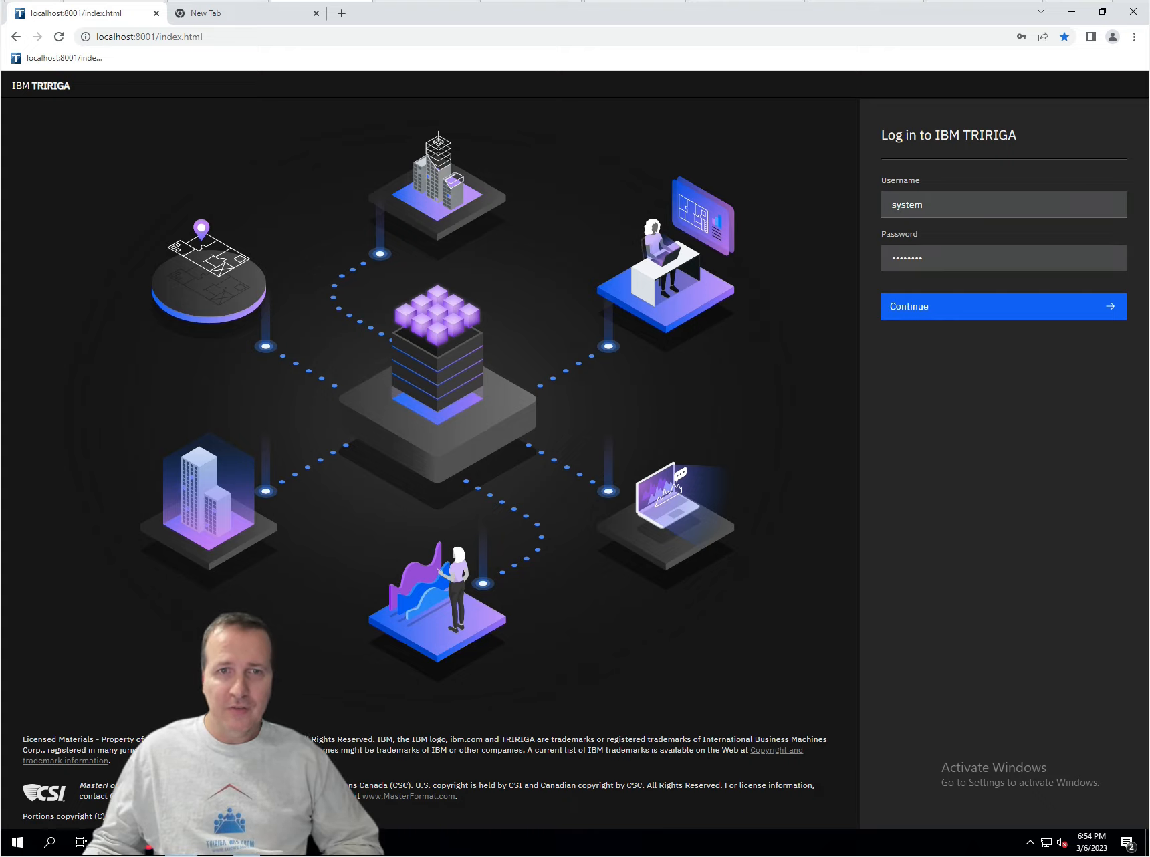
# - Log in to TRIRIGA with the prefilled credentials and open the Data Modeler from the Tools page
pyautogui.click(1070, 309)
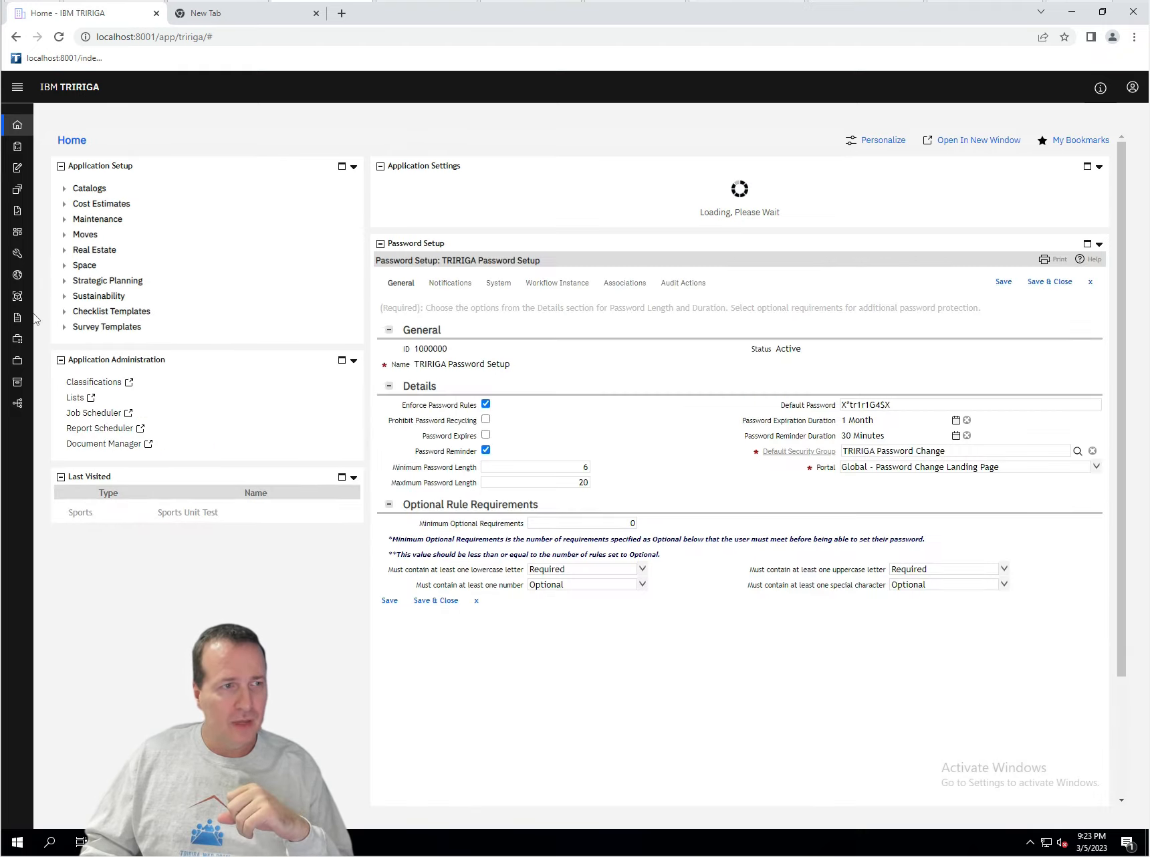
pyautogui.moveTo(15, 365)
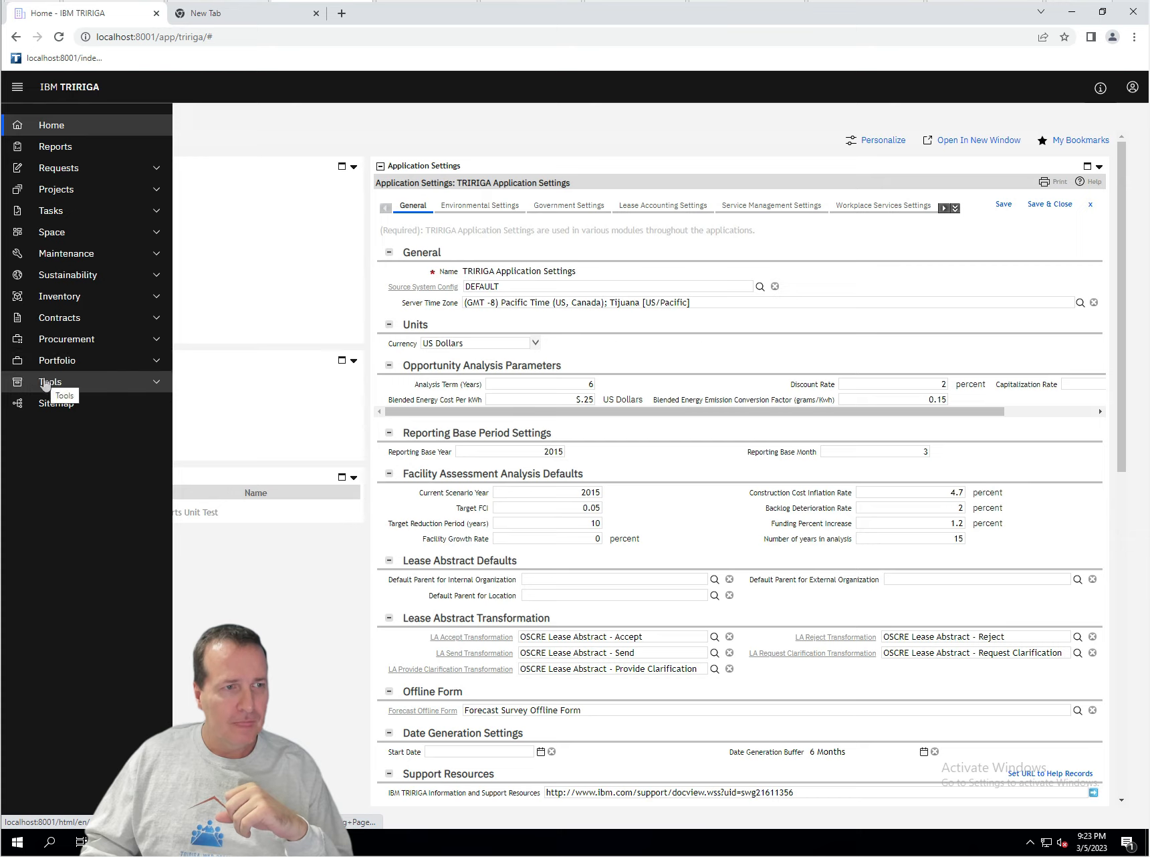
pyautogui.click(45, 382)
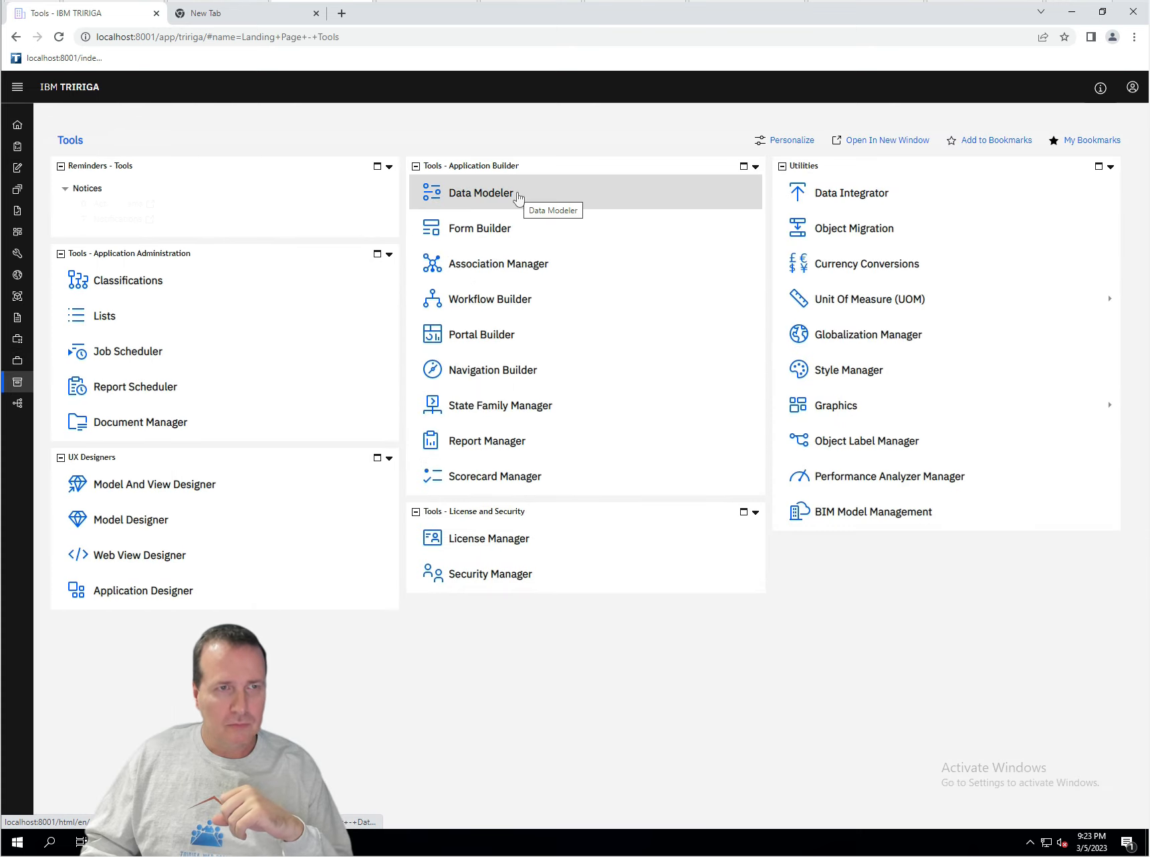
pyautogui.click(481, 193)
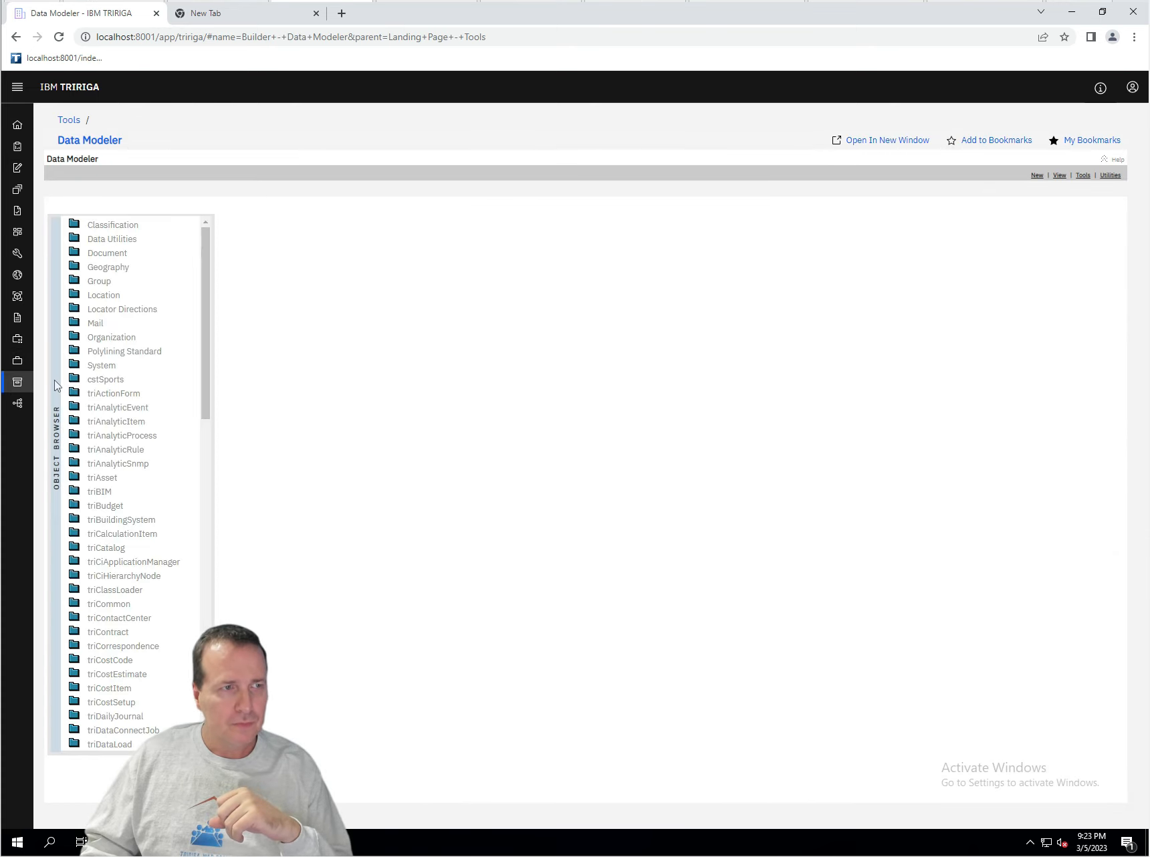
# - Open the Classification module in the object browser and start a new business object in it
pyautogui.click(74, 225)
pyautogui.moveTo(68, 233)
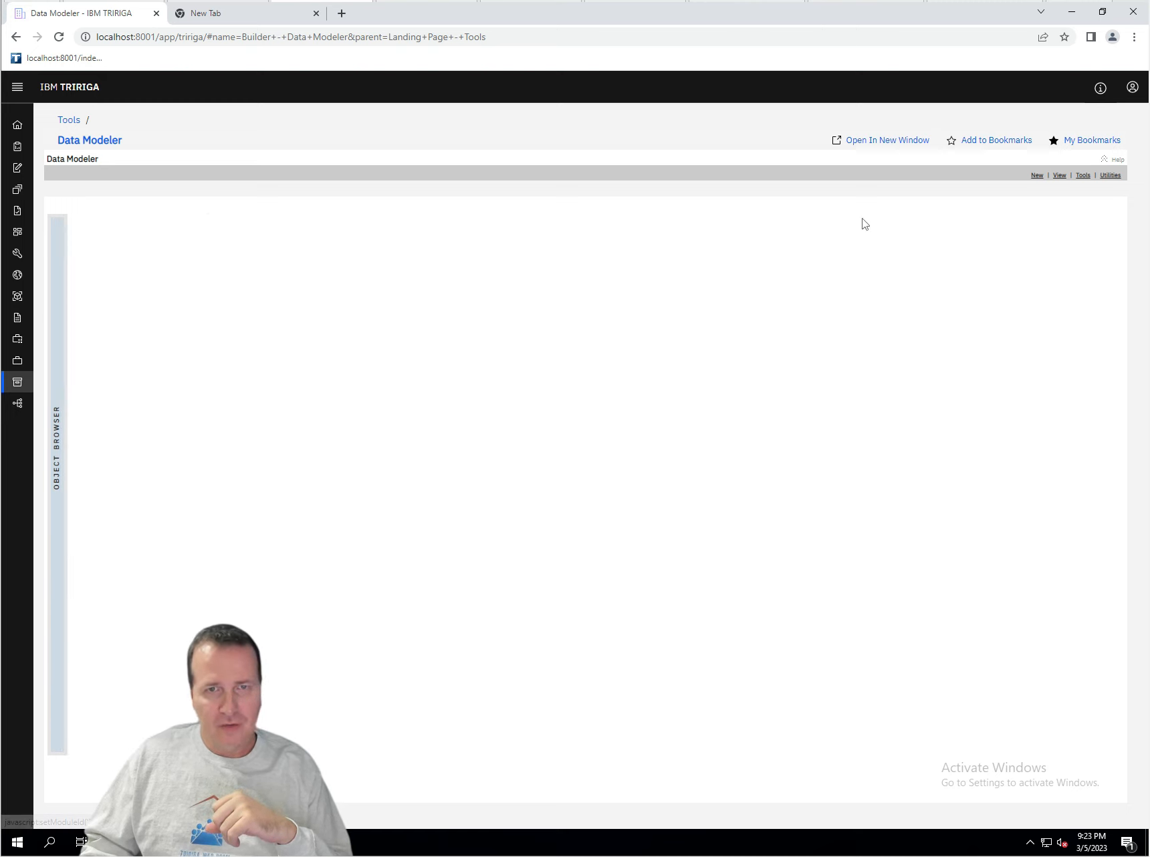
pyautogui.click(1036, 176)
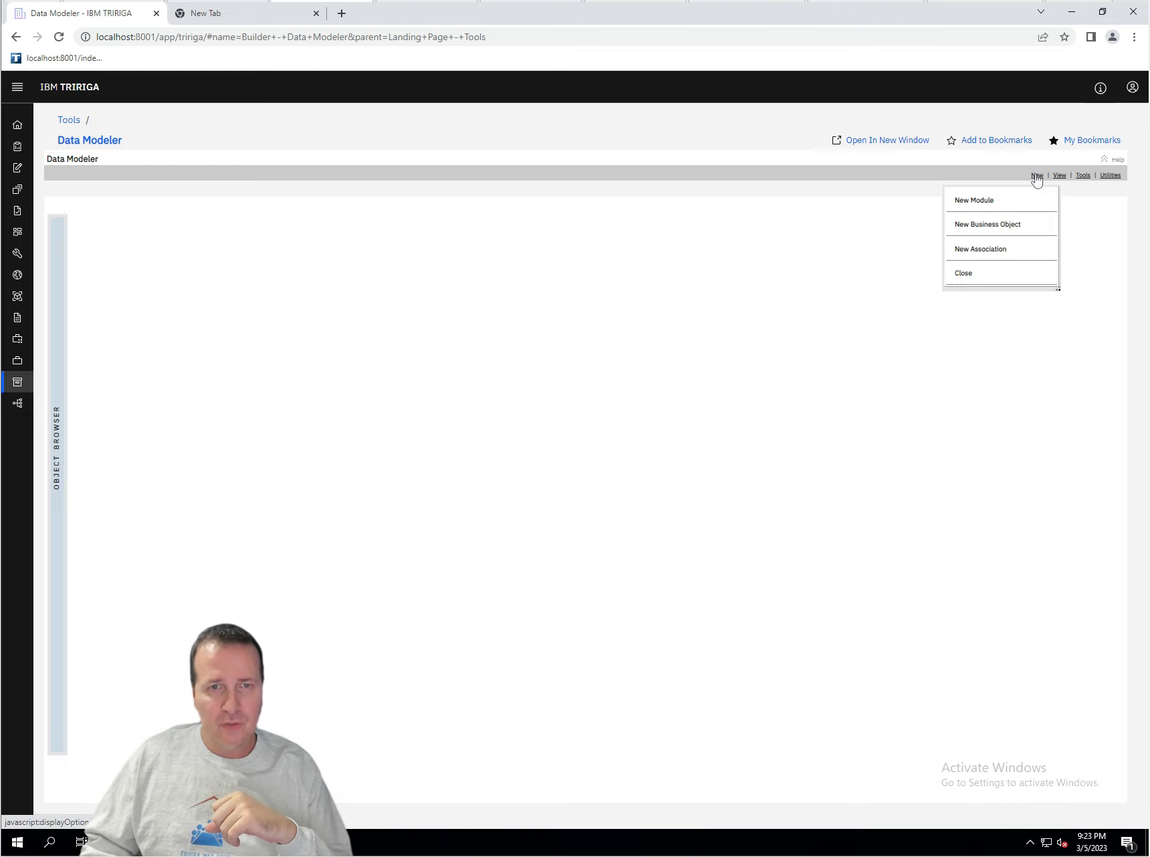
pyautogui.click(1002, 236)
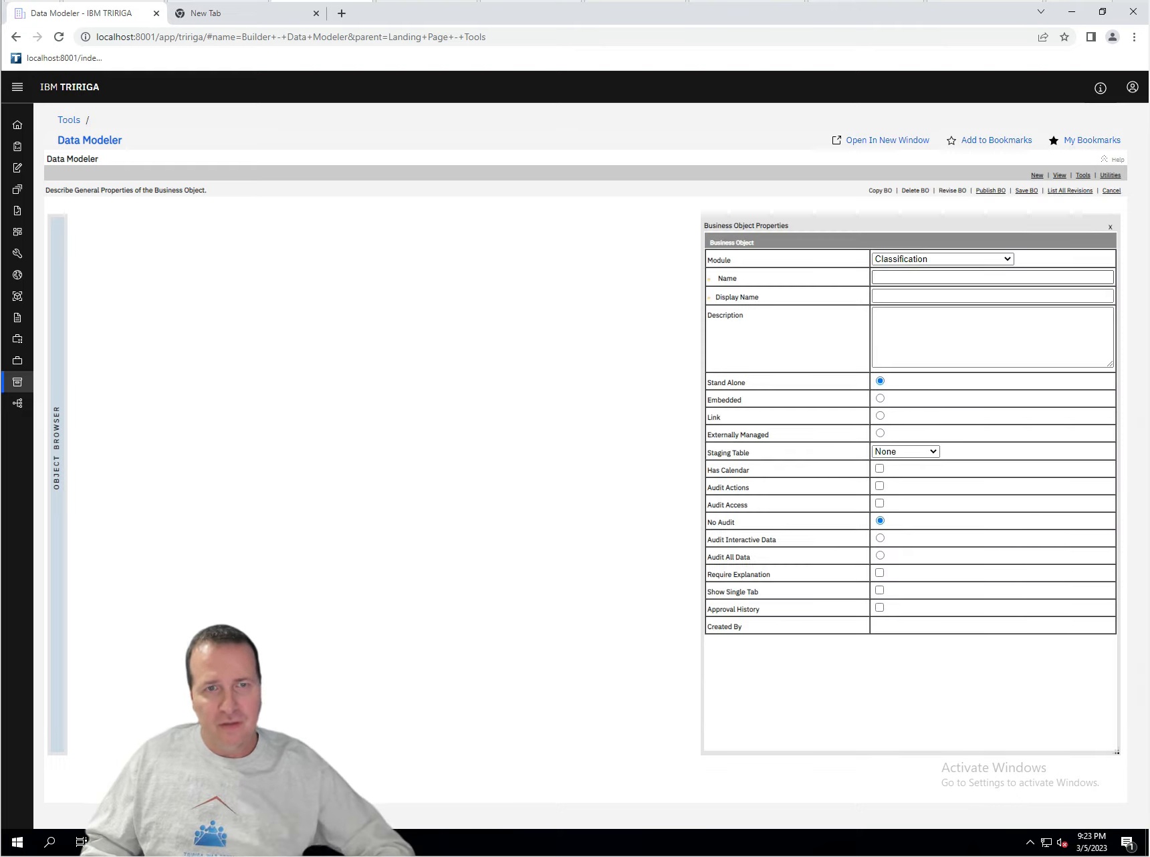
# - Name the new business object cstSport, set its display name to Sport, and save it
pyautogui.write('c')
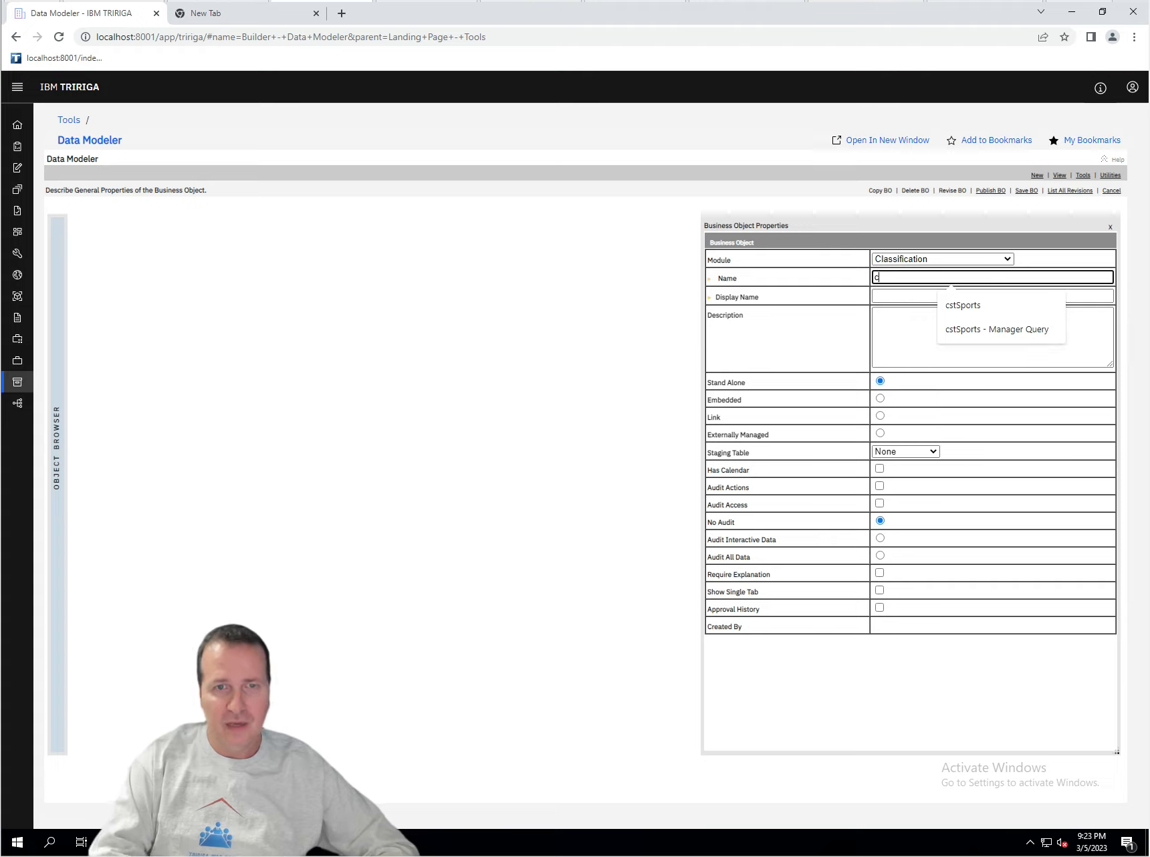
pyautogui.write('stSpo')
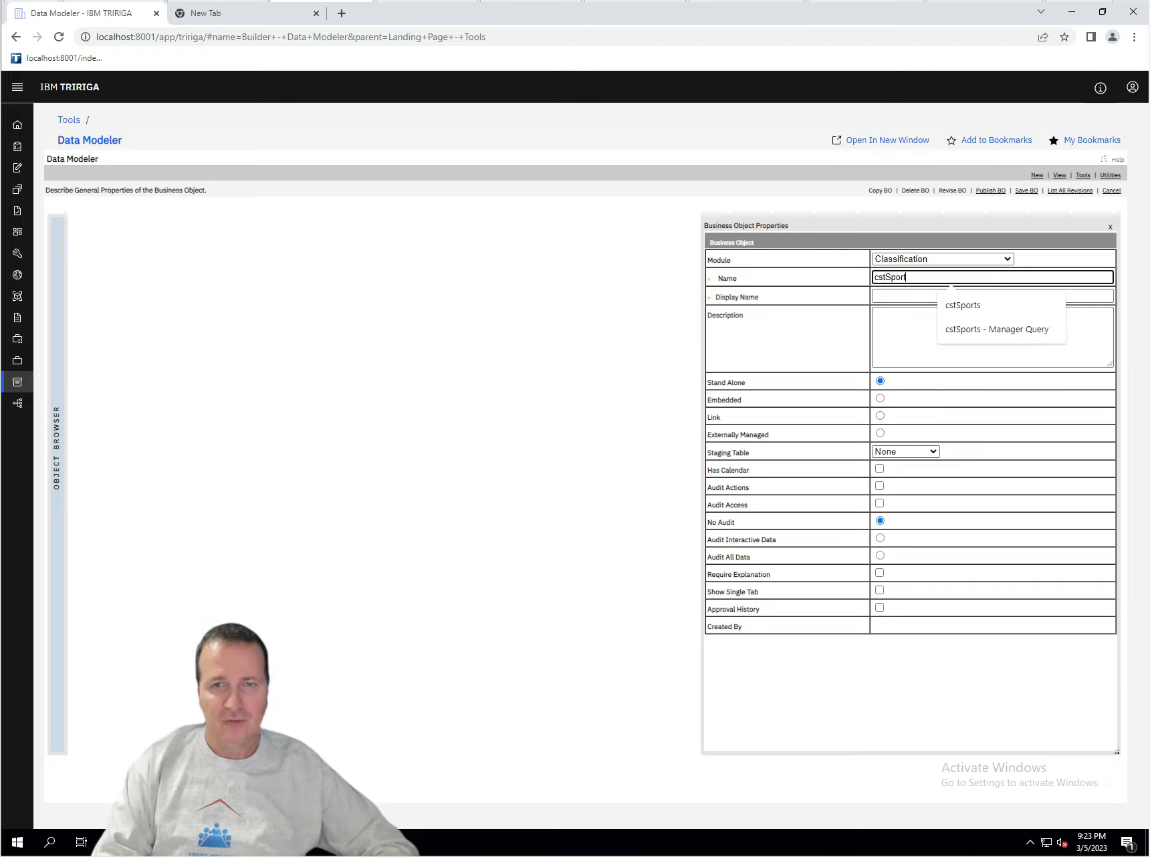
pyautogui.write('rt')
pyautogui.press('Tab')
pyautogui.write('Sport')
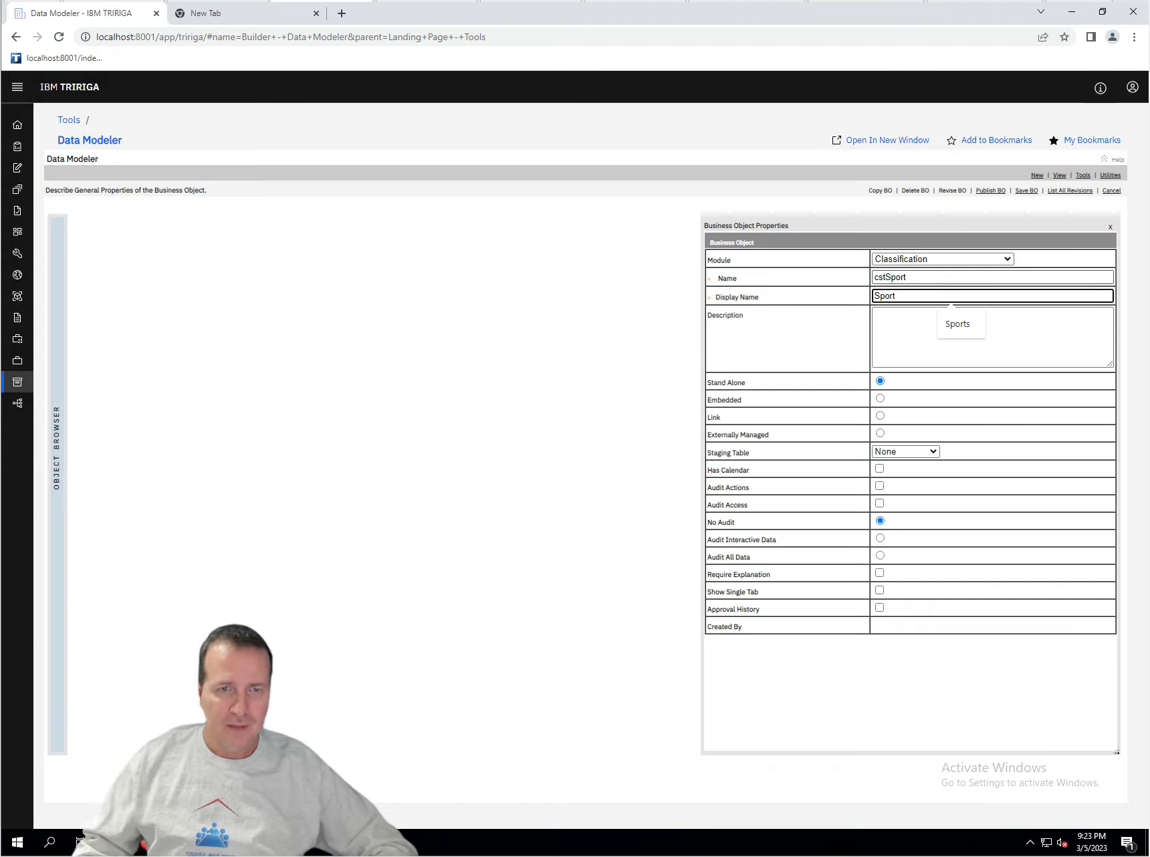
pyautogui.press('Tab')
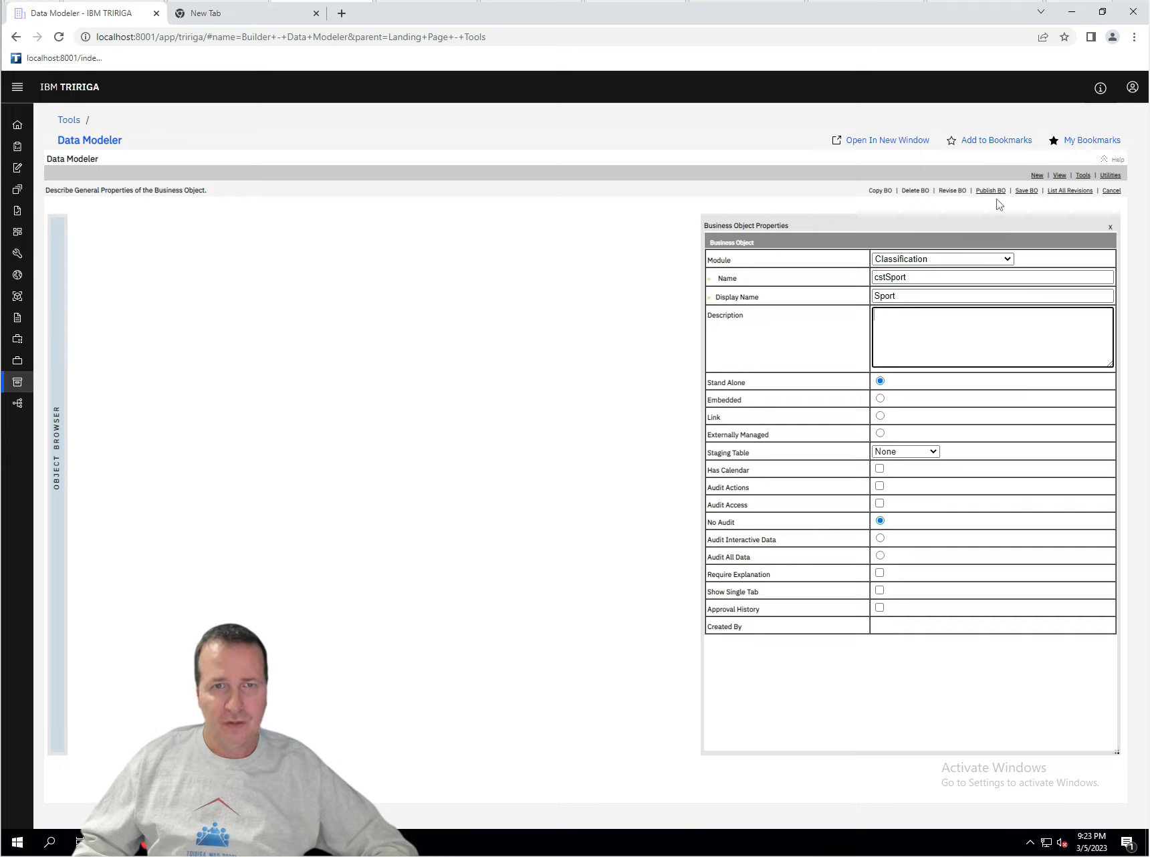
pyautogui.click(1027, 192)
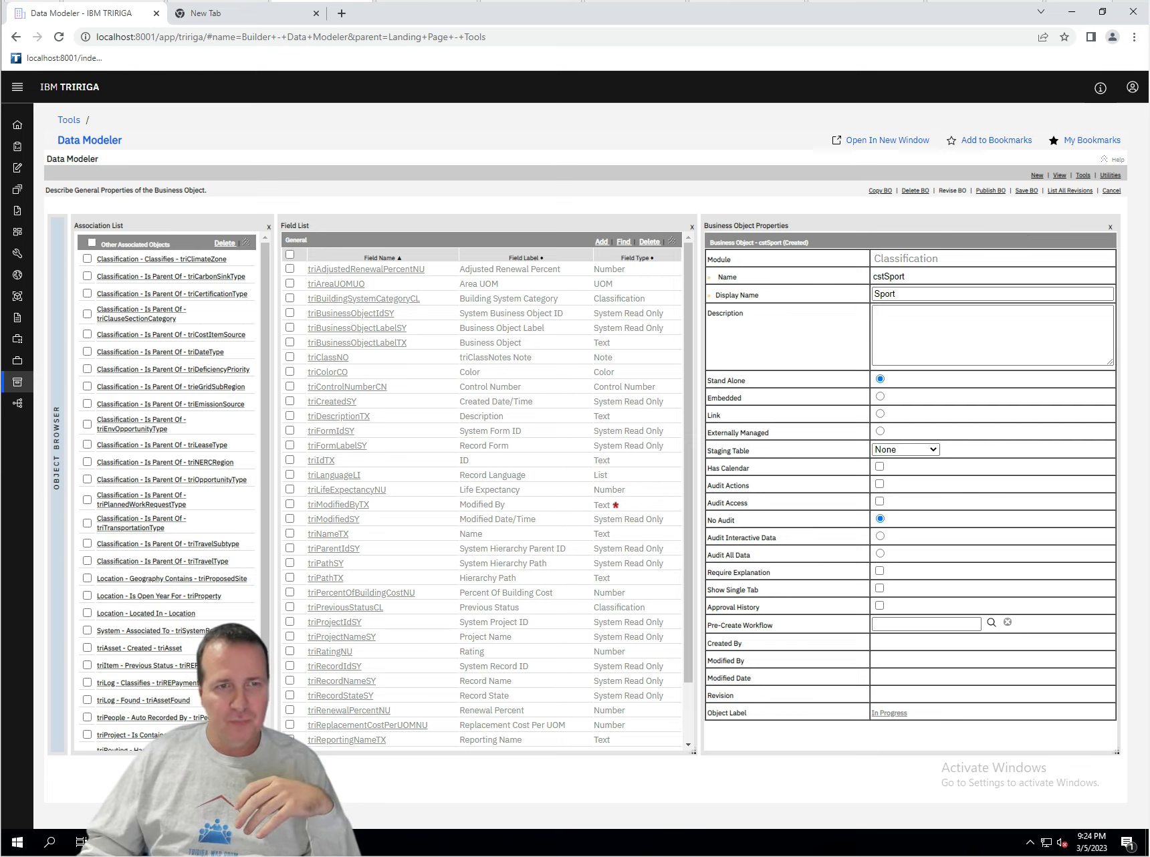
# - Delete all cstSport associations except those to Location, triSystemRecordKeeper, triPeople, triCapitalProject and triNotificationDetails
pyautogui.scroll(-1, 676, 377)
pyautogui.scroll(1, 671, 416)
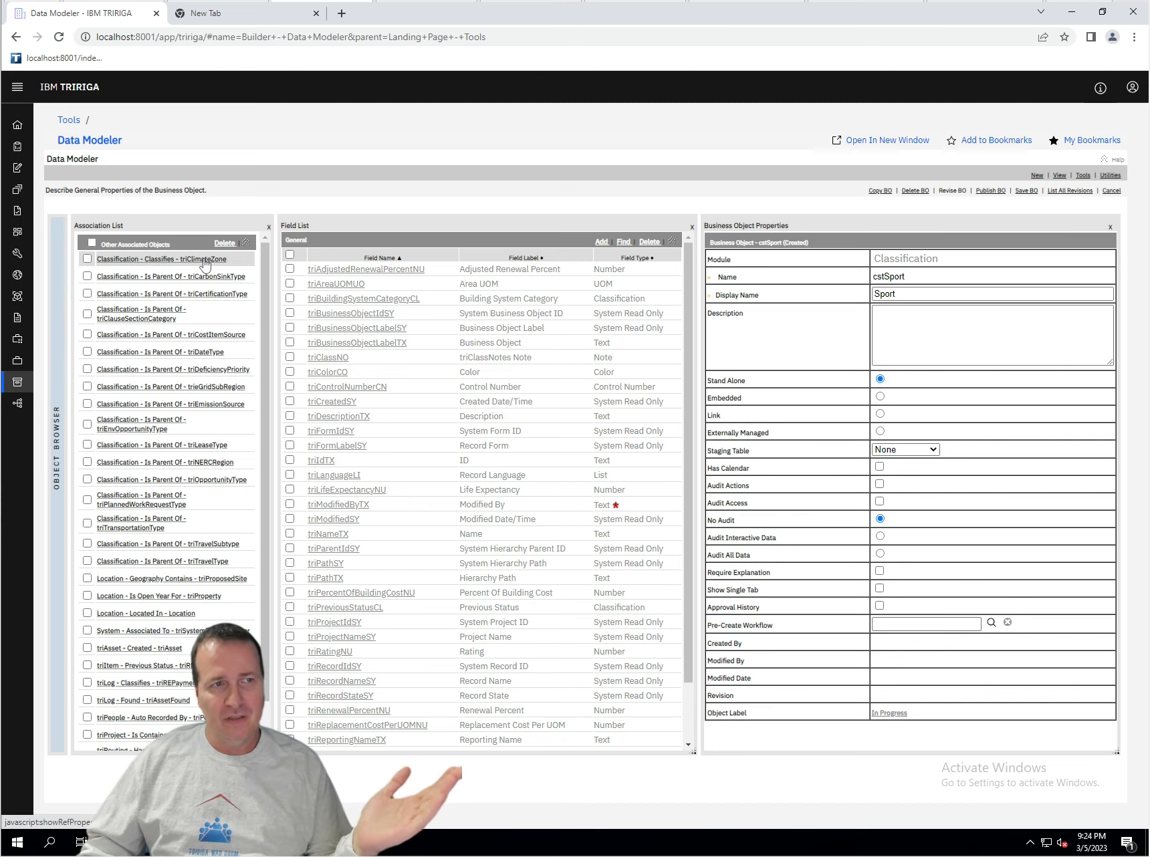
pyautogui.click(87, 258)
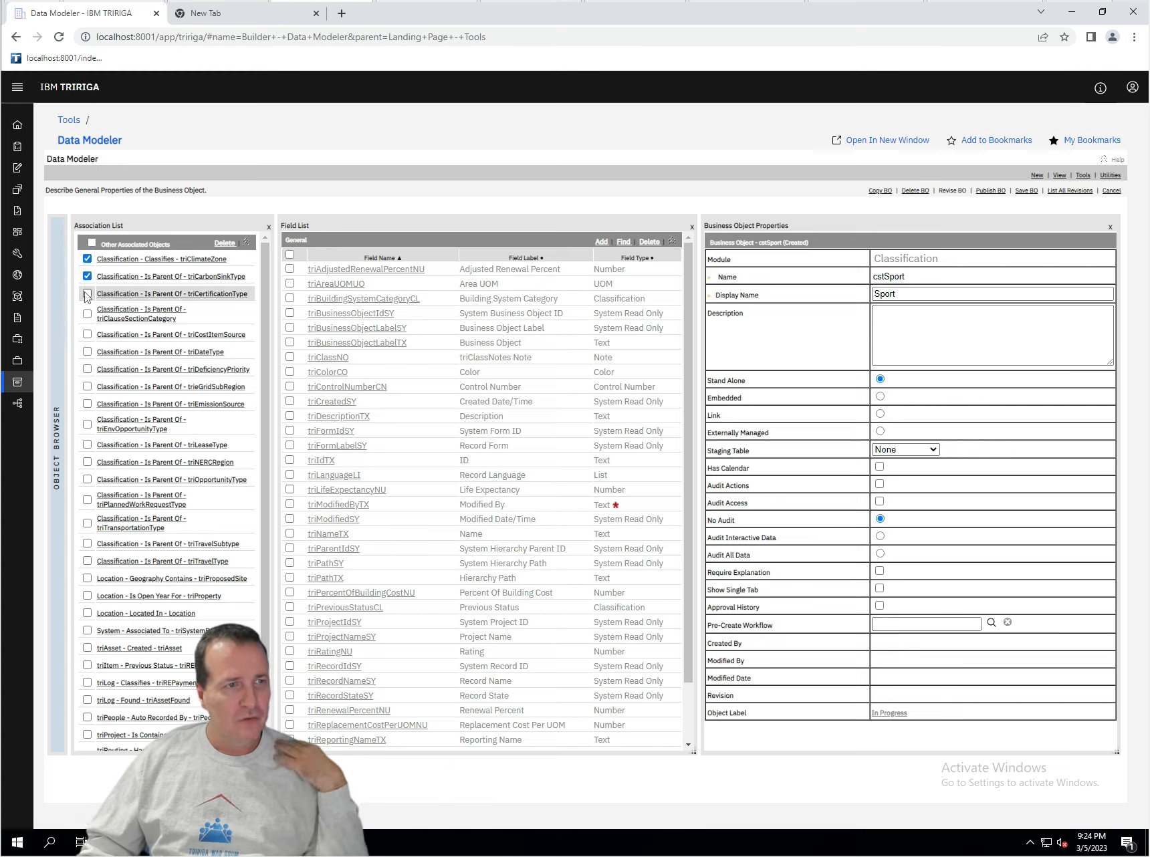
pyautogui.click(87, 294)
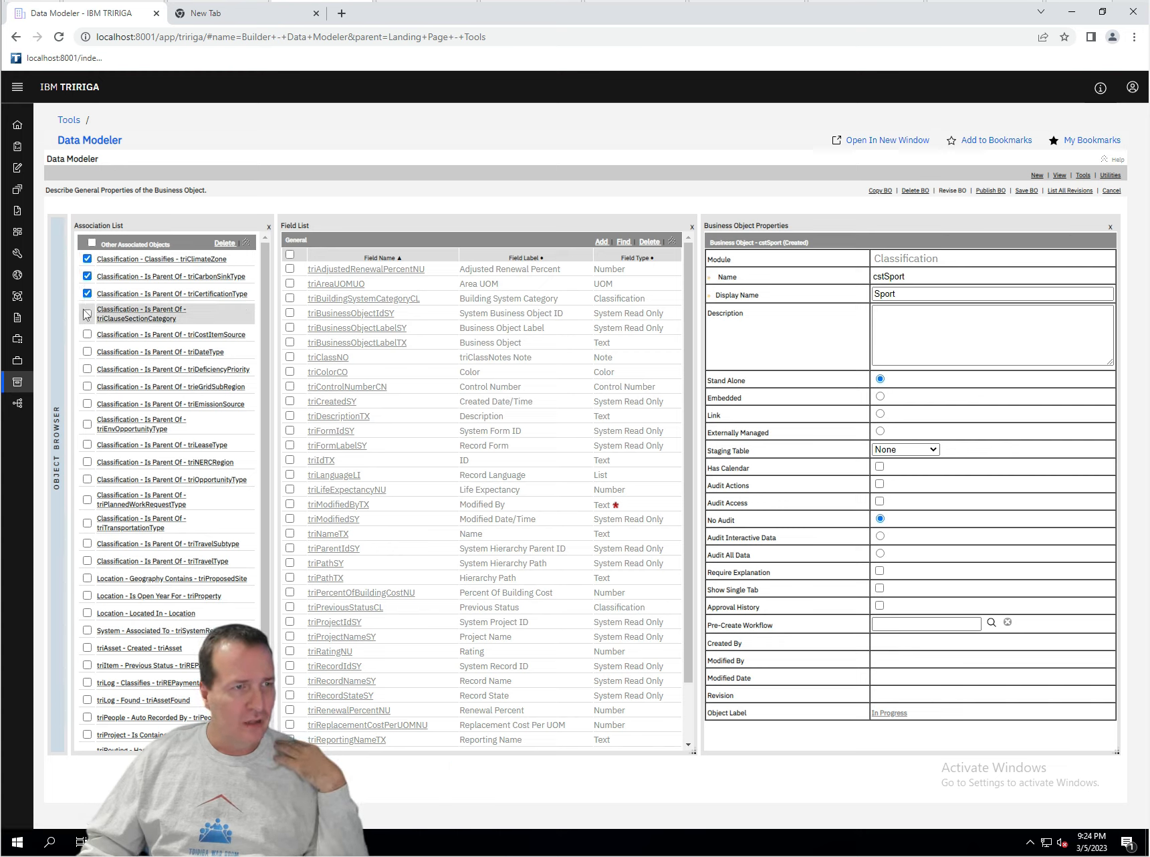
pyautogui.click(87, 313)
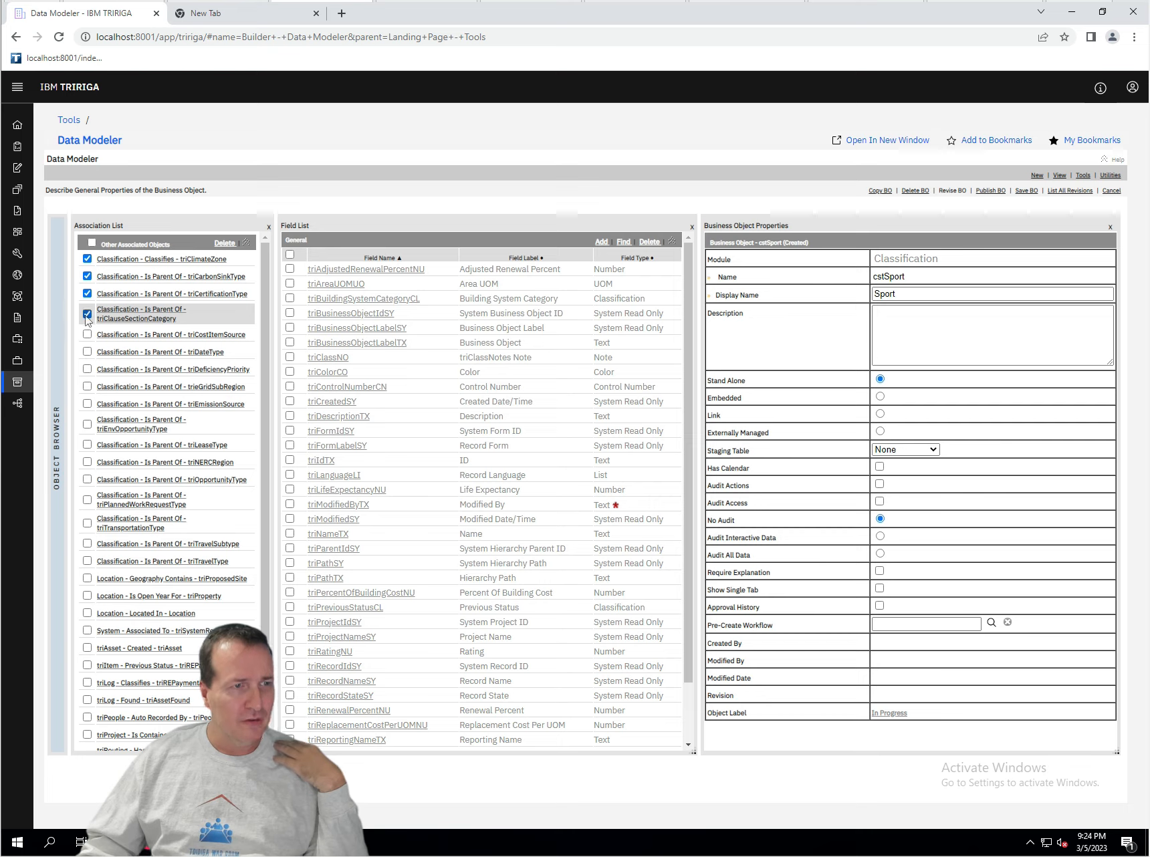
pyautogui.click(87, 335)
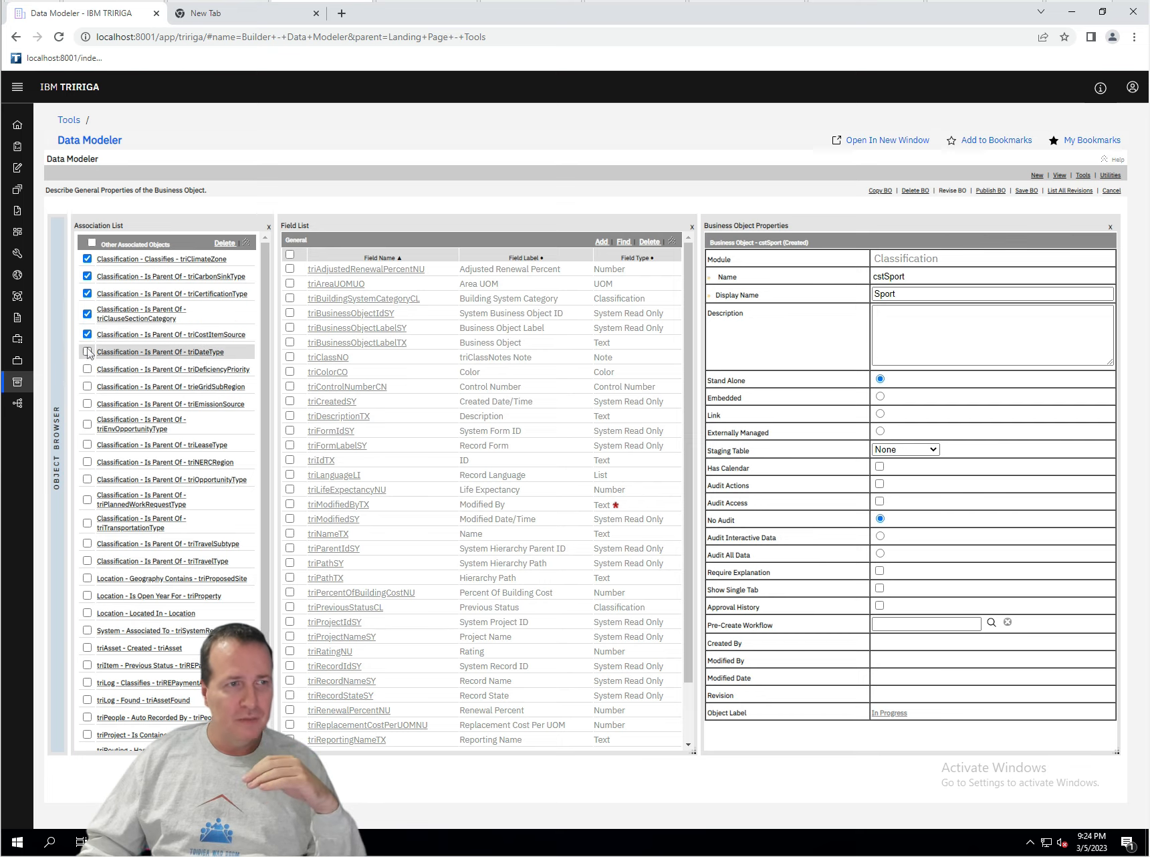
pyautogui.click(87, 352)
pyautogui.click(87, 369)
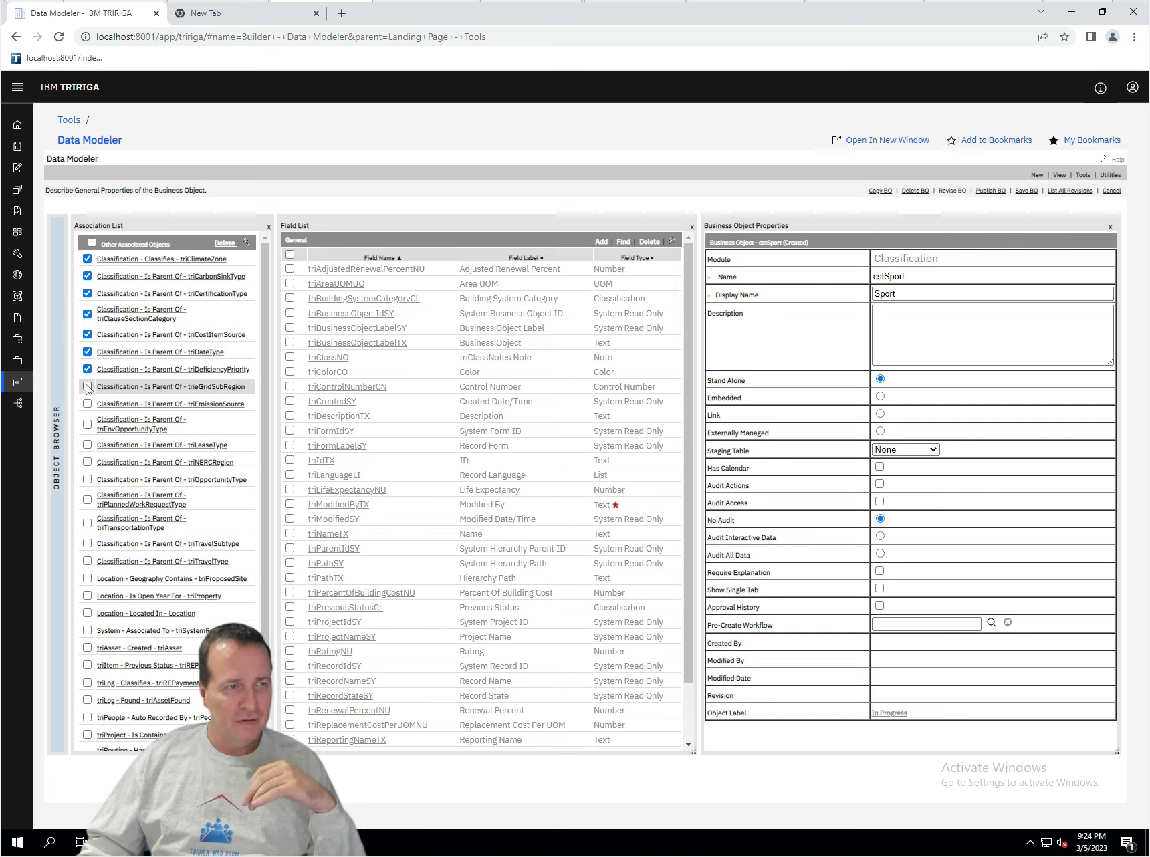
pyautogui.click(87, 386)
pyautogui.click(87, 404)
pyautogui.click(87, 422)
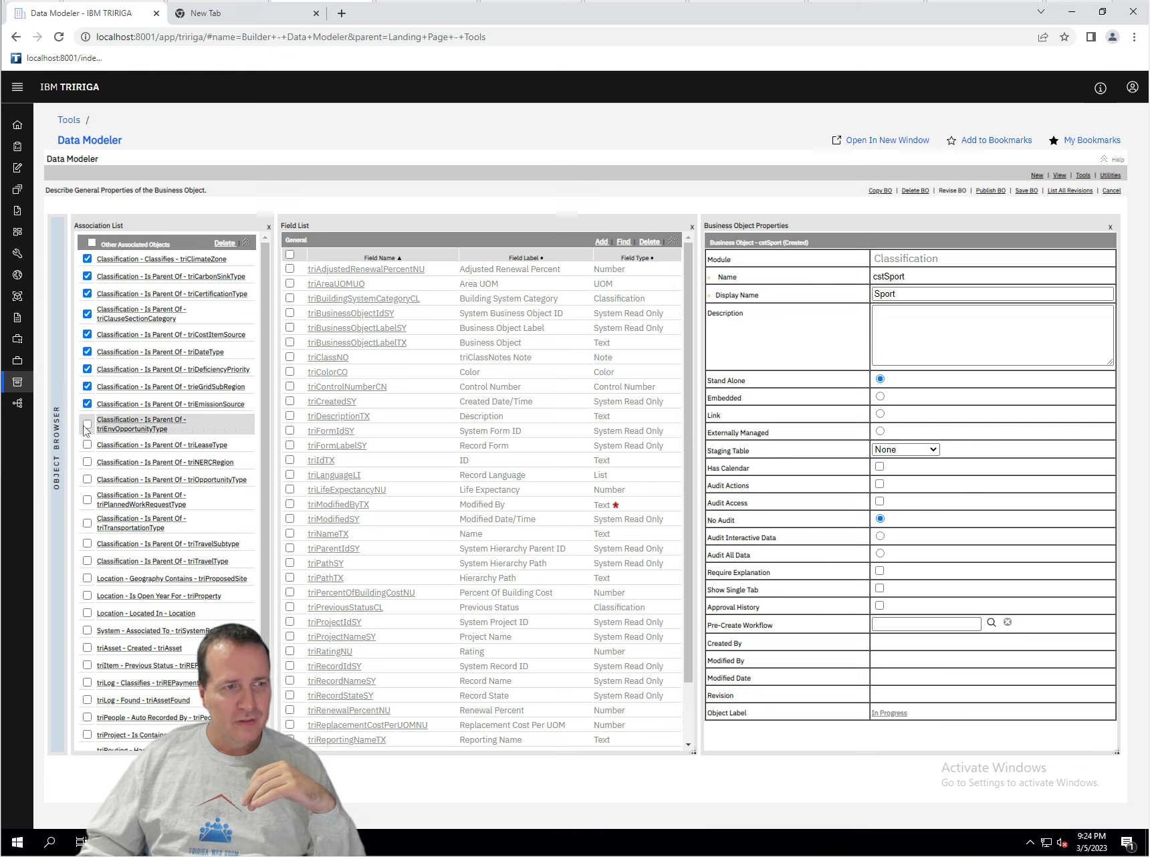
pyautogui.click(87, 445)
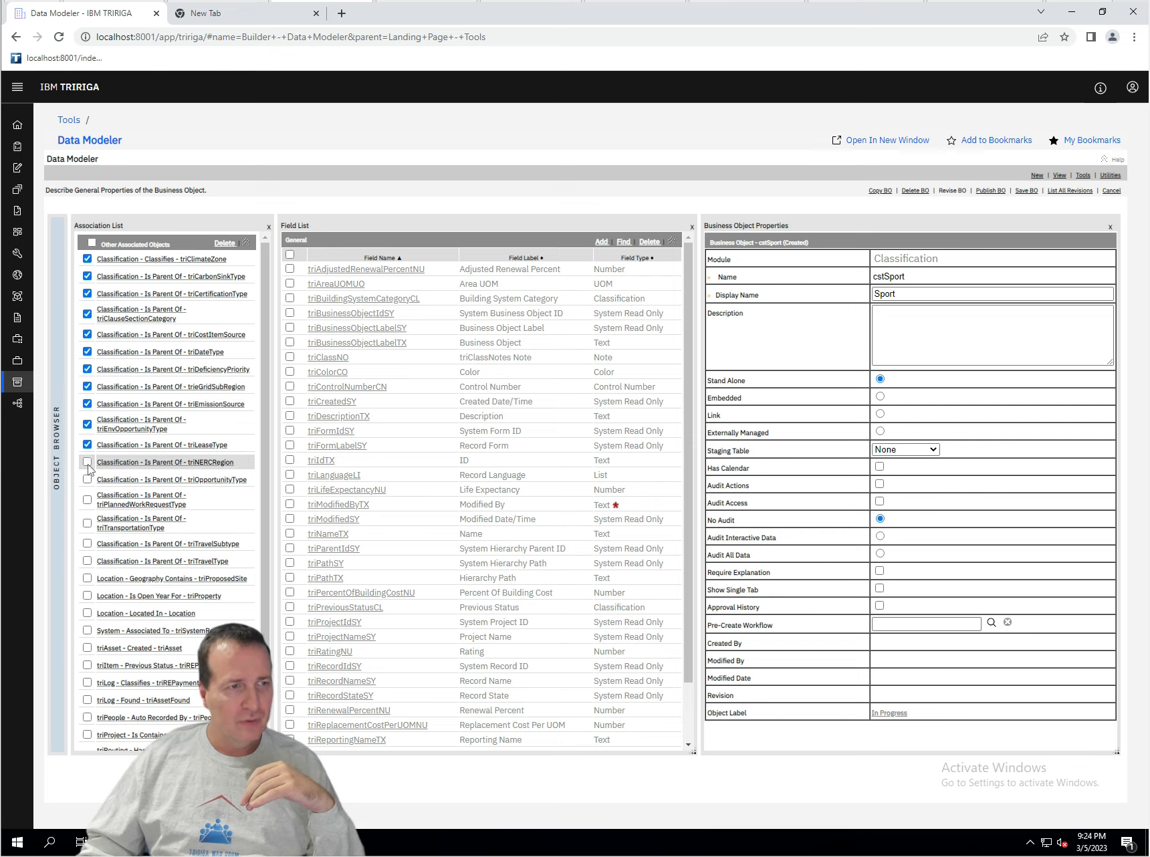
pyautogui.click(87, 462)
pyautogui.click(86, 479)
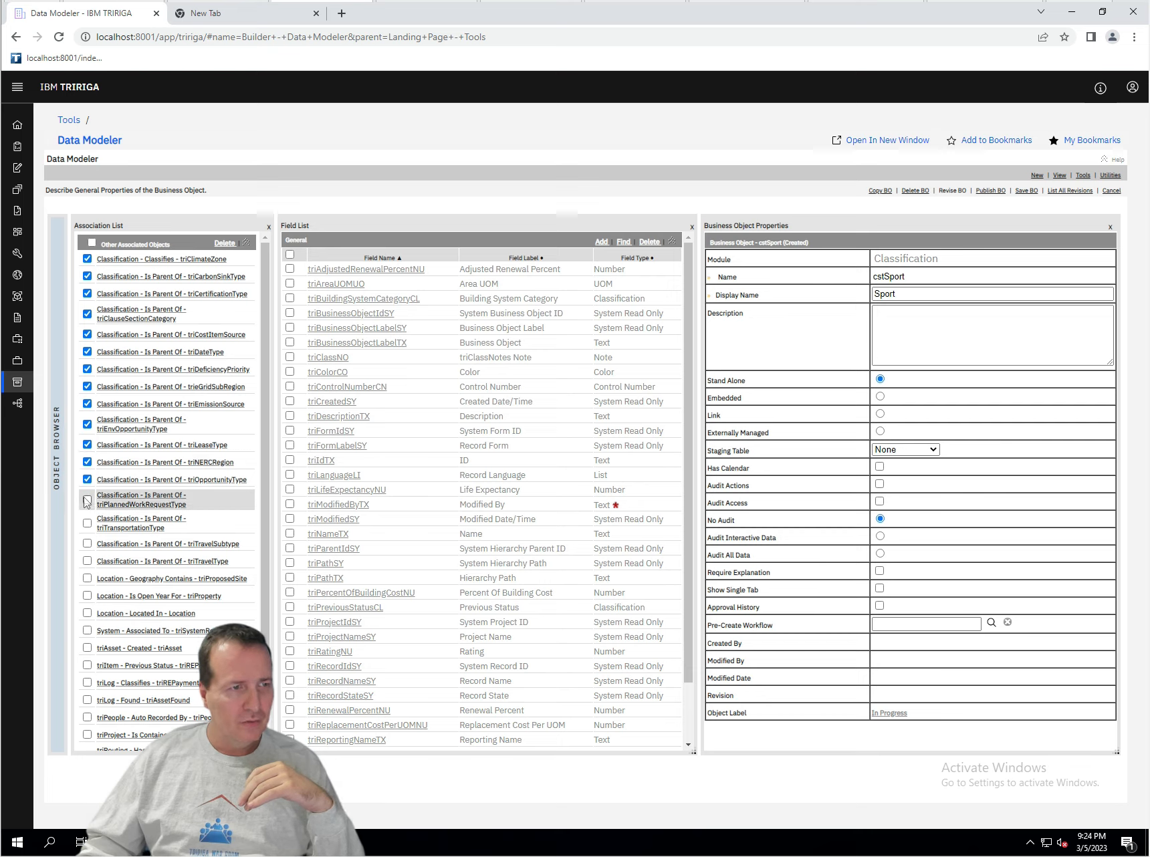
pyautogui.click(87, 500)
pyautogui.click(87, 523)
pyautogui.scroll(-2, 87, 523)
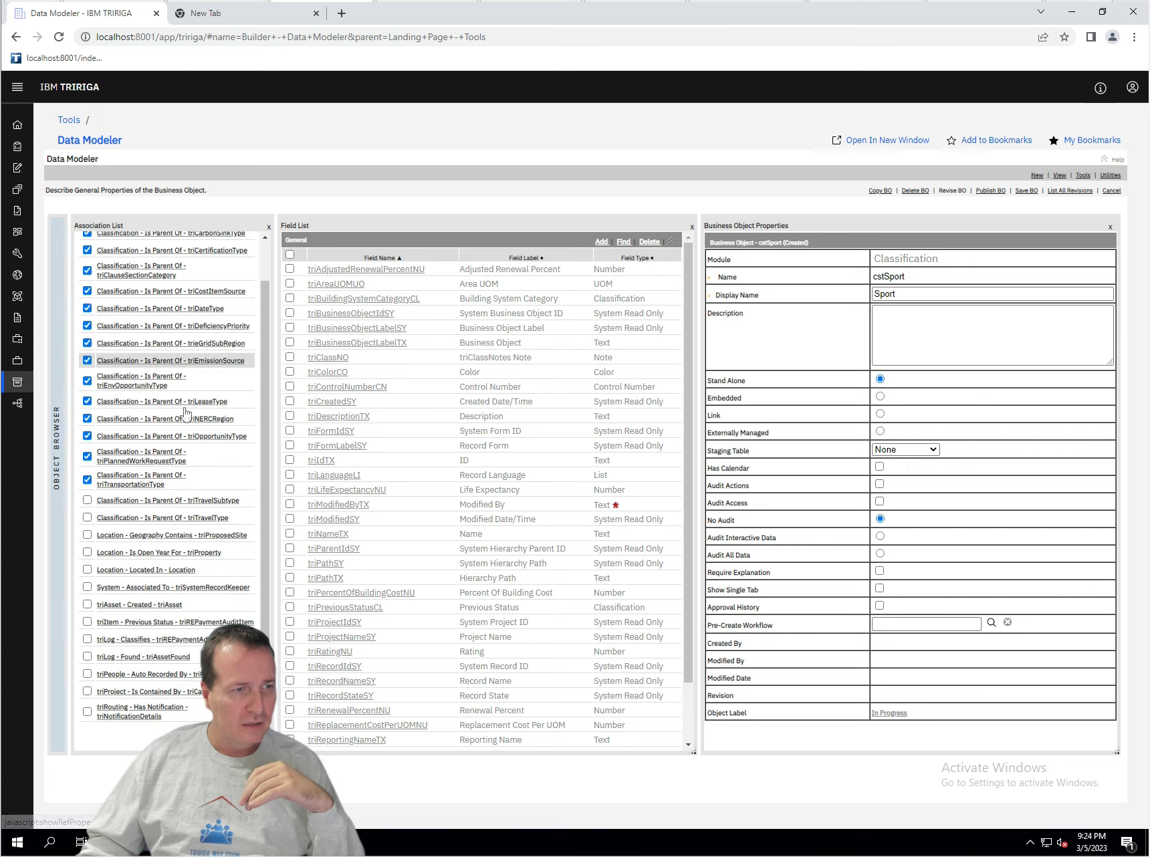
pyautogui.click(87, 500)
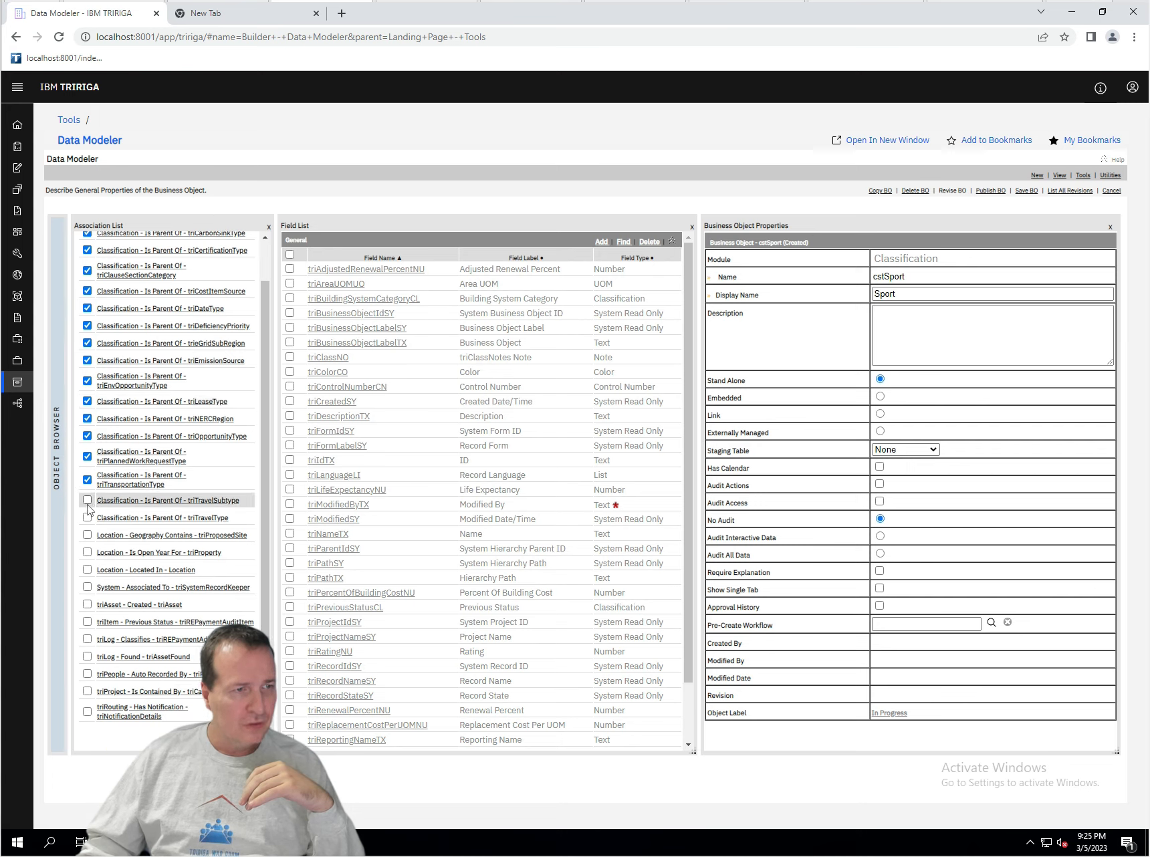
pyautogui.click(87, 519)
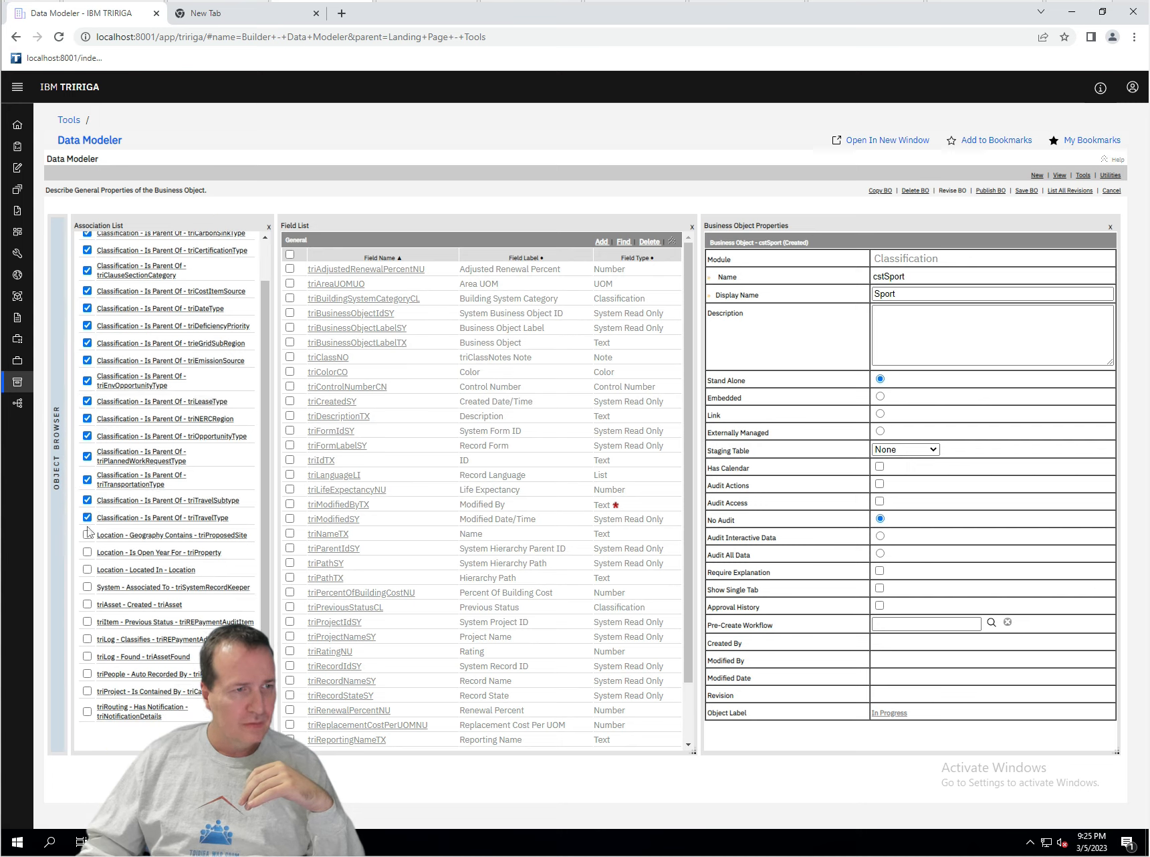
pyautogui.click(86, 535)
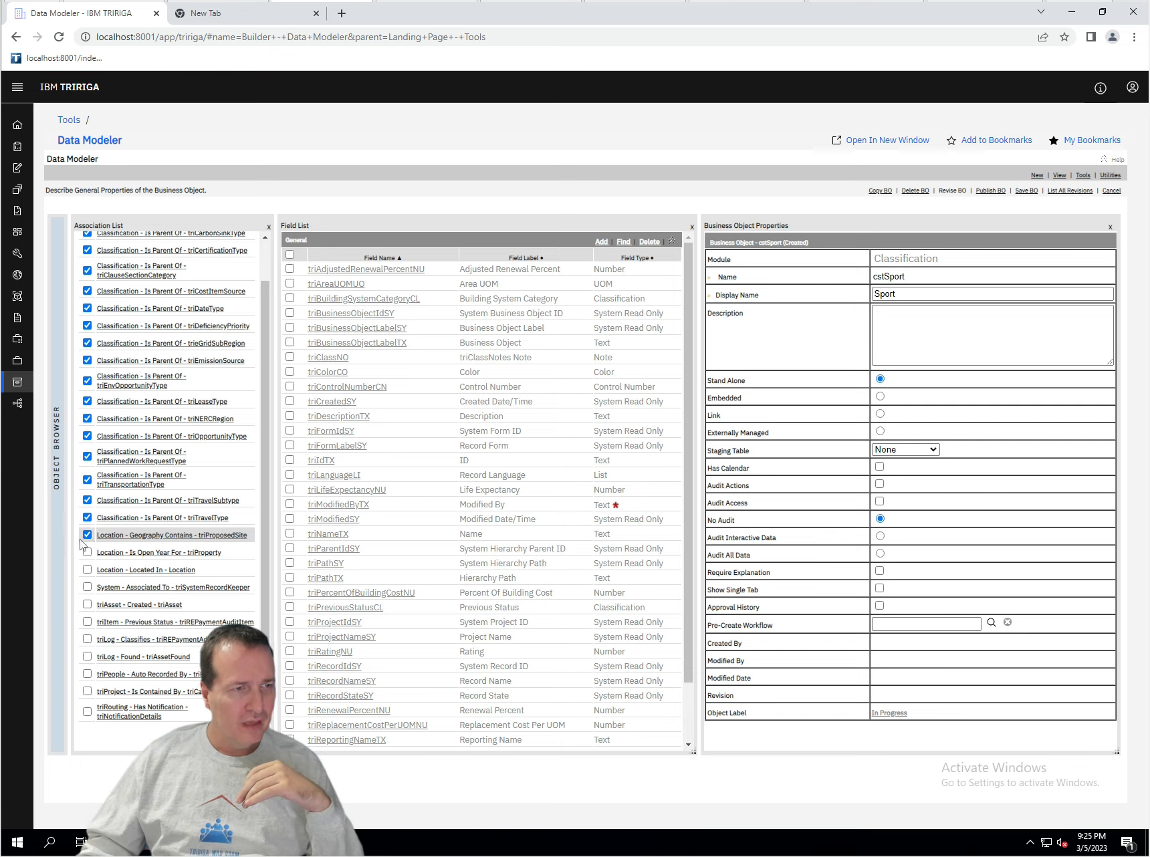
pyautogui.click(87, 552)
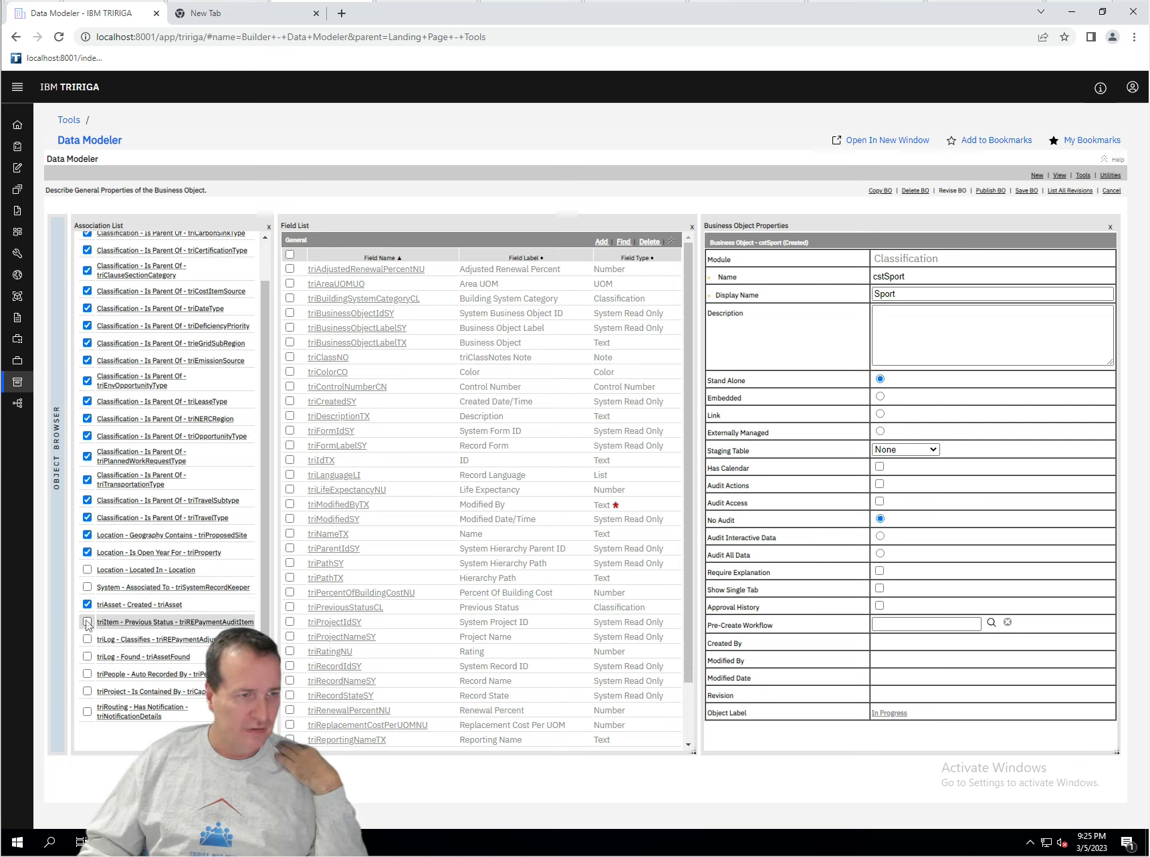
pyautogui.click(87, 621)
pyautogui.click(87, 638)
pyautogui.click(87, 639)
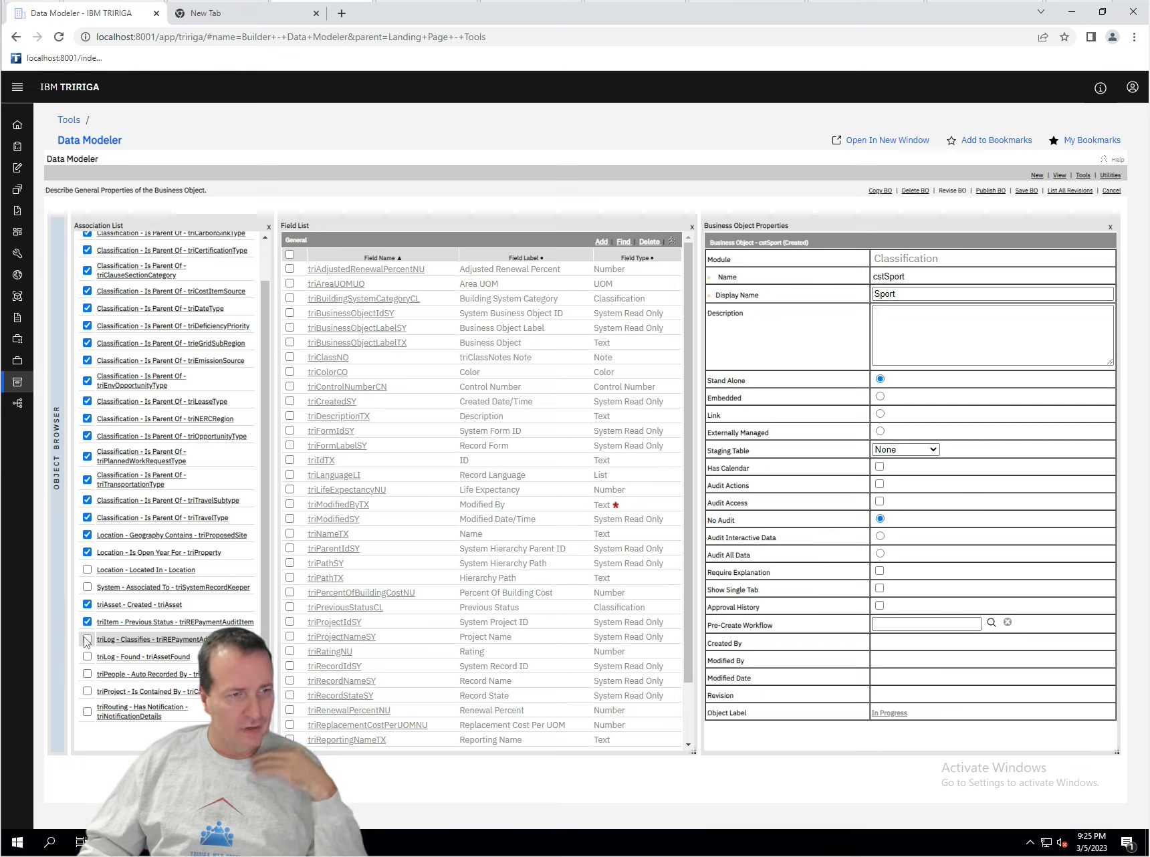
pyautogui.click(87, 639)
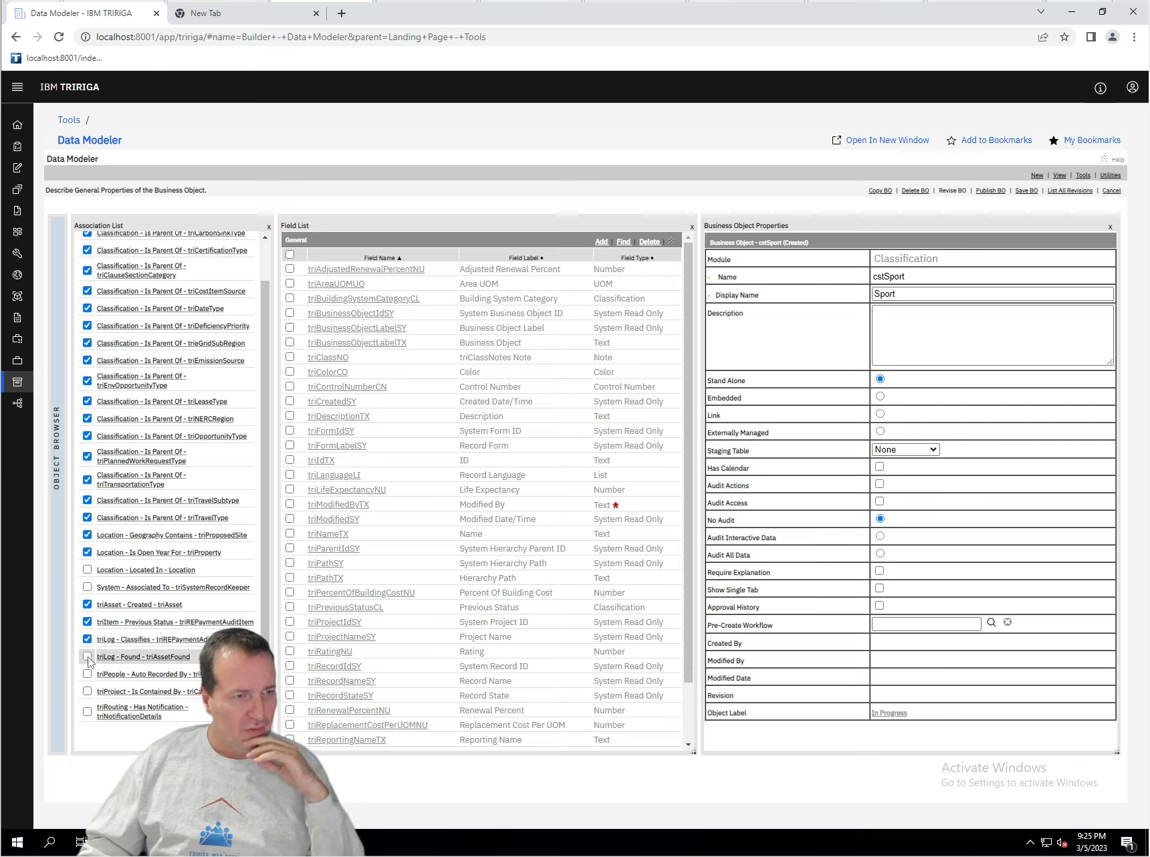
pyautogui.click(87, 657)
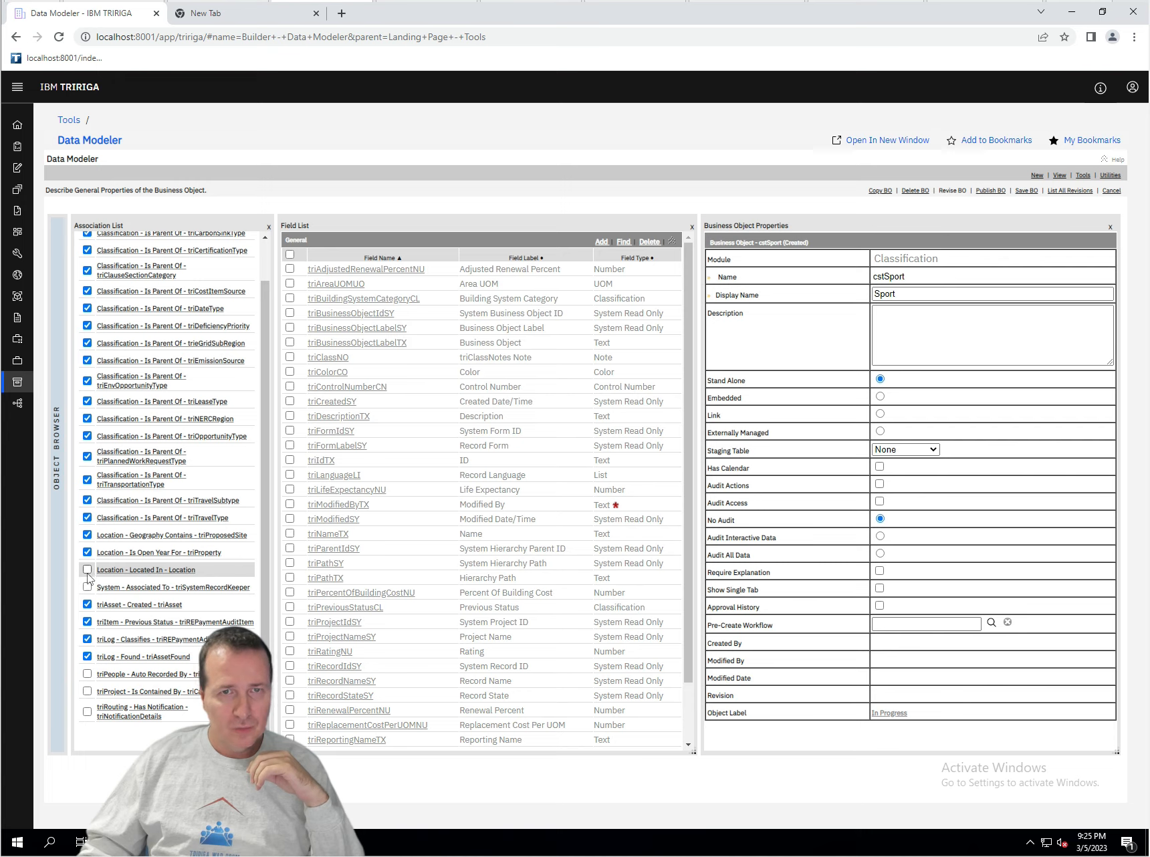
pyautogui.scroll(2, 150, 293)
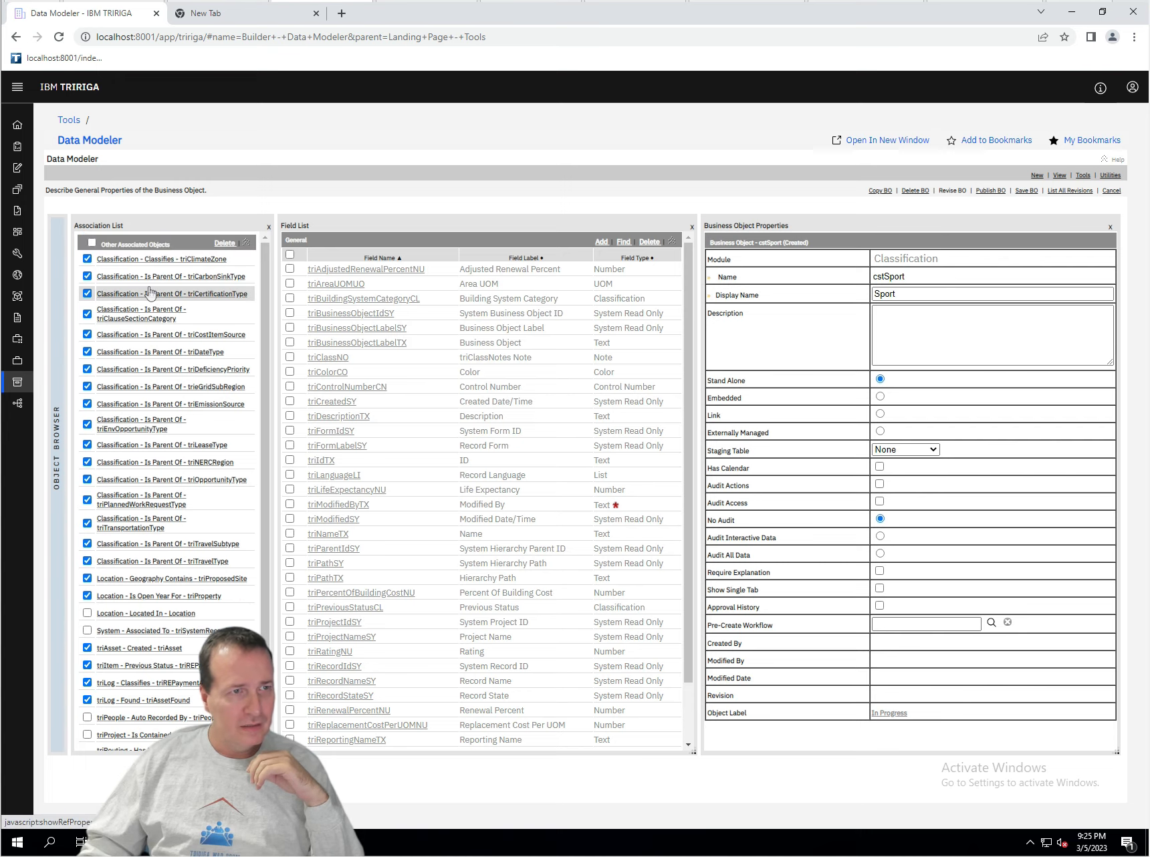
pyautogui.click(225, 243)
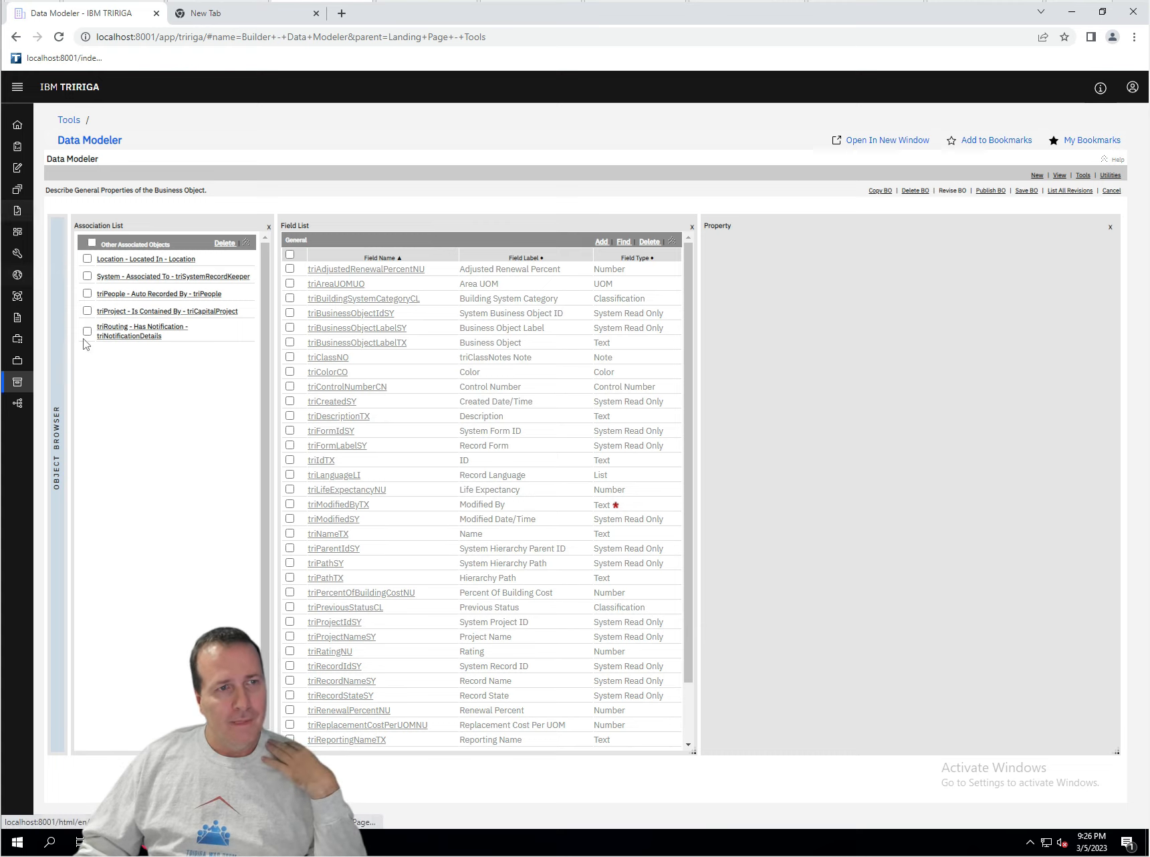
# - Delete the fields triAdjustedRenewalPercentNU, triAreaUOMUO, triBuildingSystemCategoryCL, triLifeExpectancyNU, triPercentOfBuildingCostNU, triRatingNU, triRenewalPercentNU and triReplacementCostPerUOMNU from cstSport
pyautogui.click(289, 268)
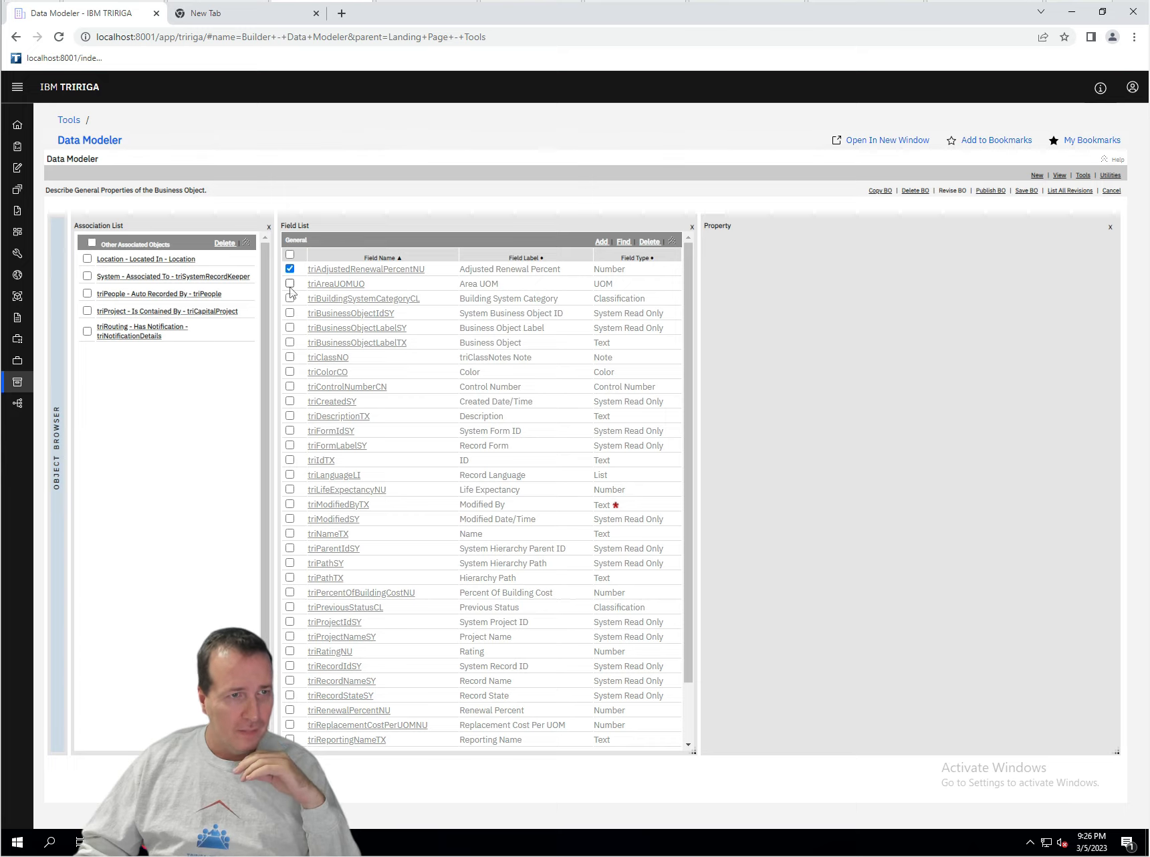
pyautogui.click(290, 284)
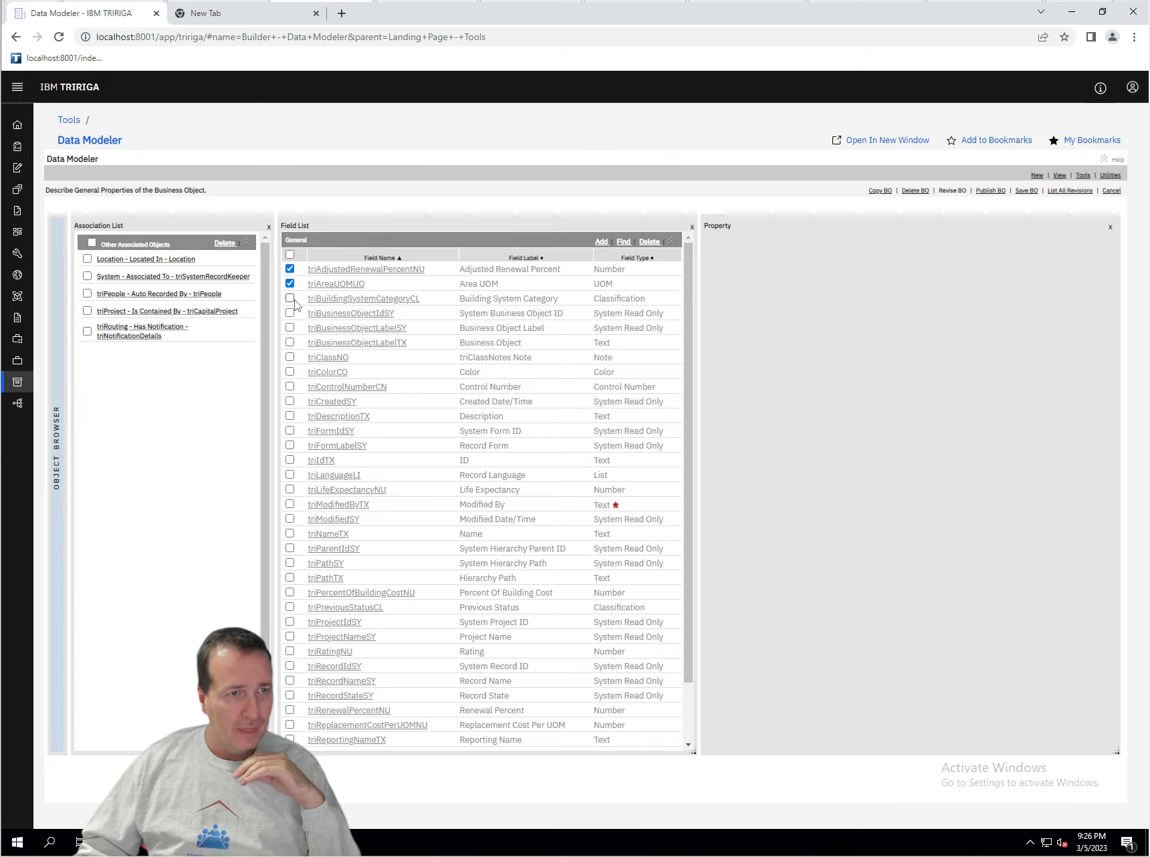
pyautogui.click(290, 298)
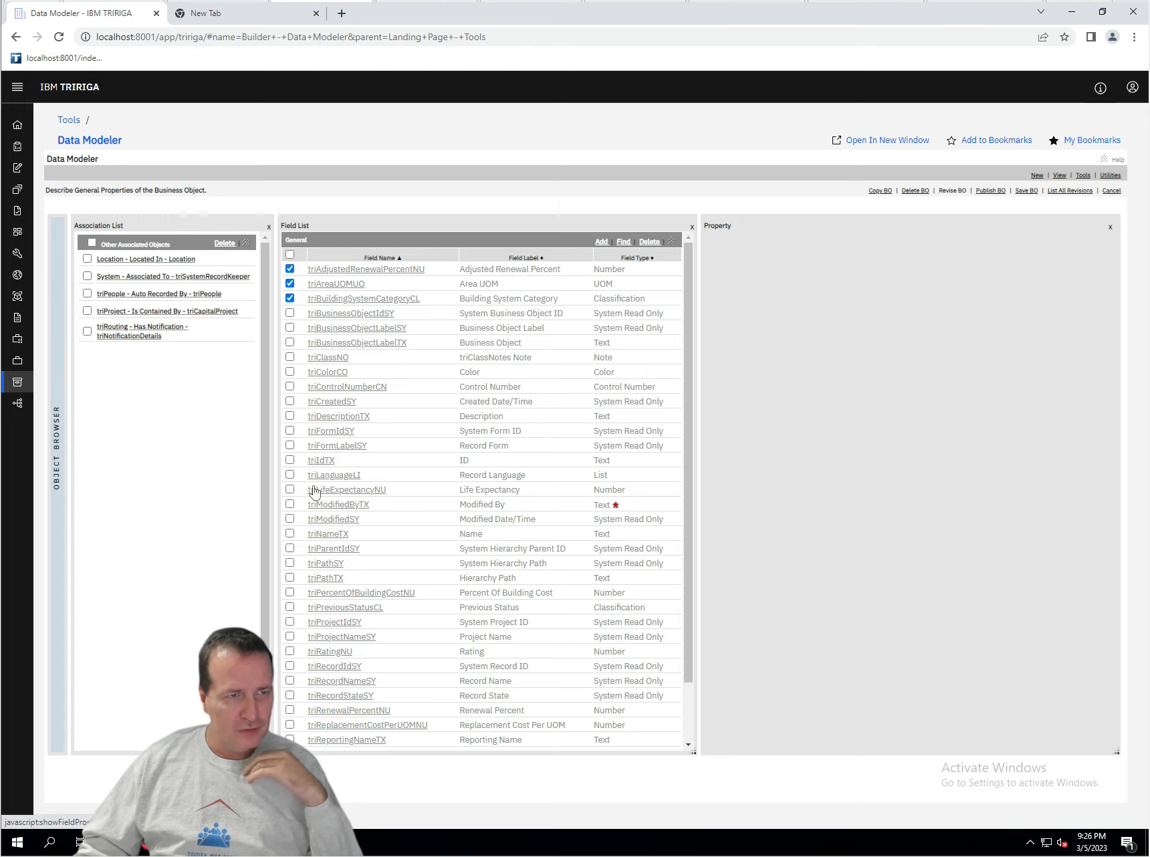
pyautogui.scroll(-2, 312, 486)
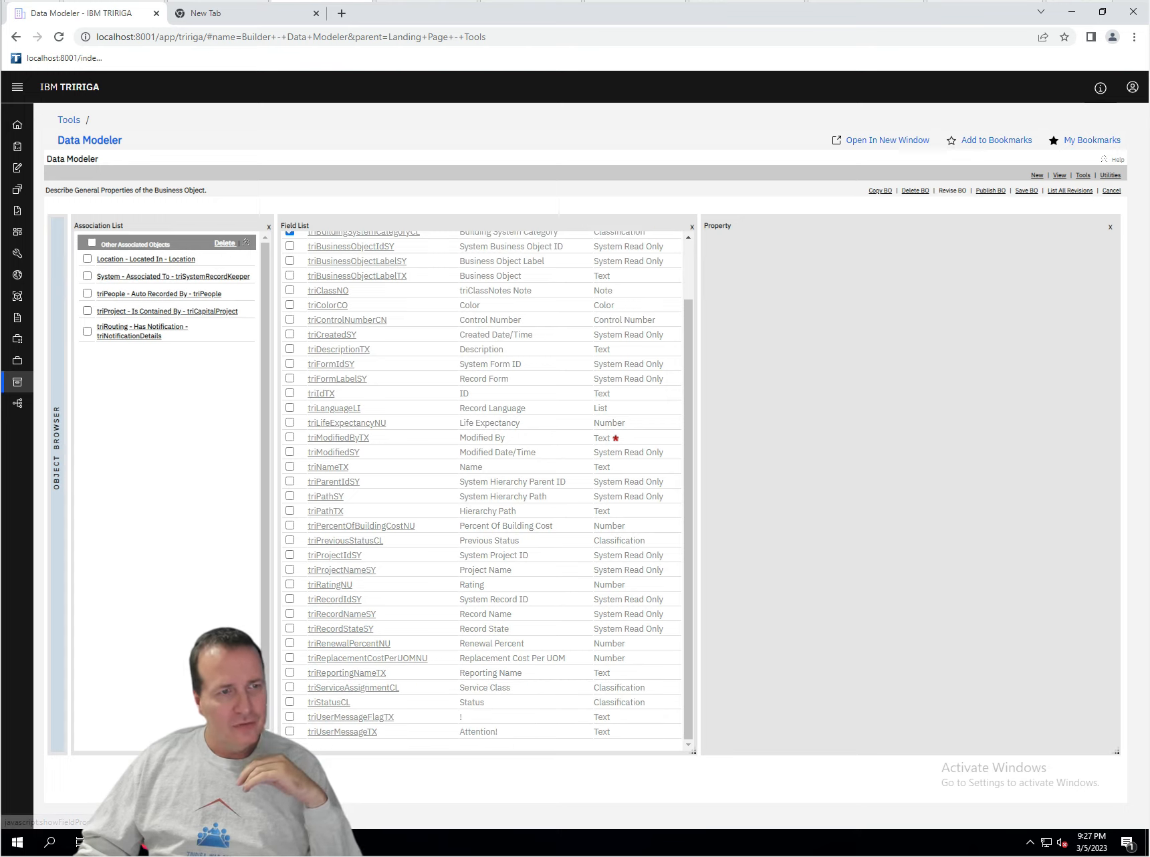
pyautogui.click(290, 423)
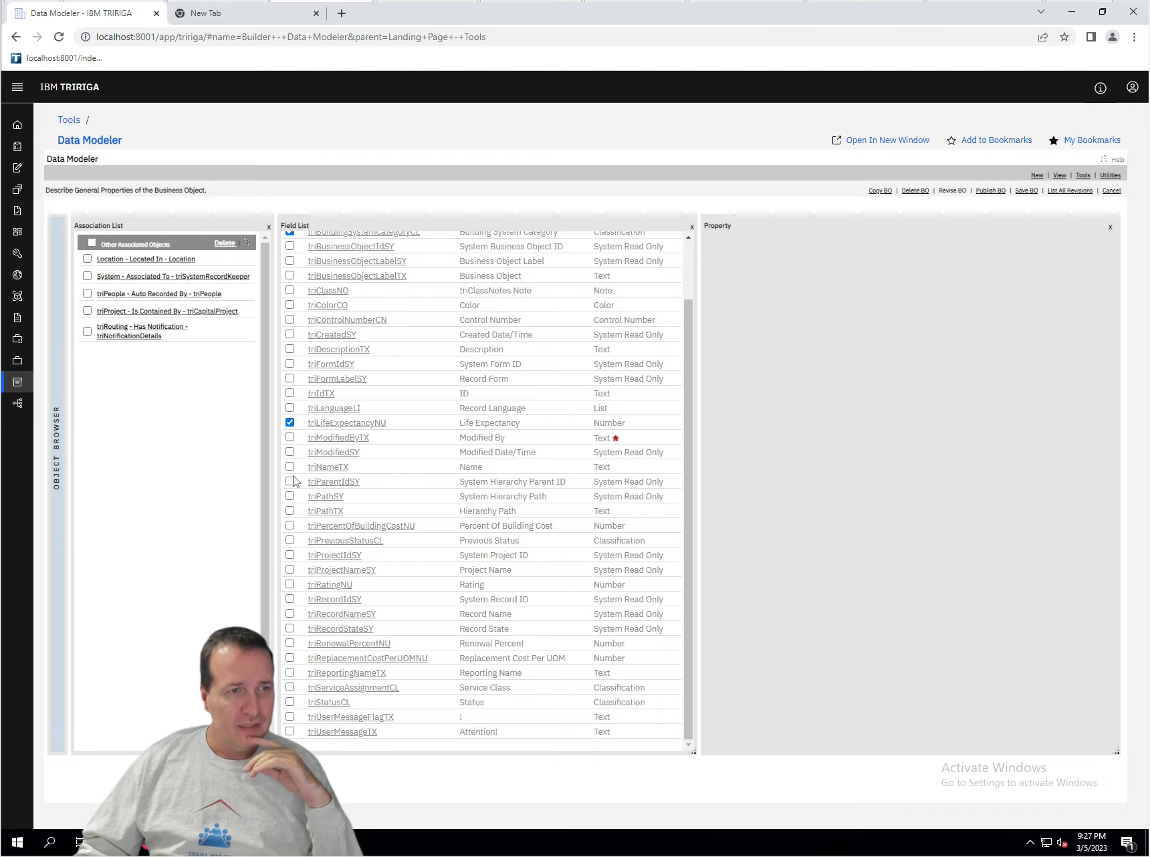
pyautogui.click(290, 526)
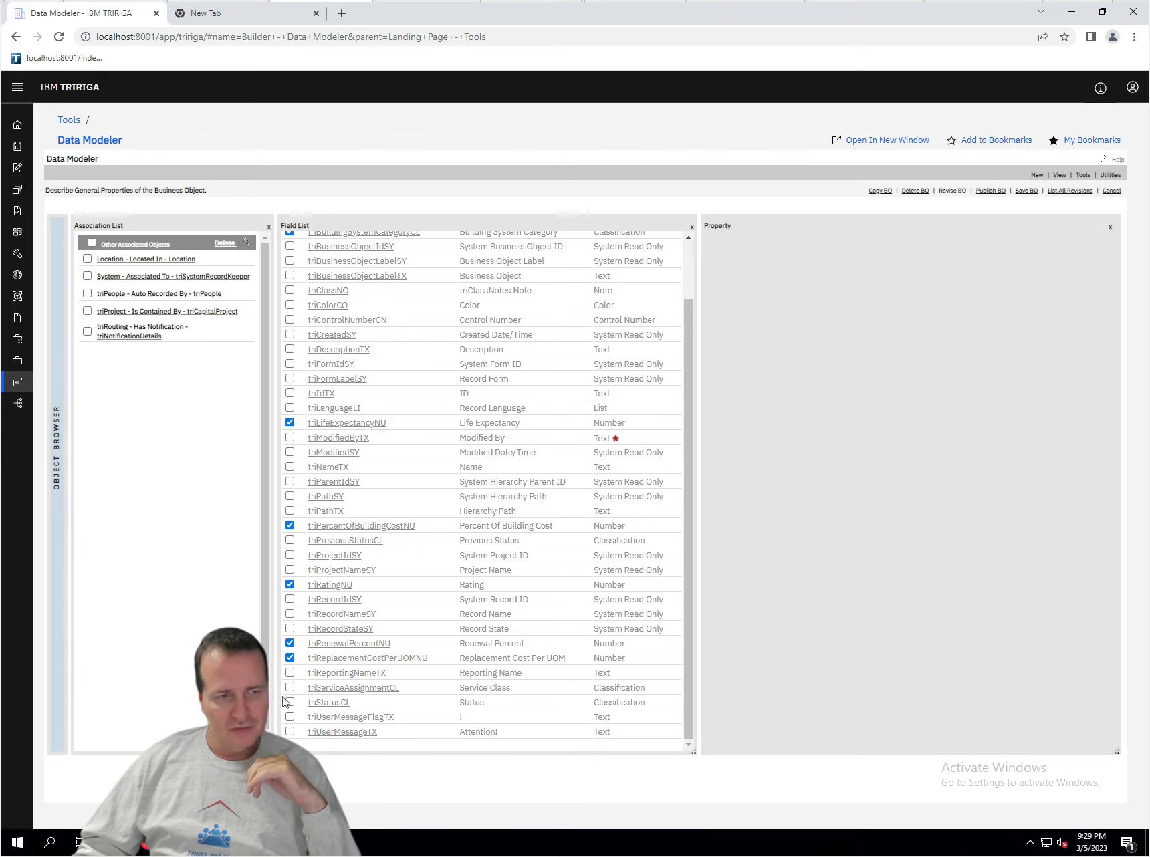
pyautogui.scroll(1, 390, 680)
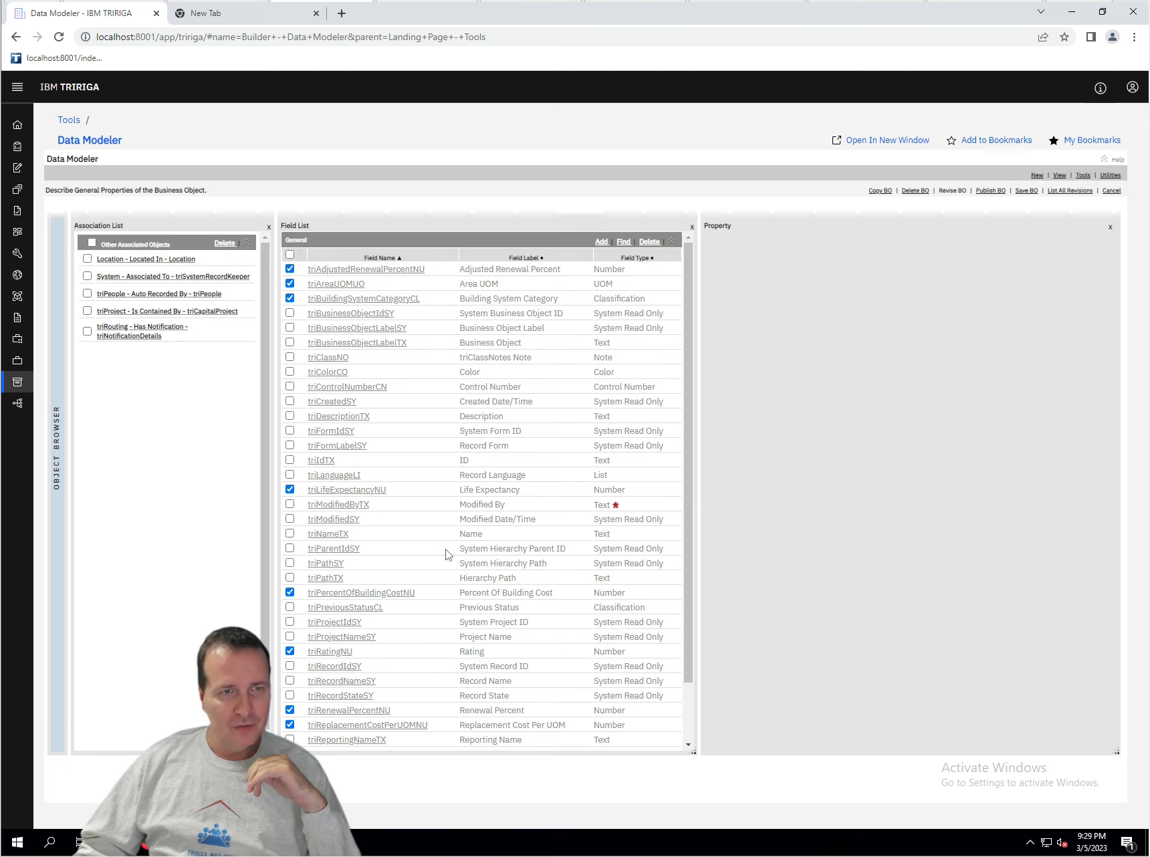
pyautogui.click(649, 242)
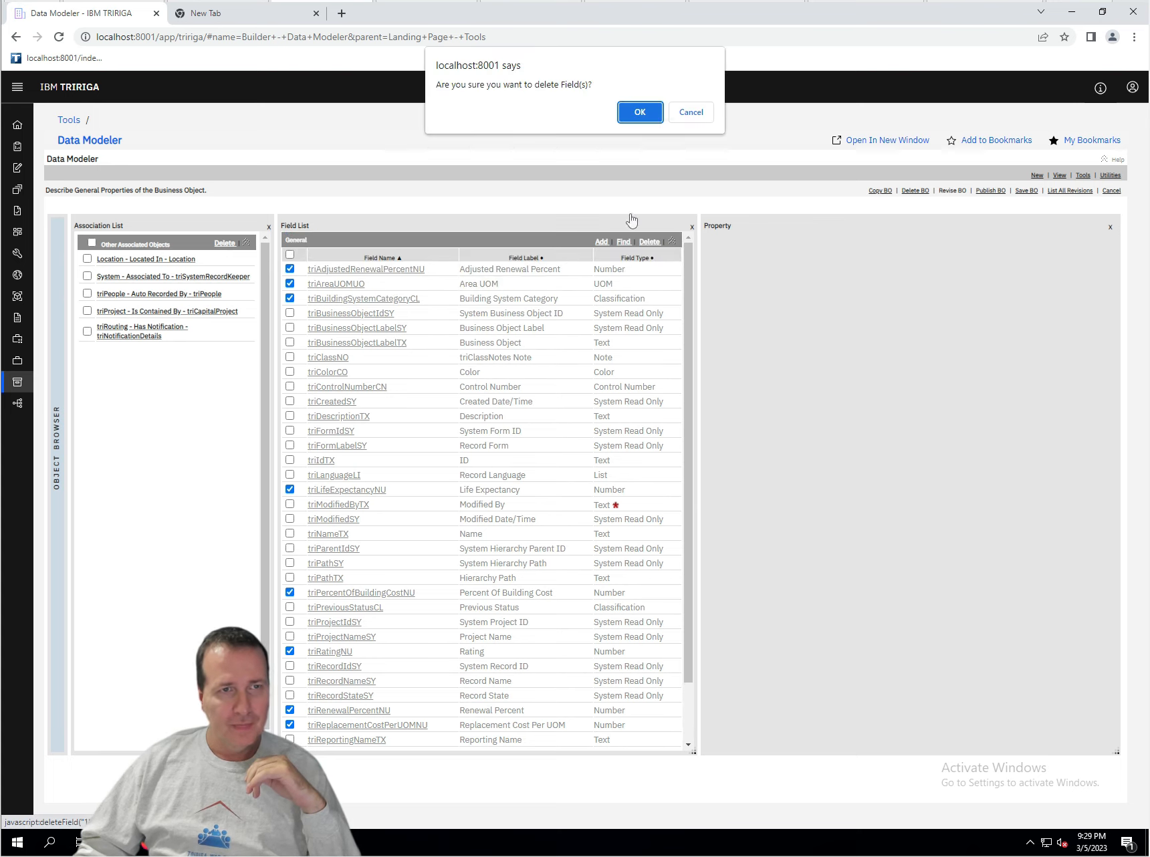
pyautogui.click(639, 112)
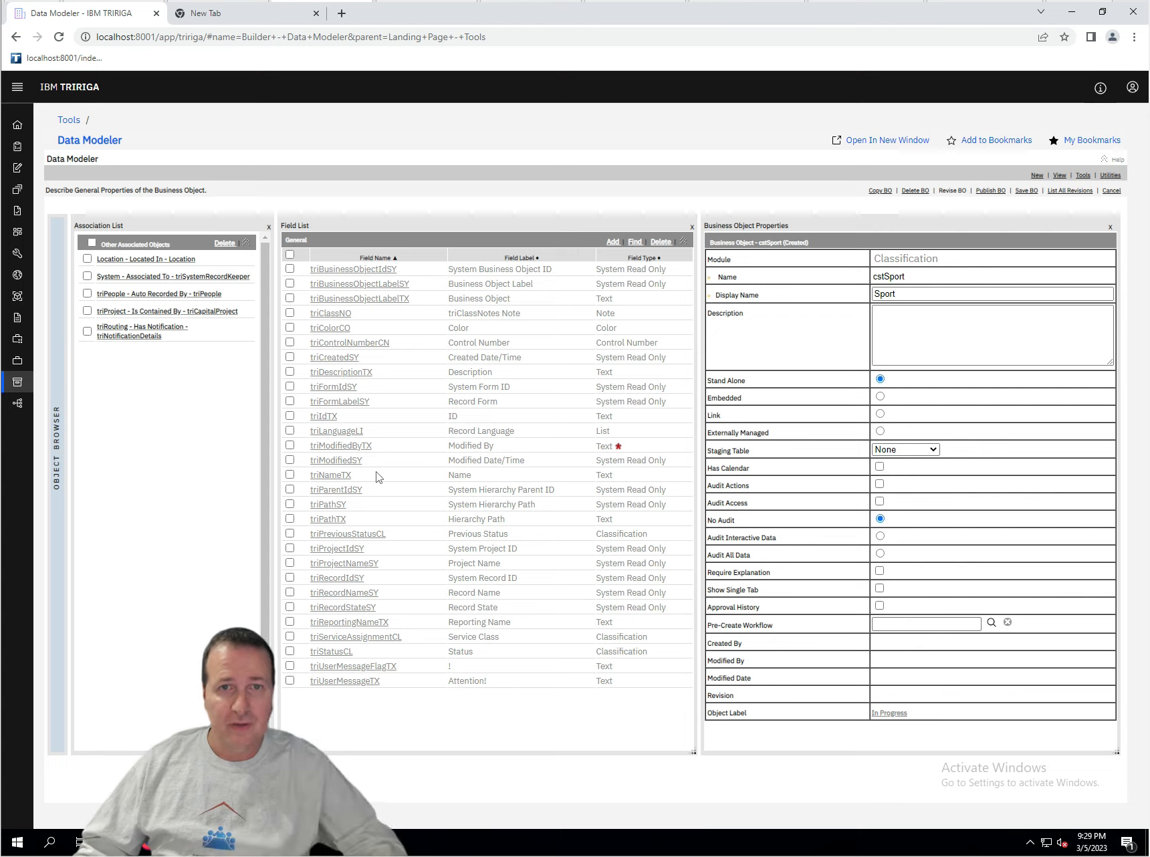
# - Open the business object mapping of cstSport and choose the Name field of the RecordInformation section for the name mapping
pyautogui.click(1082, 176)
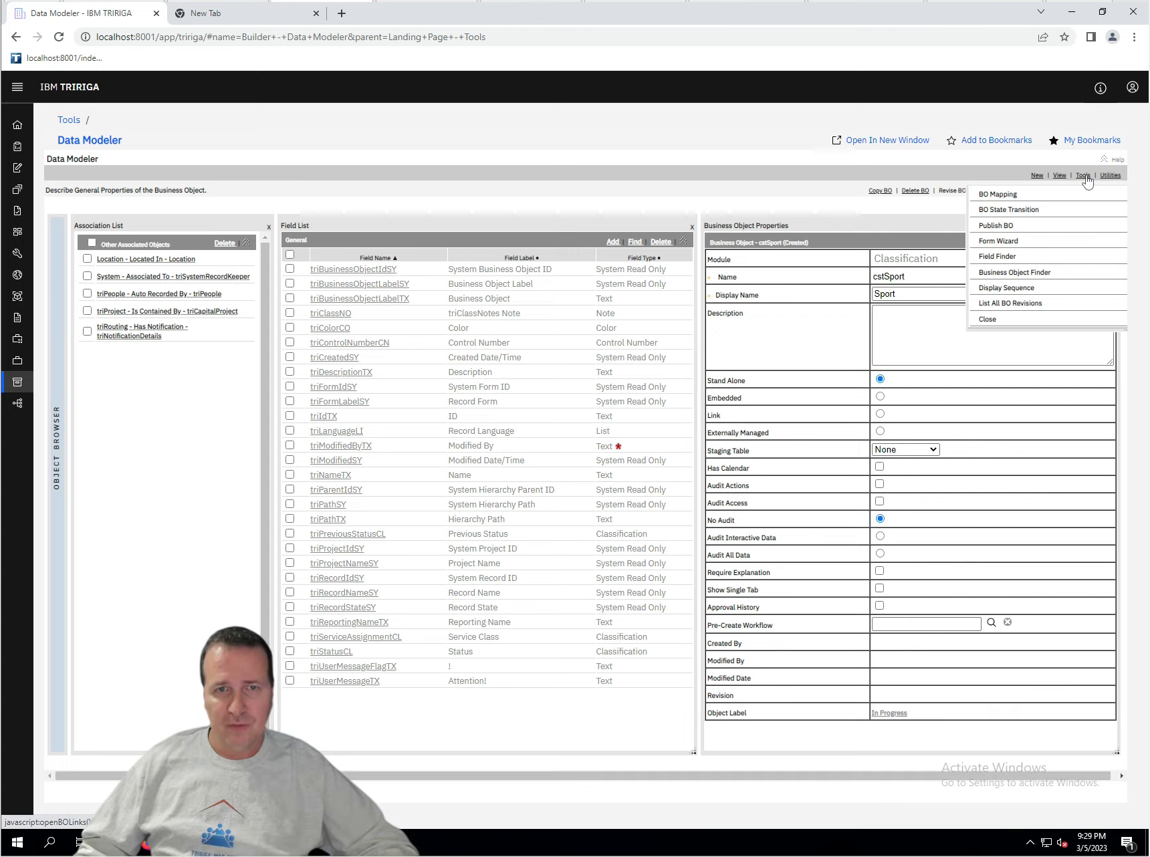
pyautogui.click(1032, 196)
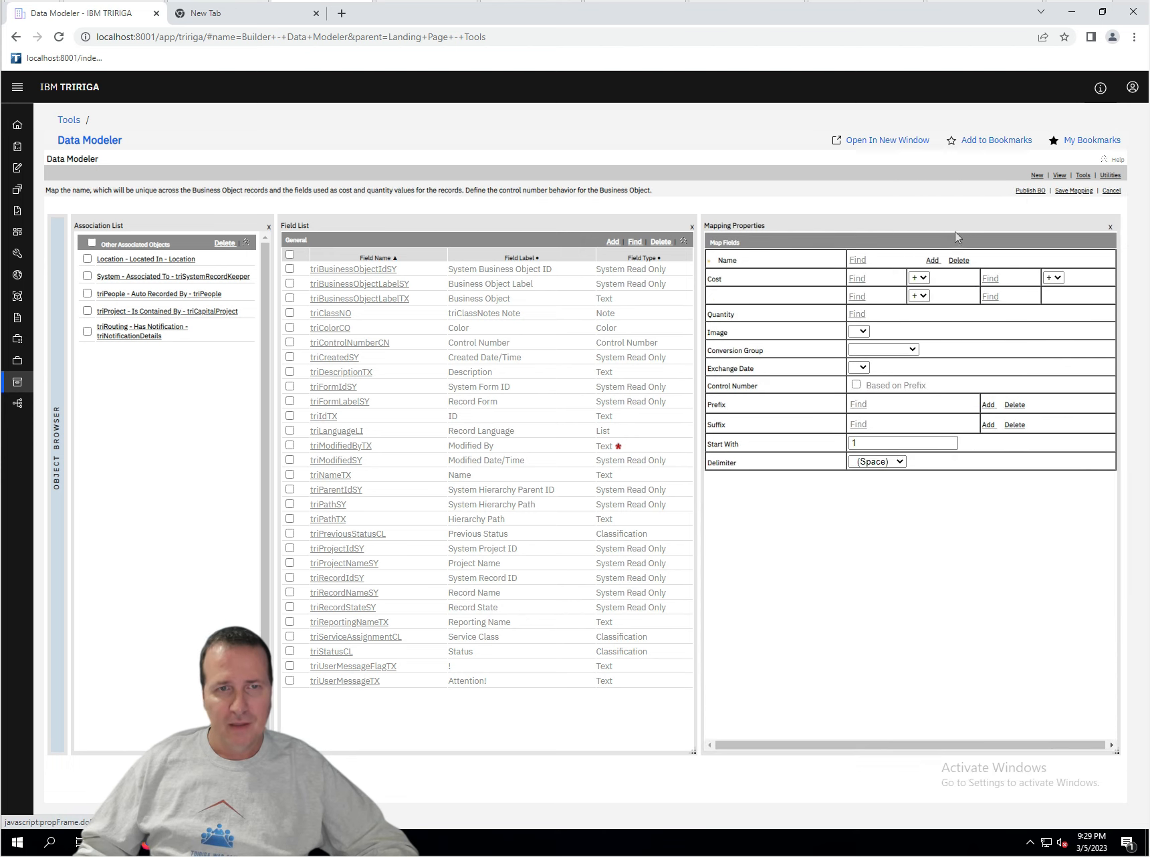
pyautogui.click(857, 261)
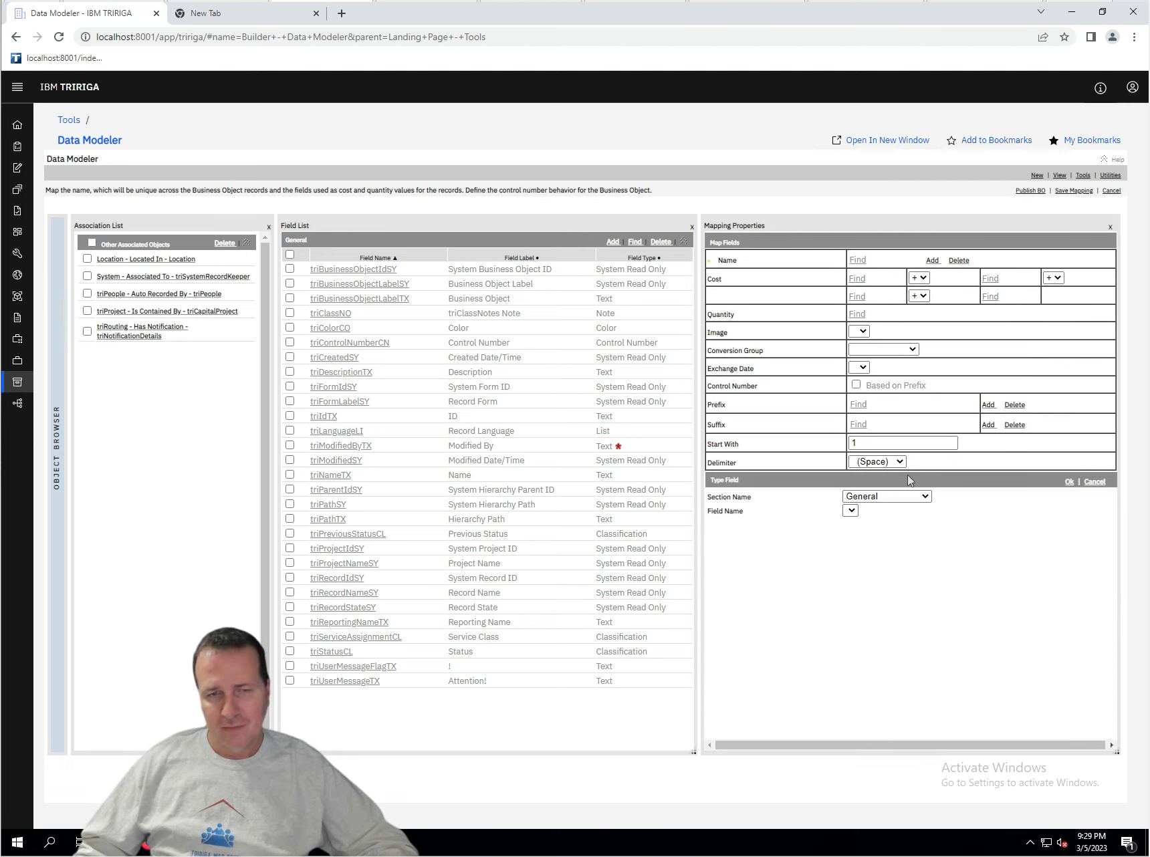
pyautogui.click(864, 498)
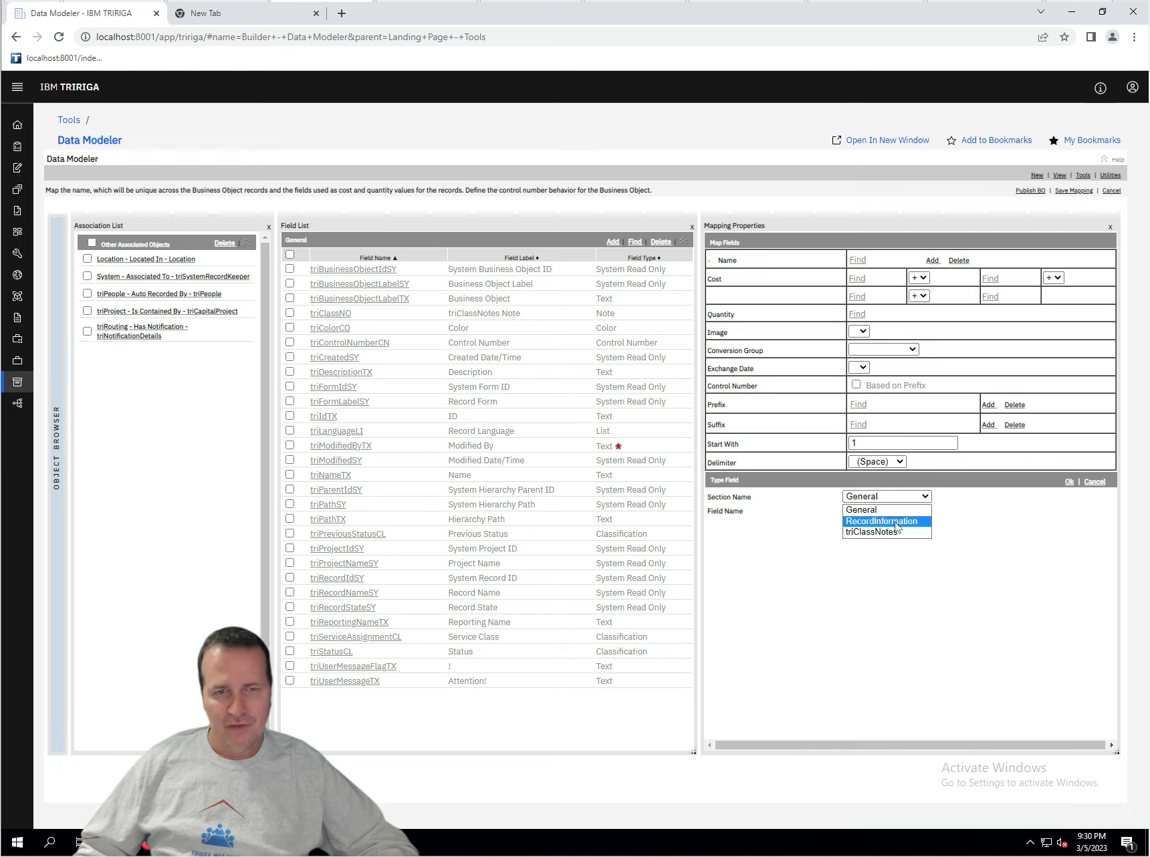
pyautogui.click(881, 521)
pyautogui.click(881, 511)
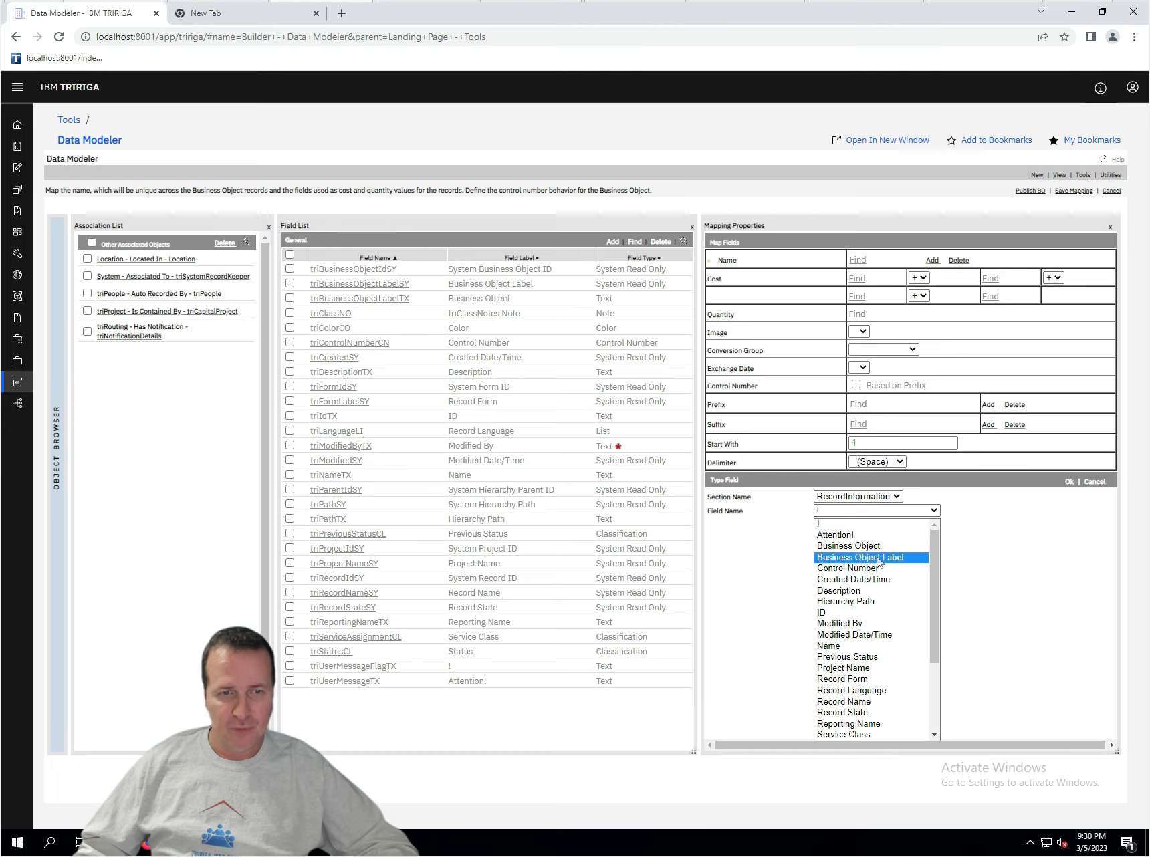
pyautogui.scroll(-3, 862, 602)
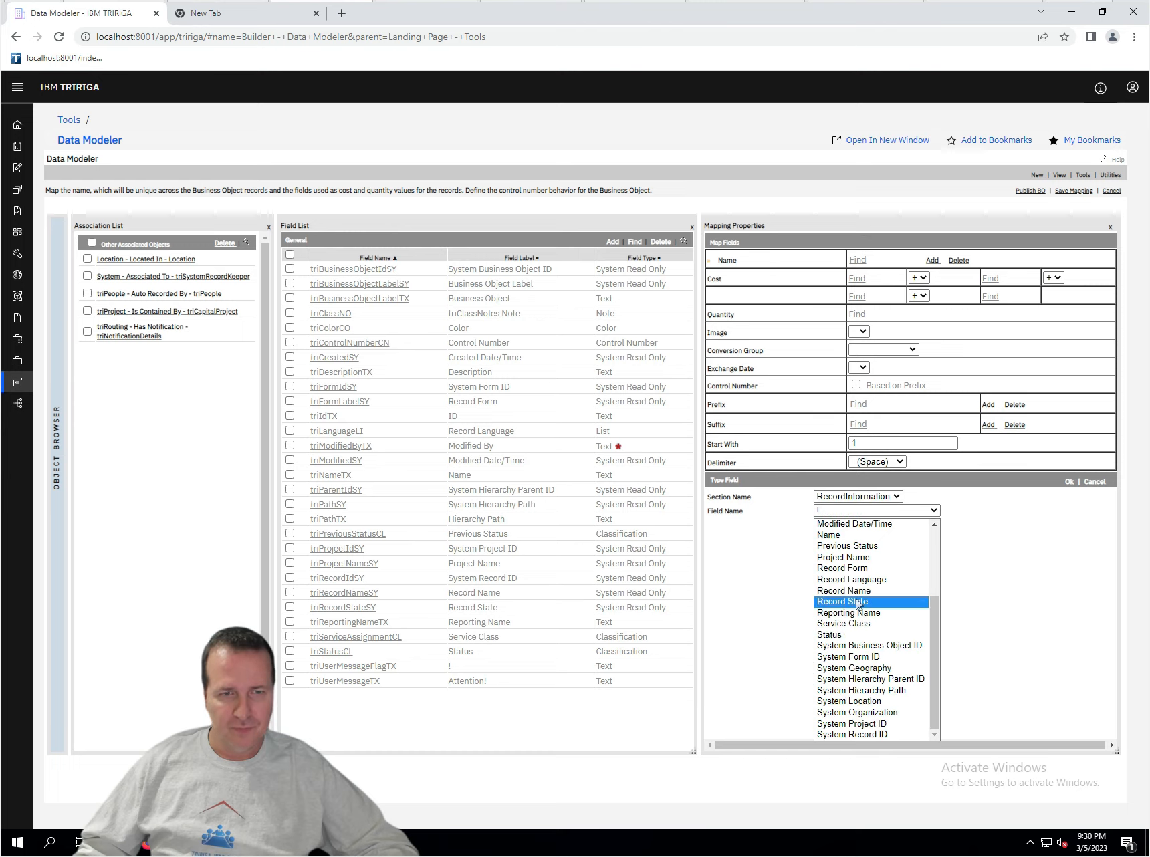
pyautogui.click(833, 539)
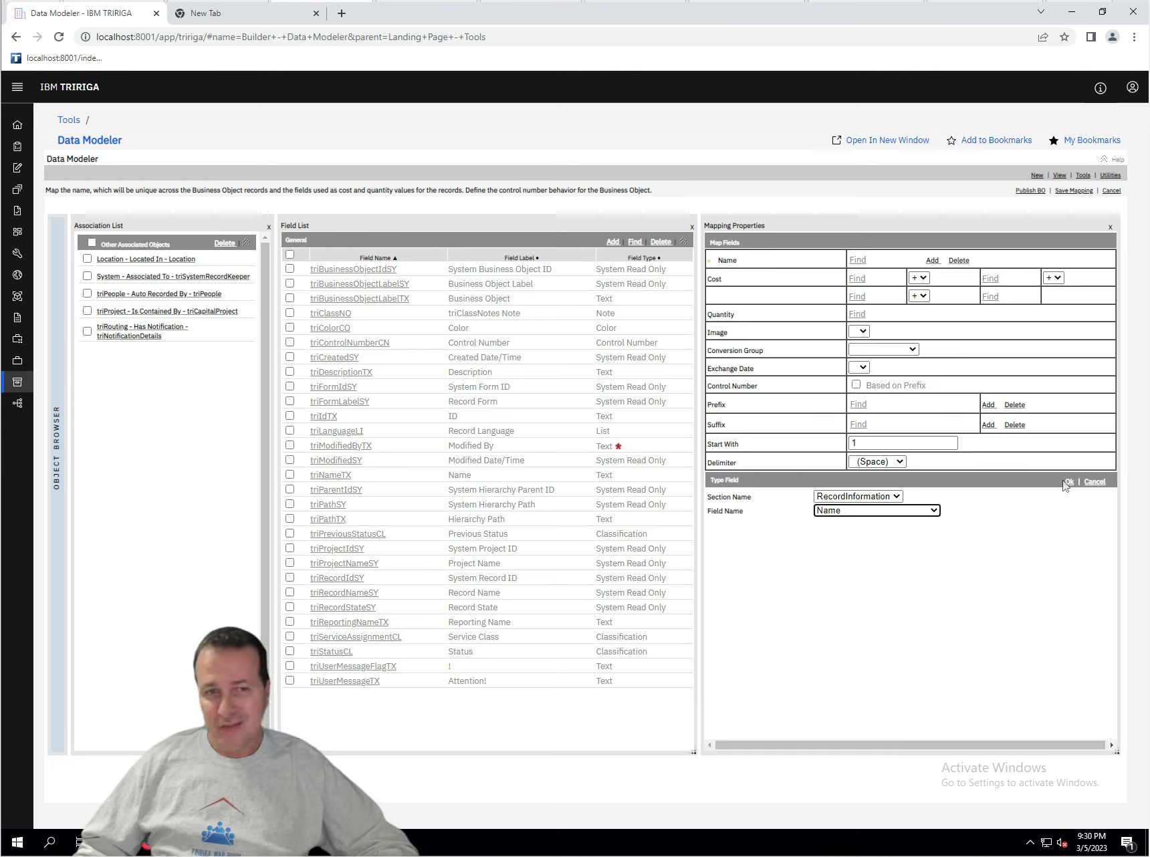
# - Set the control number's start value to 1000000 and save the mapping
pyautogui.click(896, 443)
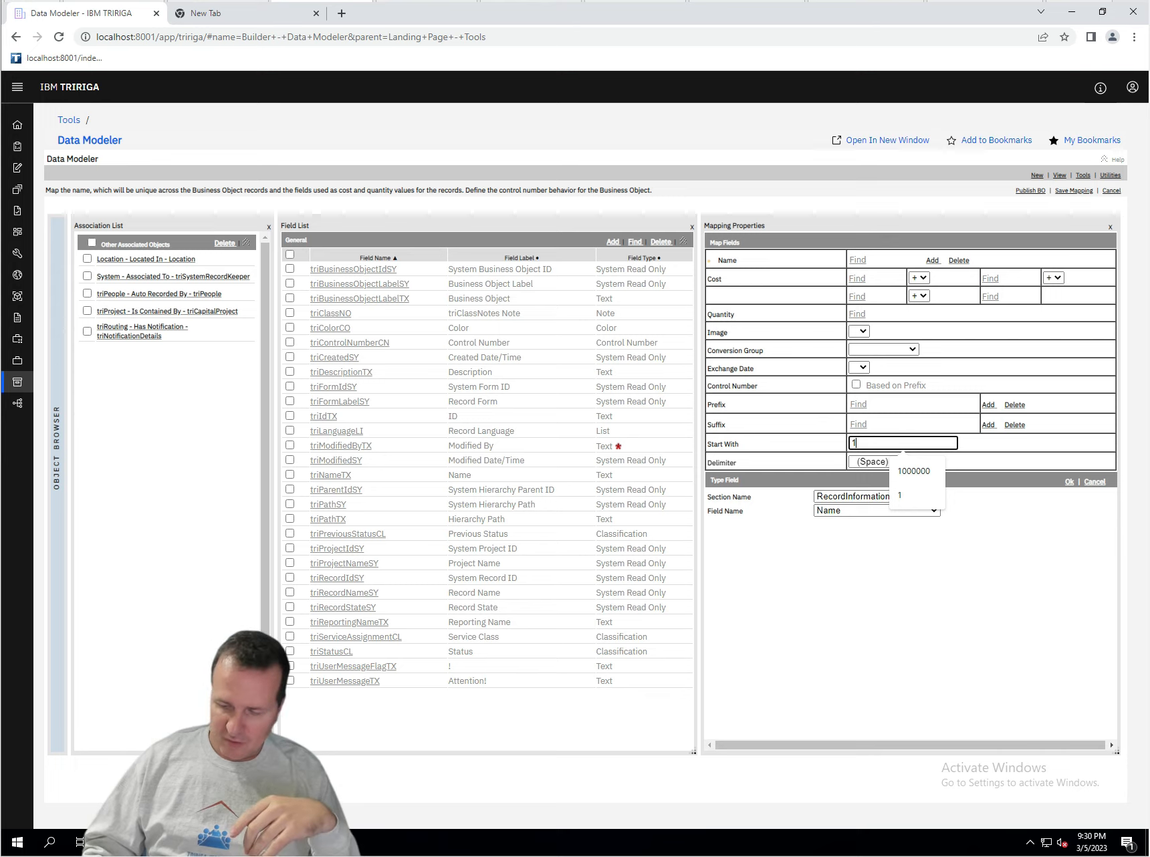
pyautogui.write('000000')
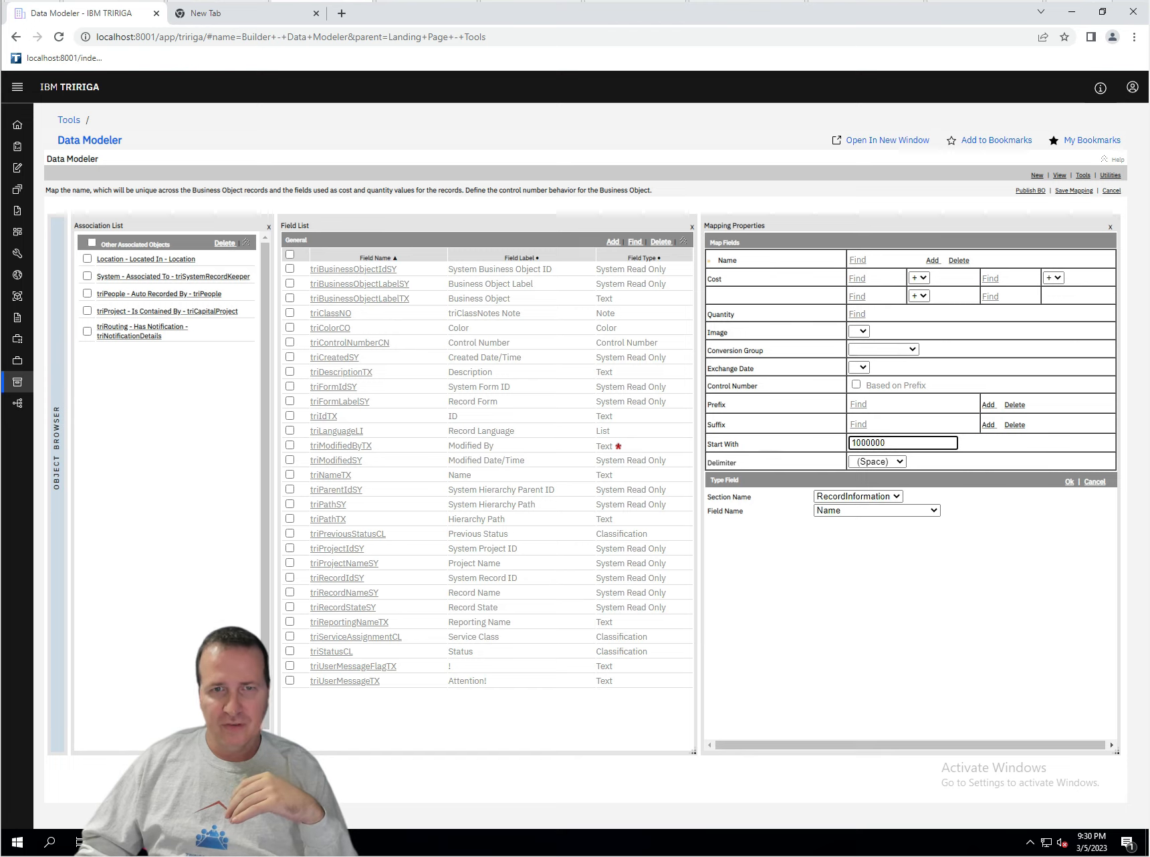
pyautogui.click(1062, 194)
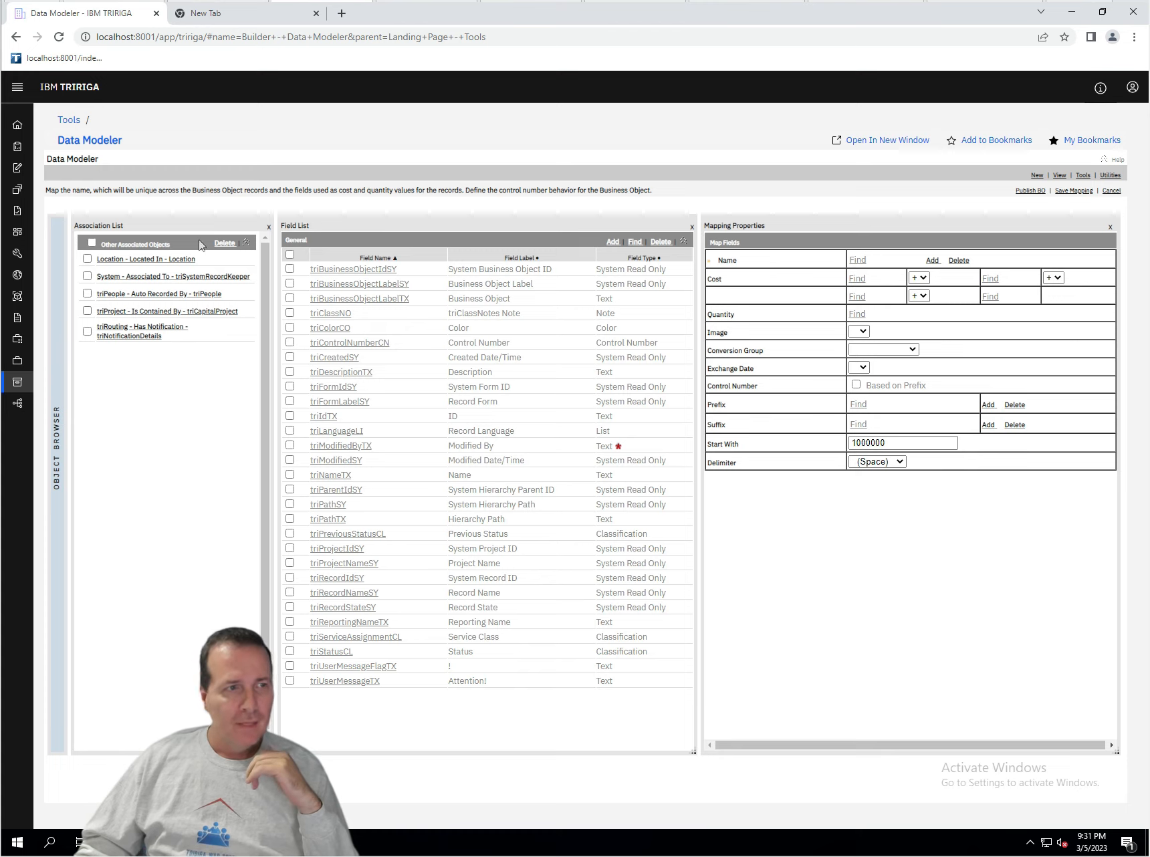
# - Create and save a new Is Parent Of association from cstSport to cstSport in the Classification module
pyautogui.click(1035, 176)
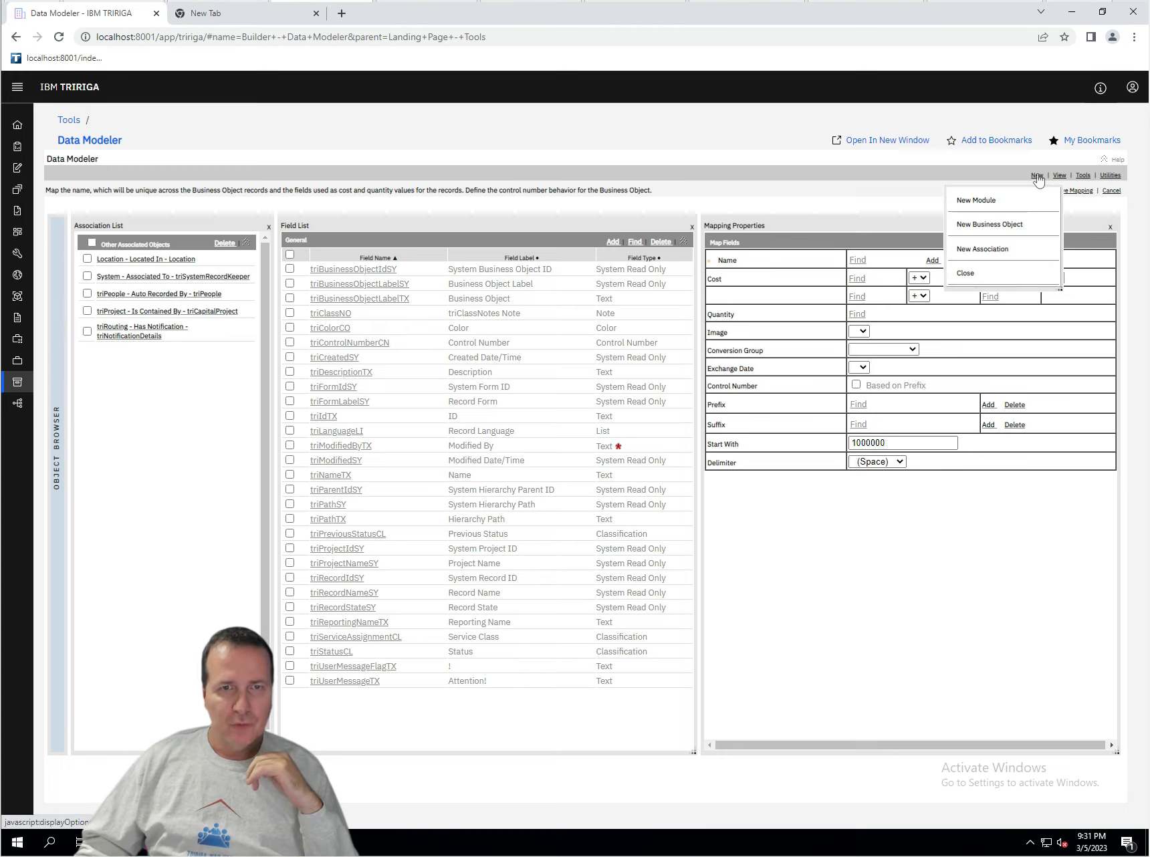
pyautogui.click(1001, 250)
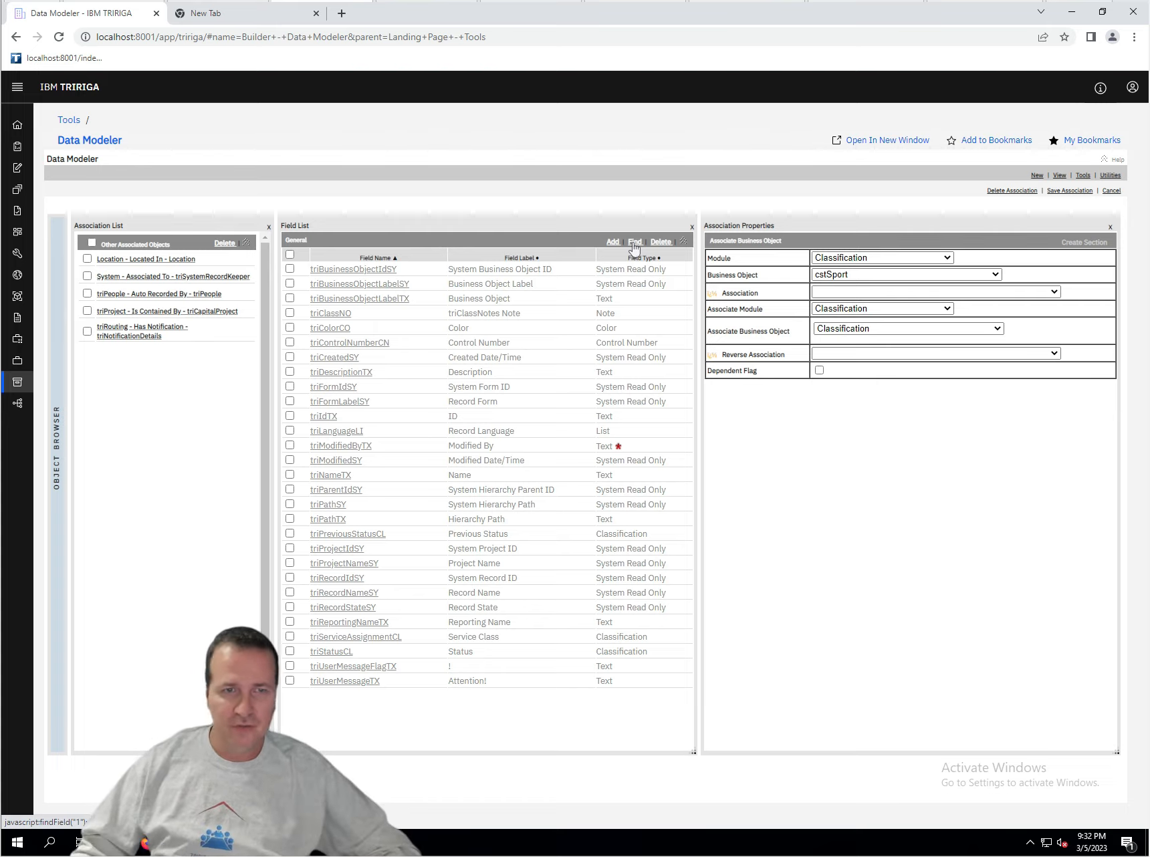
pyautogui.click(873, 293)
pyautogui.write('is parent of')
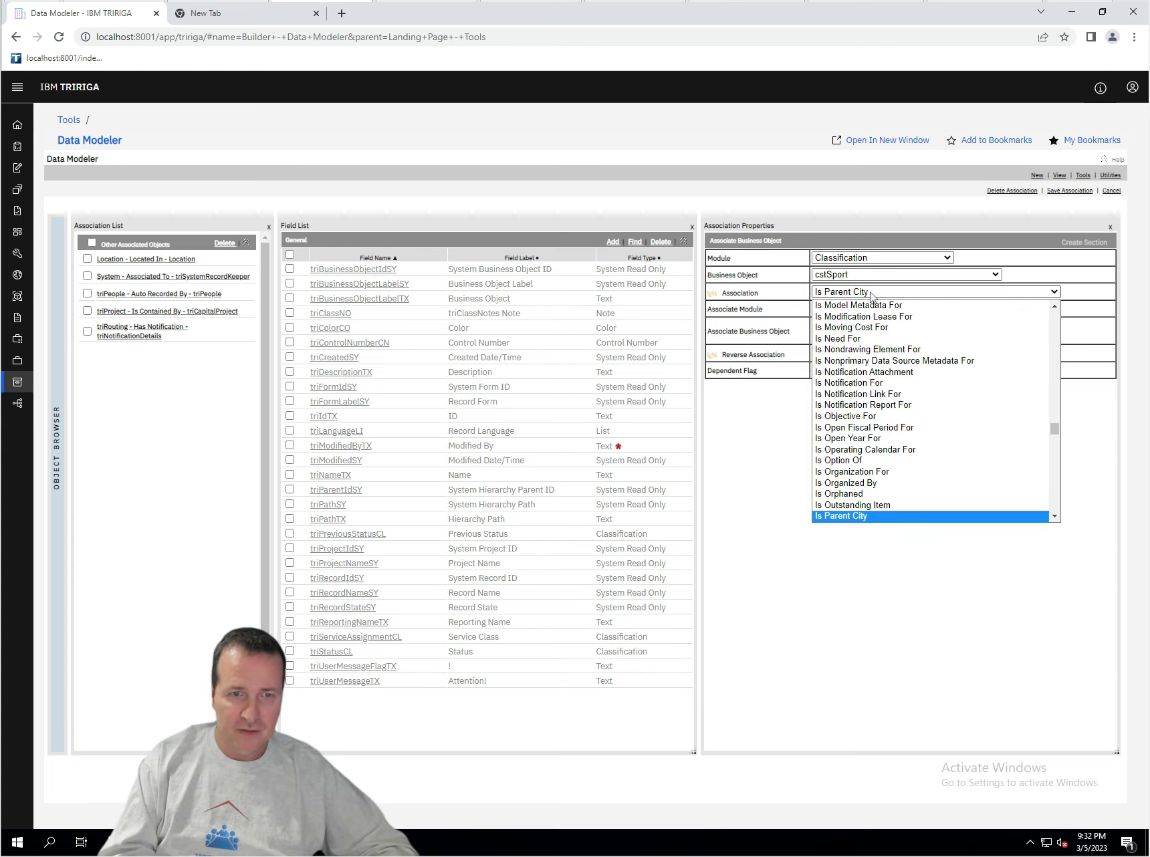
pyautogui.press('Return')
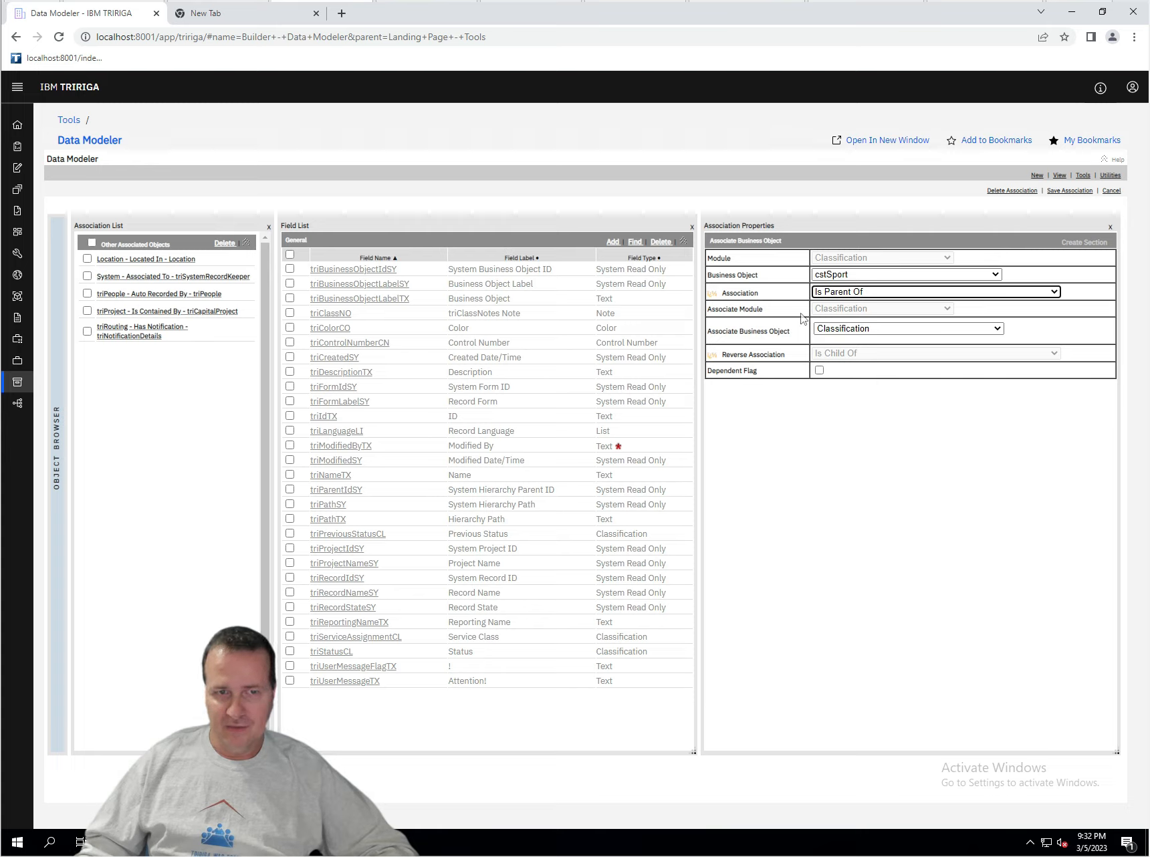
pyautogui.click(933, 328)
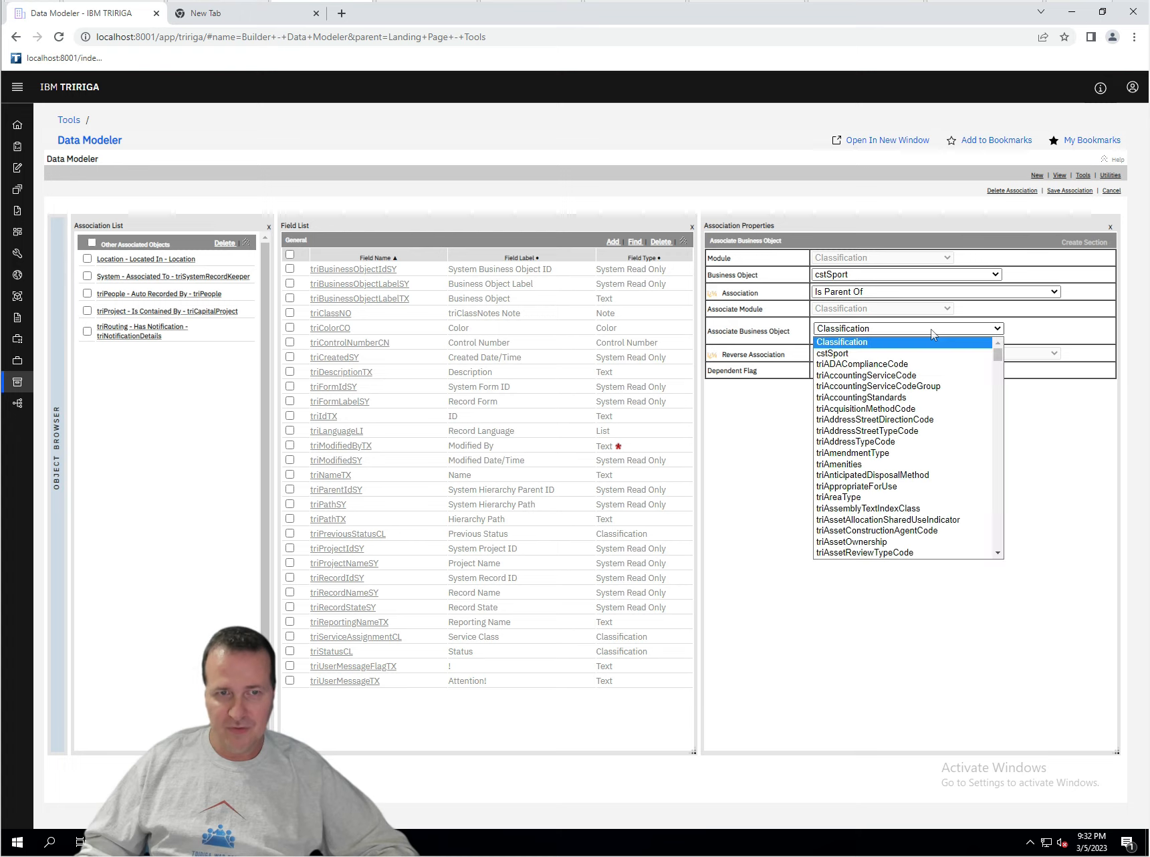
pyautogui.click(838, 353)
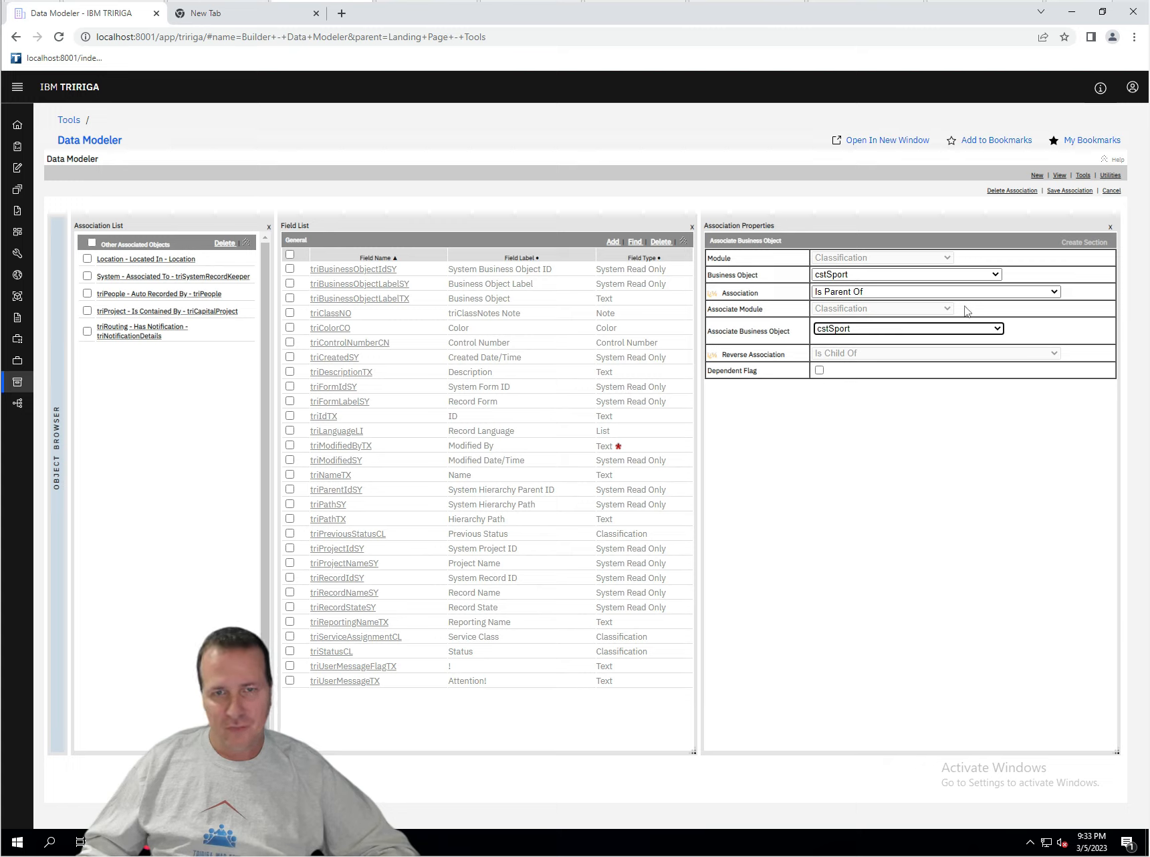
pyautogui.click(1069, 192)
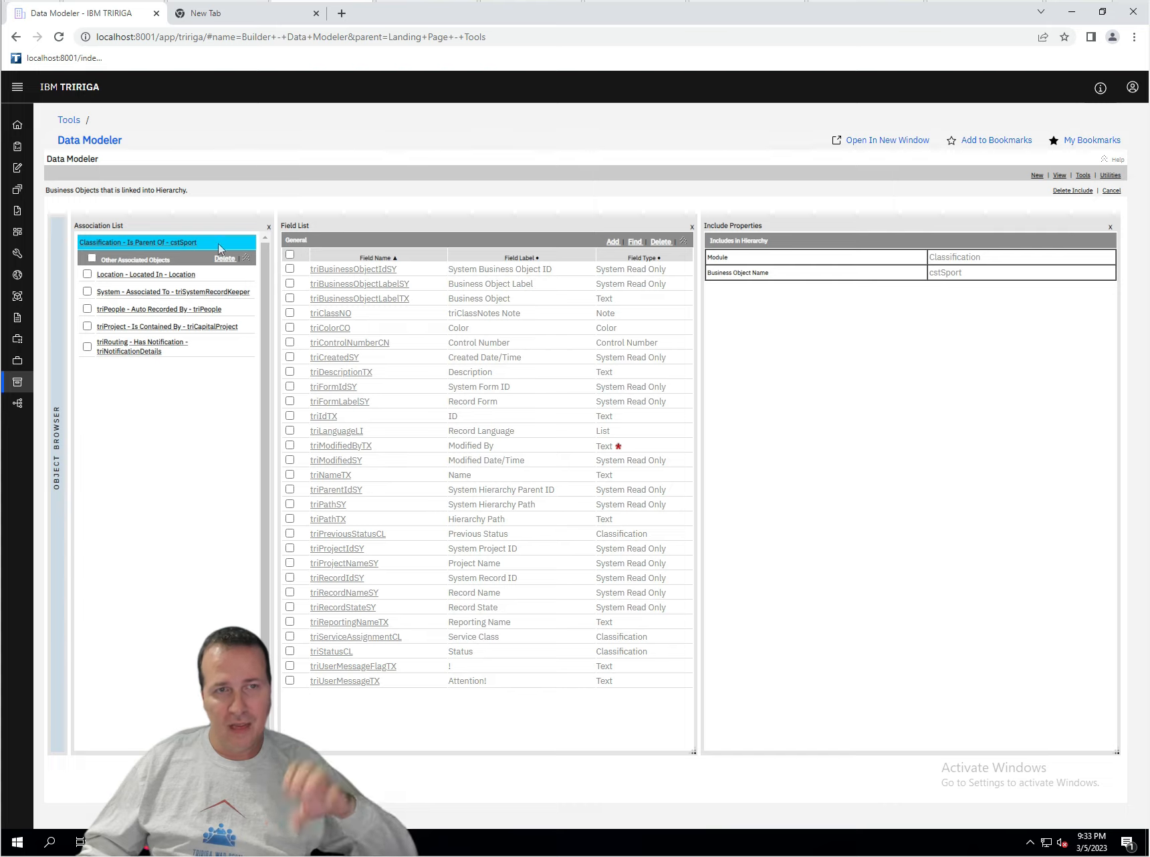
# - Create and save an Is Child Of association from cstSport to the Classification business object, with Is Parent Of as reverse association
pyautogui.click(1037, 177)
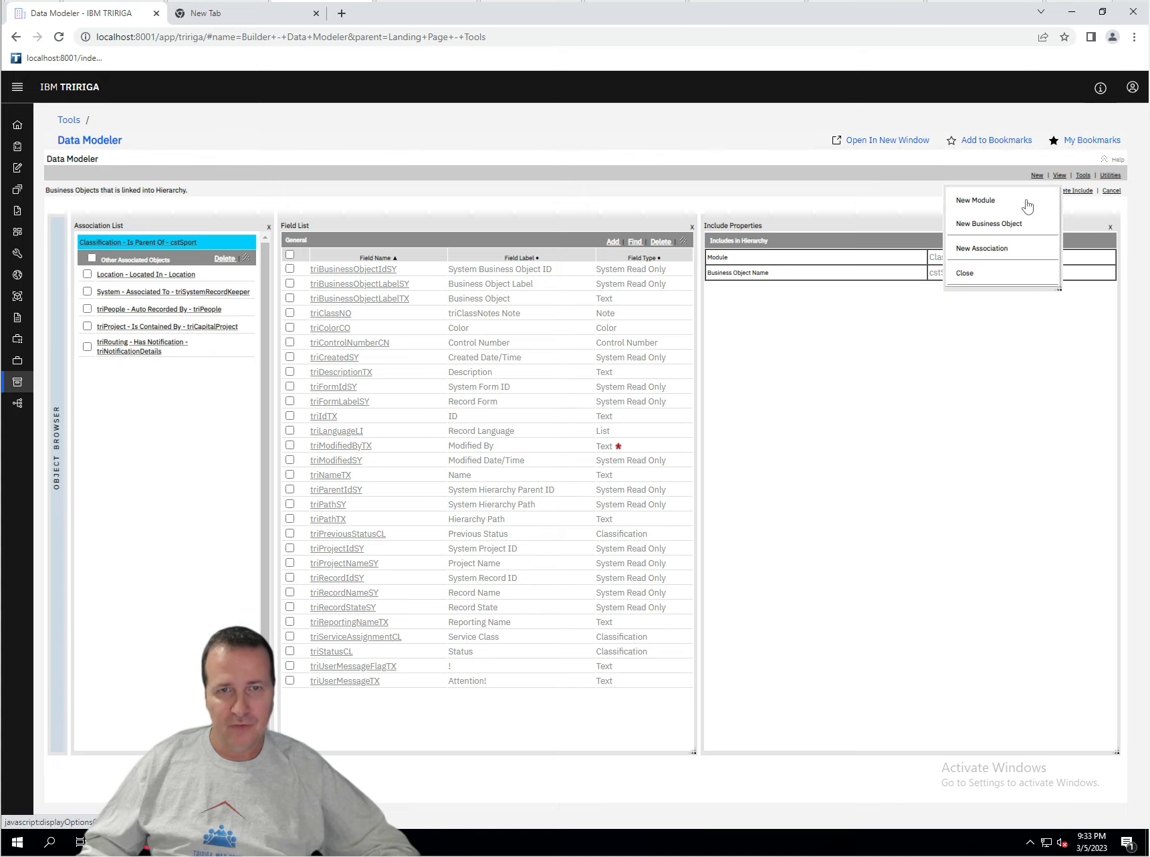
pyautogui.click(987, 250)
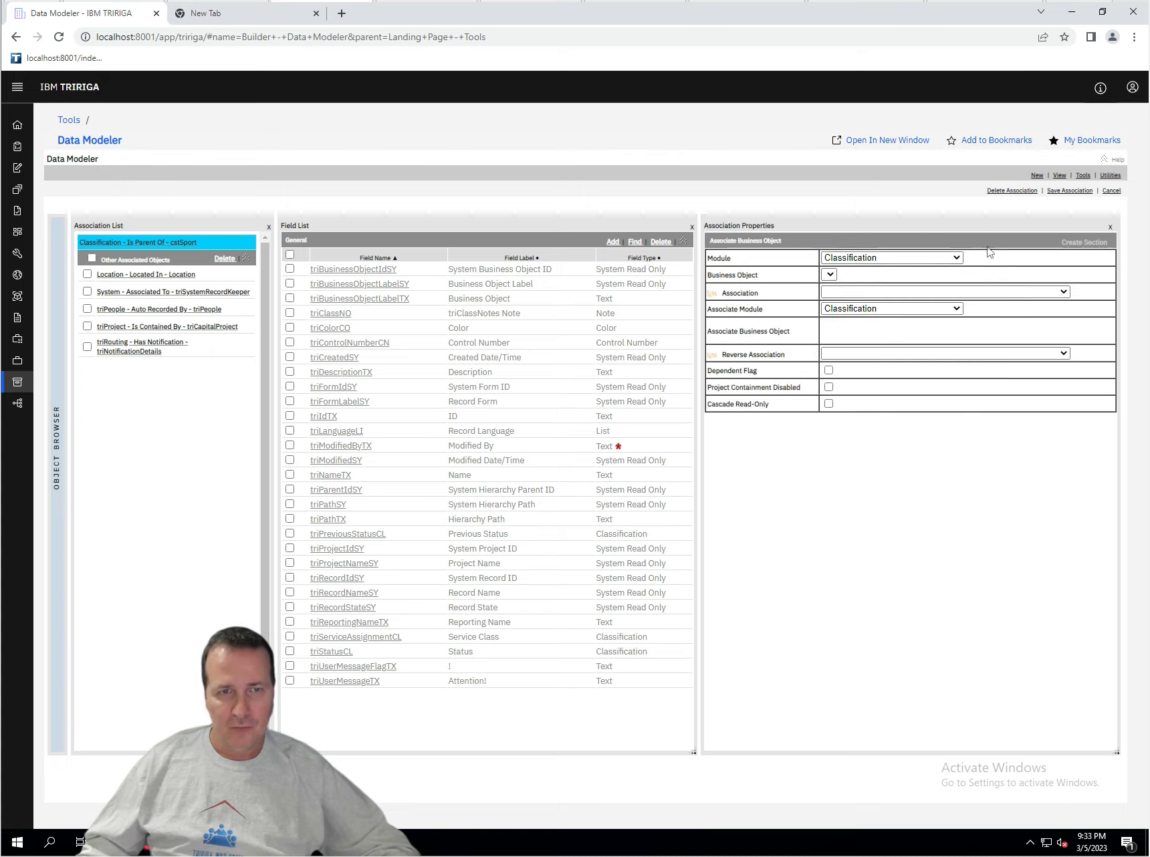
pyautogui.click(869, 296)
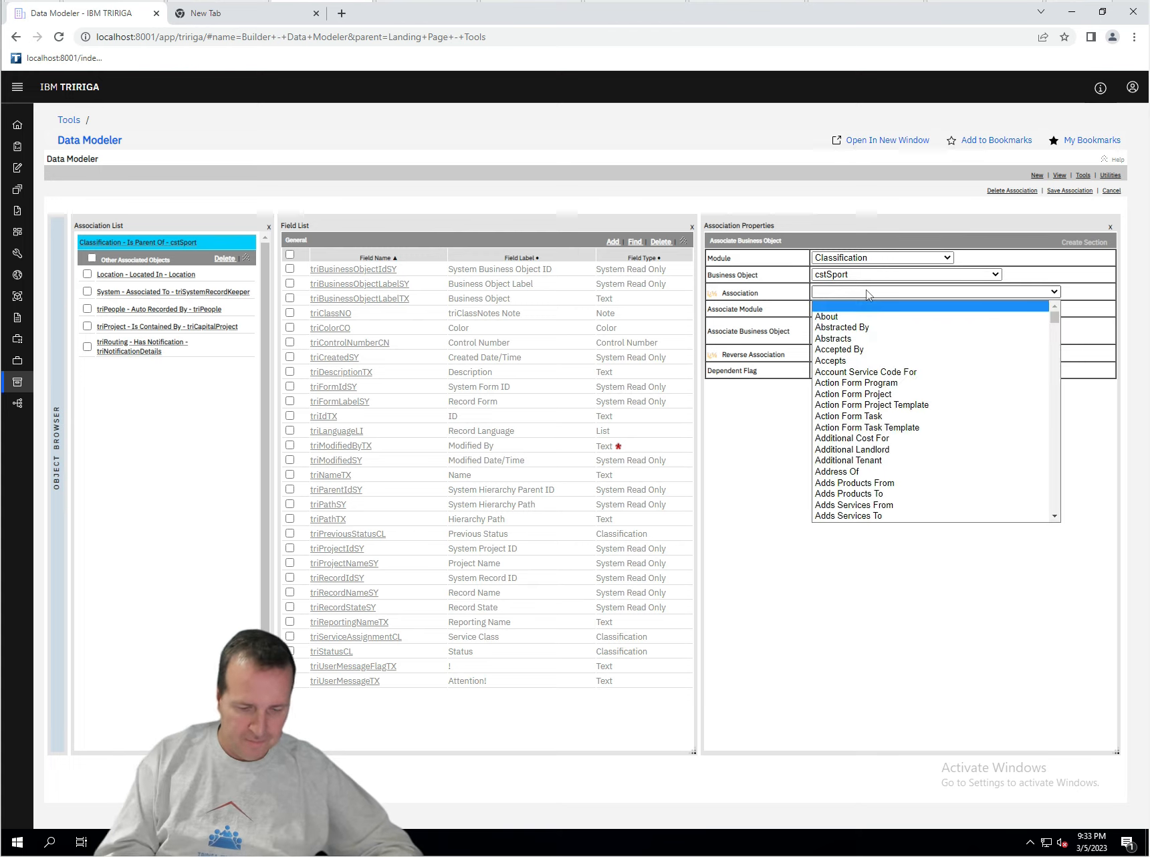
pyautogui.write('is chi')
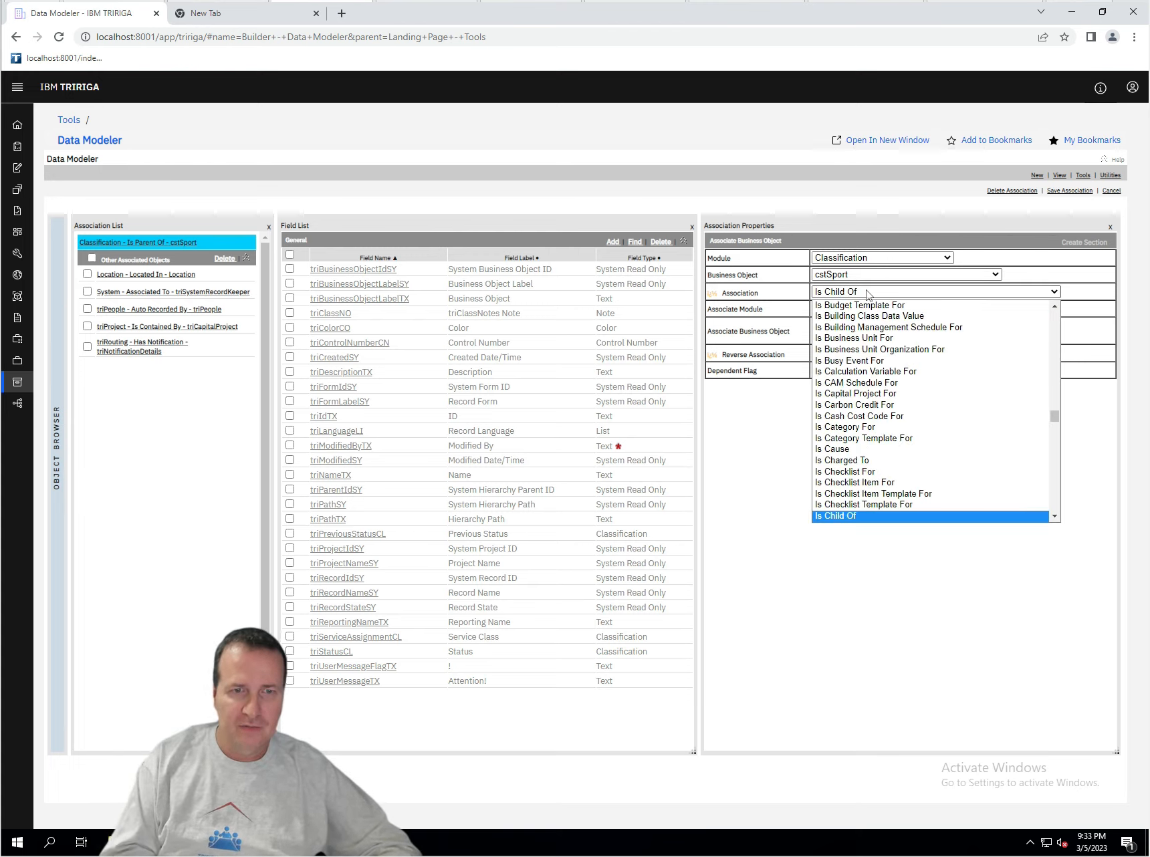
pyautogui.press('Return')
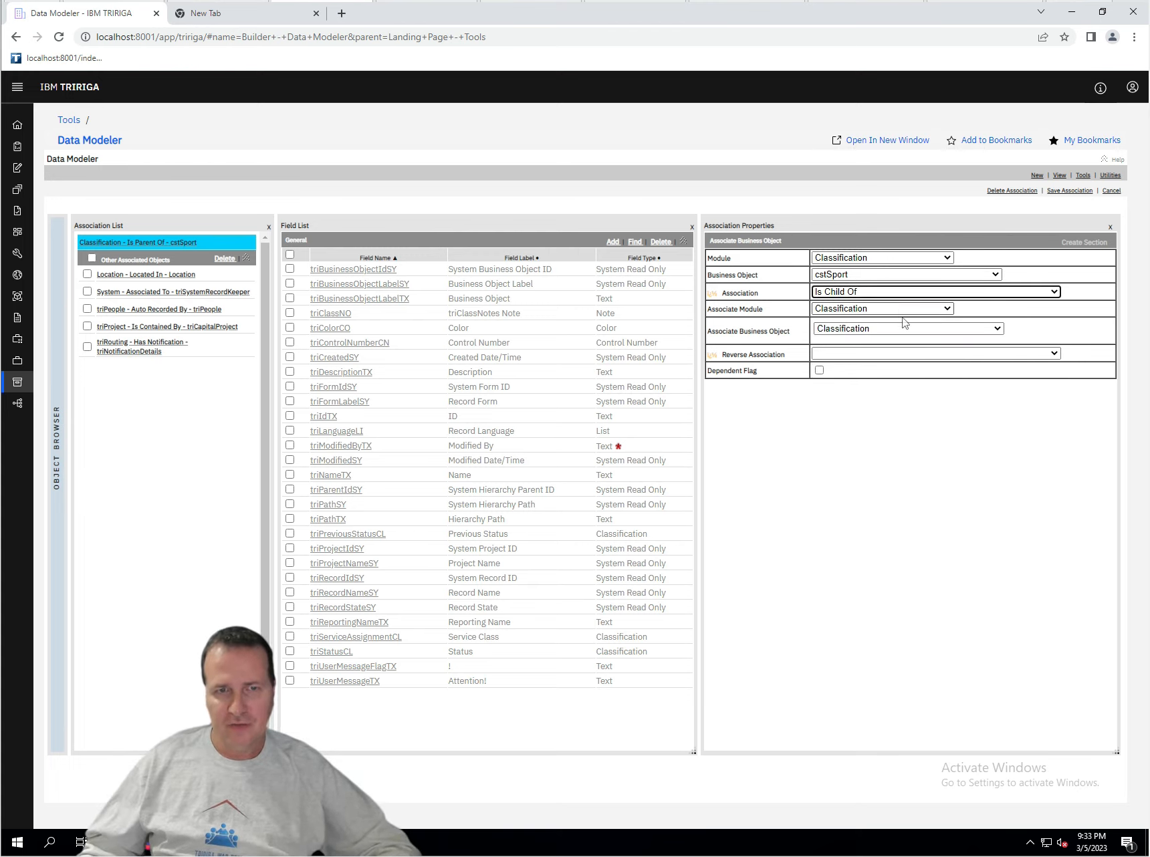
pyautogui.click(851, 354)
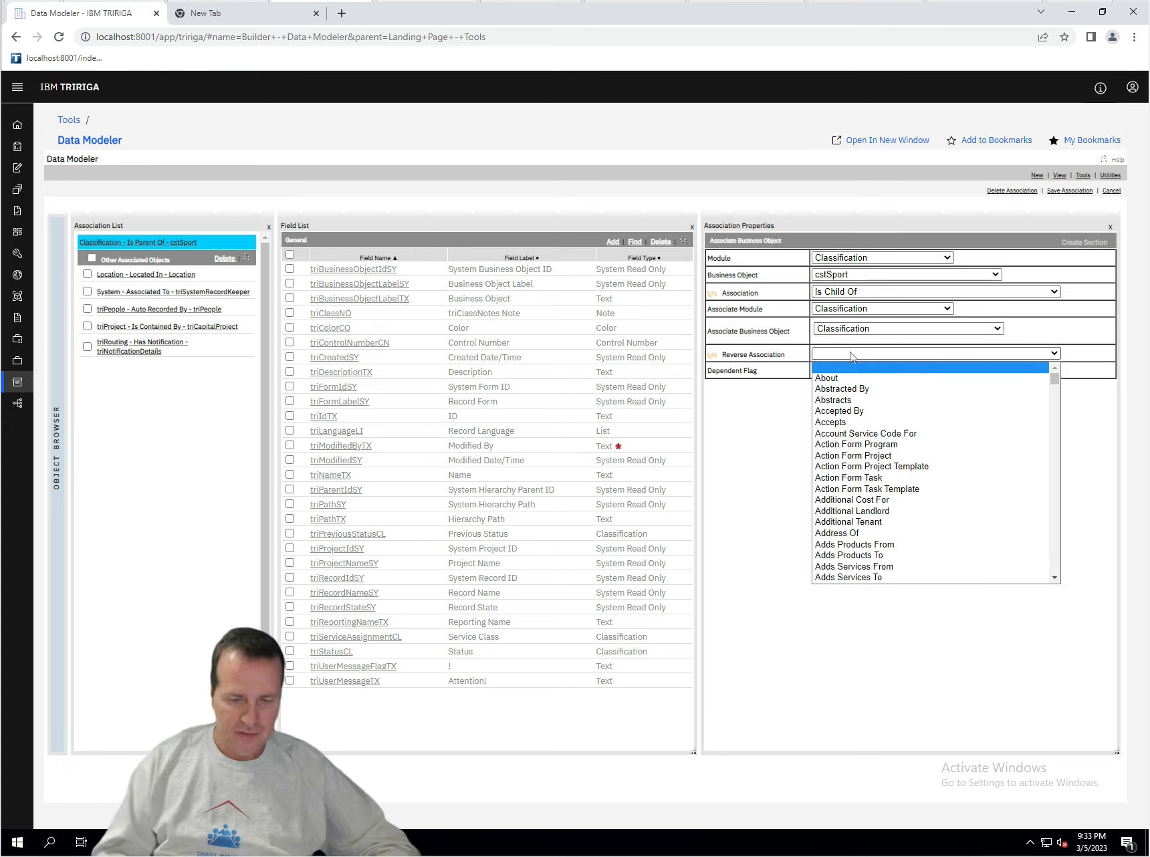
pyautogui.write('is parent of')
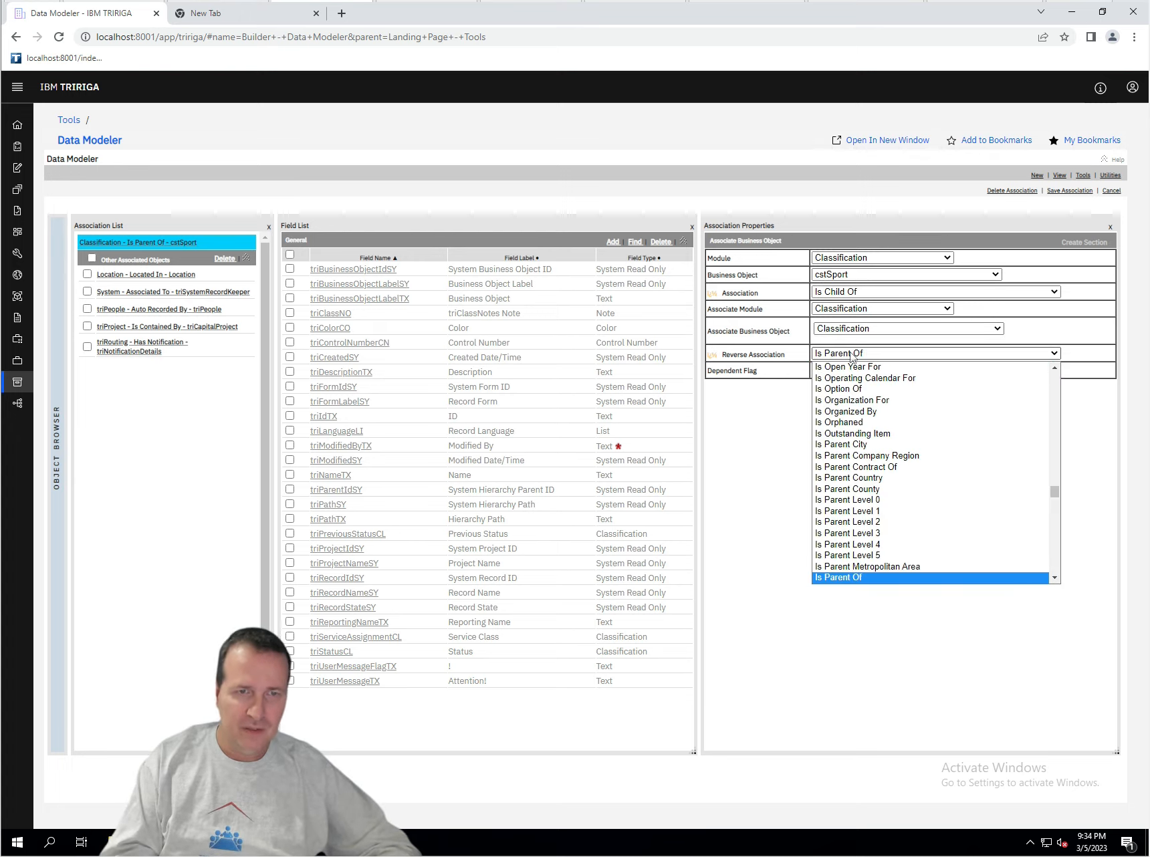
pyautogui.press('Return')
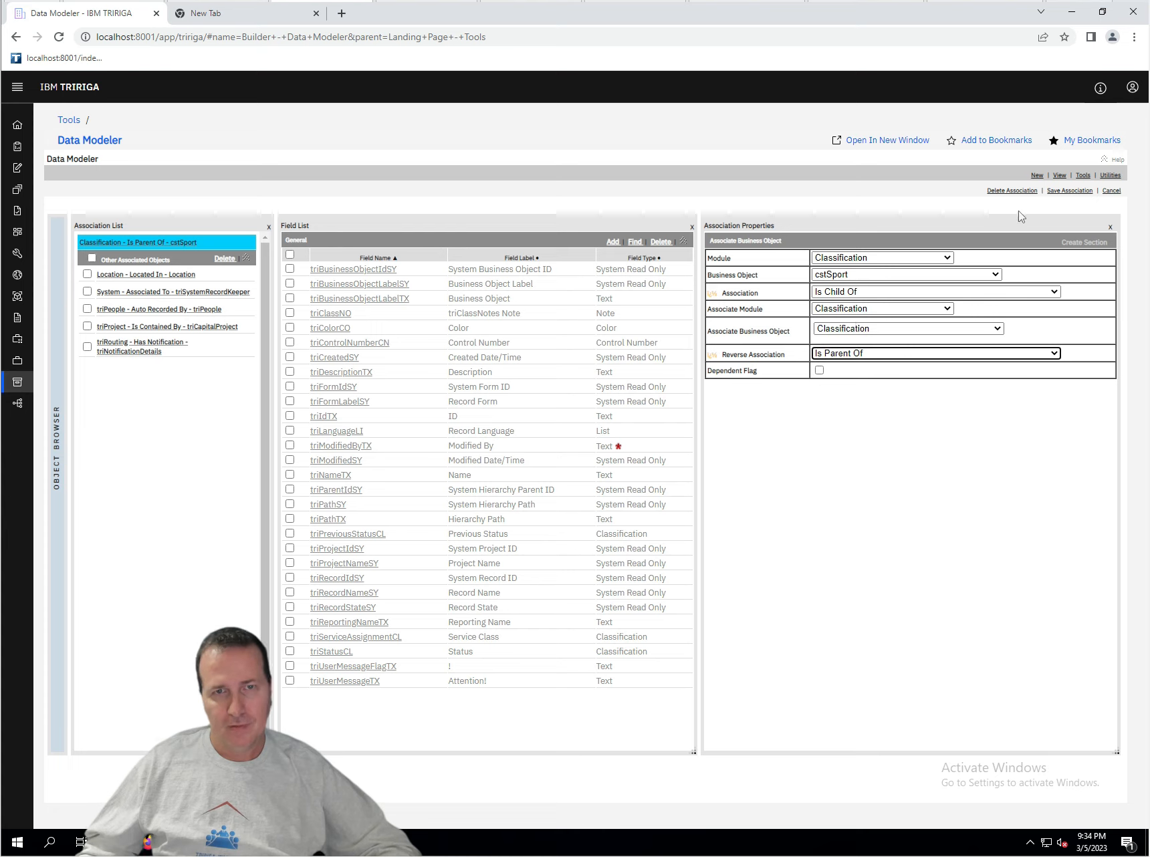
pyautogui.click(1055, 192)
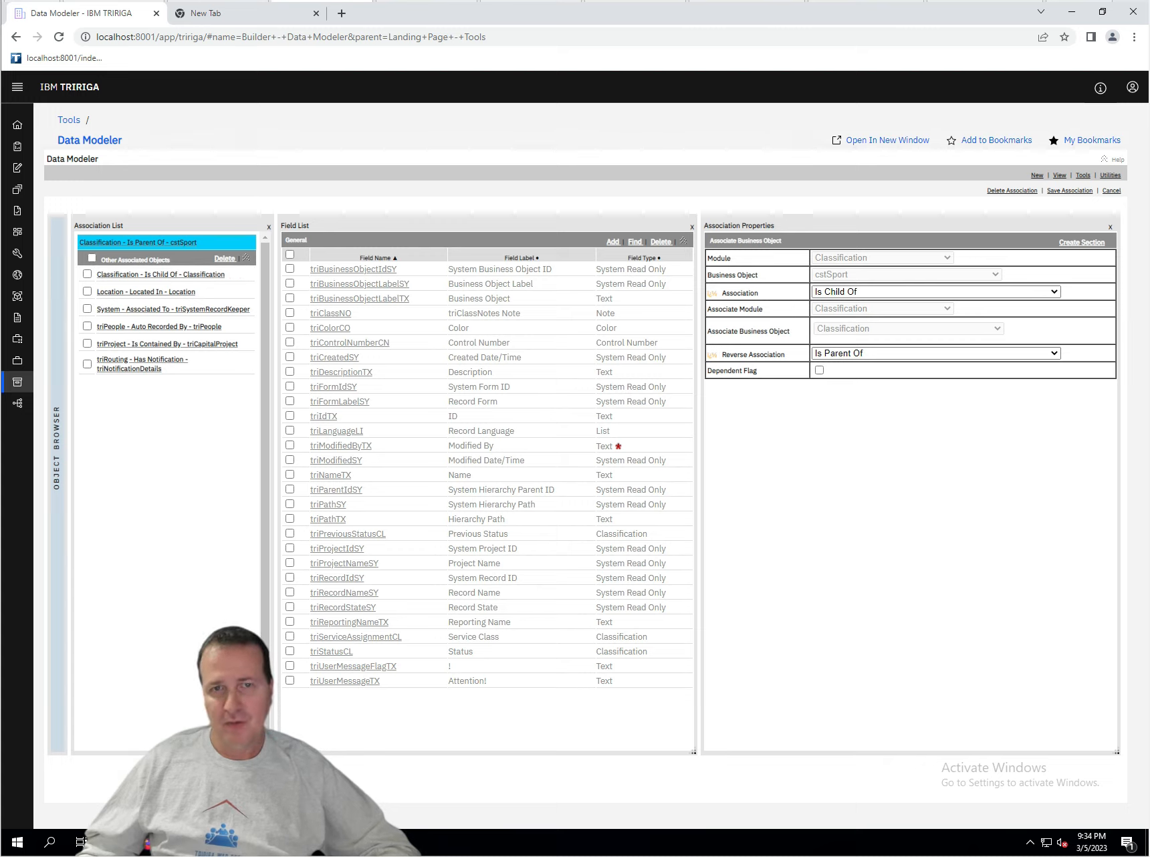
# - Try to publish the cstSport business object
pyautogui.click(1085, 176)
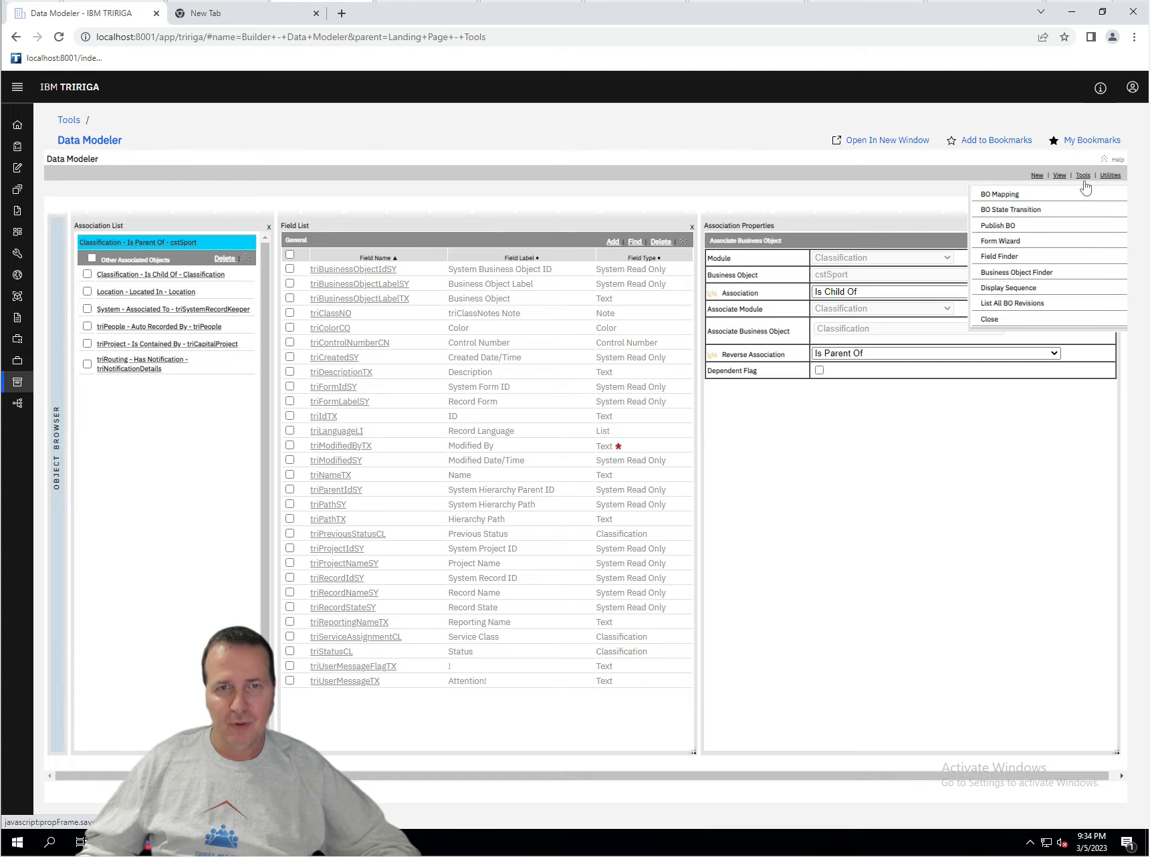
pyautogui.click(1013, 228)
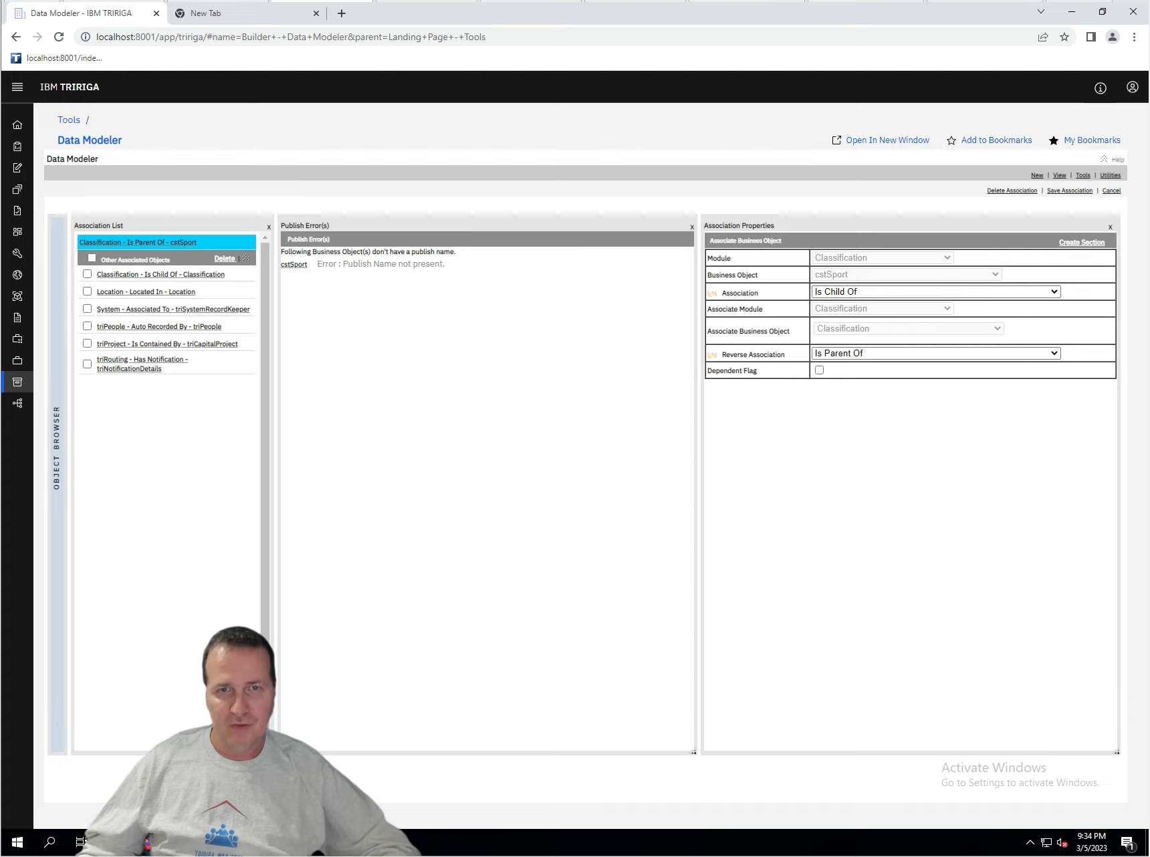
# - Map the RecordInformation section's Name field as the cstSport name, publish the business object and reopen its properties
pyautogui.click(1084, 176)
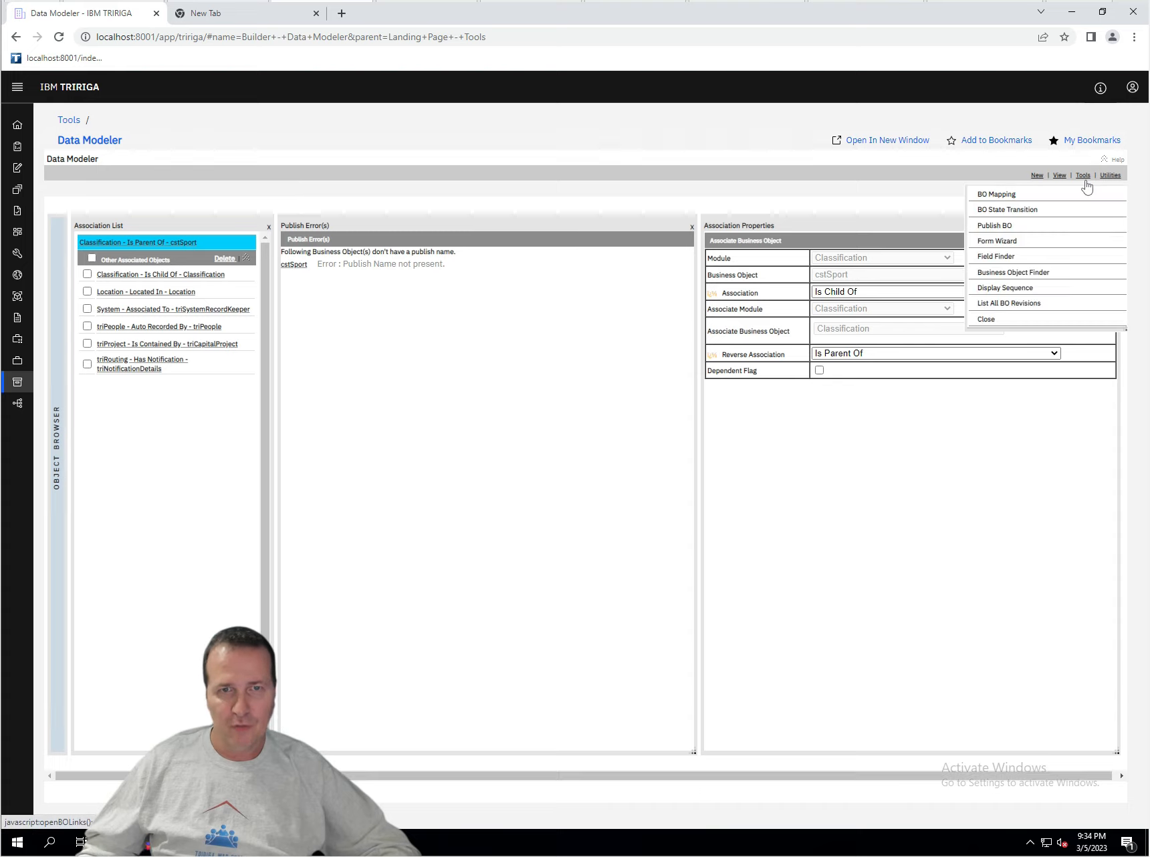
pyautogui.click(1002, 196)
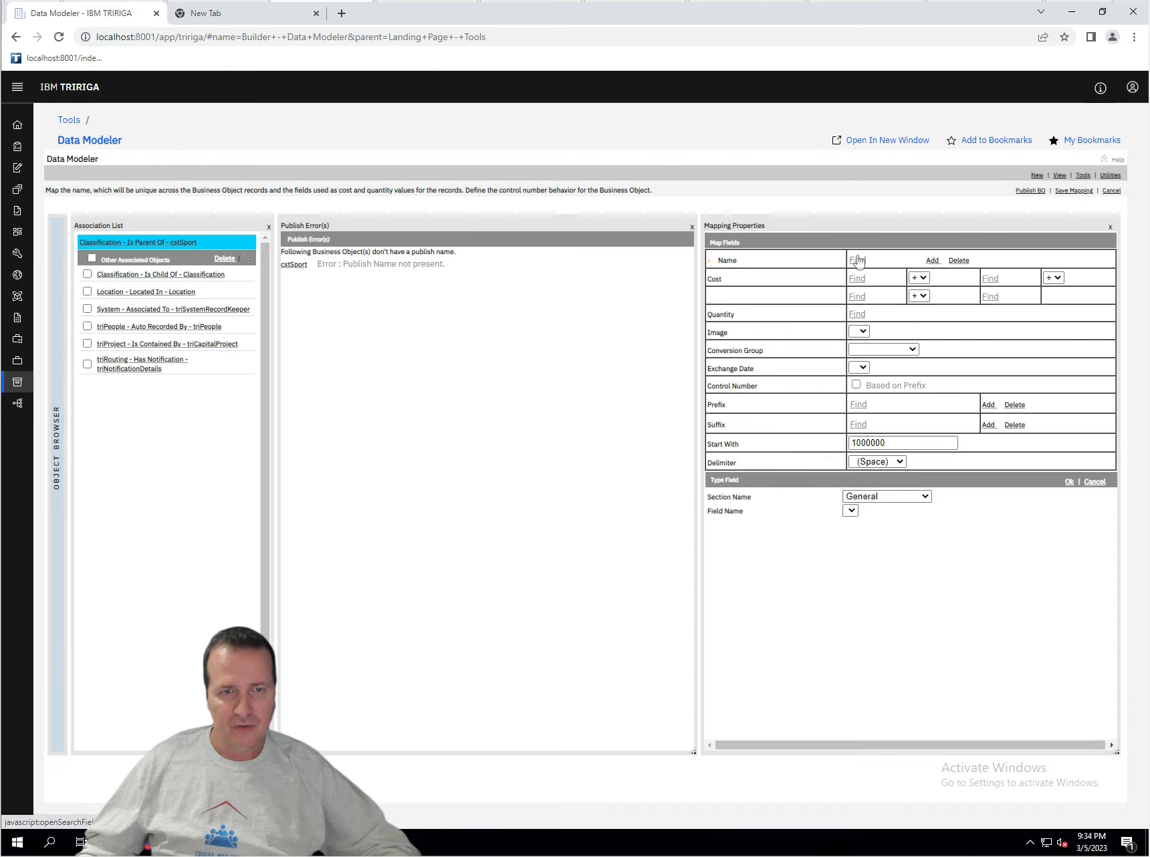
pyautogui.click(886, 496)
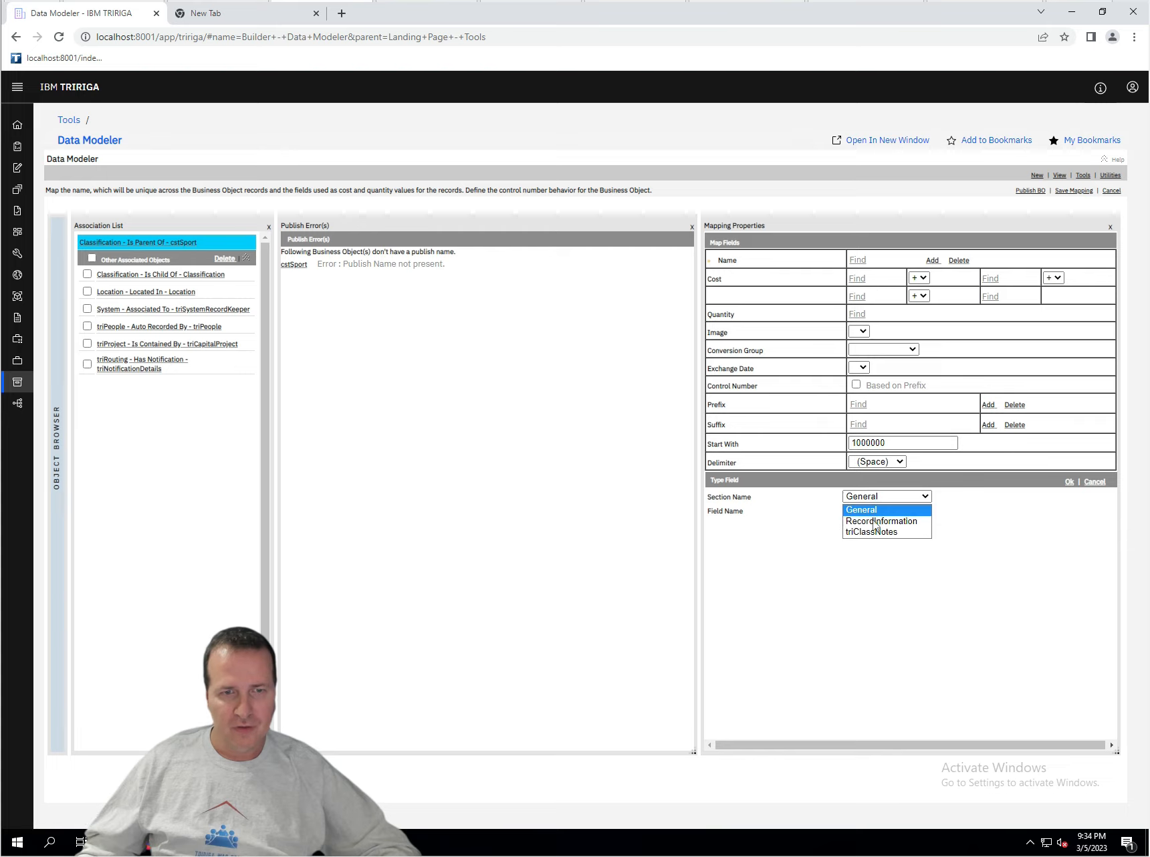
pyautogui.click(874, 523)
pyautogui.click(875, 510)
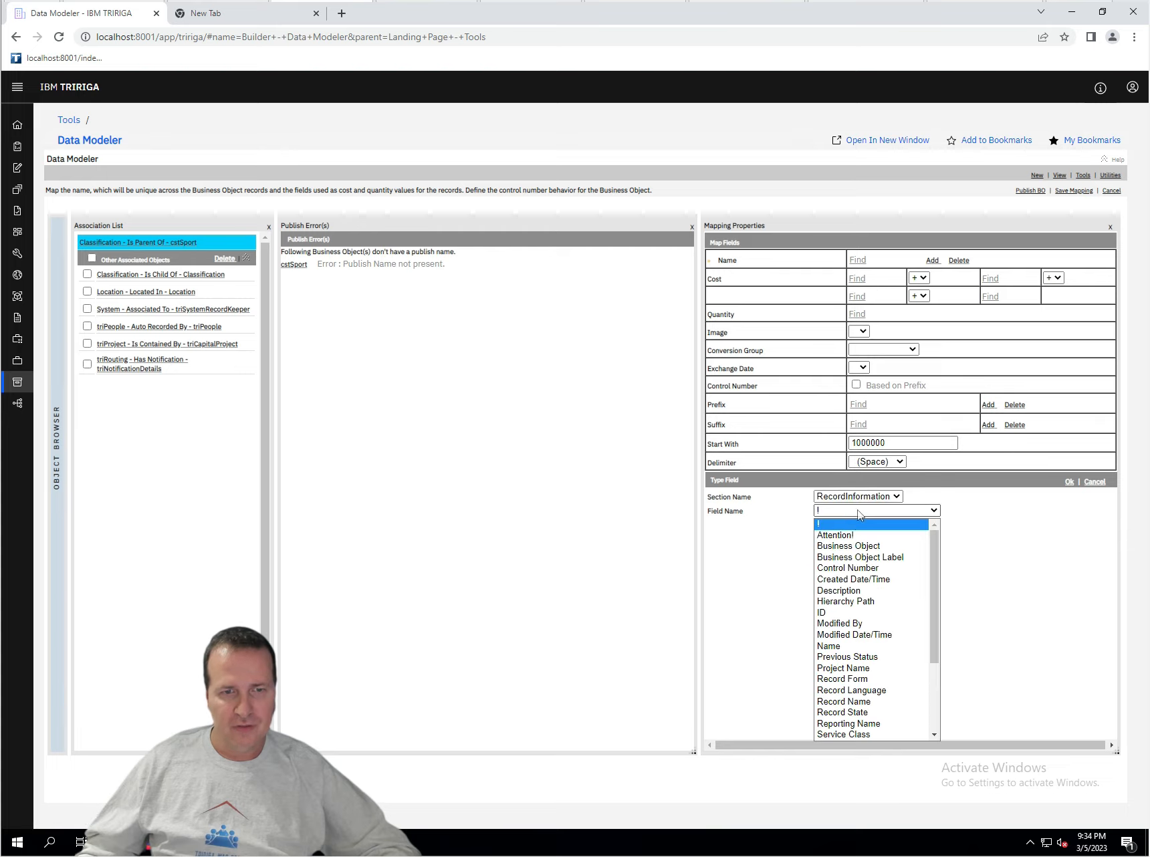
pyautogui.click(866, 645)
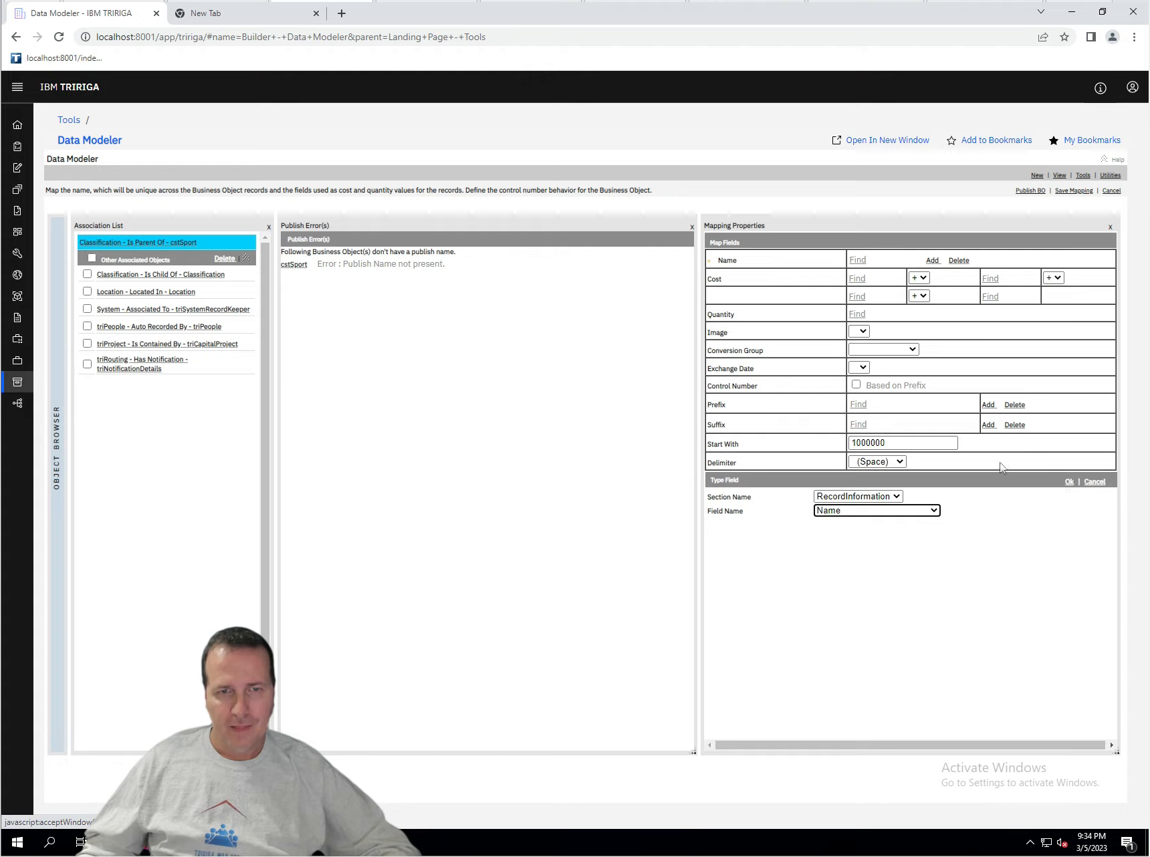
pyautogui.click(1068, 482)
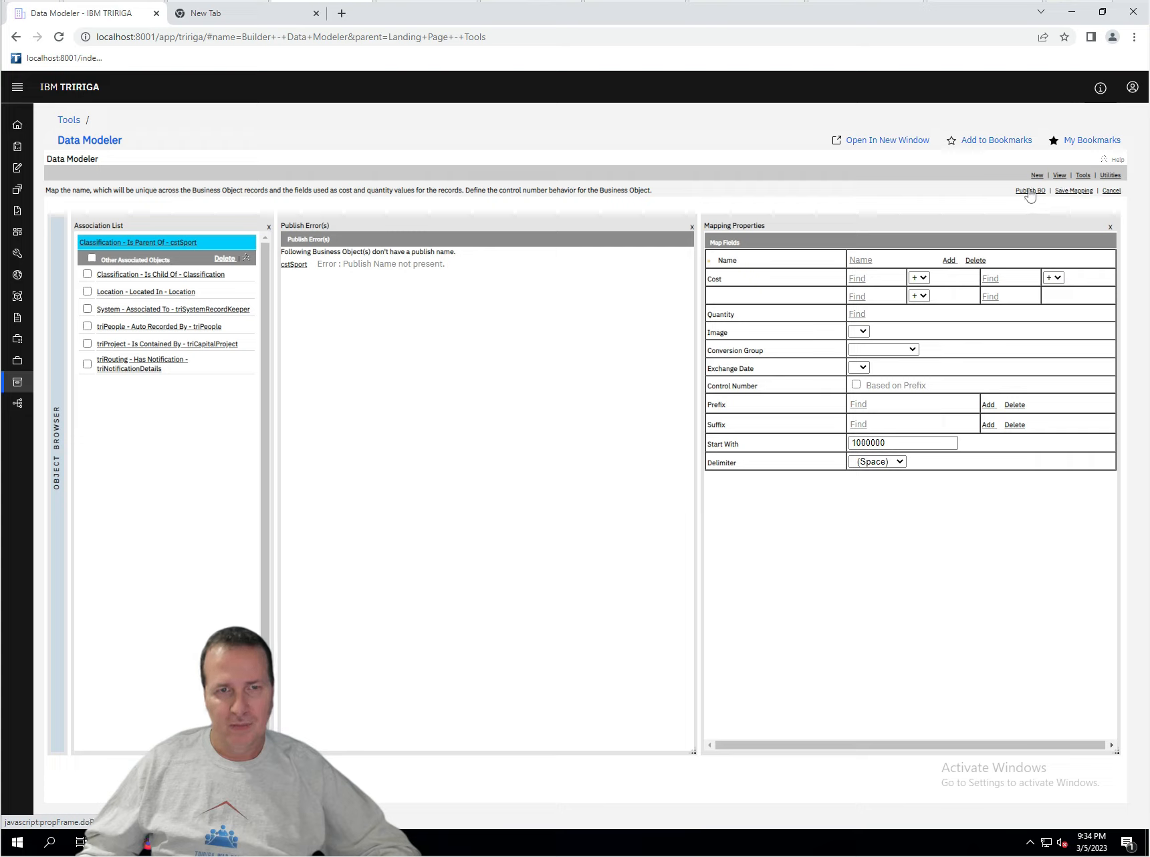
pyautogui.click(1074, 190)
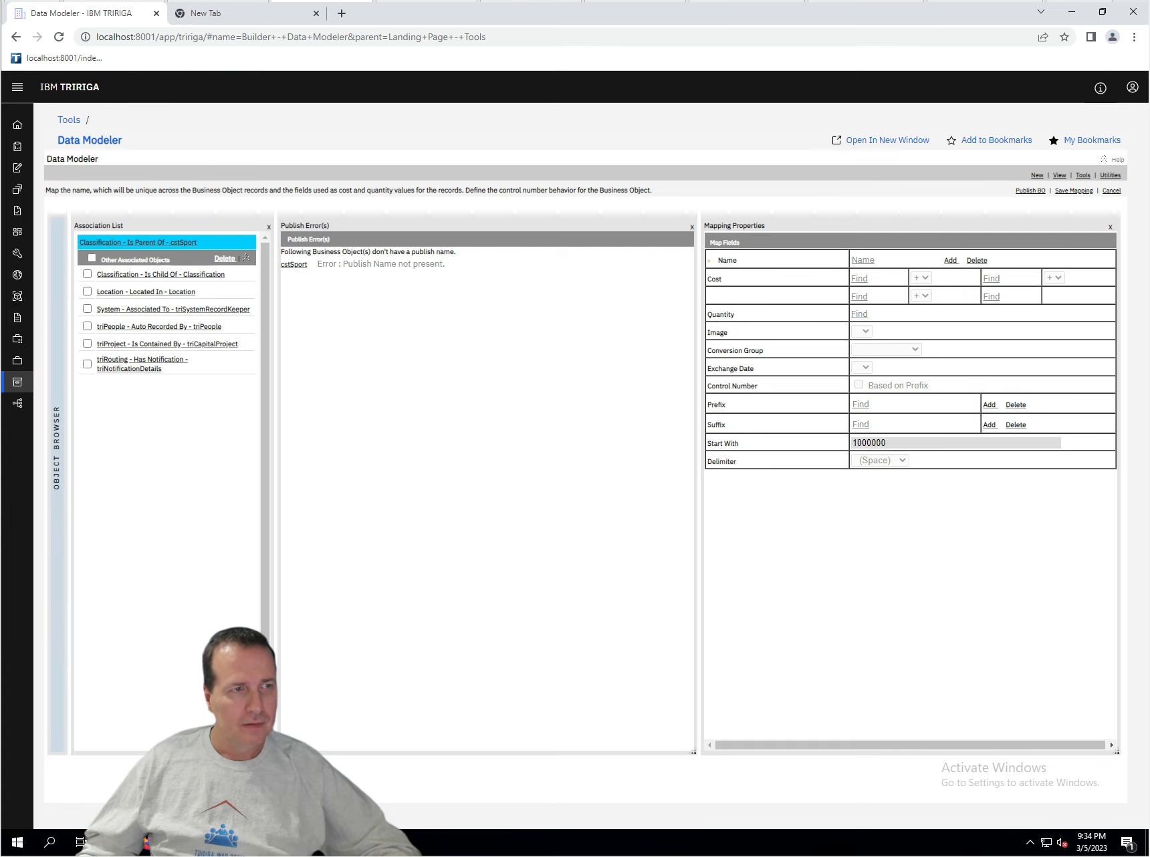
pyautogui.moveTo(62, 282)
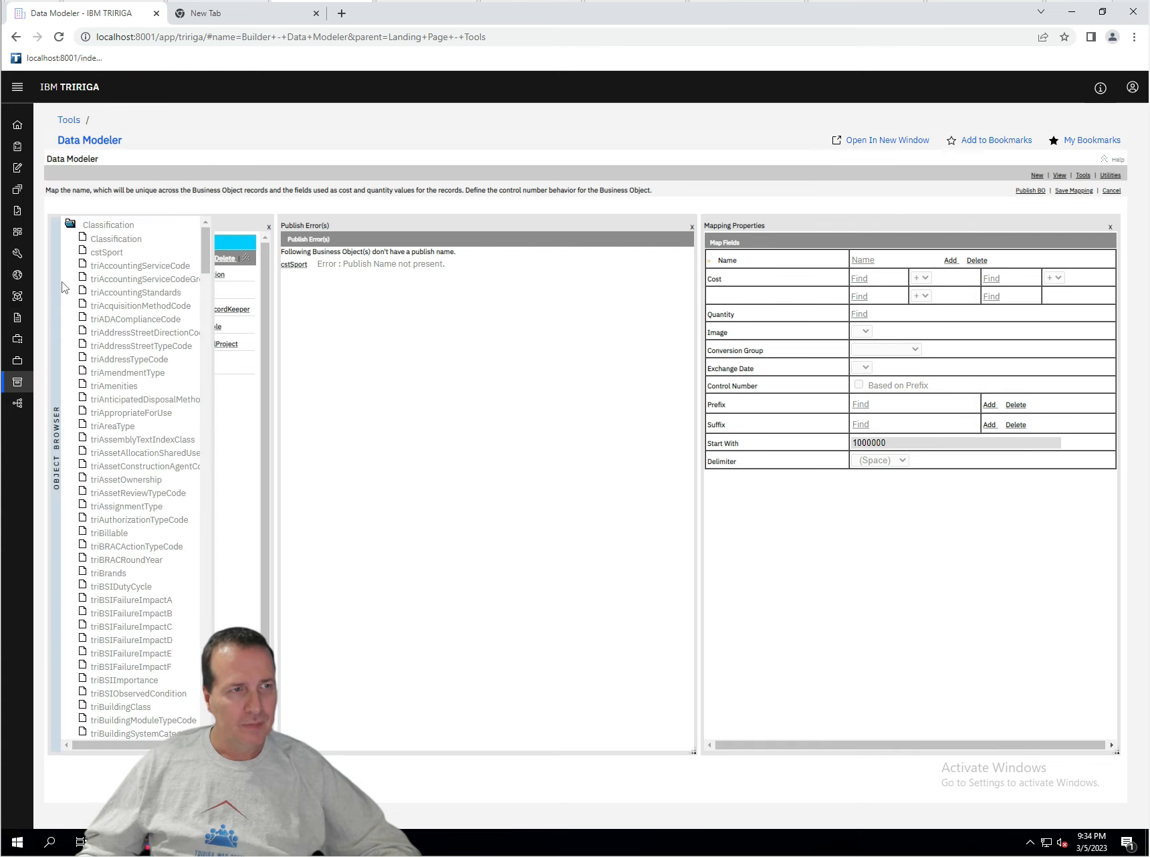
pyautogui.click(105, 253)
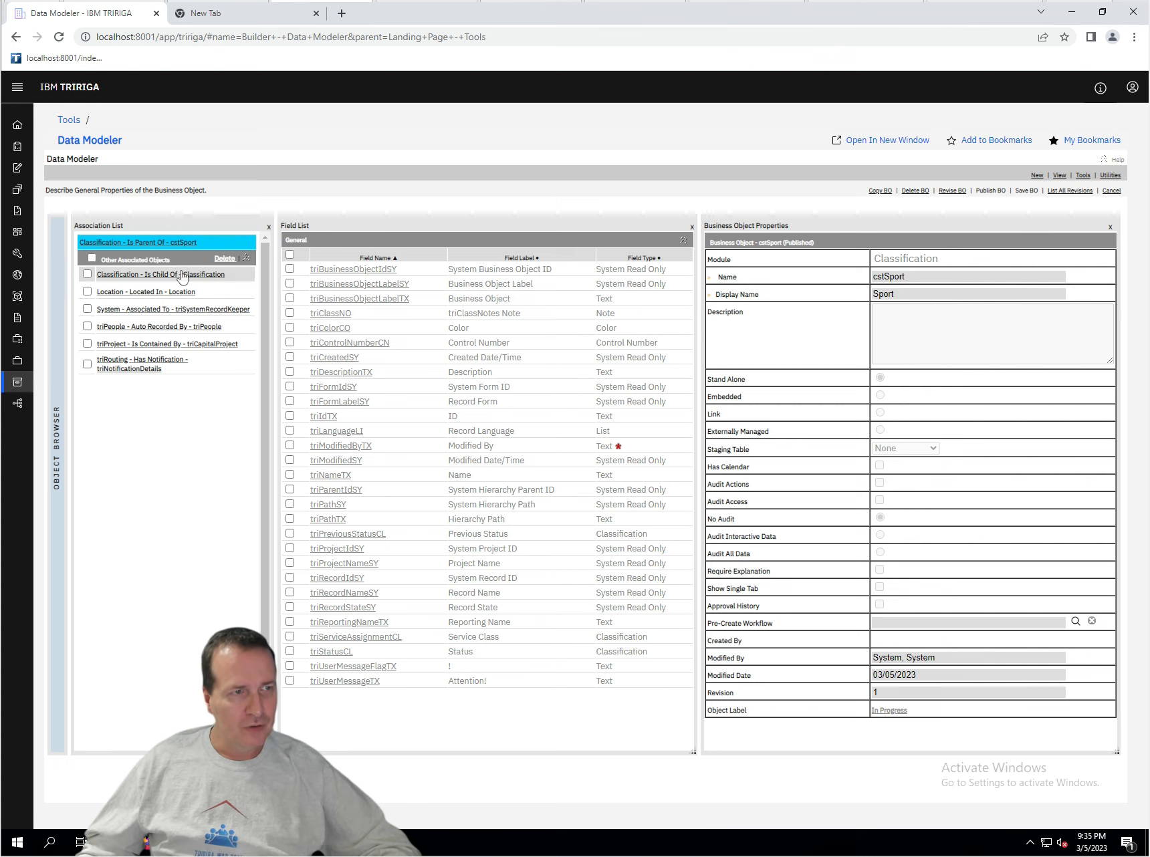
# - Open the Classification business object and start a revision of it
pyautogui.moveTo(64, 281)
pyautogui.click(102, 239)
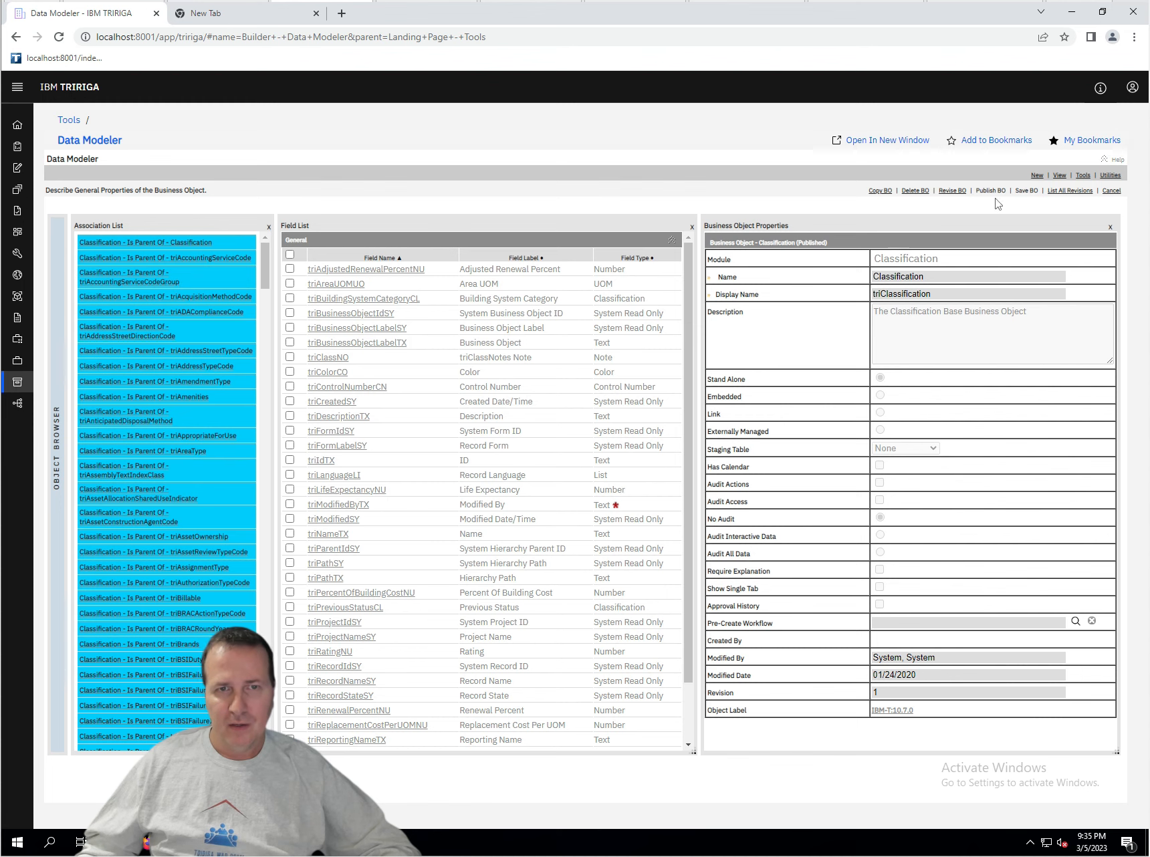
pyautogui.click(963, 190)
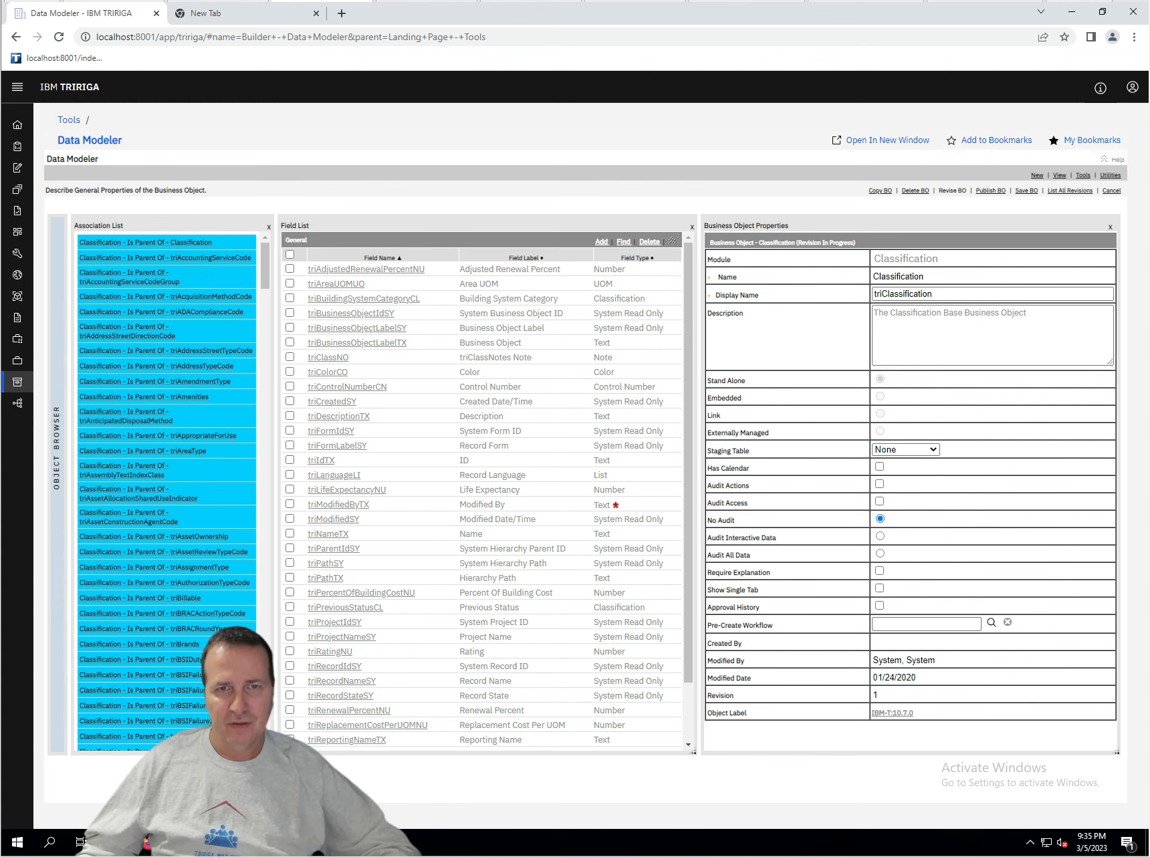
# - Create and save an Is Parent Of association from the Classification business object to cstSport
pyautogui.click(1036, 175)
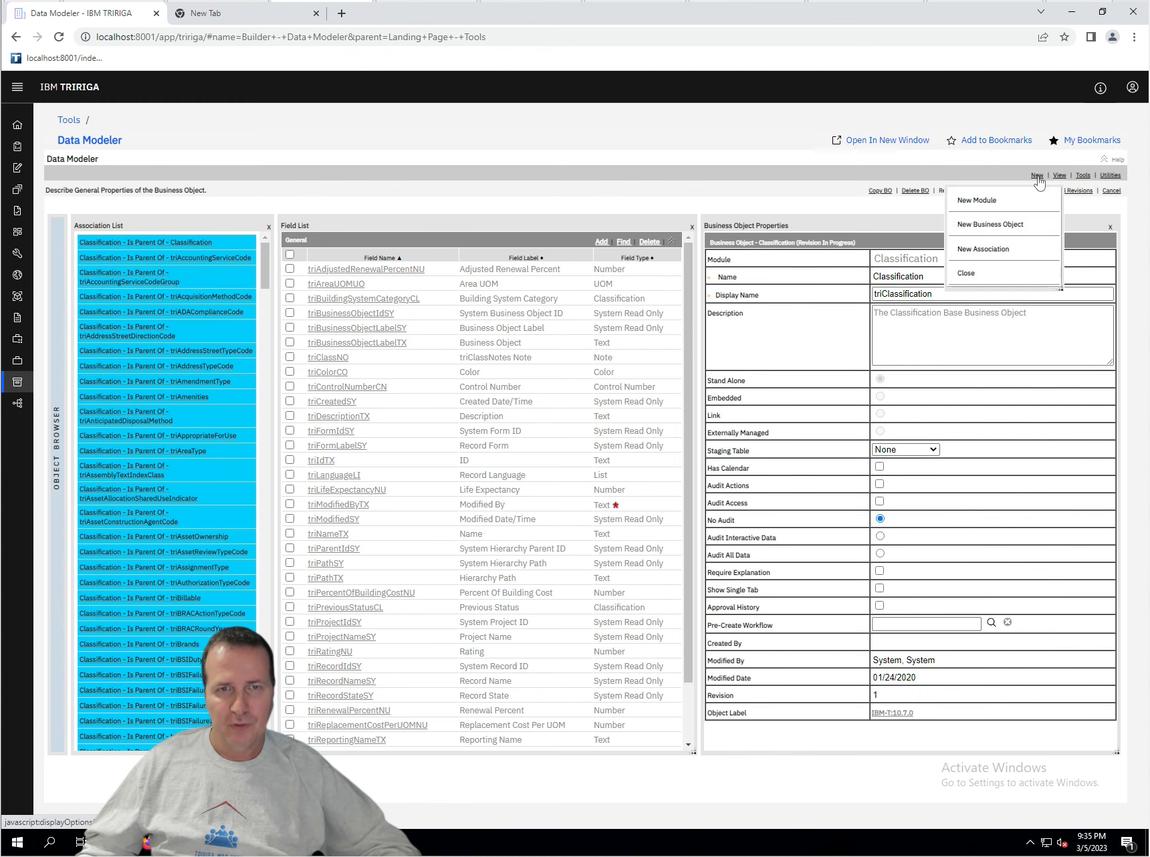
pyautogui.click(996, 249)
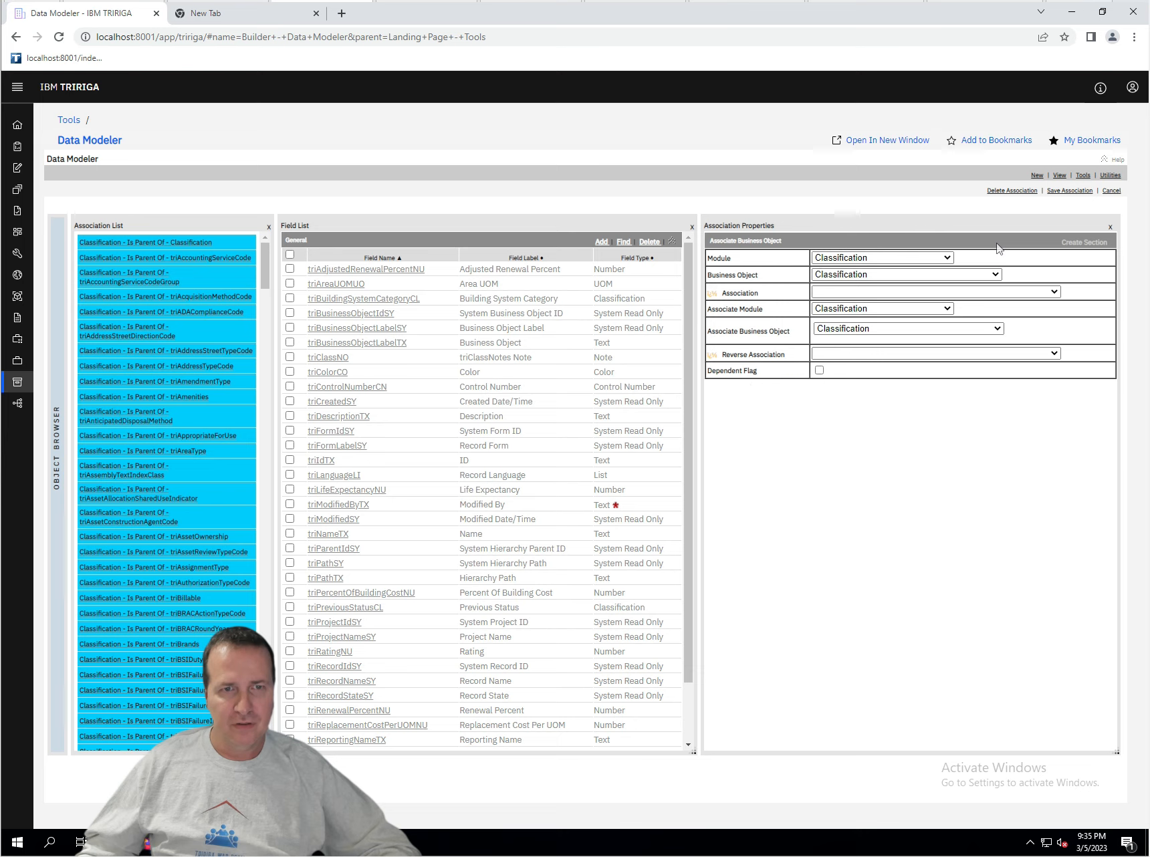
pyautogui.click(899, 292)
pyautogui.write('is p')
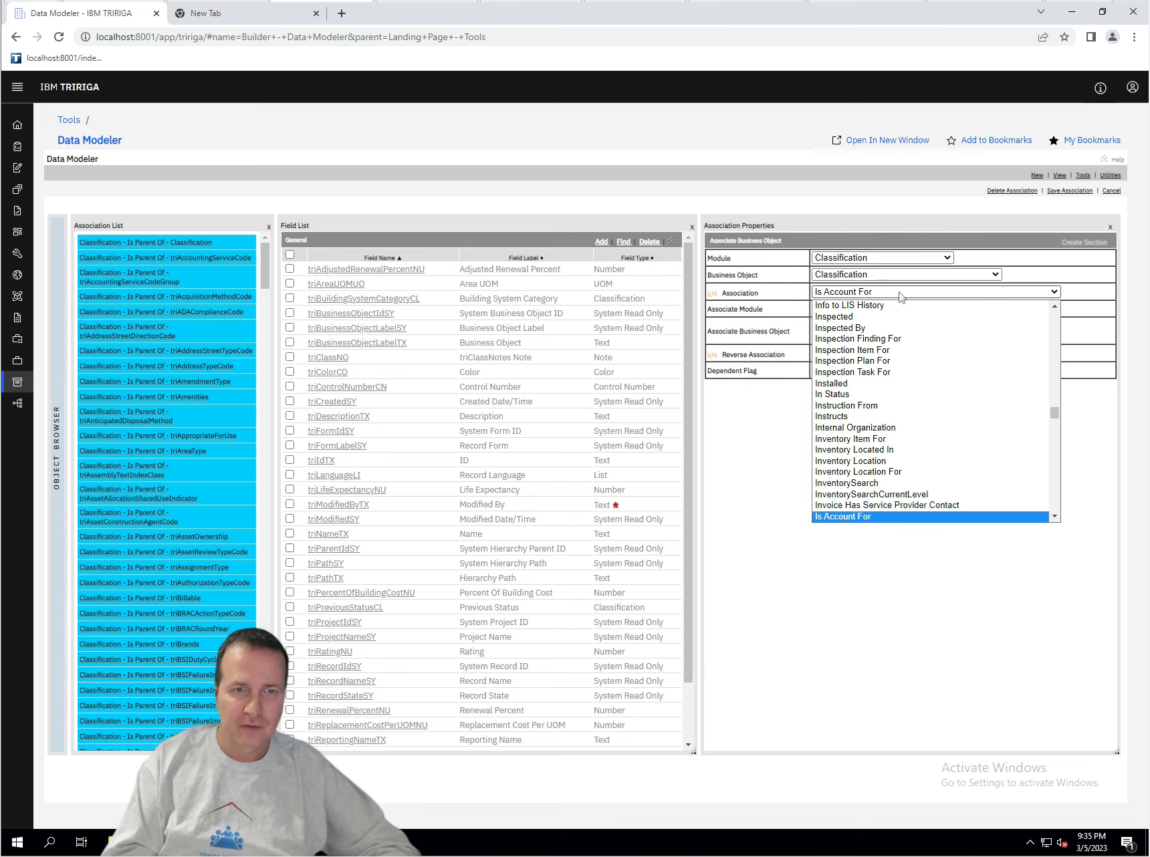
pyautogui.write('arent of')
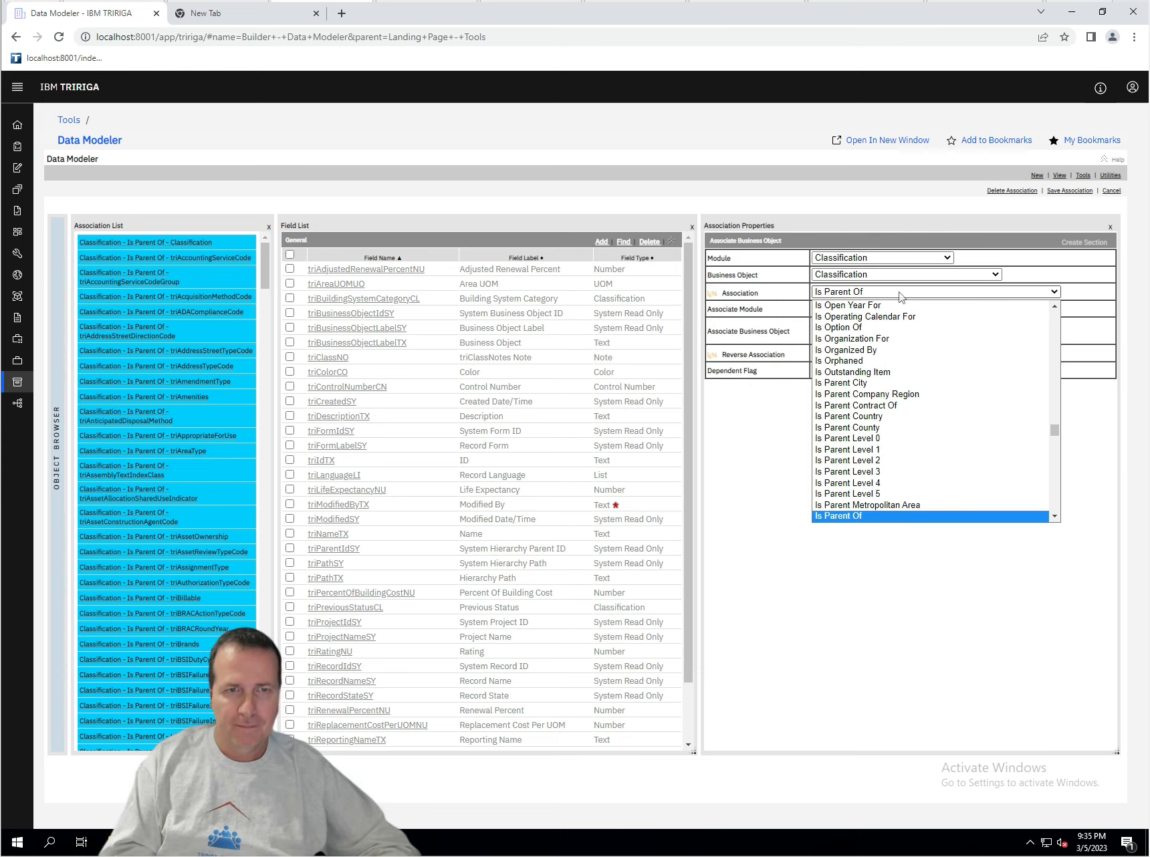
pyautogui.press('Return')
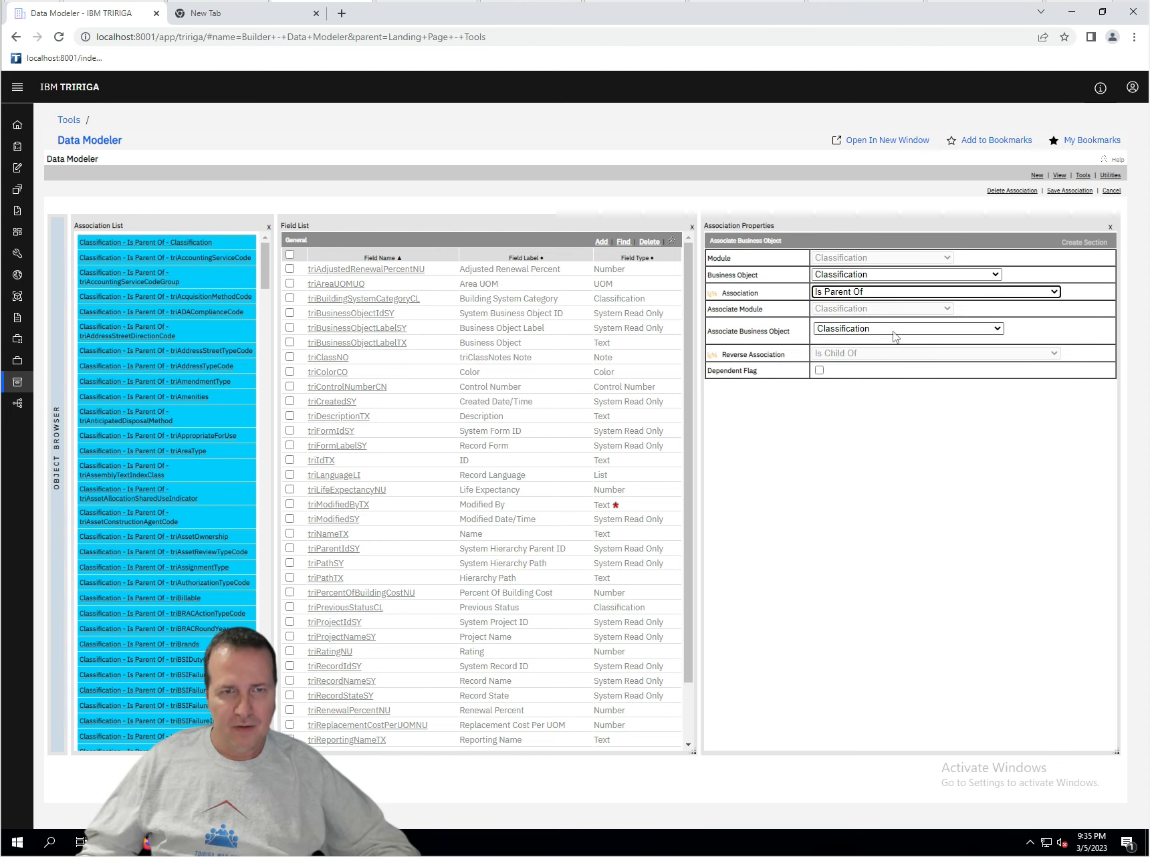
pyautogui.click(886, 328)
pyautogui.click(875, 354)
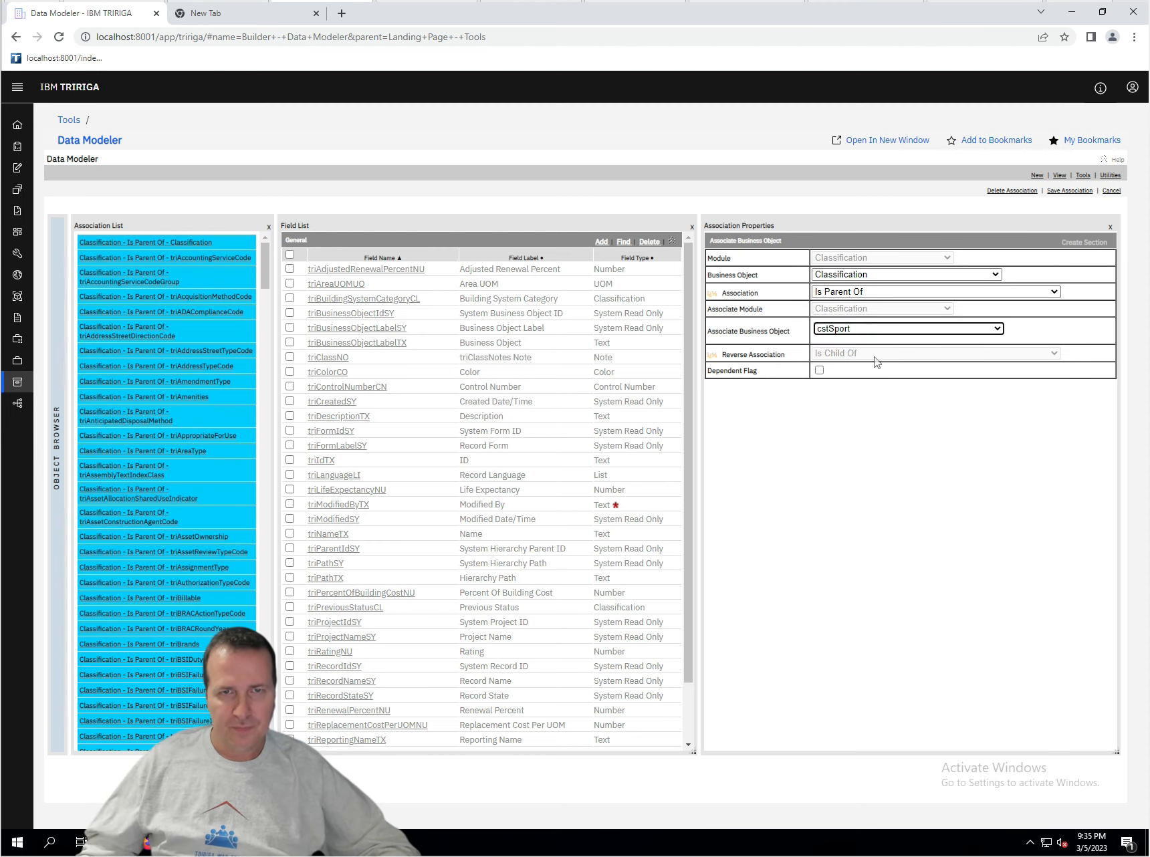
pyautogui.click(1060, 192)
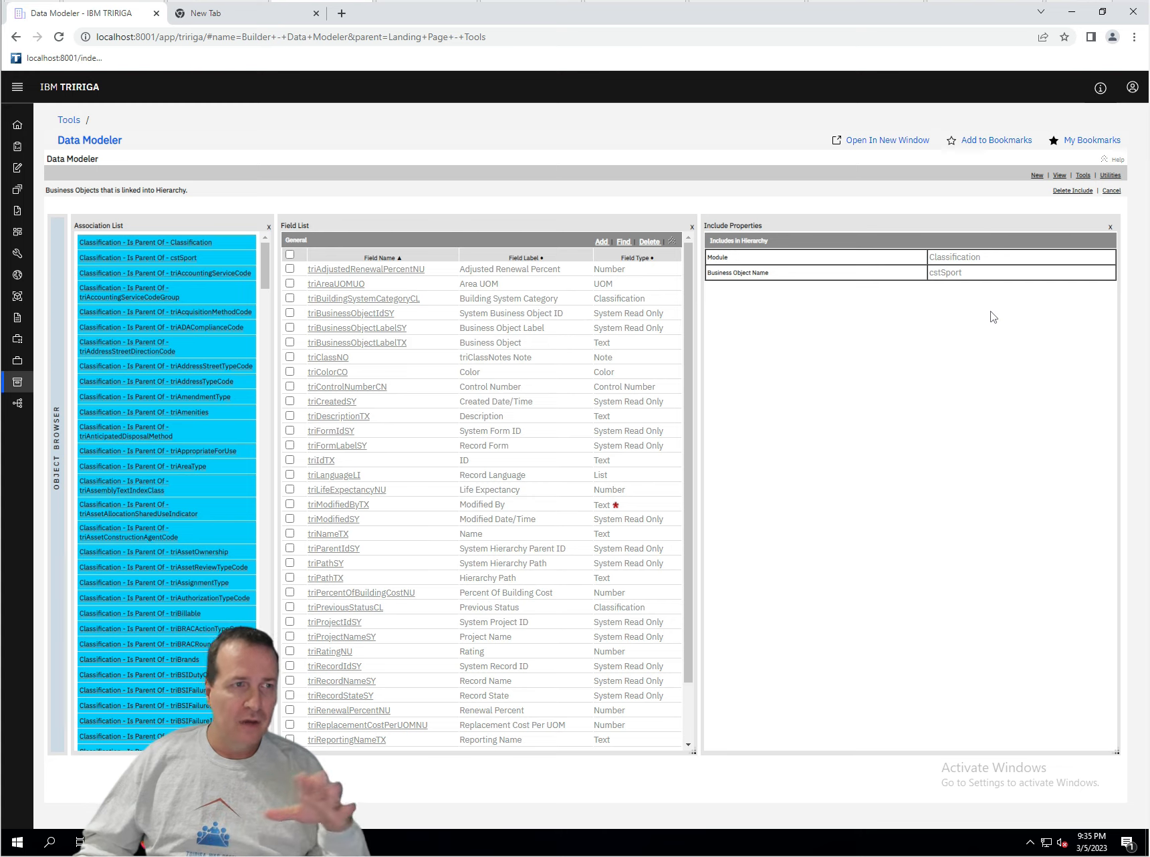
# - Publish the revised Classification business object and reopen its properties to check its status
pyautogui.click(1083, 176)
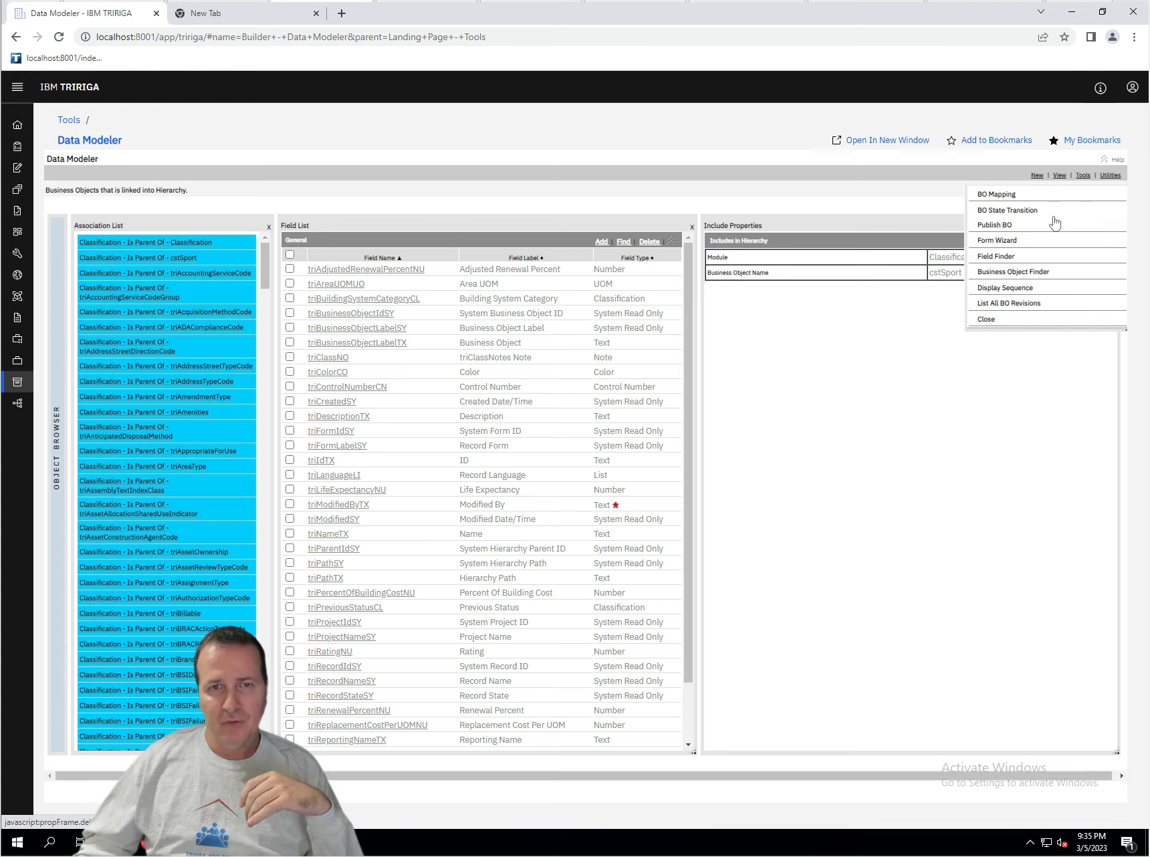
pyautogui.click(996, 227)
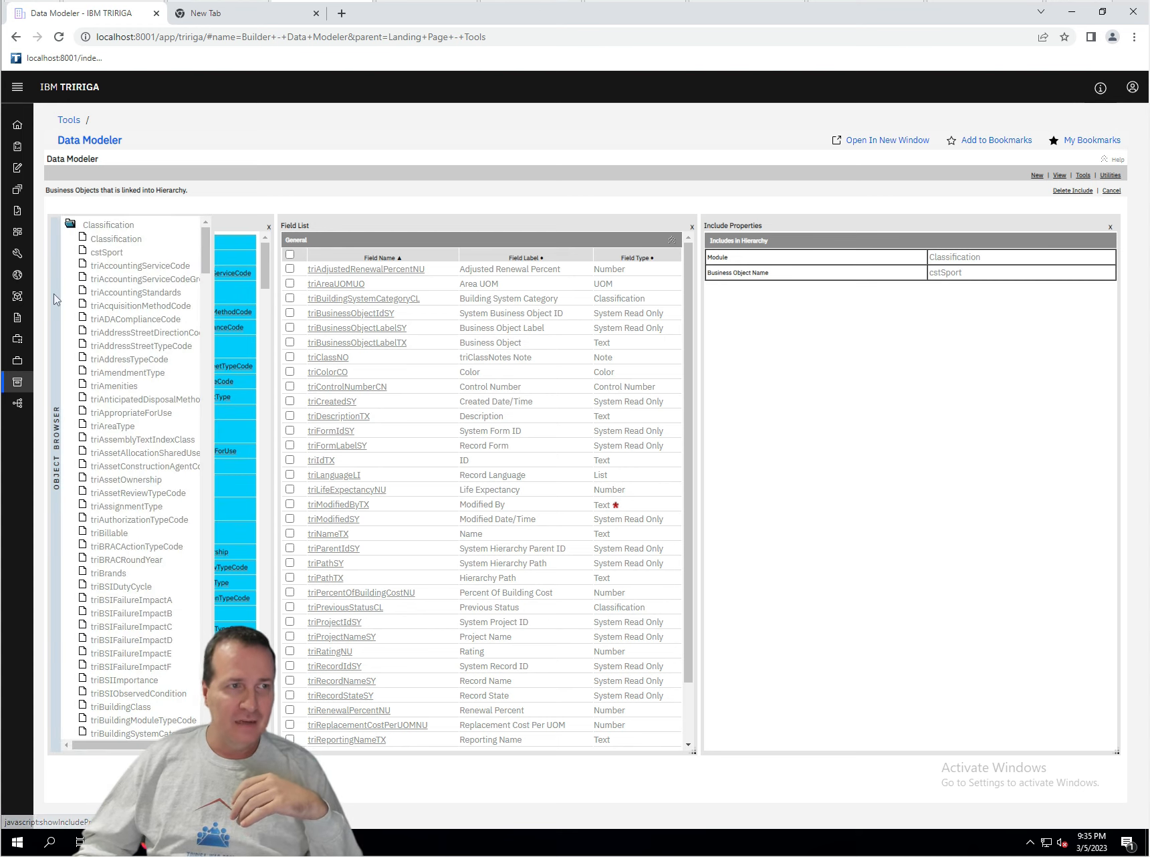
pyautogui.moveTo(58, 309)
pyautogui.click(110, 241)
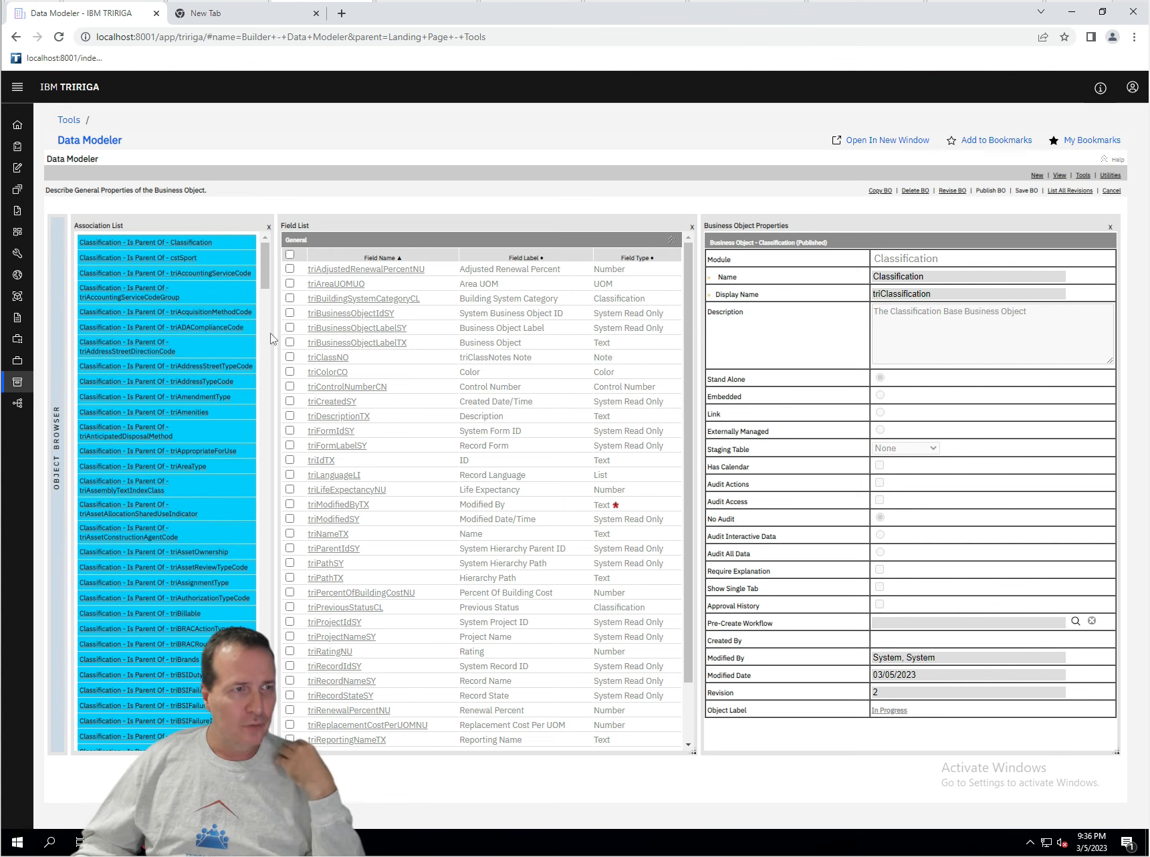
pyautogui.moveTo(65, 315)
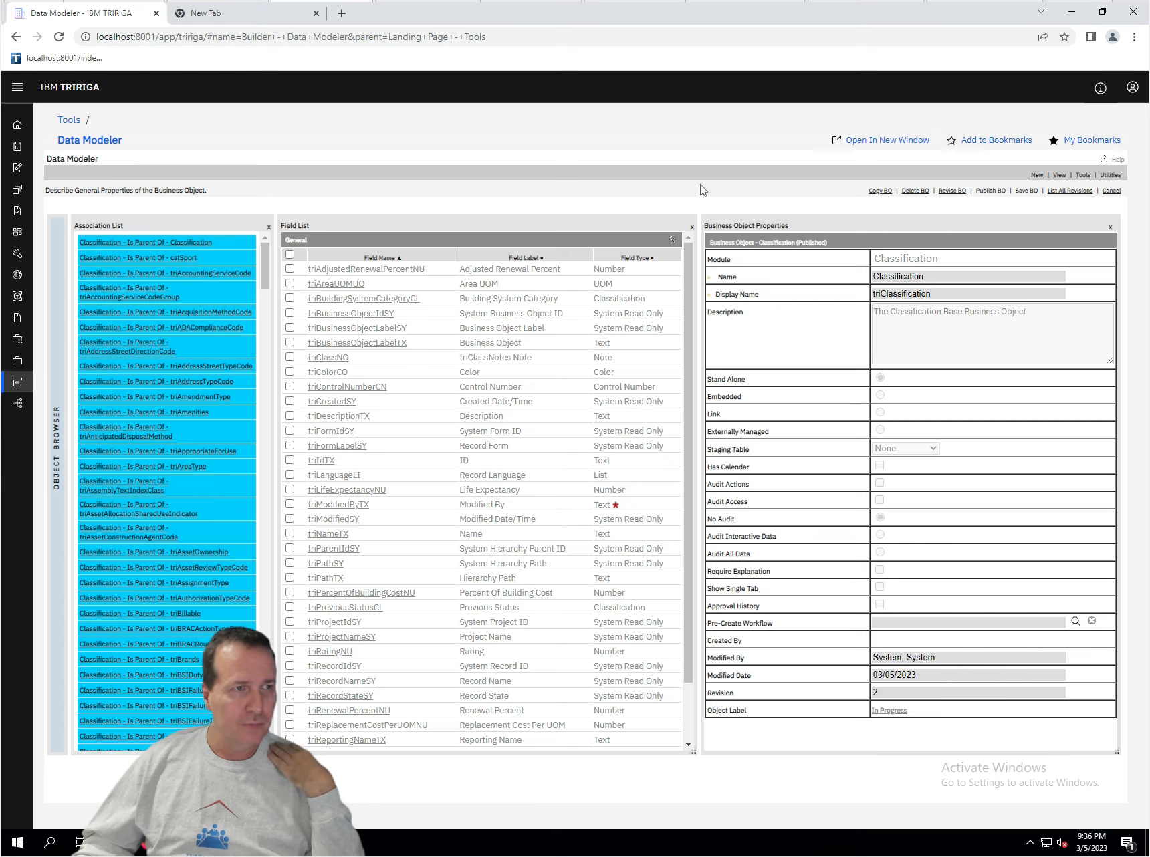
# - Open the Form Builder from the Tools page and show 100 Classification forms per page
pyautogui.click(69, 120)
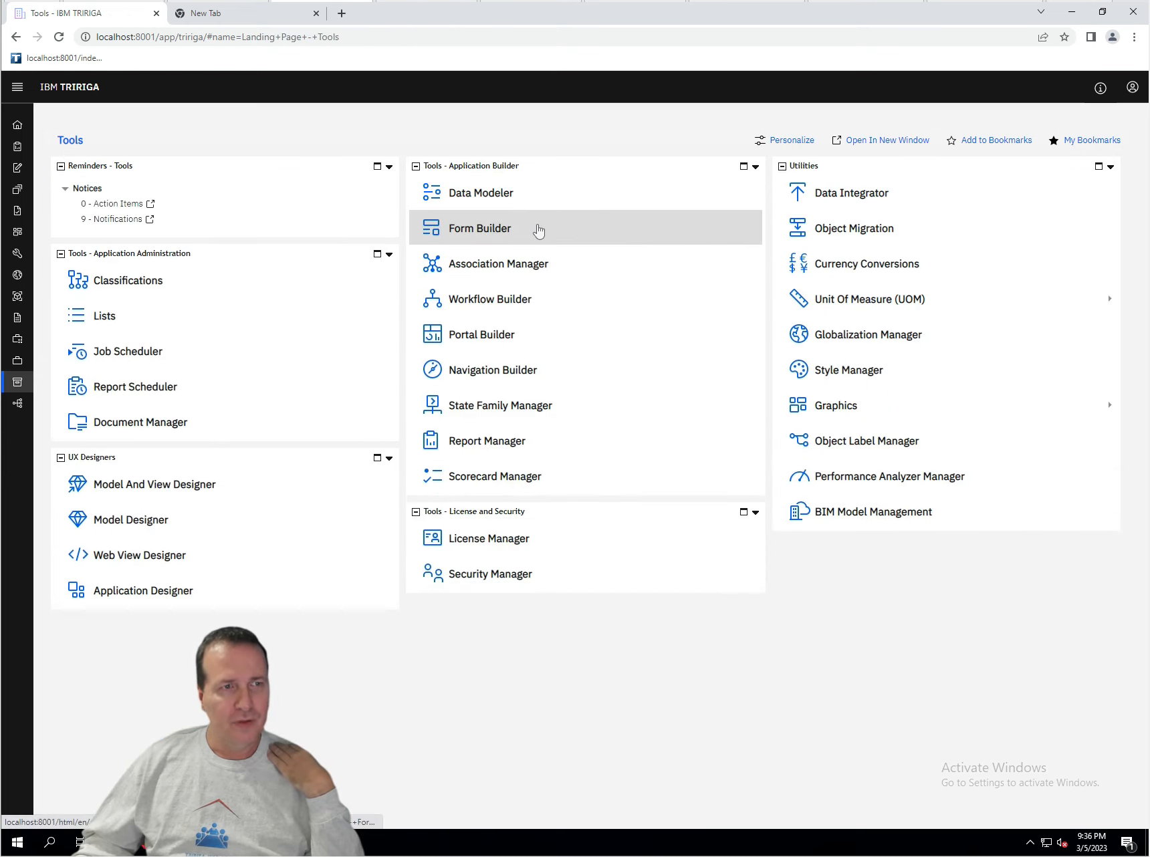
pyautogui.click(537, 230)
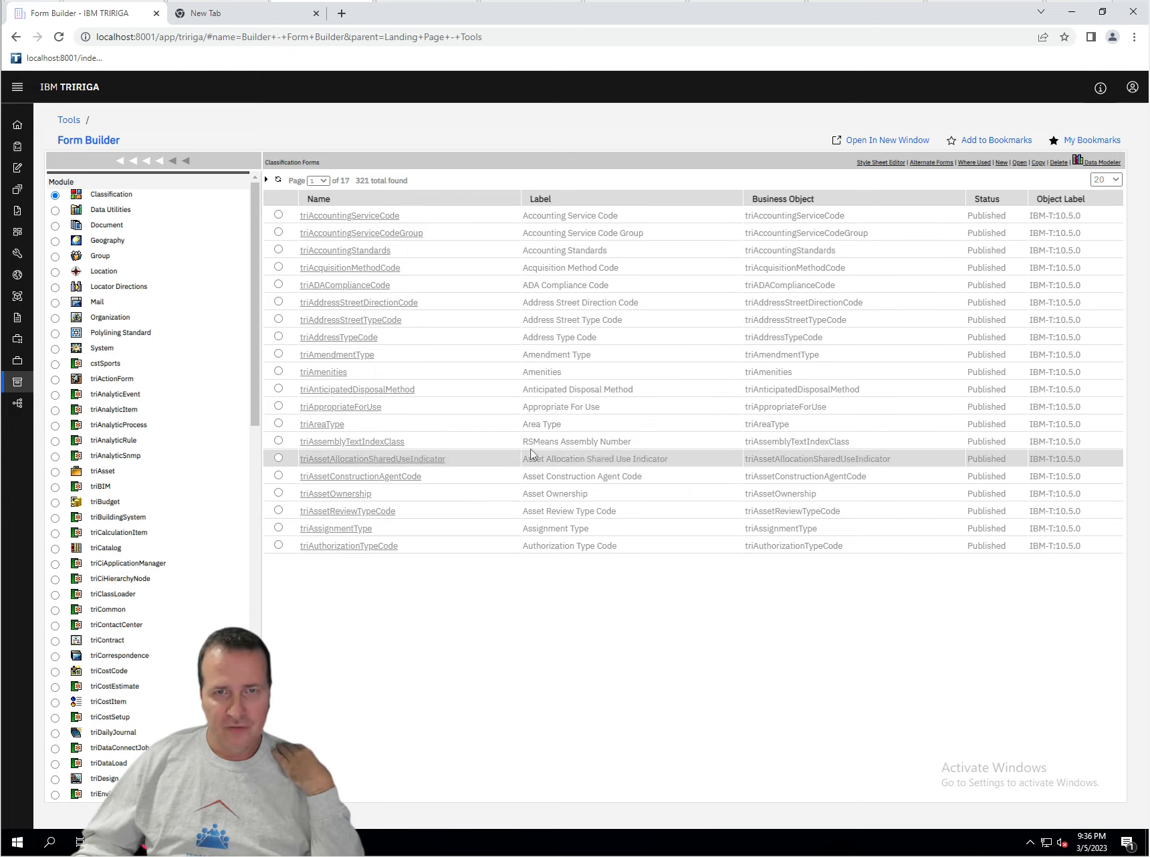
pyautogui.click(1114, 181)
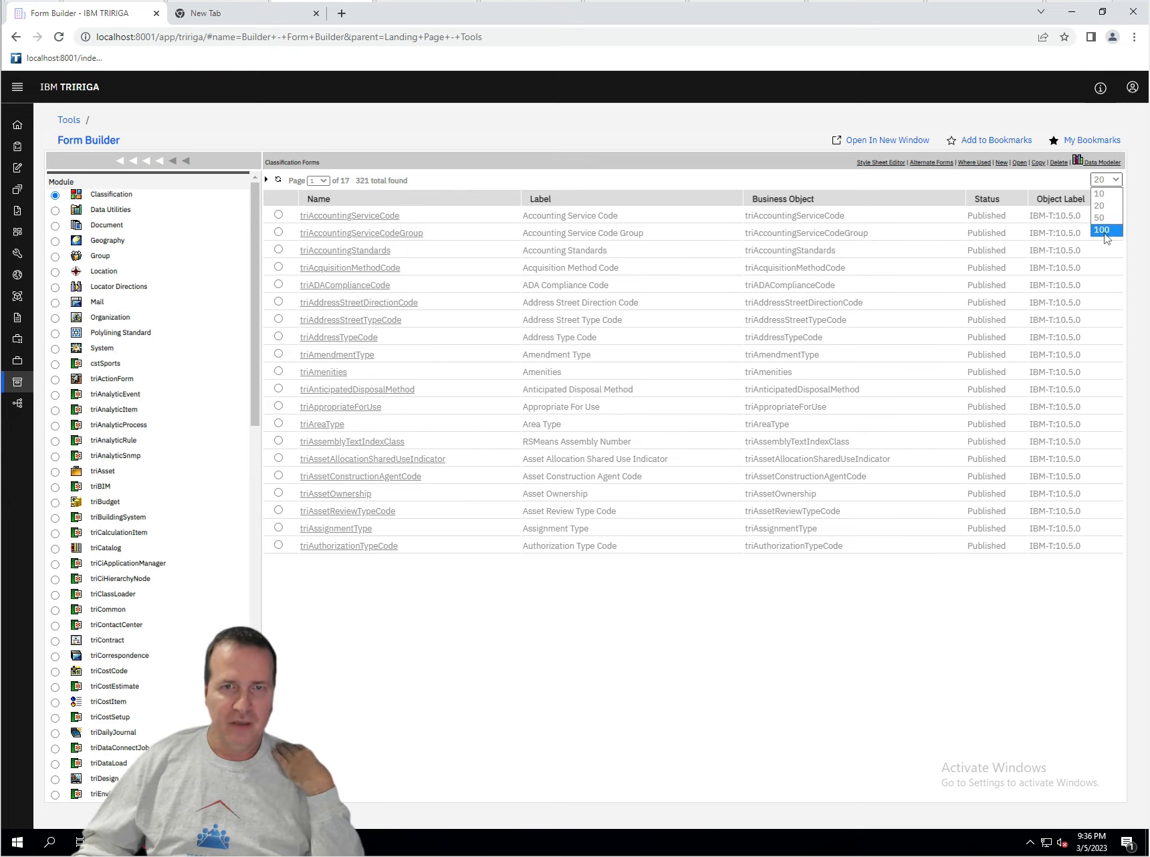
pyautogui.click(1102, 230)
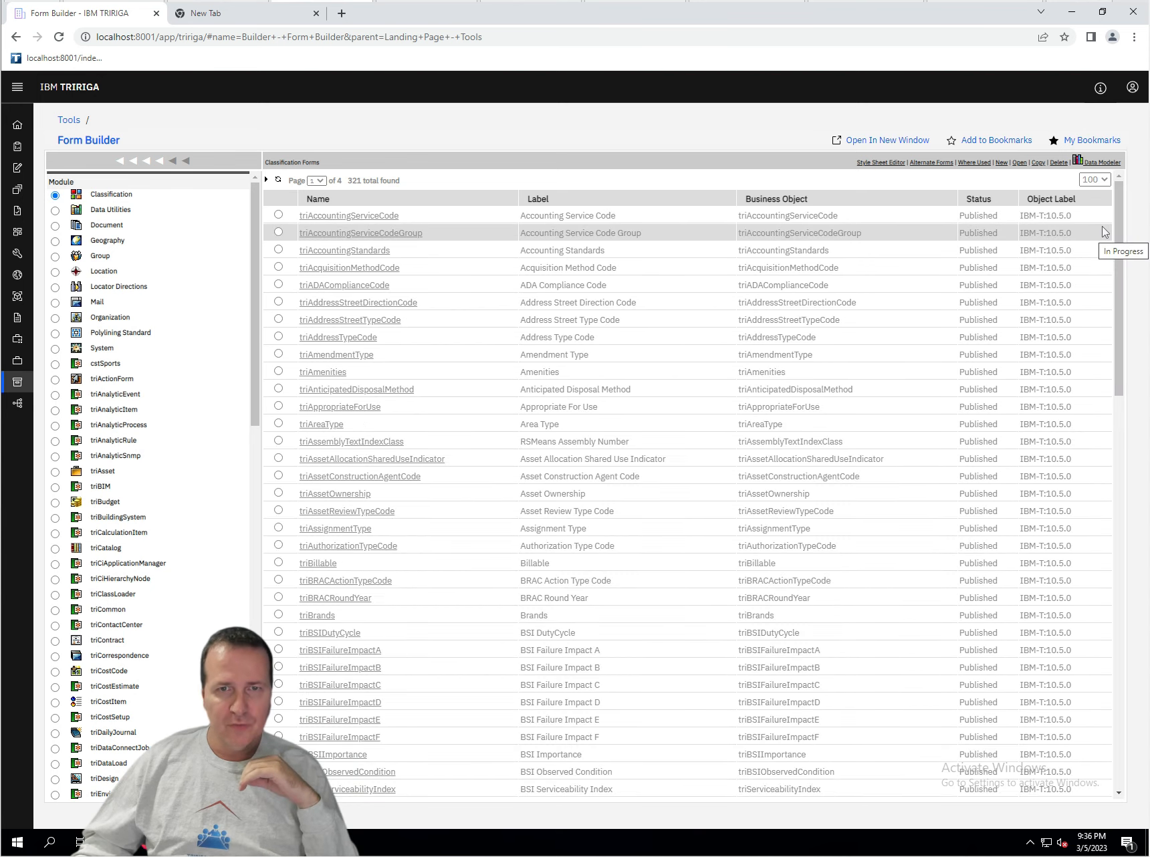
# - Copy the triClassification form as cstSport with cstSport as the target business object
pyautogui.moveTo(1119, 218); pyautogui.dragTo(1117, 424)
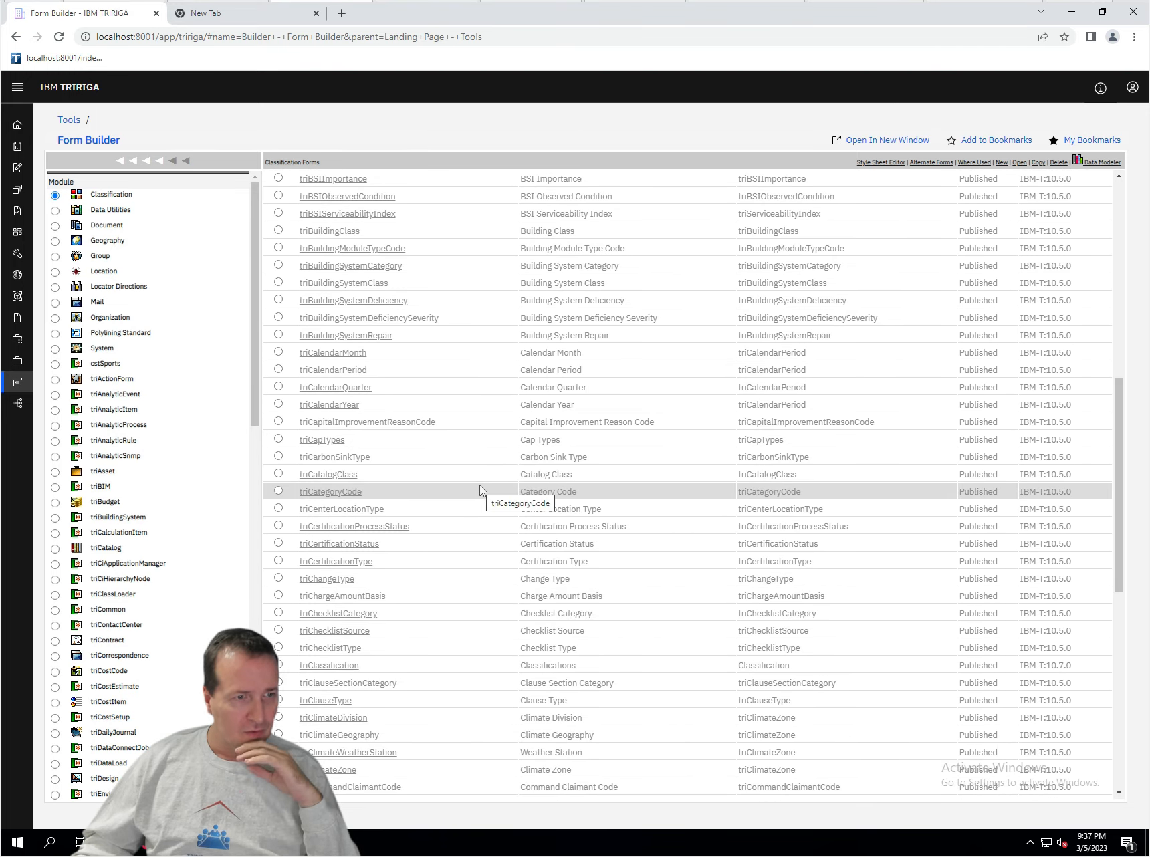
pyautogui.click(279, 665)
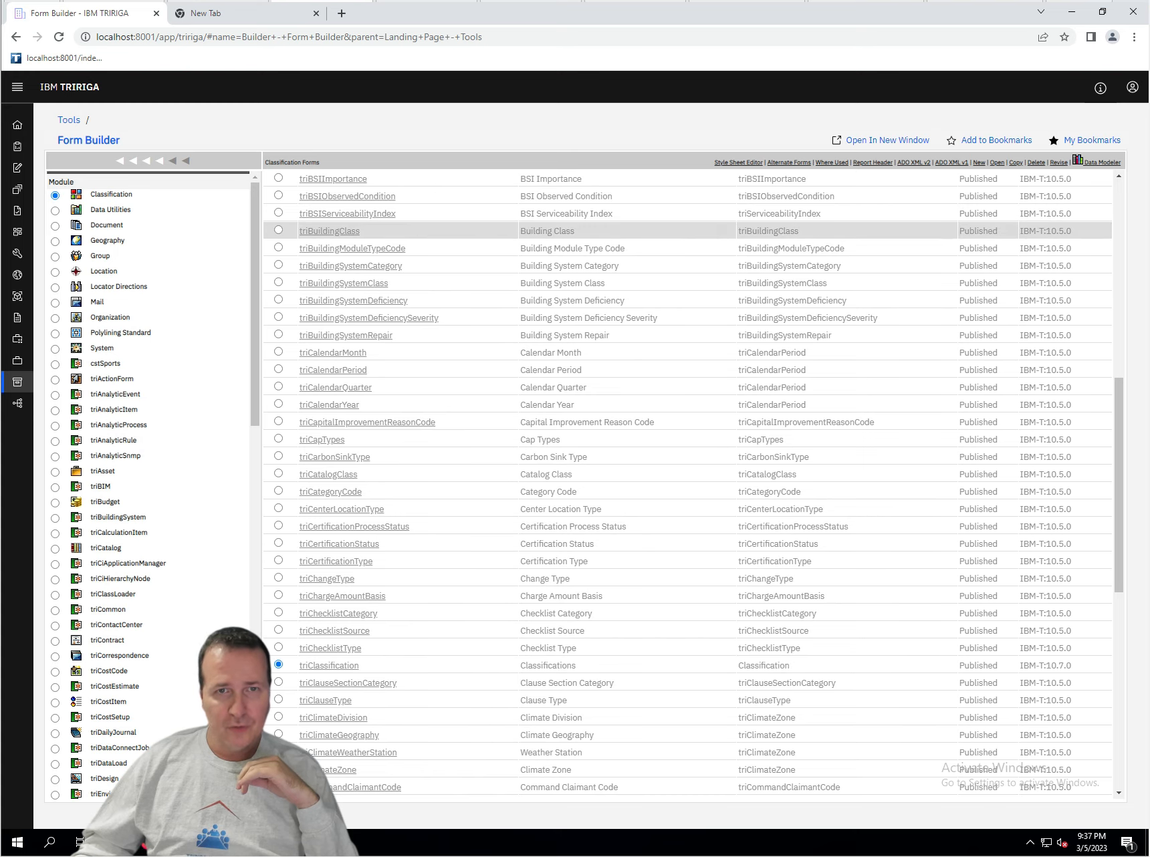
pyautogui.click(1015, 163)
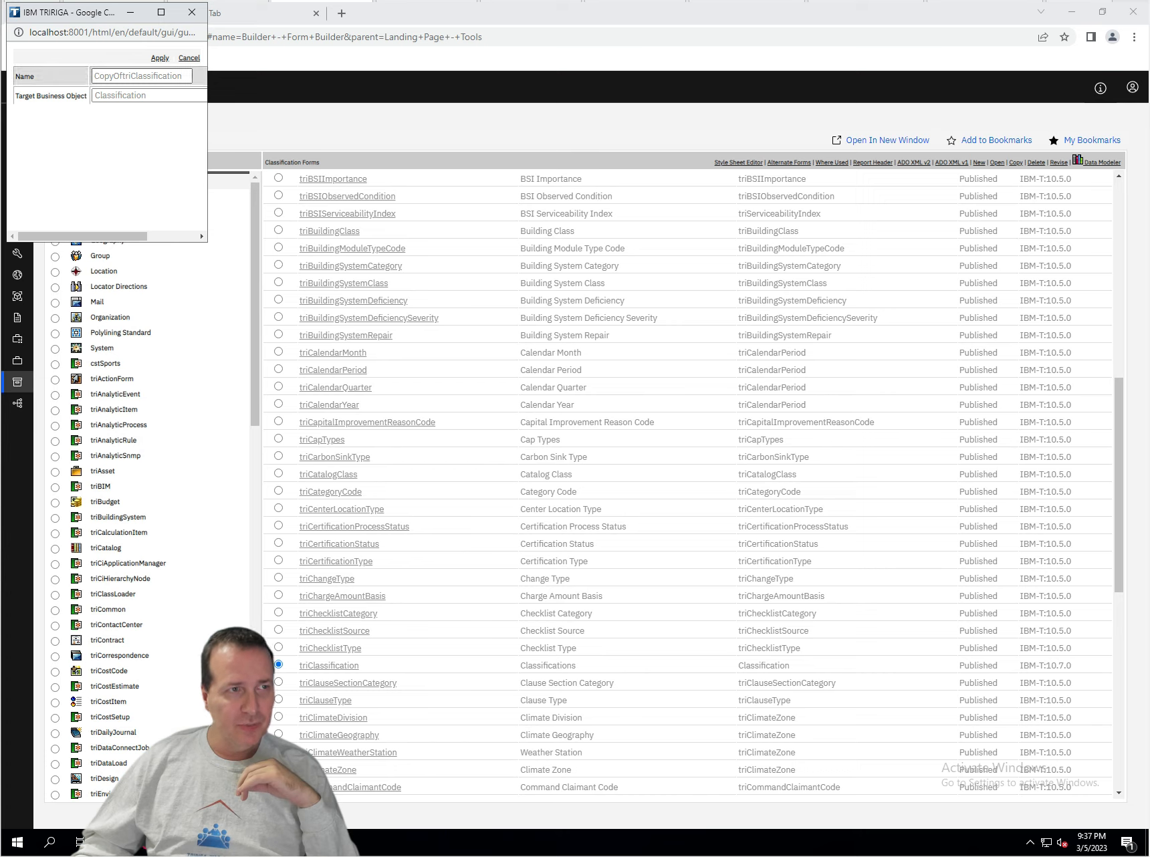
pyautogui.click(131, 76)
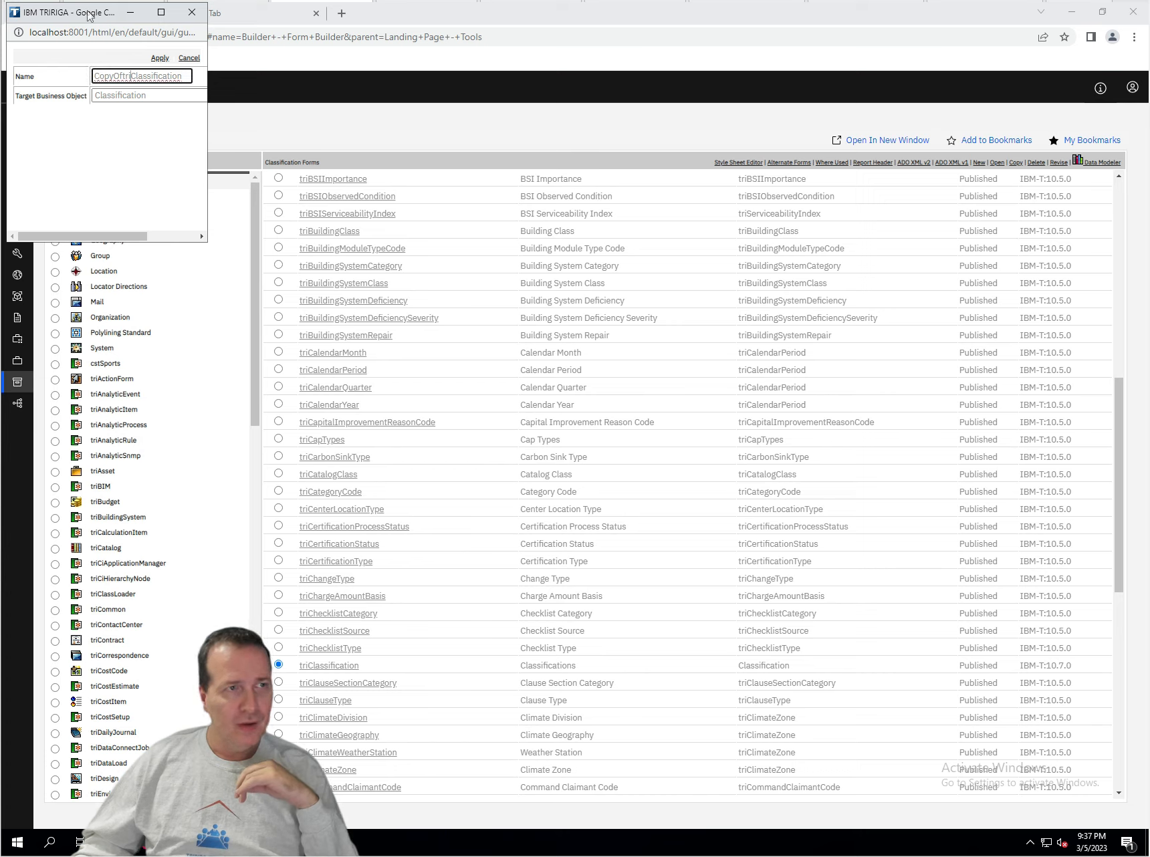
pyautogui.moveTo(87, 15); pyautogui.dragTo(457, 200)
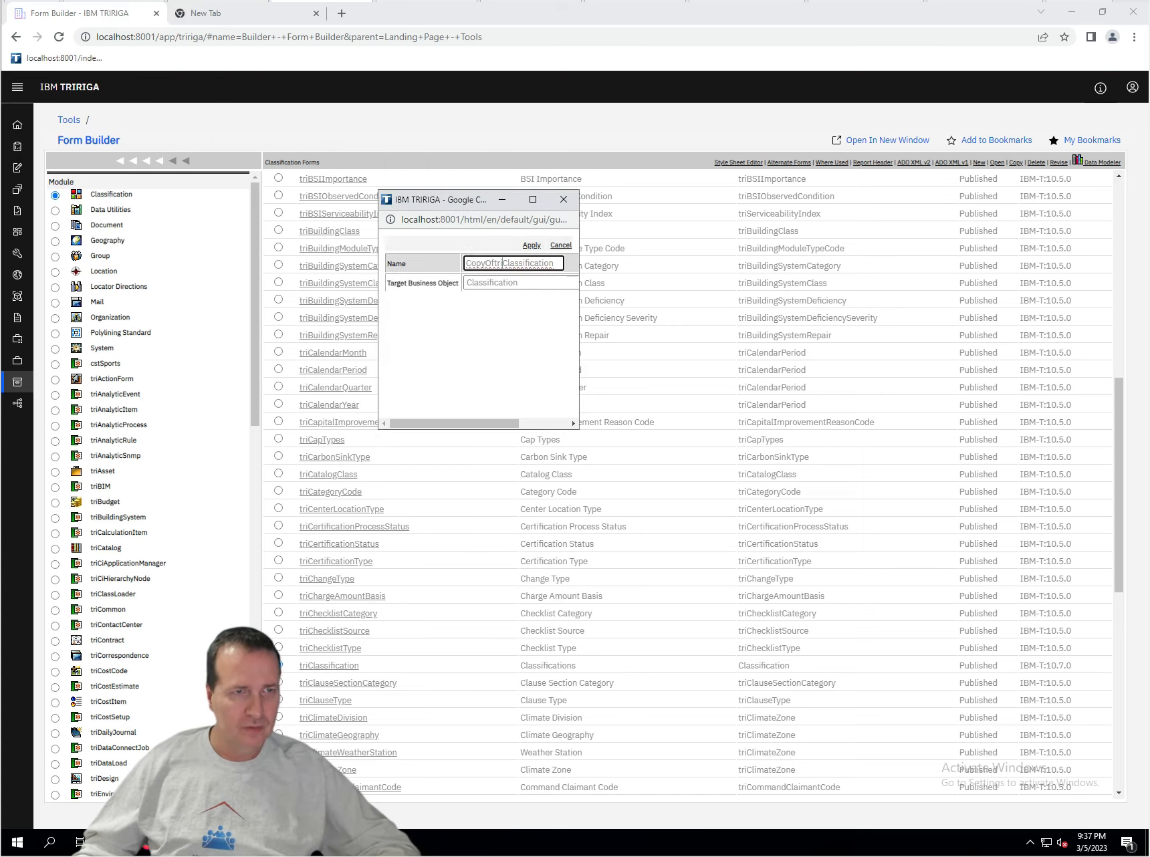
pyautogui.click(495, 283)
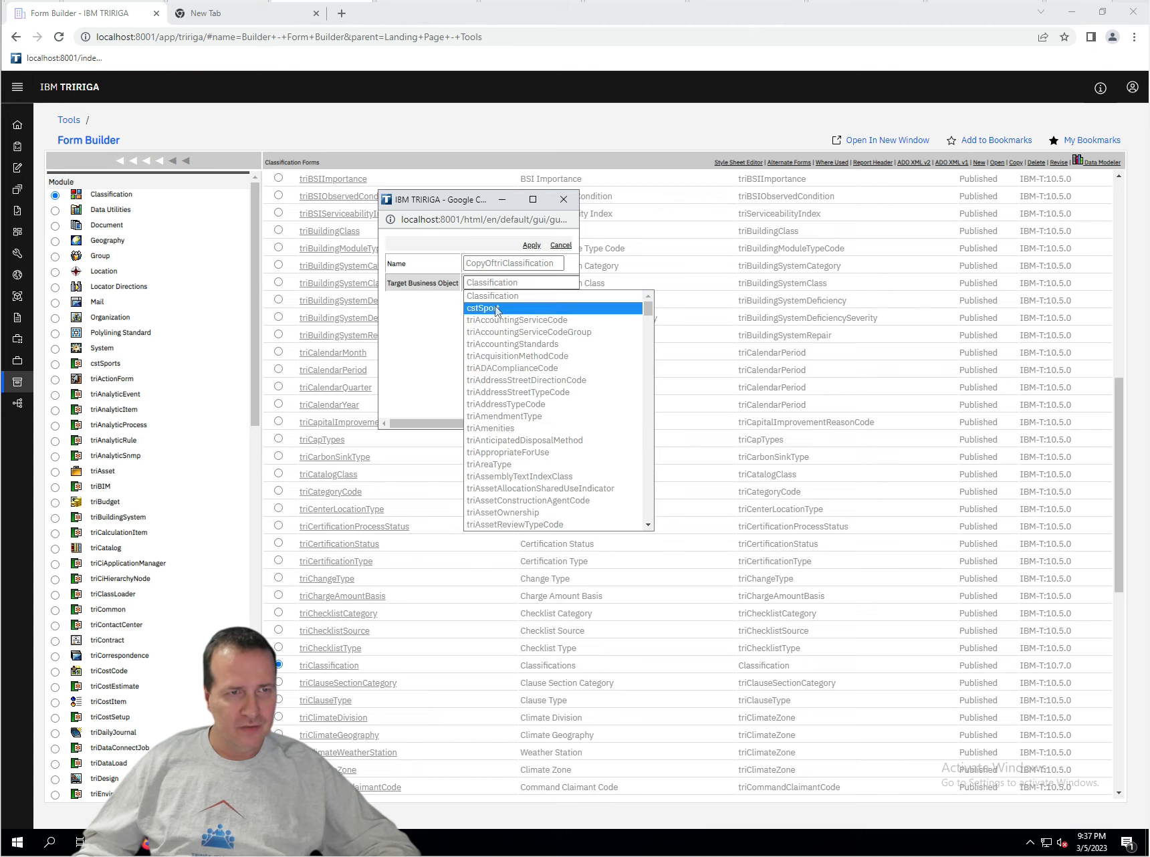
pyautogui.click(495, 309)
pyautogui.hotkey('shift', 'Tab')
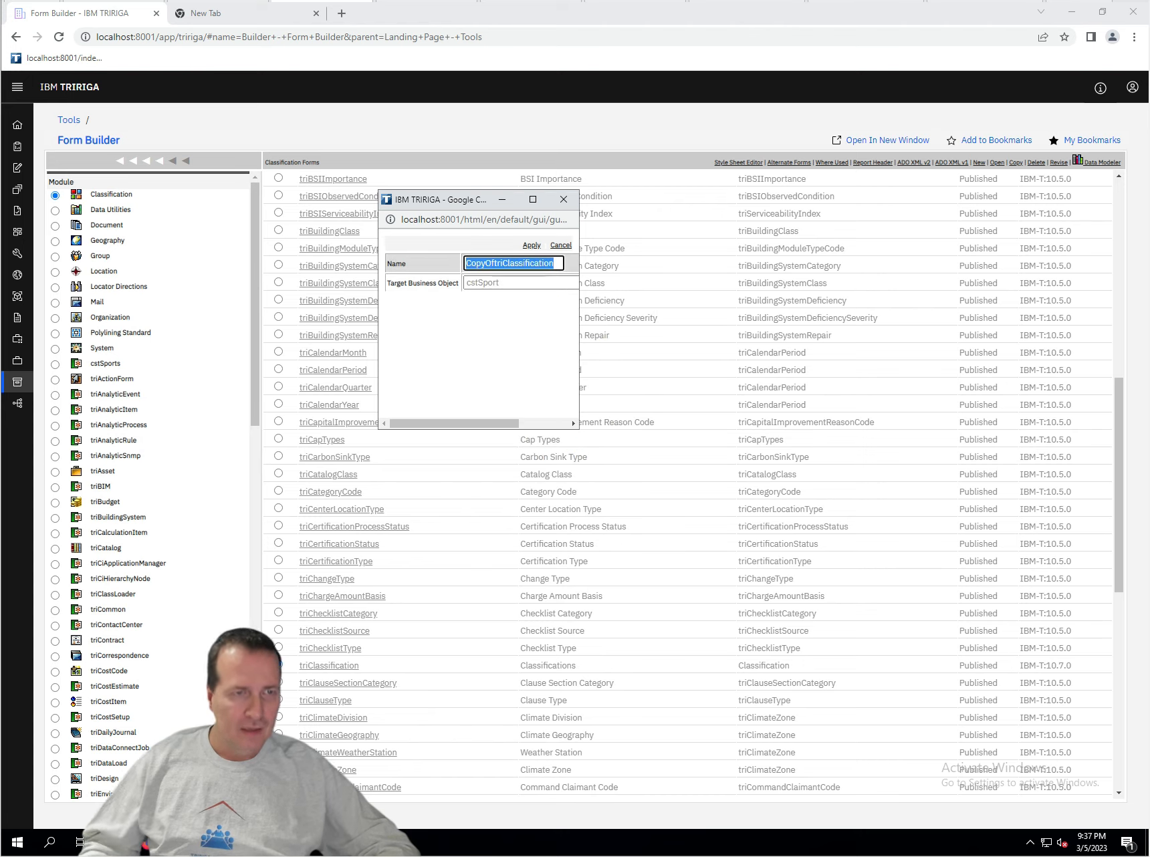
pyautogui.write('cst')
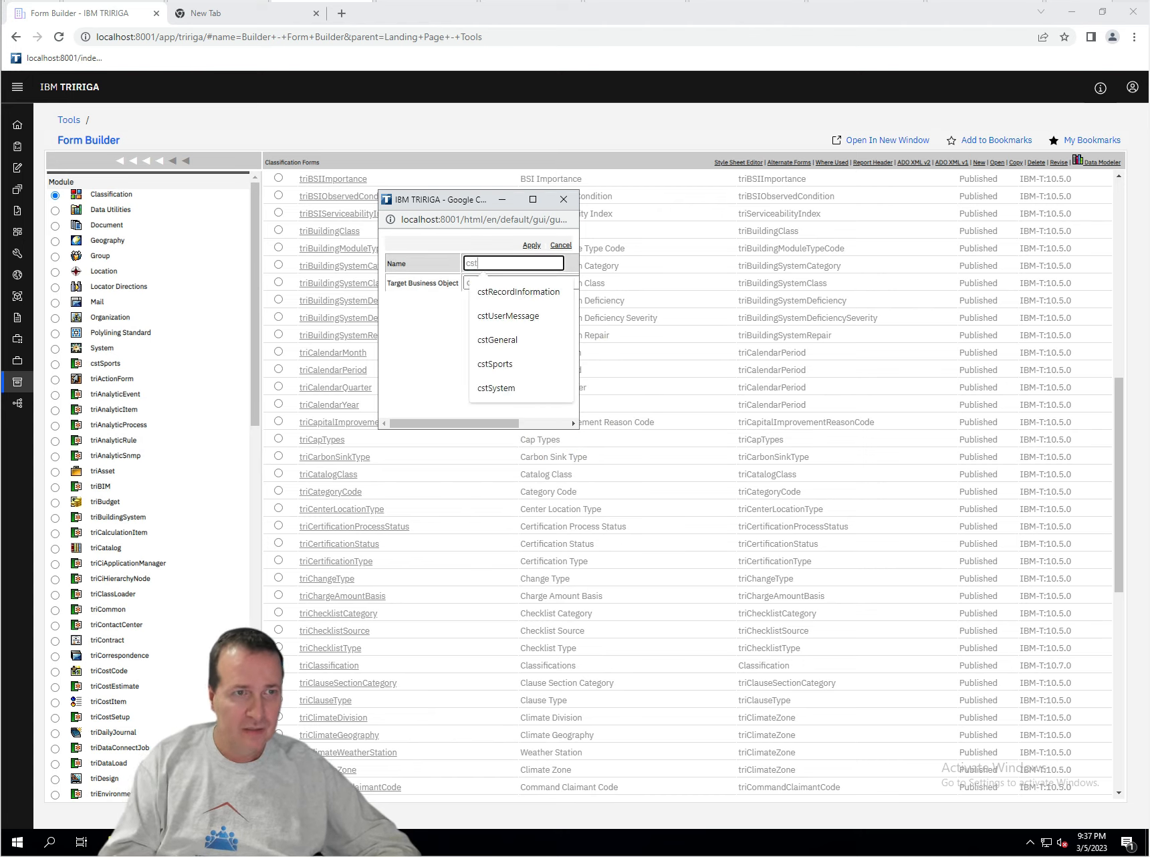
pyautogui.write('Sport')
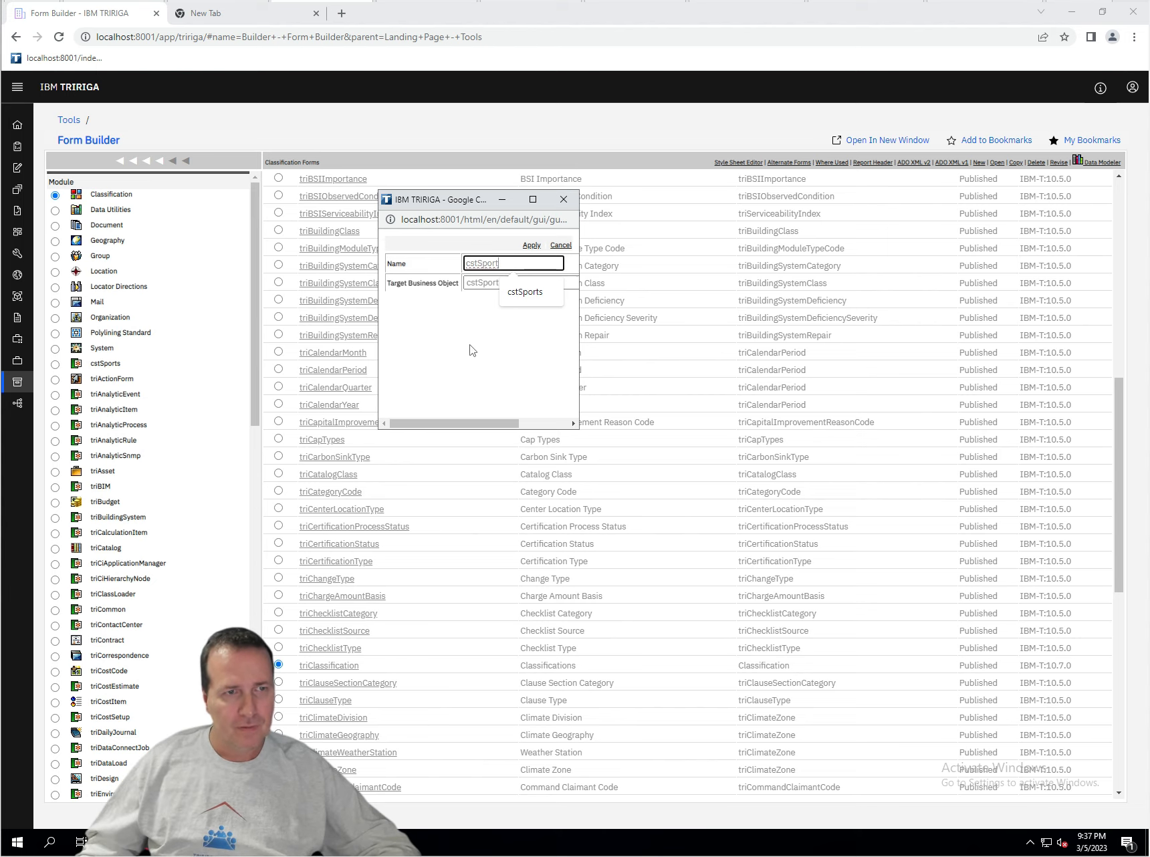
pyautogui.click(488, 349)
pyautogui.click(532, 245)
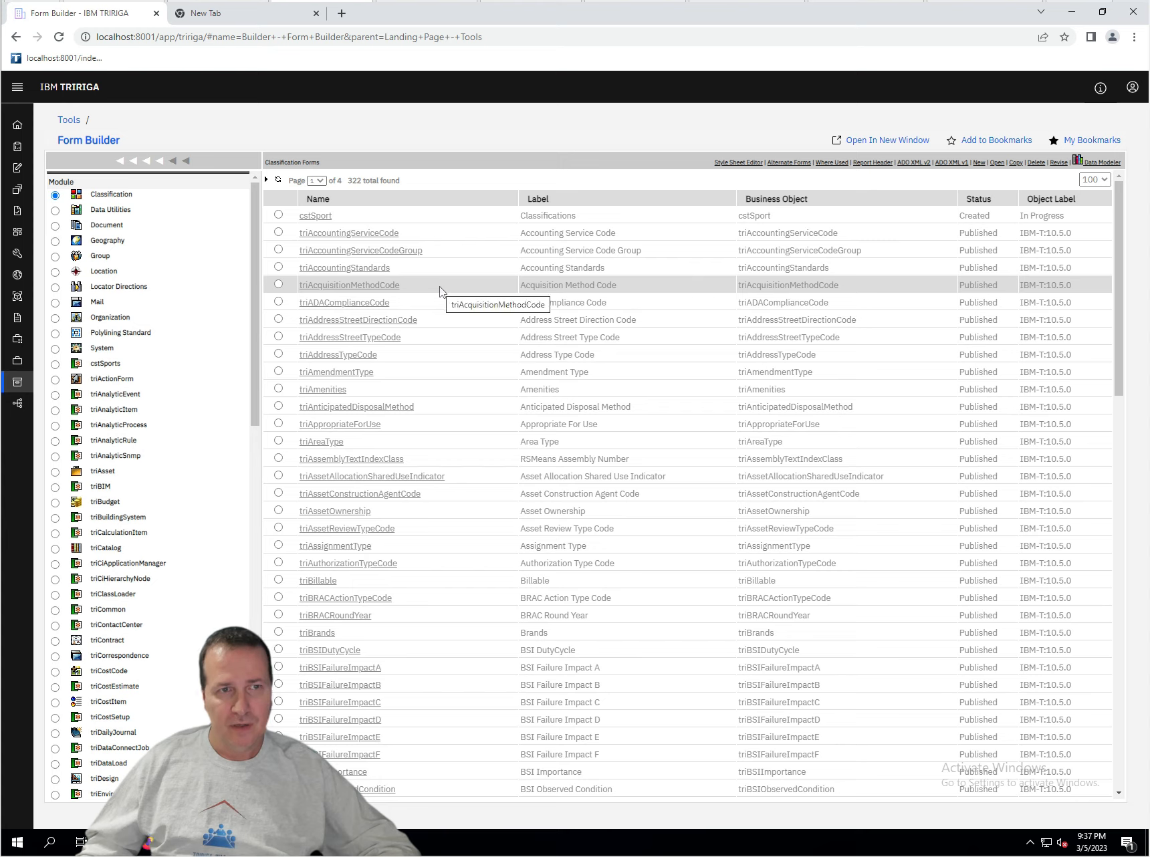
# - Open the copied cstSport form, enter Sport as its label, and display the triGeneral tab's layout
pyautogui.doubleClick(548, 215)
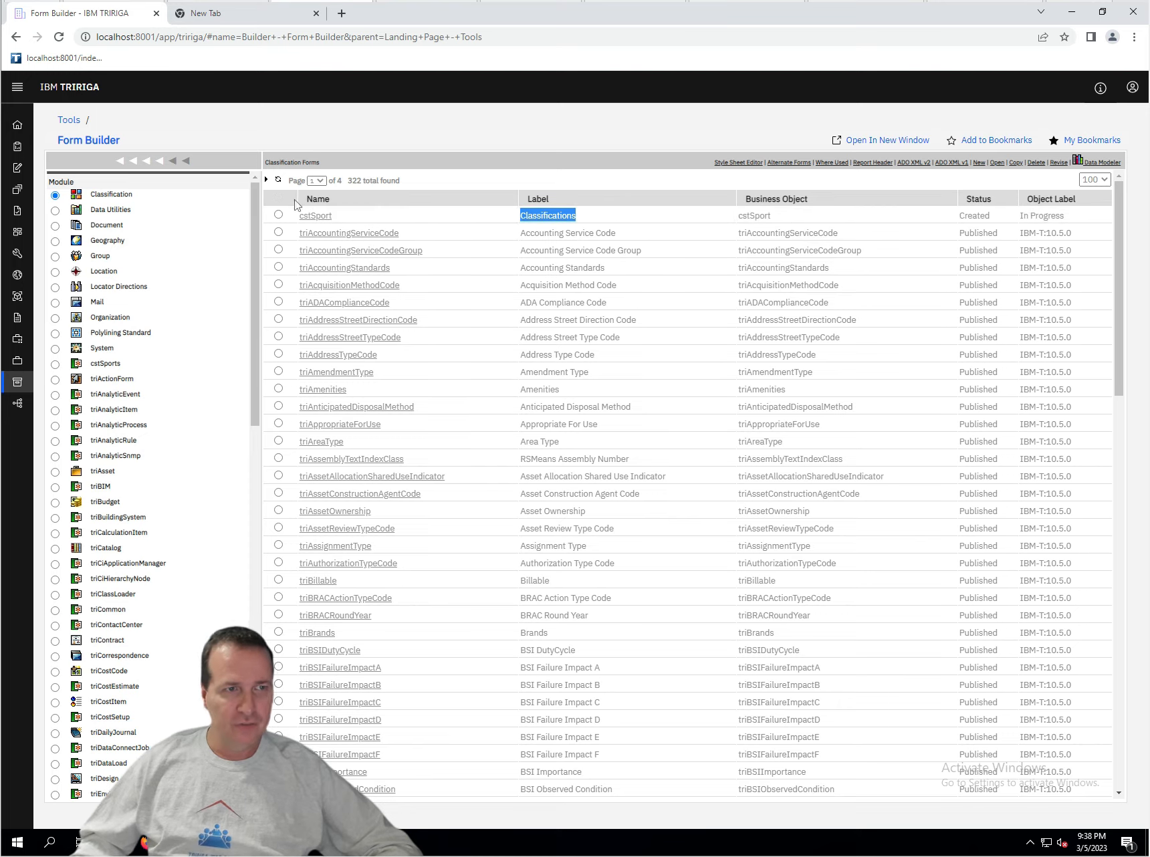
pyautogui.click(315, 215)
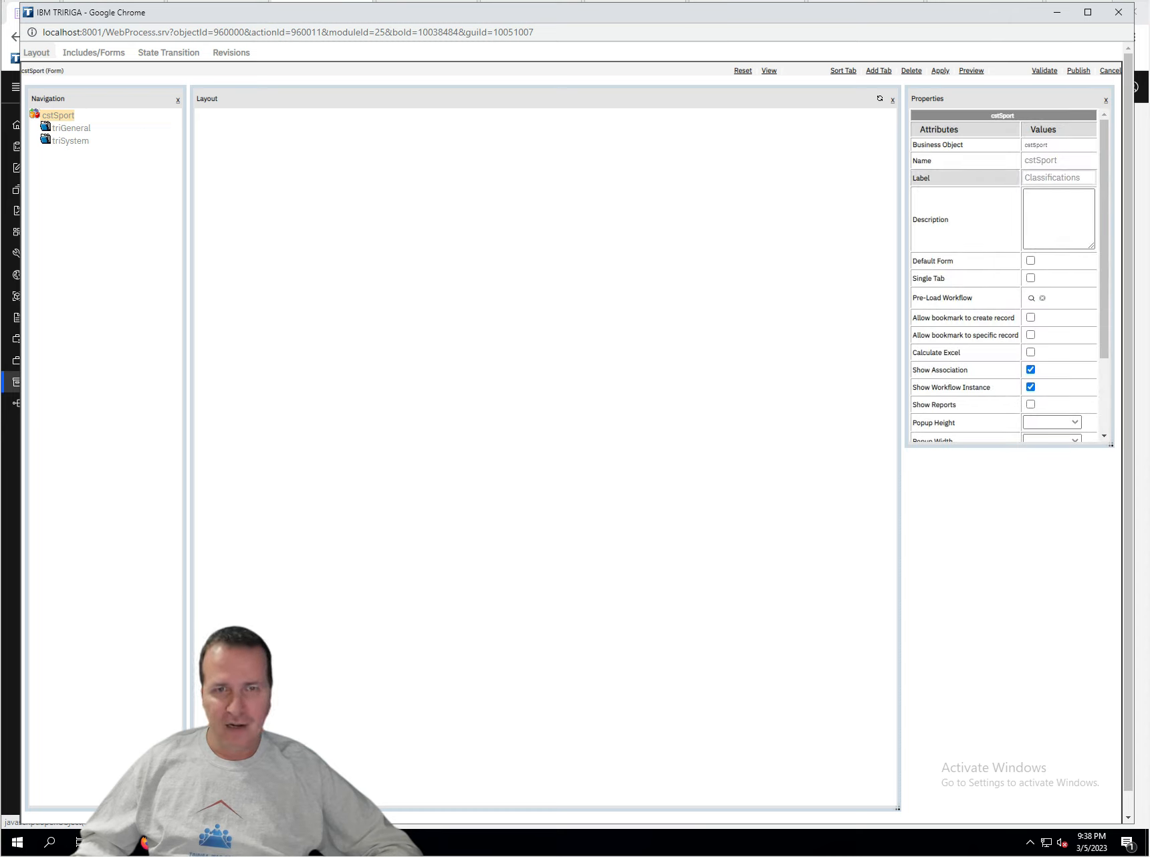
pyautogui.click(1053, 177)
pyautogui.write('Sport')
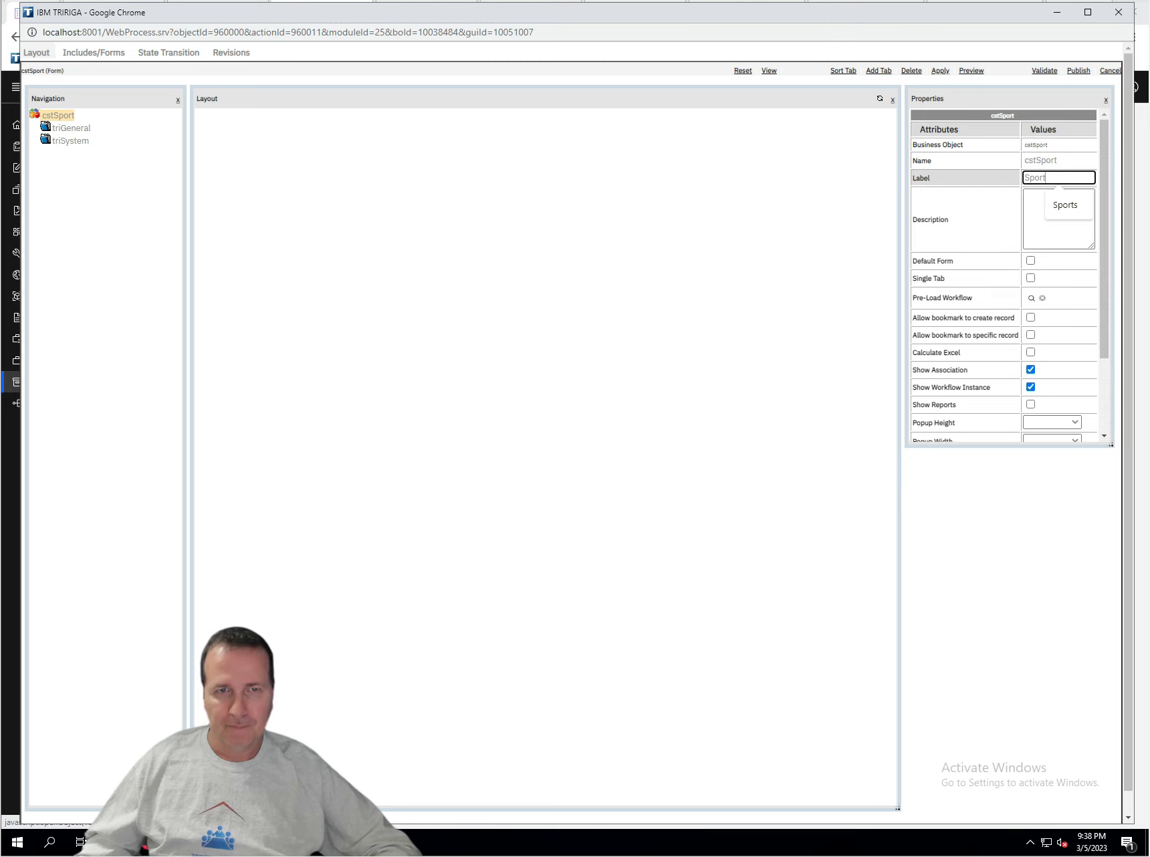
pyautogui.click(993, 519)
pyautogui.click(71, 127)
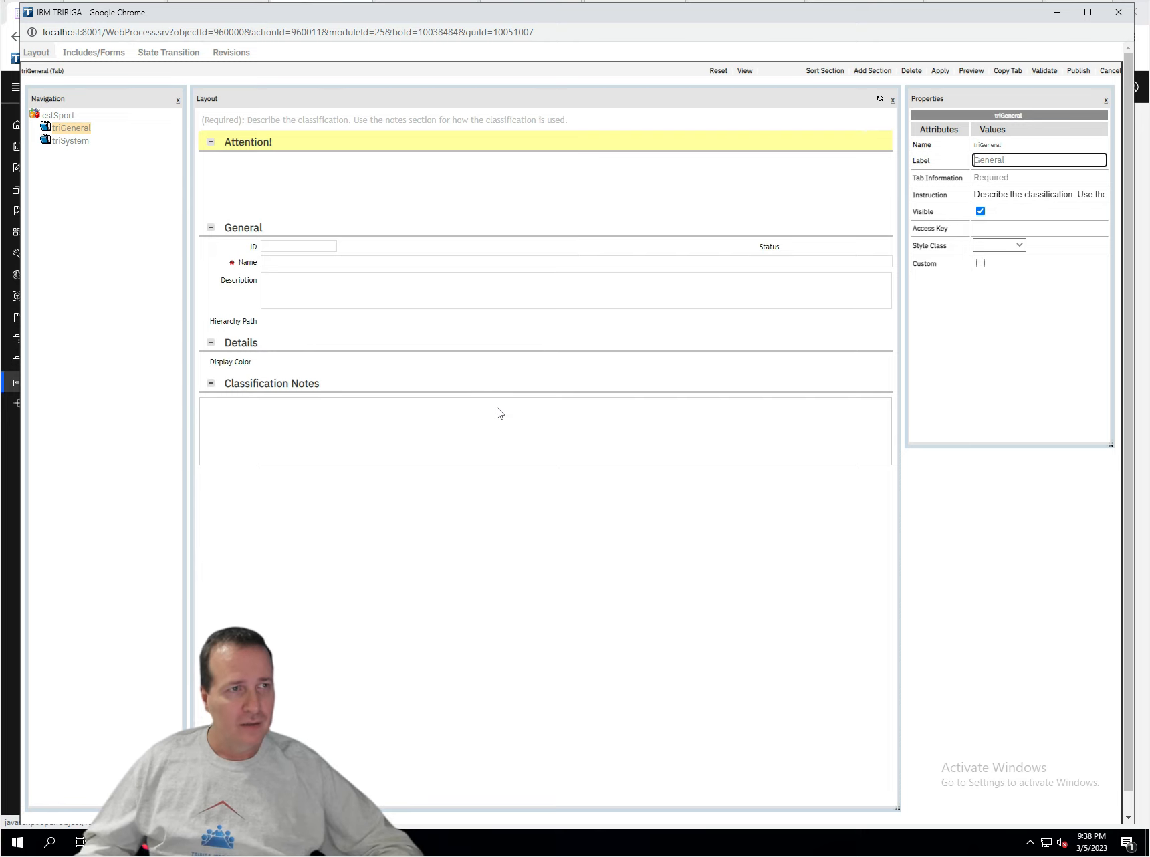
# - Add the cstSport form to the form's includes and enter Sport as the include's label
pyautogui.click(98, 52)
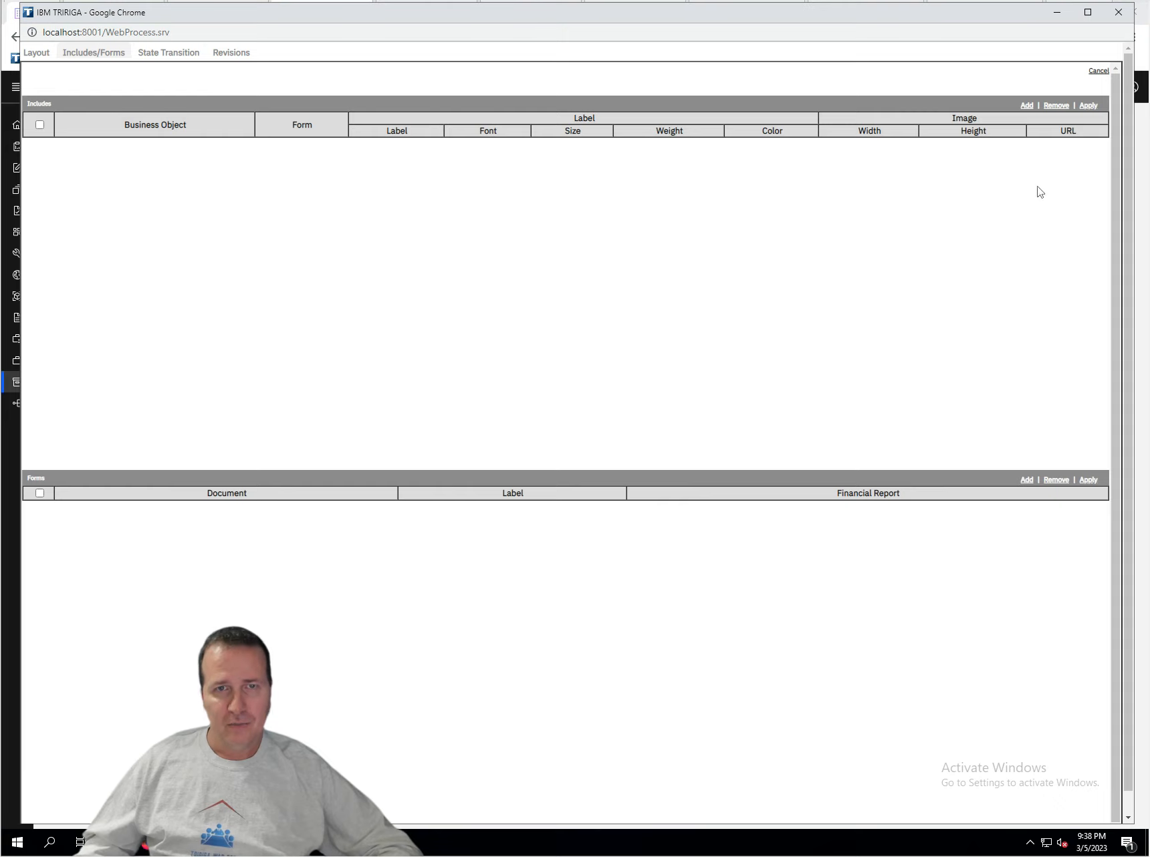
pyautogui.click(1027, 105)
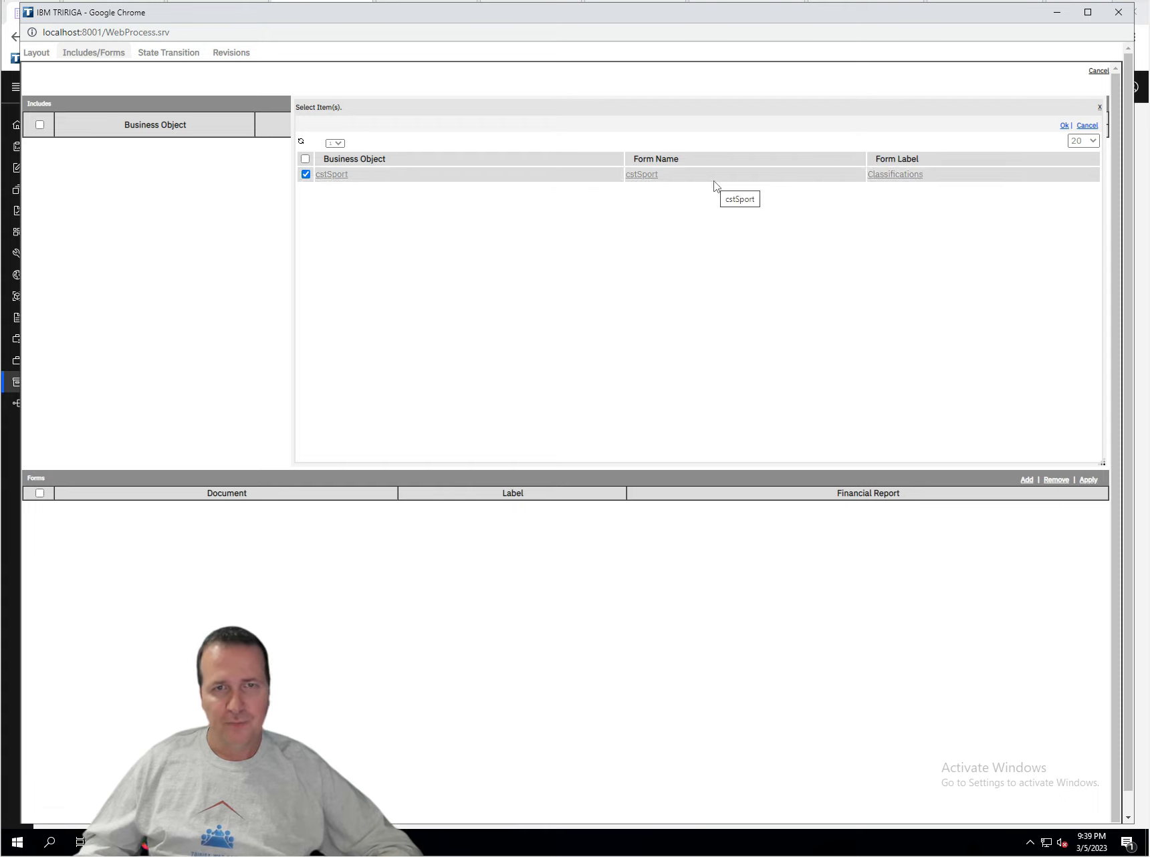
pyautogui.click(1064, 125)
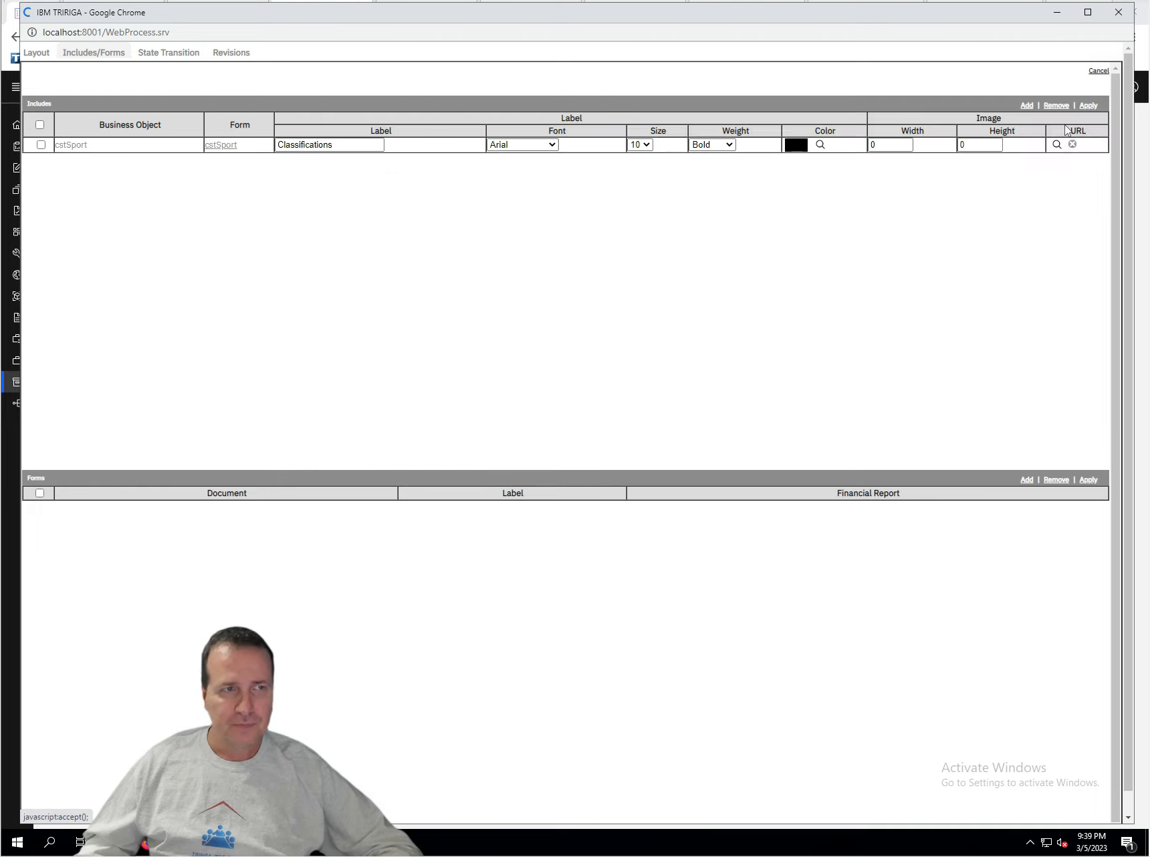
pyautogui.doubleClick(348, 146)
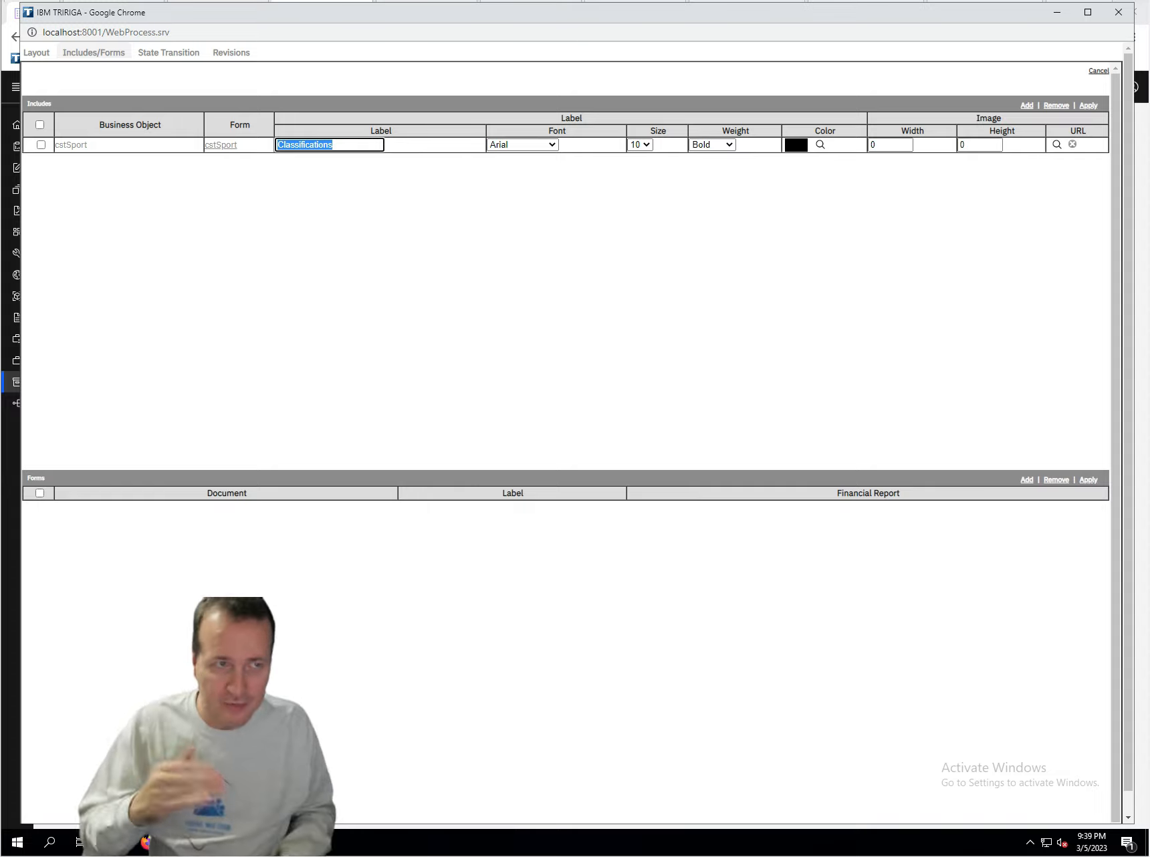
pyautogui.write('Sport')
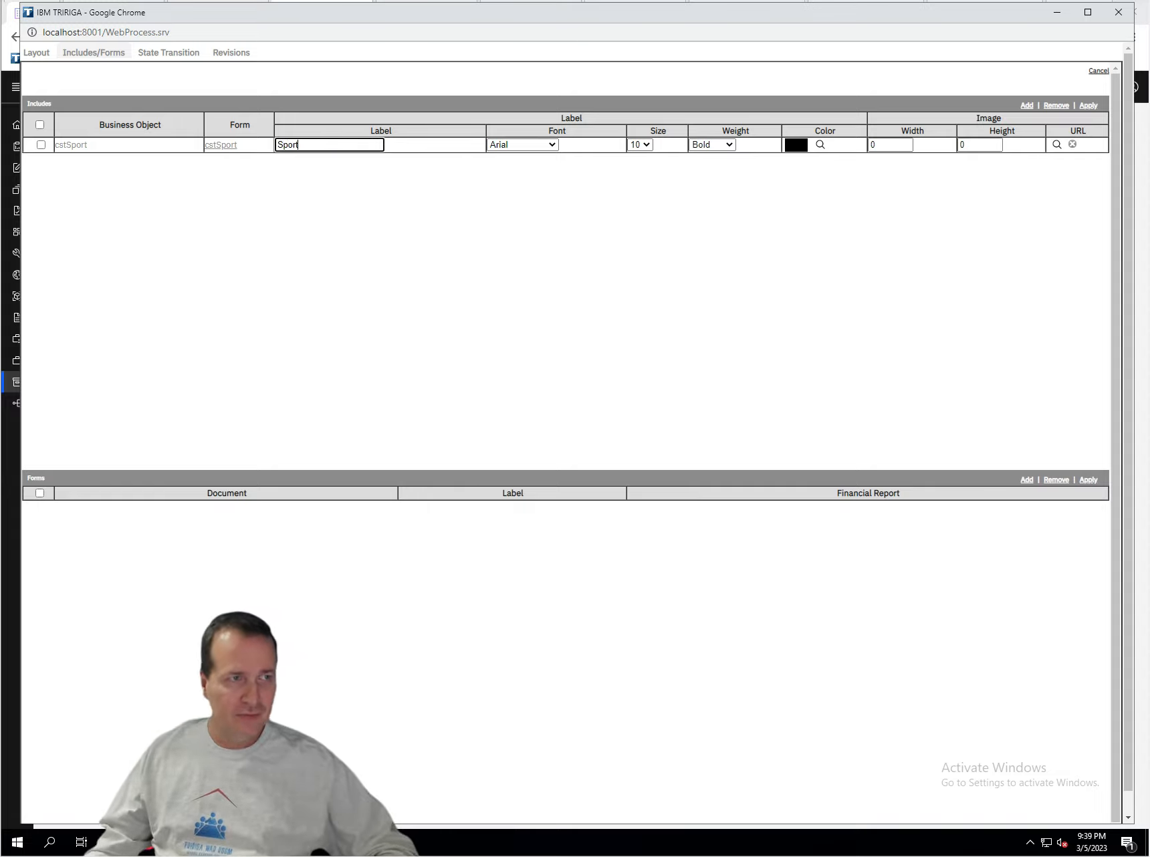
# - Return to the cstSport form's top-level properties, set its label to Sport, and apply the change
pyautogui.click(39, 52)
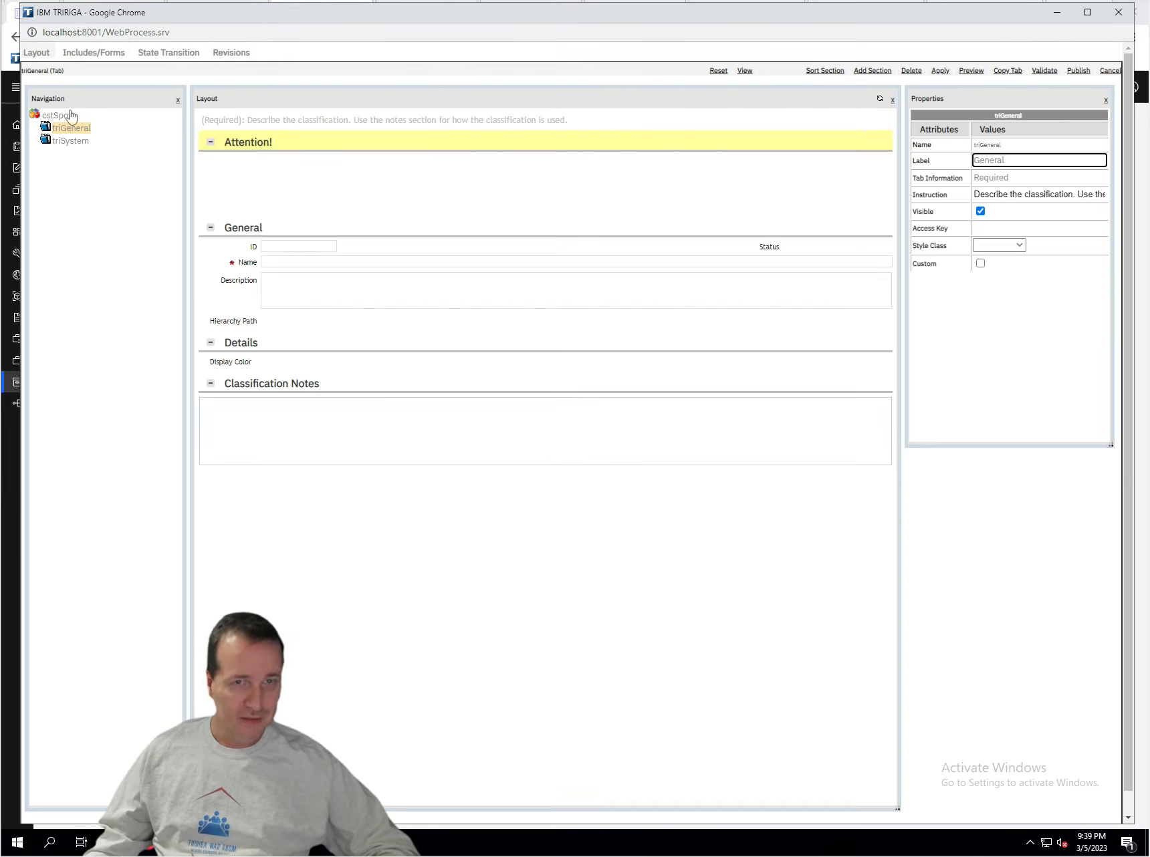
pyautogui.click(67, 116)
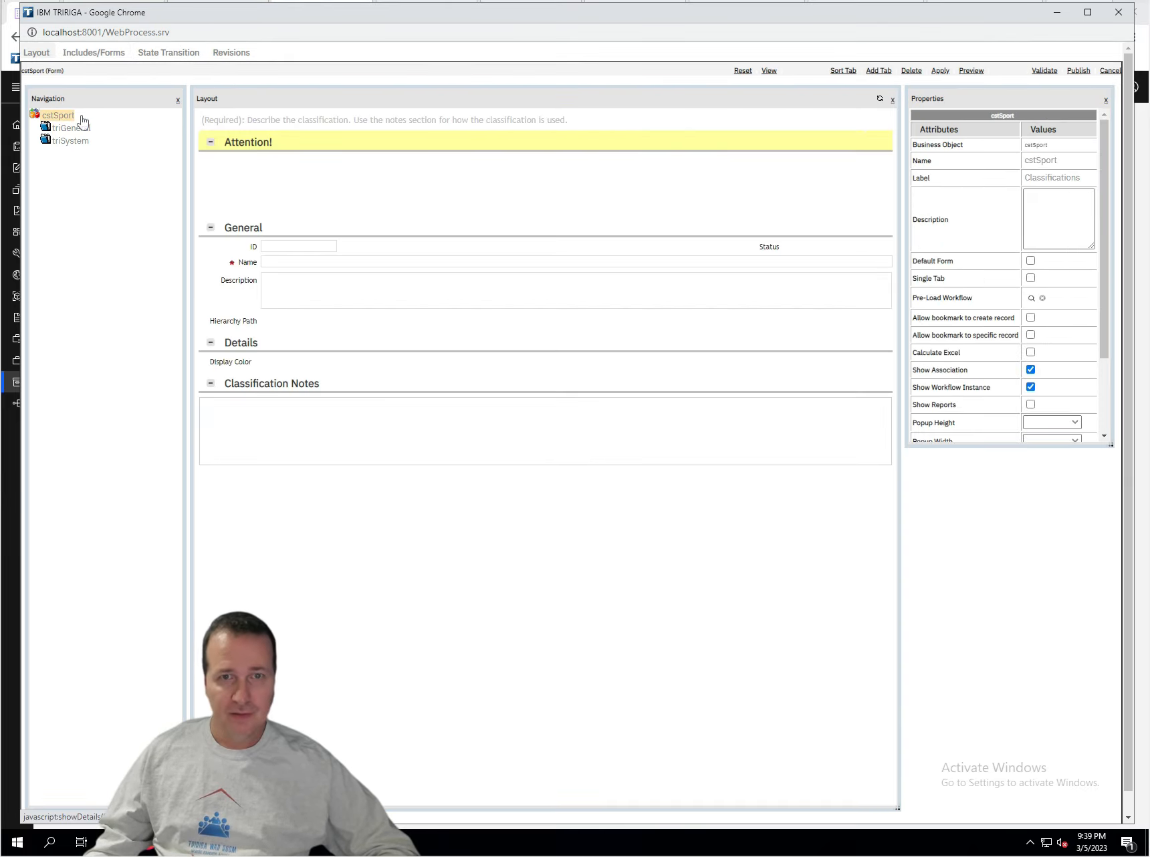
pyautogui.doubleClick(1054, 178)
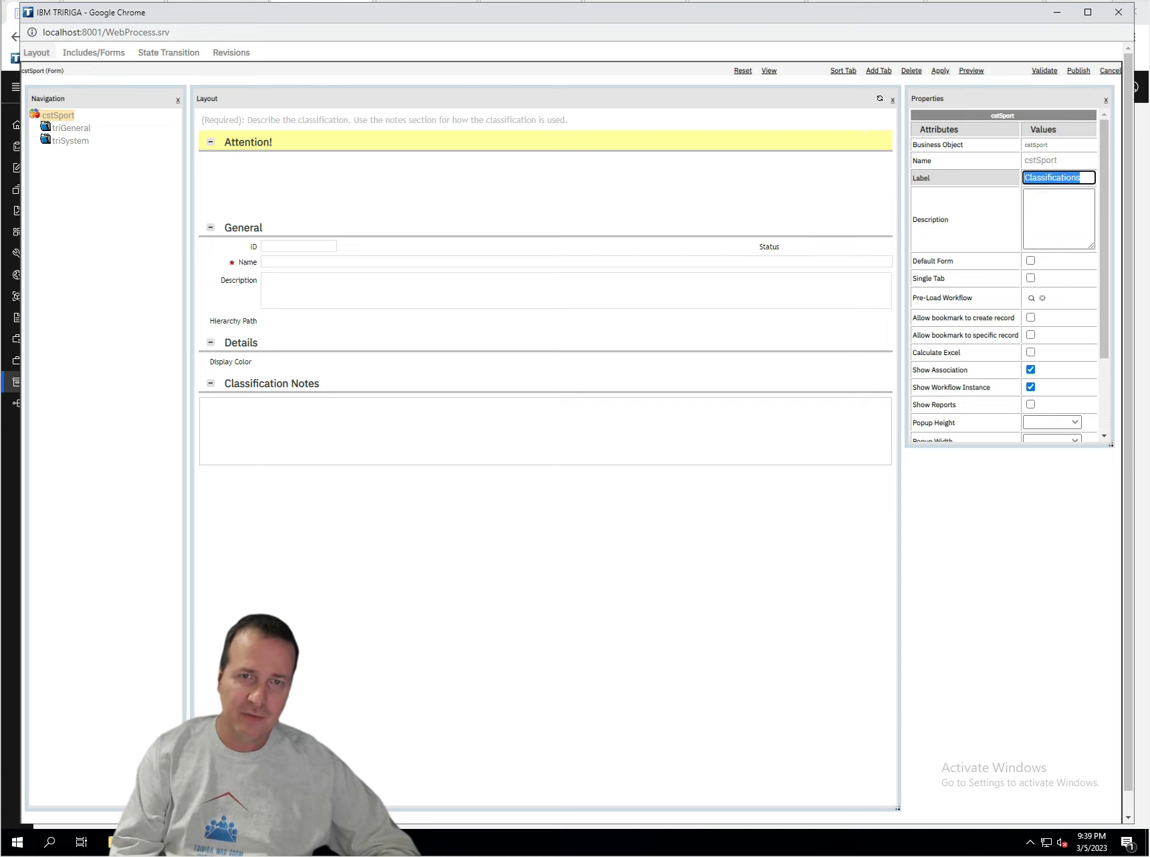
pyautogui.write('Sport')
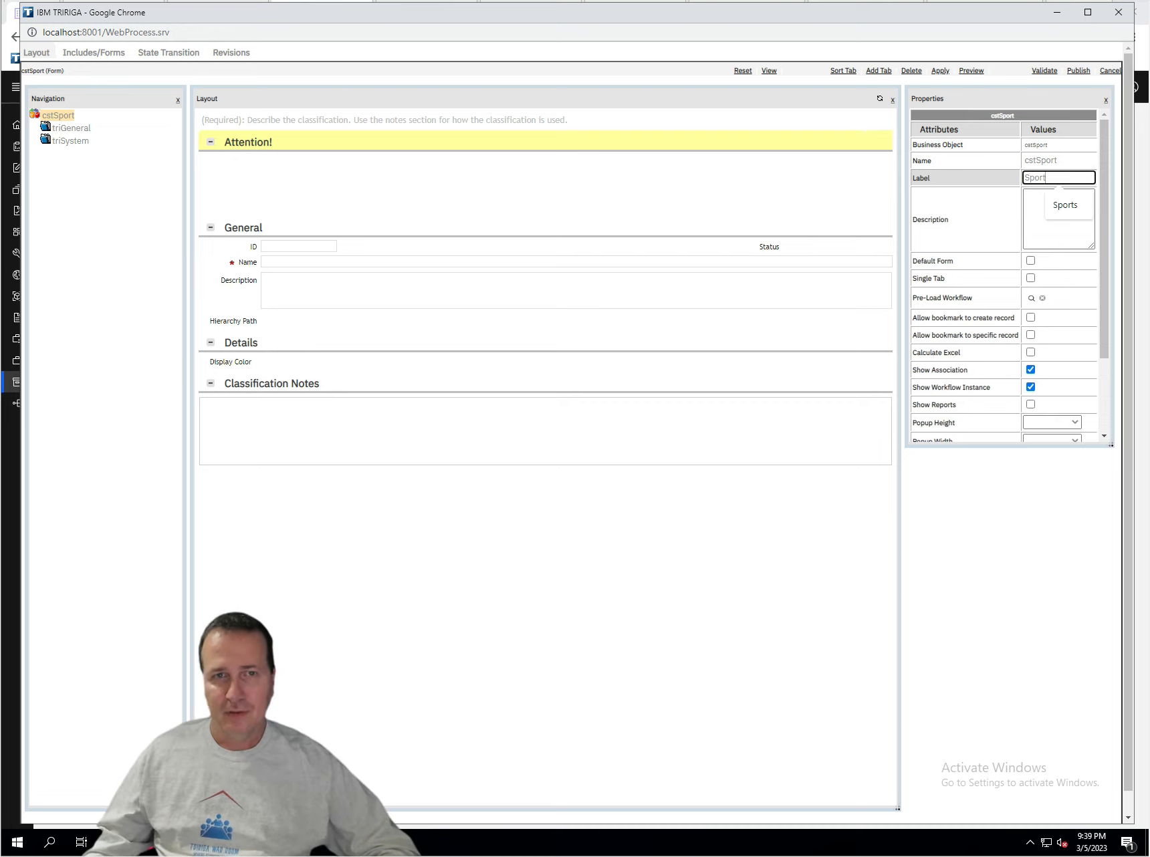
pyautogui.click(940, 71)
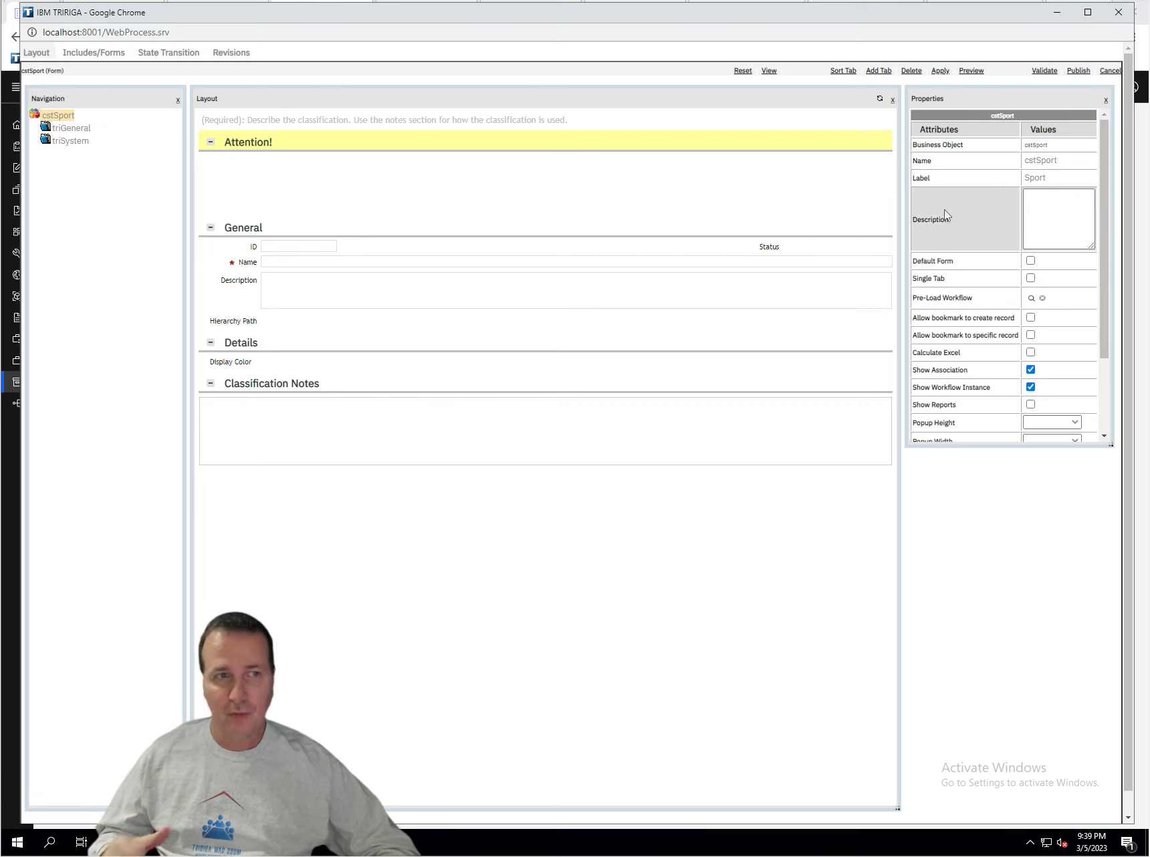
# - Set the label of the cstSport include to Sport and apply it
pyautogui.click(94, 53)
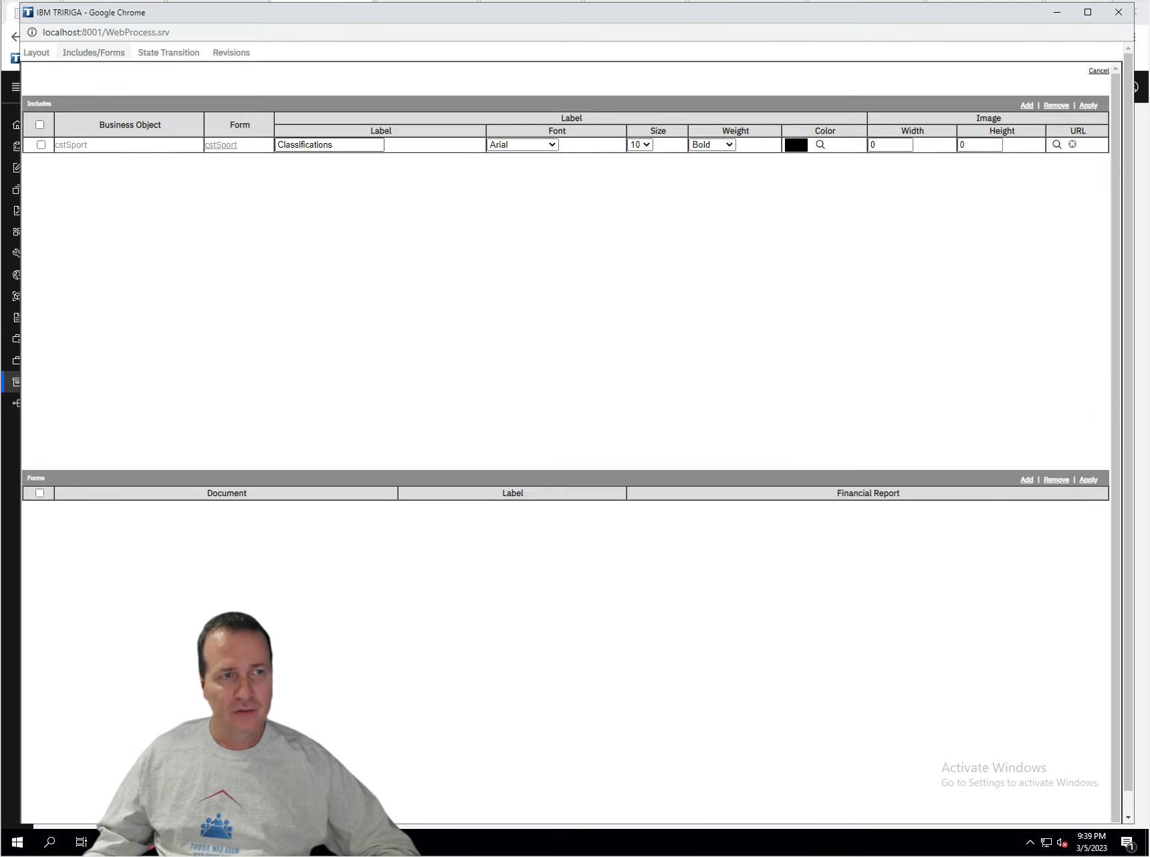
pyautogui.doubleClick(324, 145)
pyautogui.write('Sport')
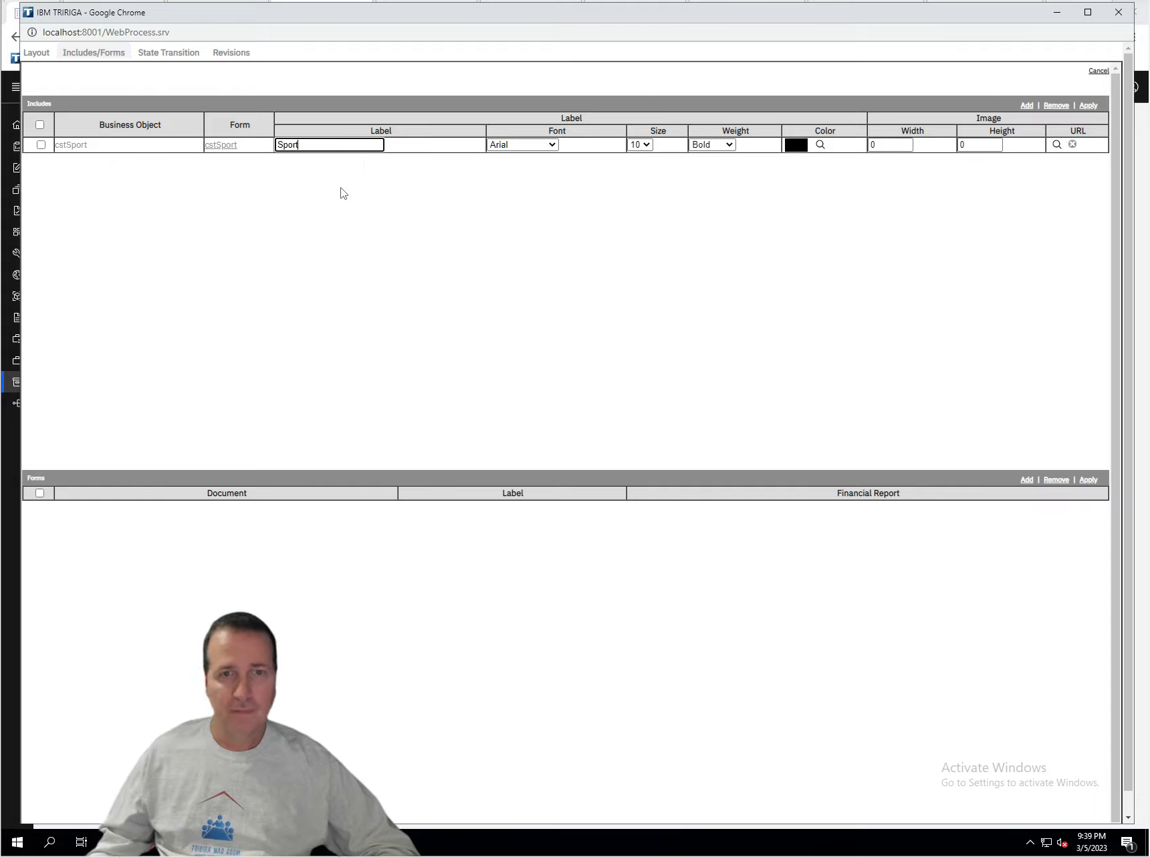
pyautogui.click(1089, 106)
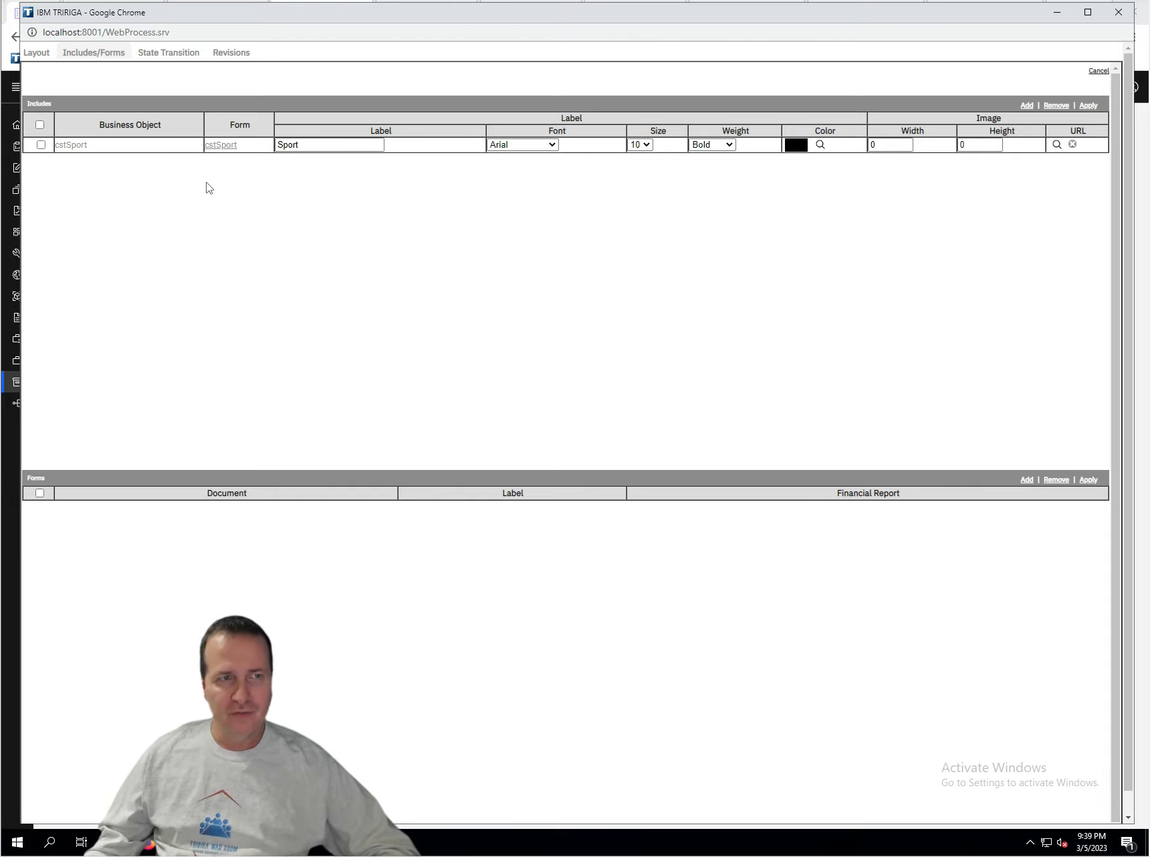
pyautogui.doubleClick(289, 144)
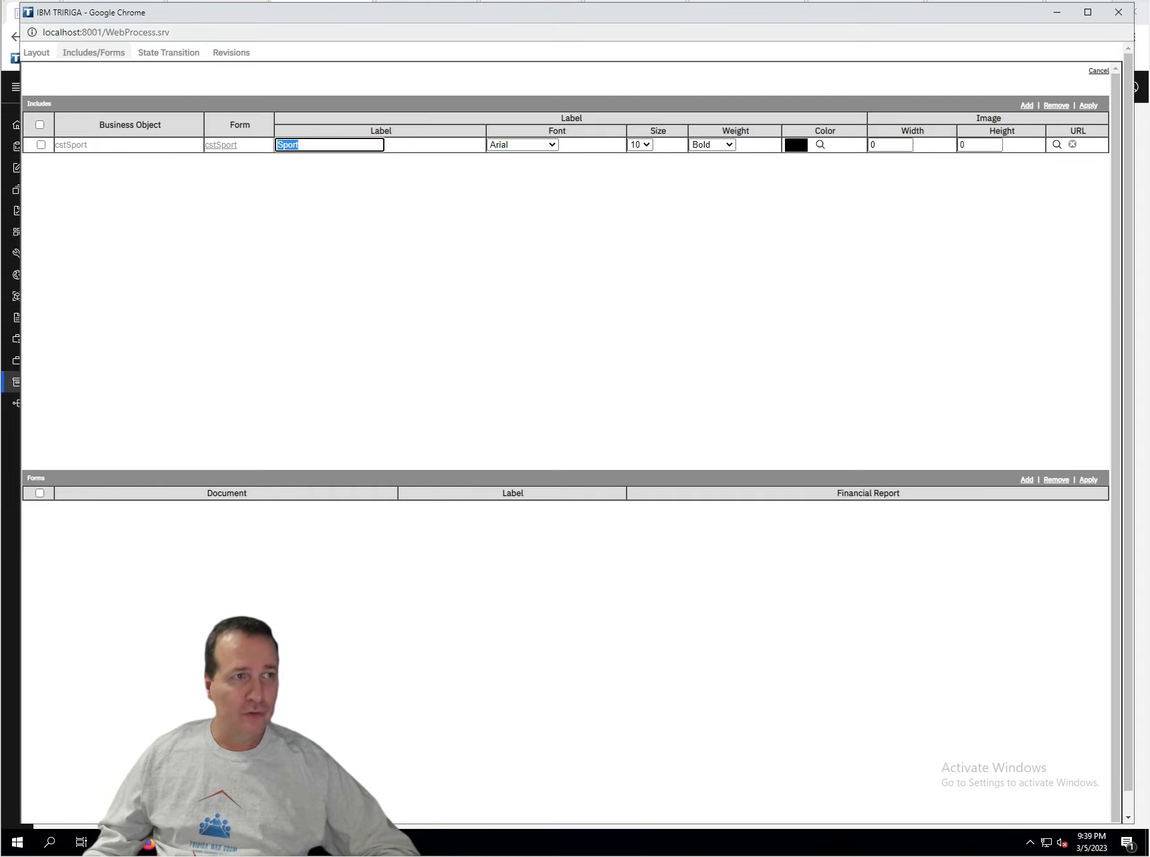
# - Publish the cstSport form from its layout view and close the form window
pyautogui.click(44, 51)
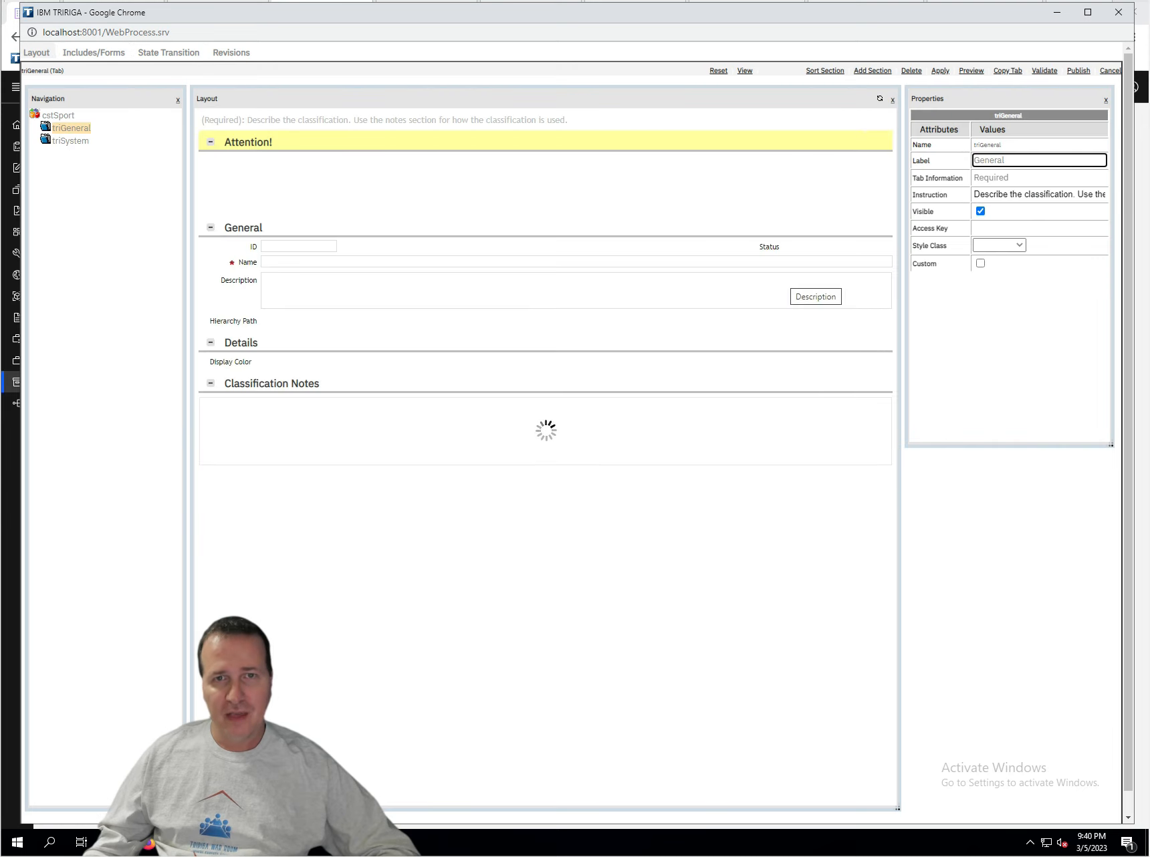
pyautogui.click(1078, 73)
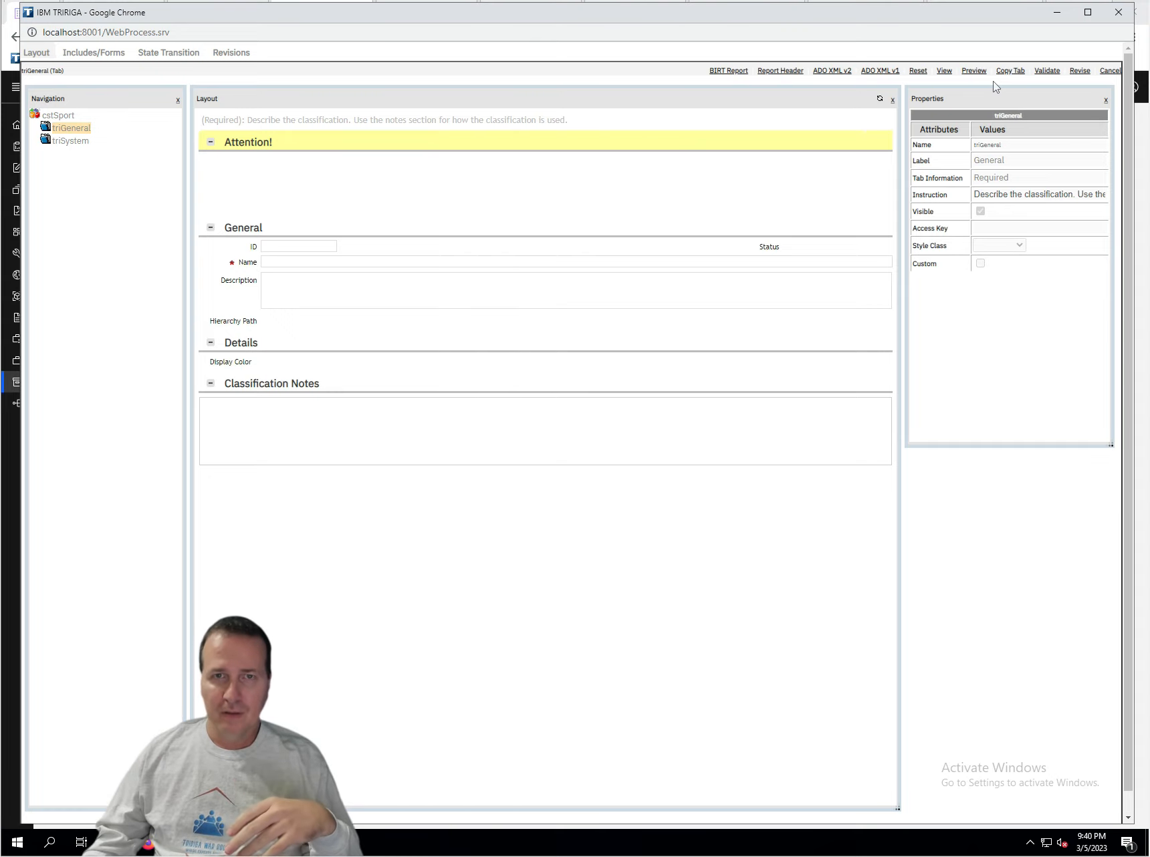
pyautogui.click(1118, 12)
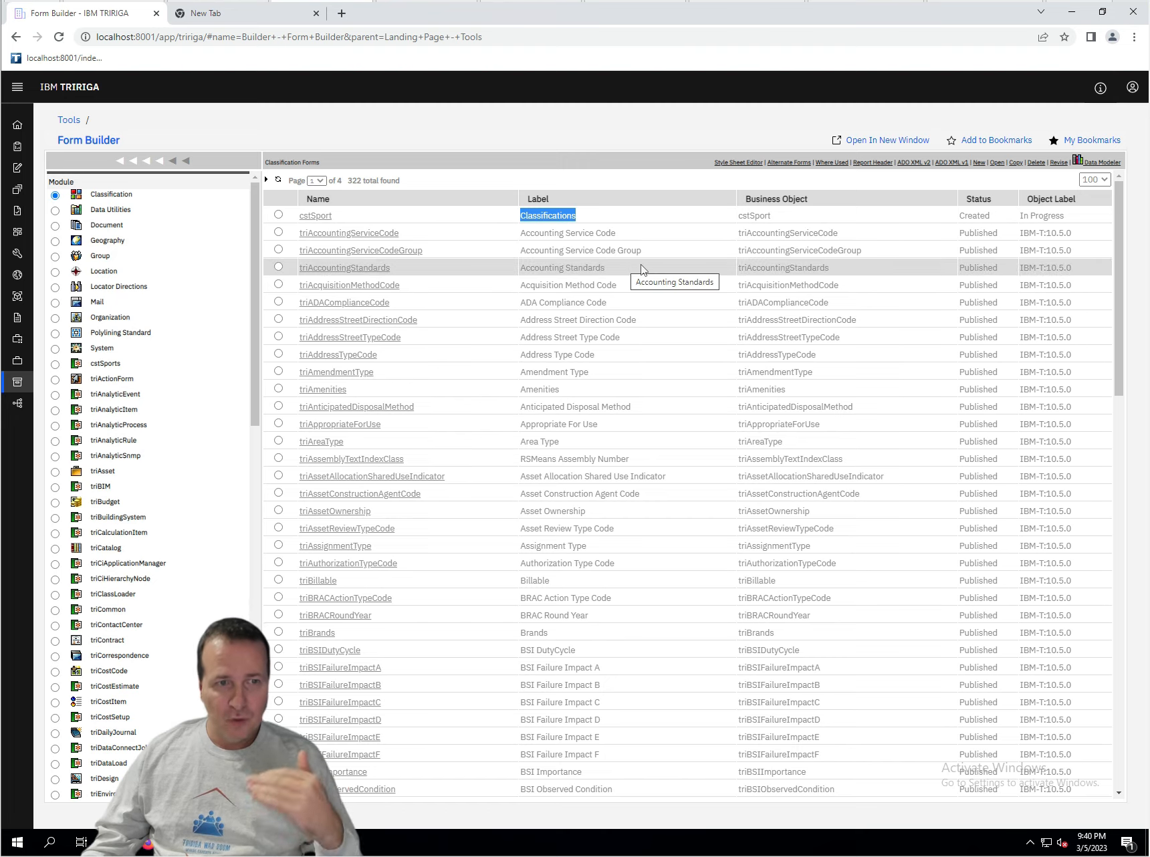
# - Open the triClassification form from the Classification forms list and start a revision of it
pyautogui.scroll(-8, 683, 524)
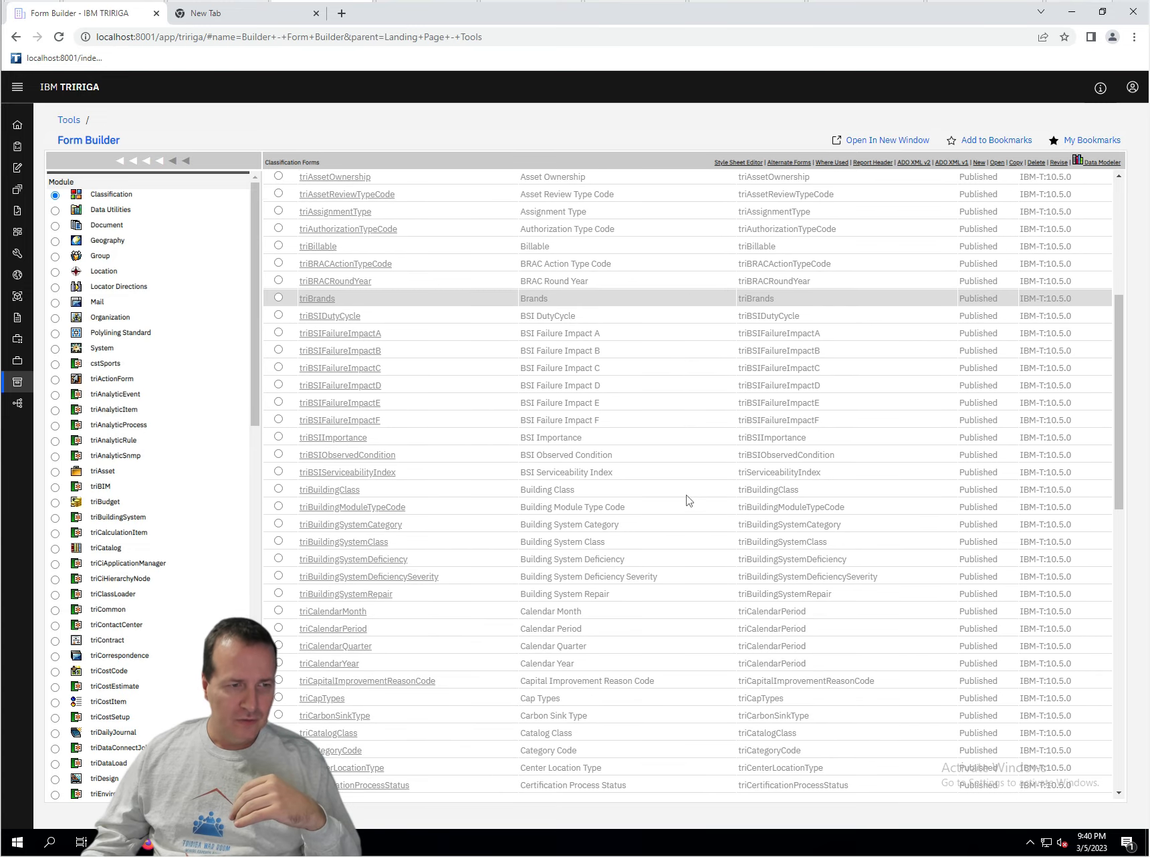
pyautogui.scroll(-2, 685, 511)
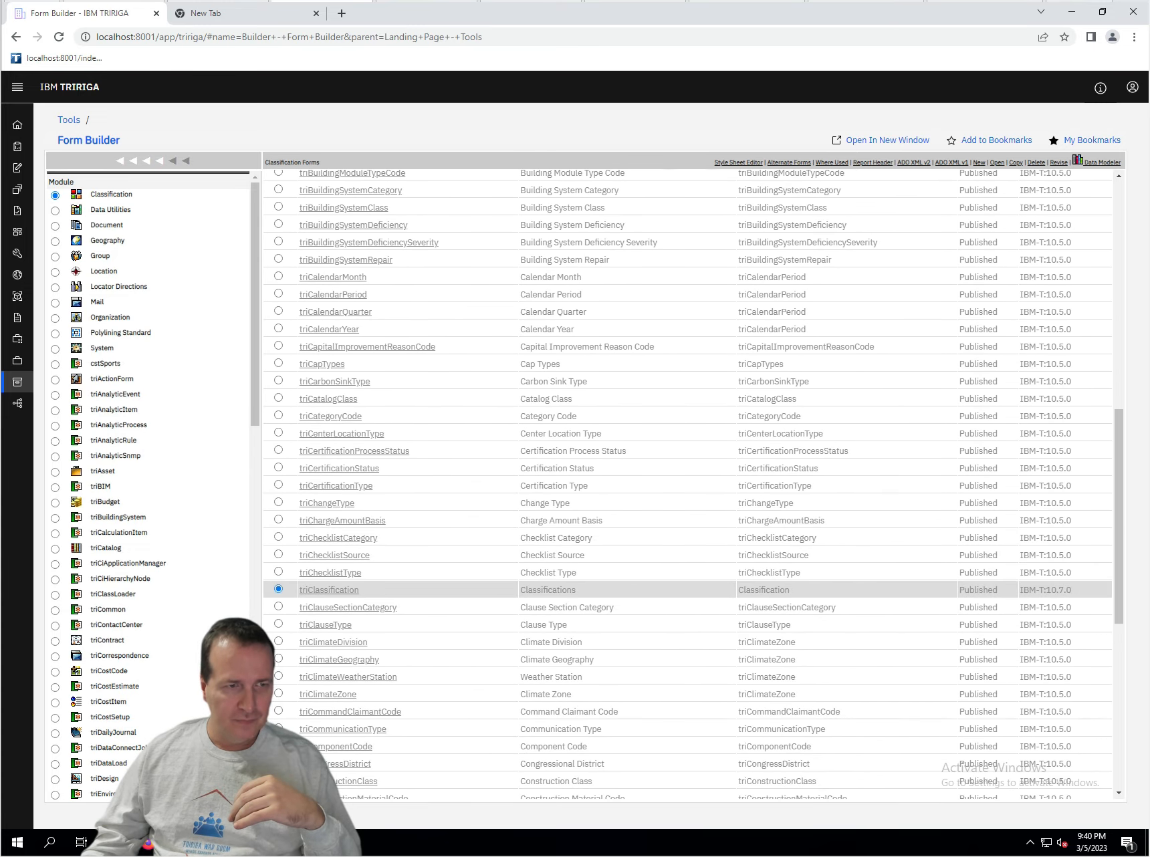
pyautogui.click(353, 595)
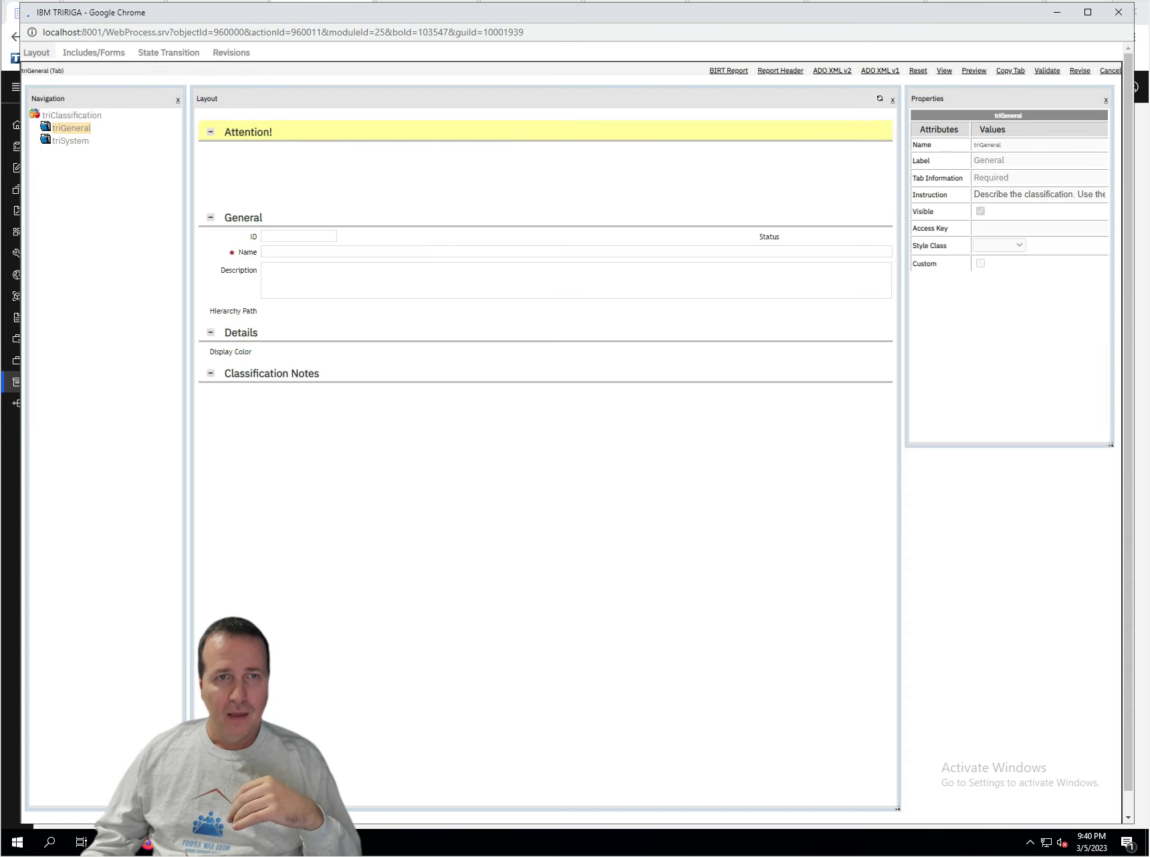
pyautogui.click(1080, 71)
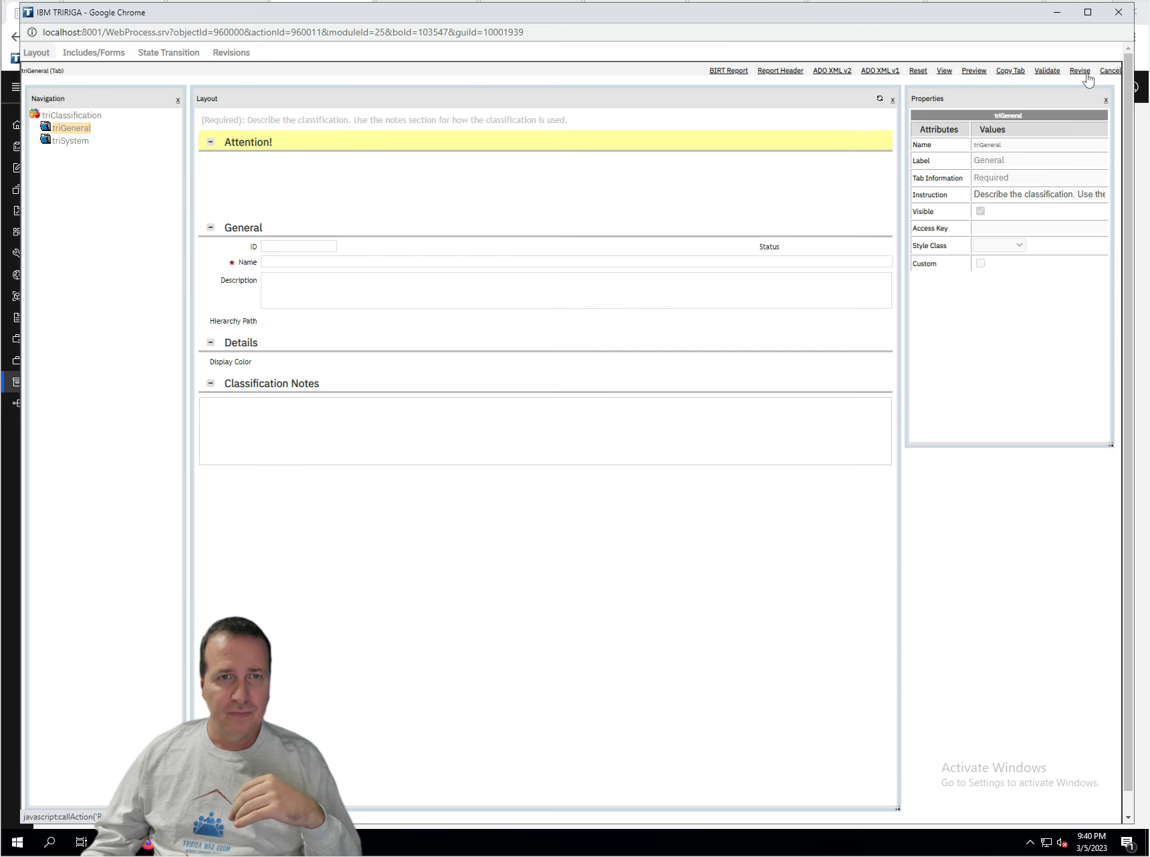
# - Add the cstSport form to triClassification's includes, set its label font to Verdana, and apply the change
pyautogui.click(93, 52)
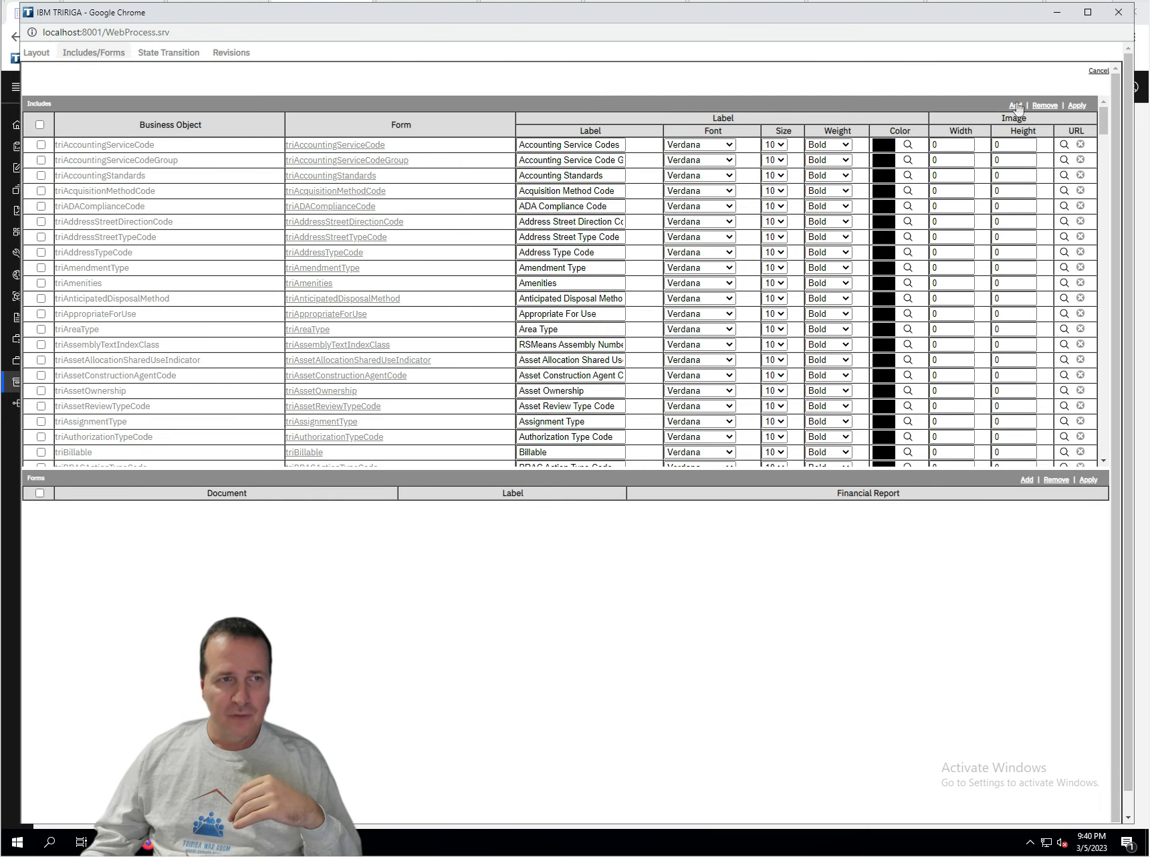
pyautogui.click(1015, 105)
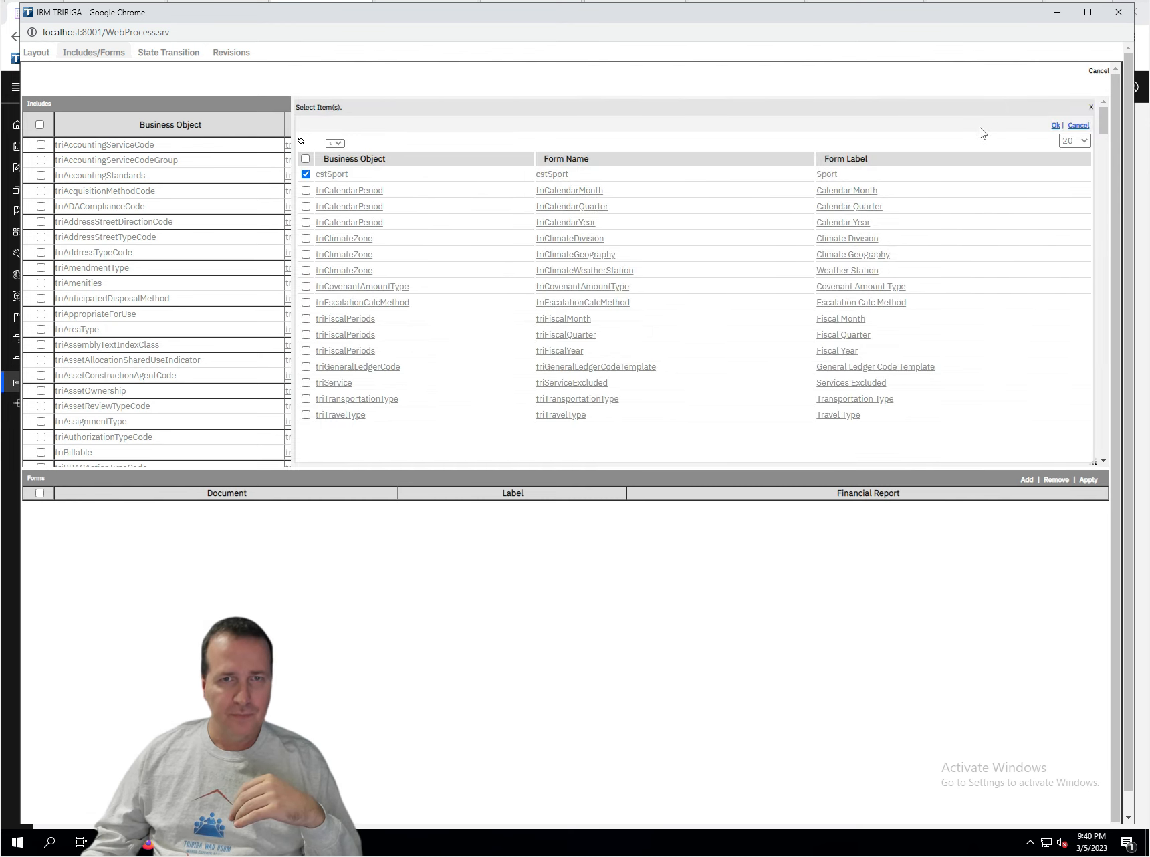
pyautogui.click(1055, 126)
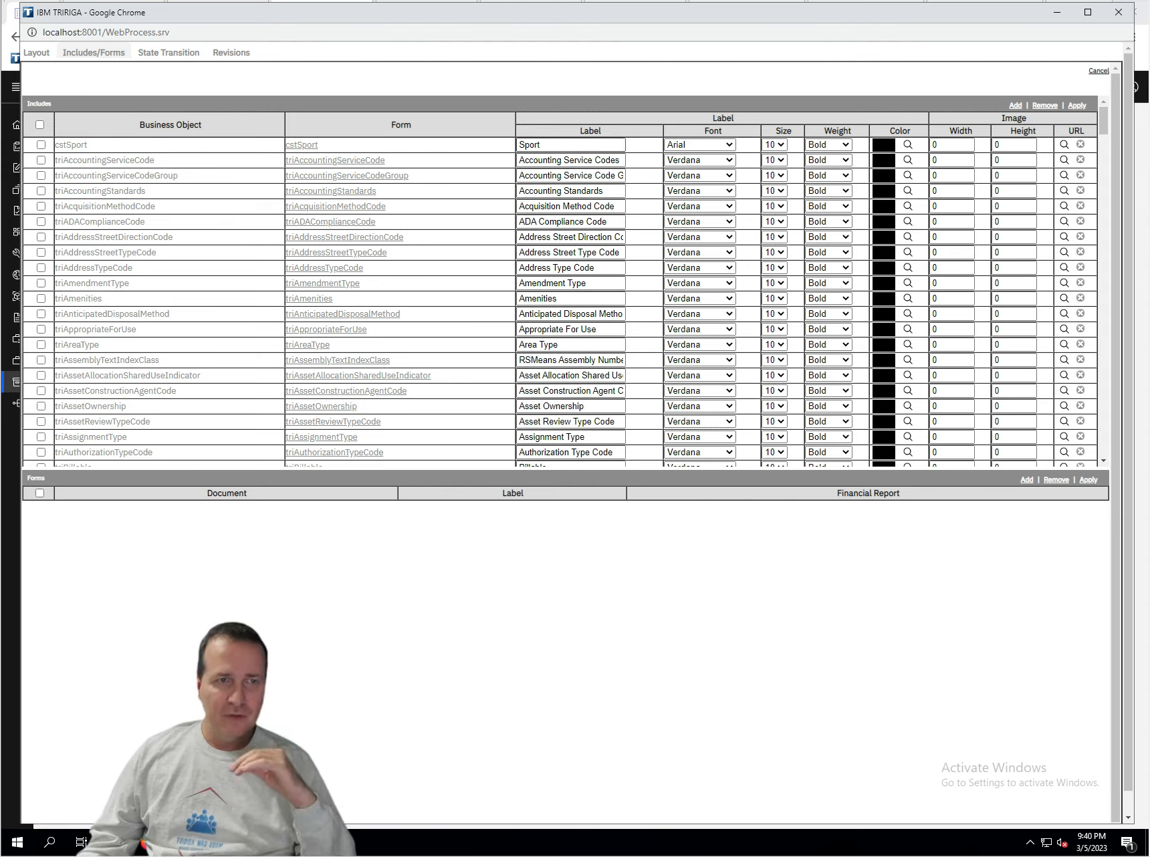
pyautogui.doubleClick(529, 144)
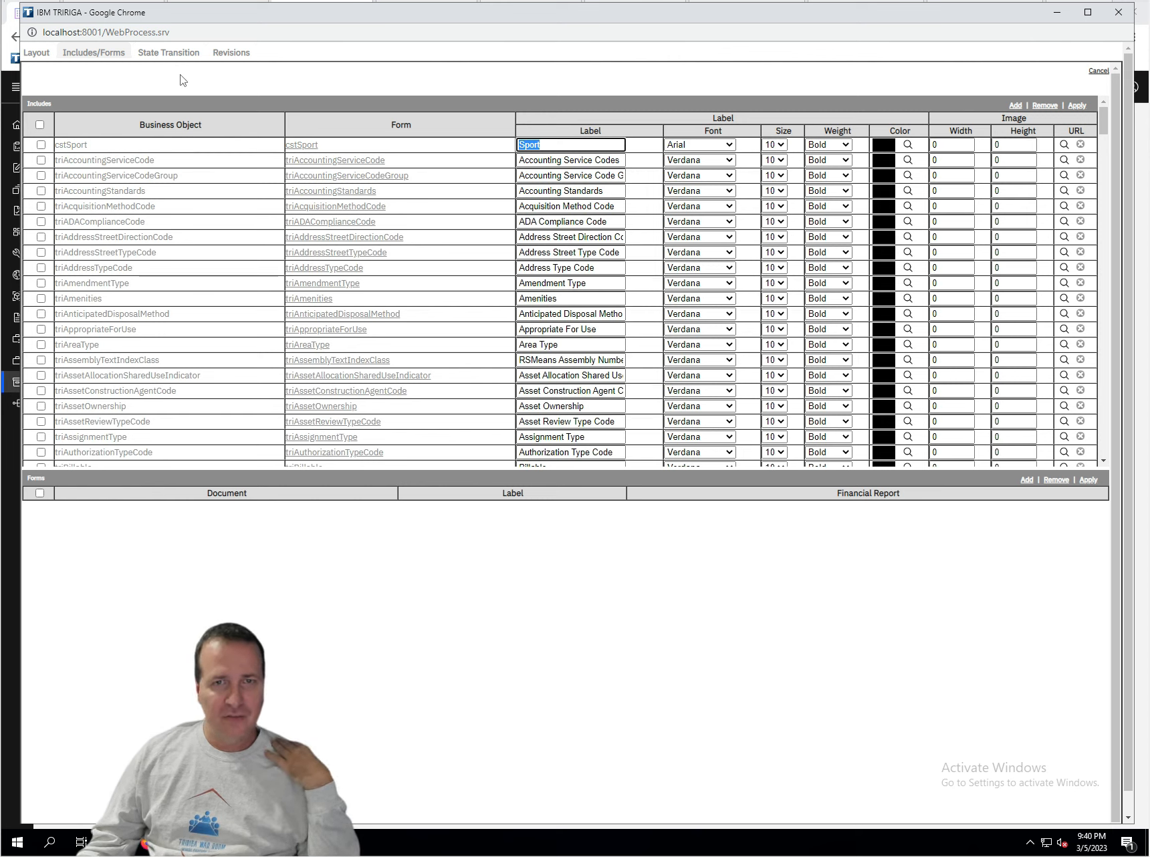
pyautogui.click(730, 147)
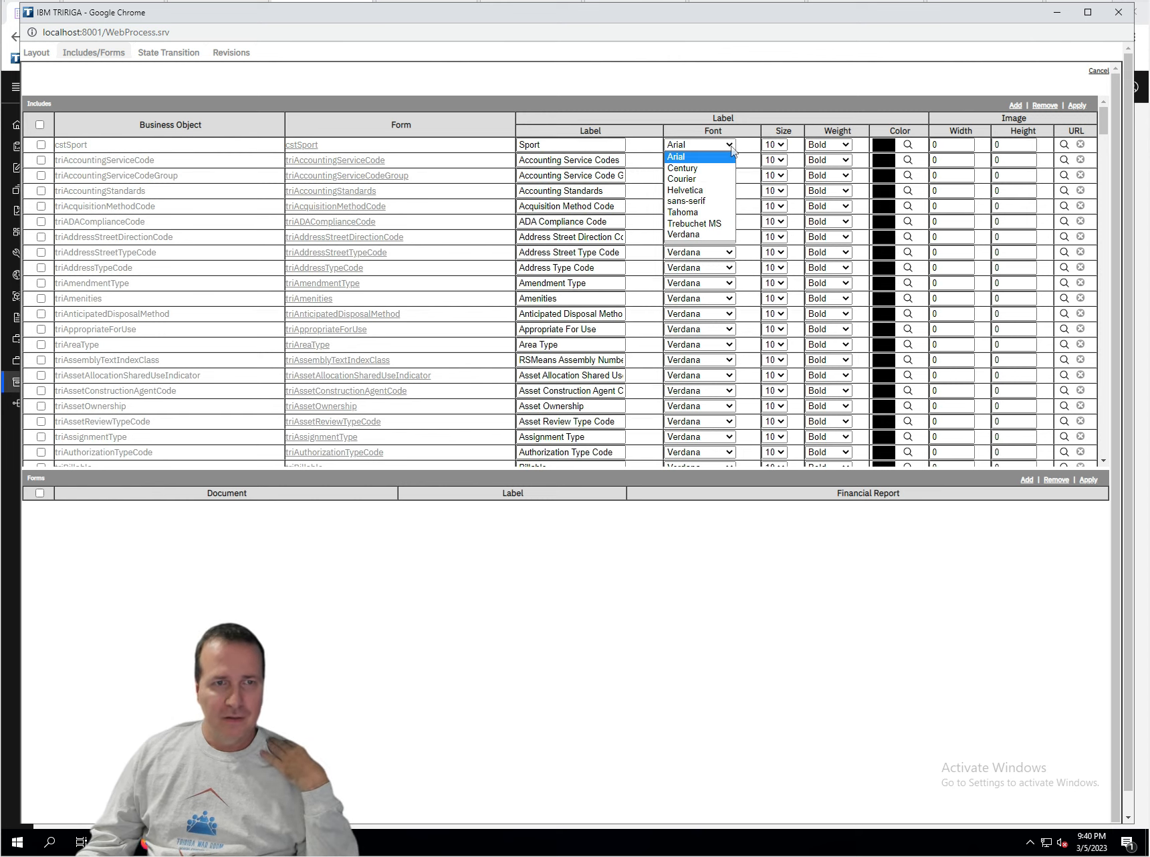
pyautogui.click(692, 235)
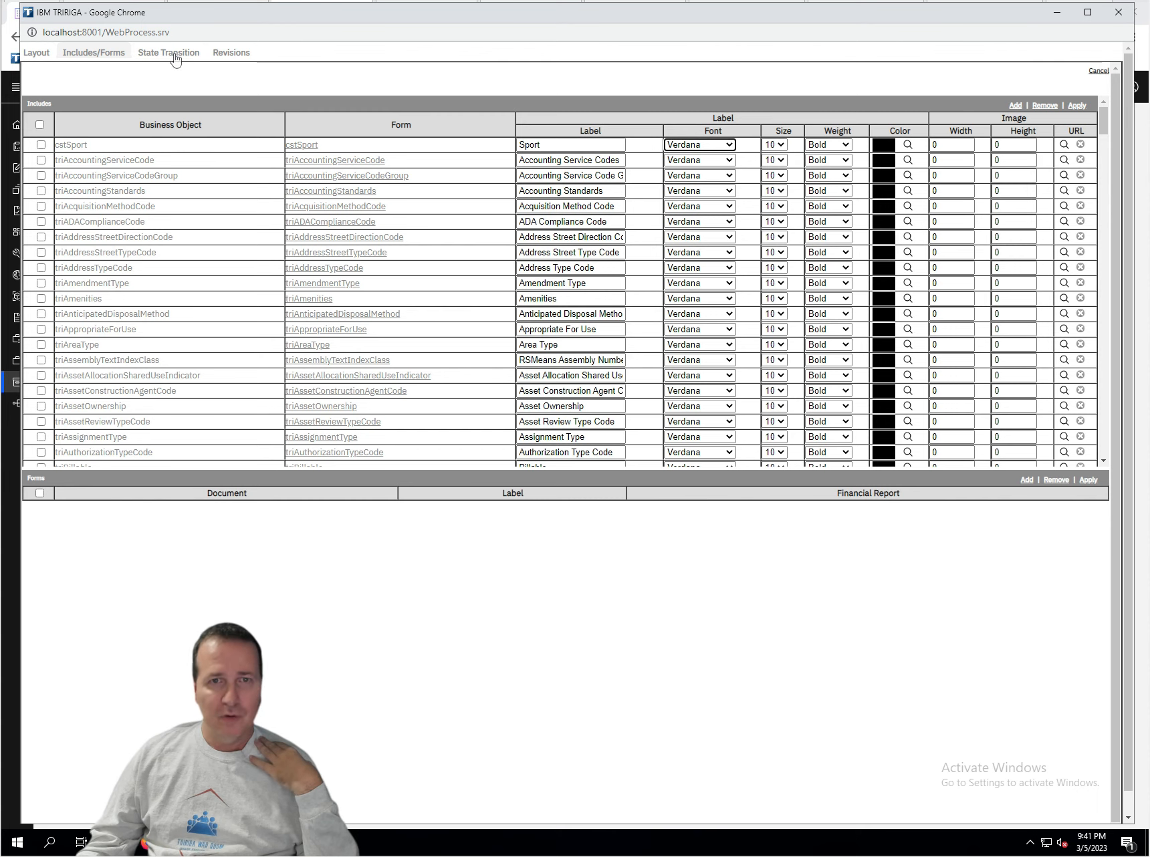
pyautogui.click(1082, 107)
# - Publish the revised triClassification form and close its window after checking the form-level properties
pyautogui.click(36, 53)
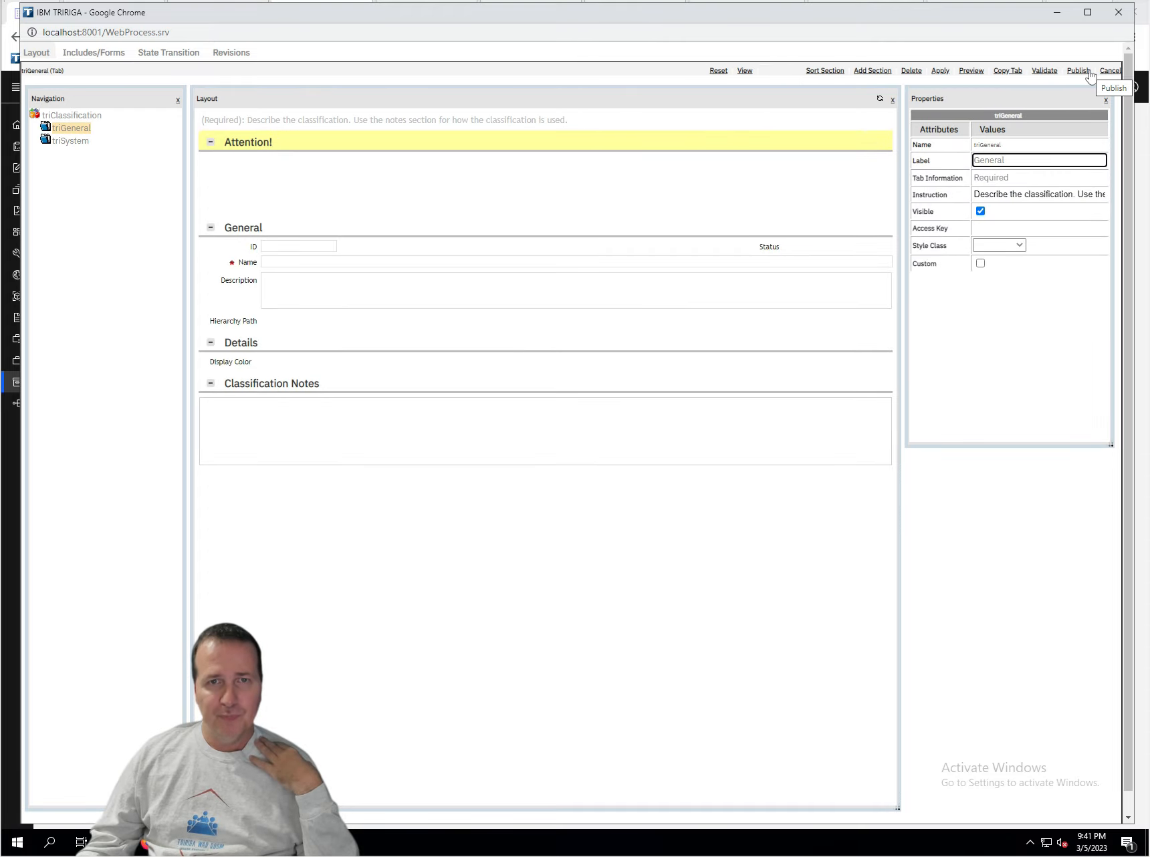
pyautogui.click(1090, 73)
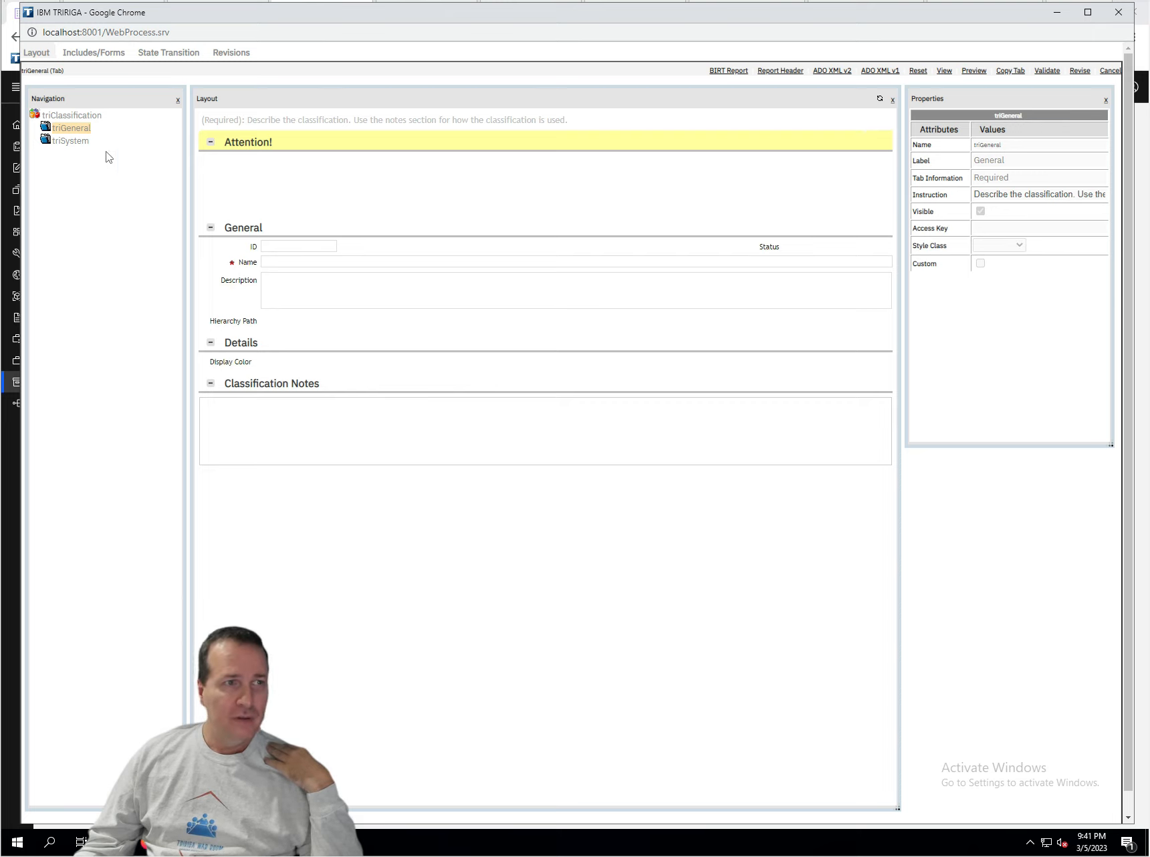
pyautogui.click(67, 116)
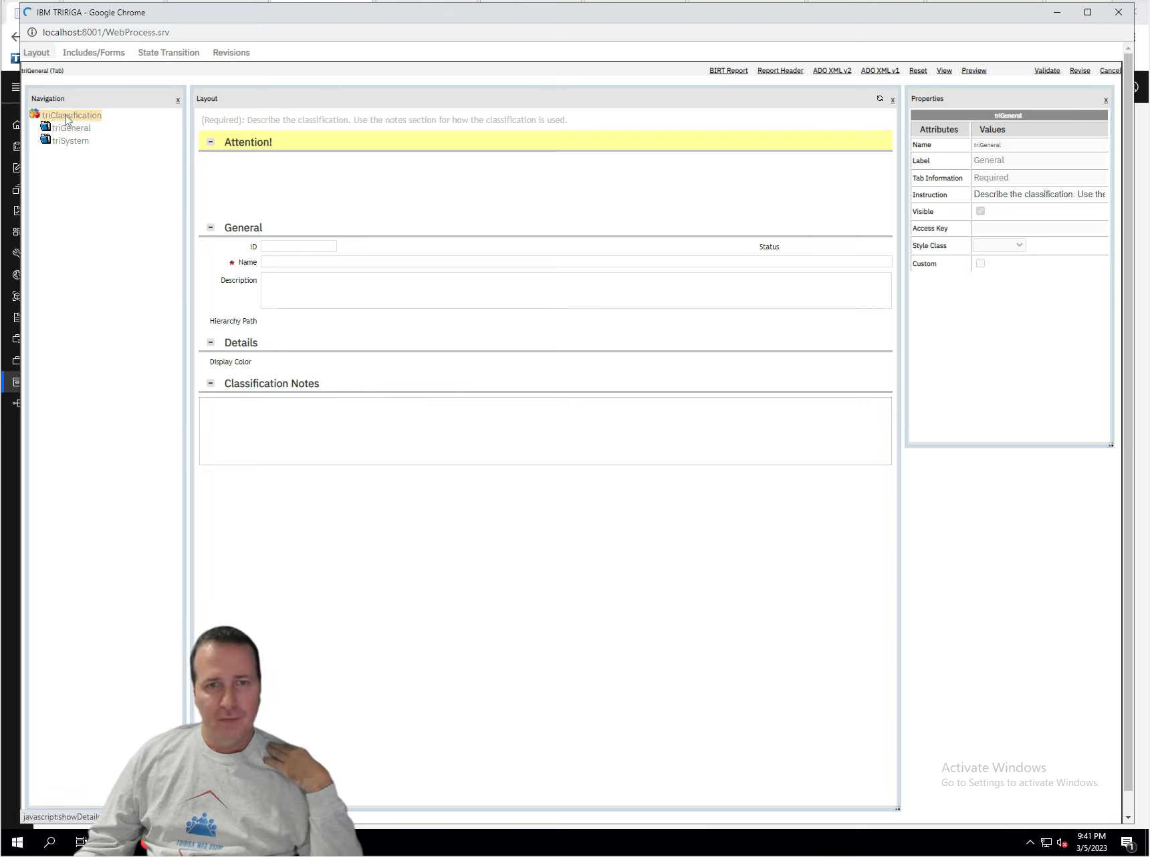
pyautogui.moveTo(1104, 299); pyautogui.dragTo(1112, 389)
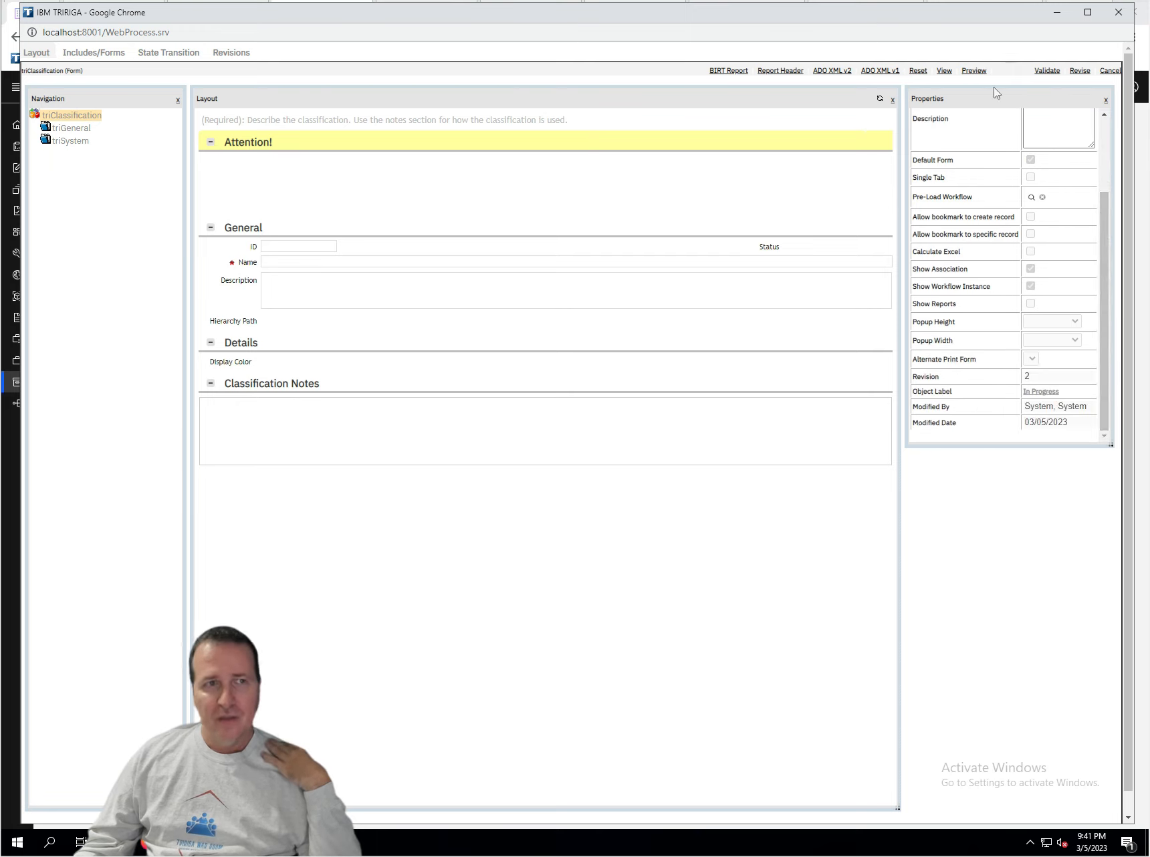
pyautogui.click(1119, 12)
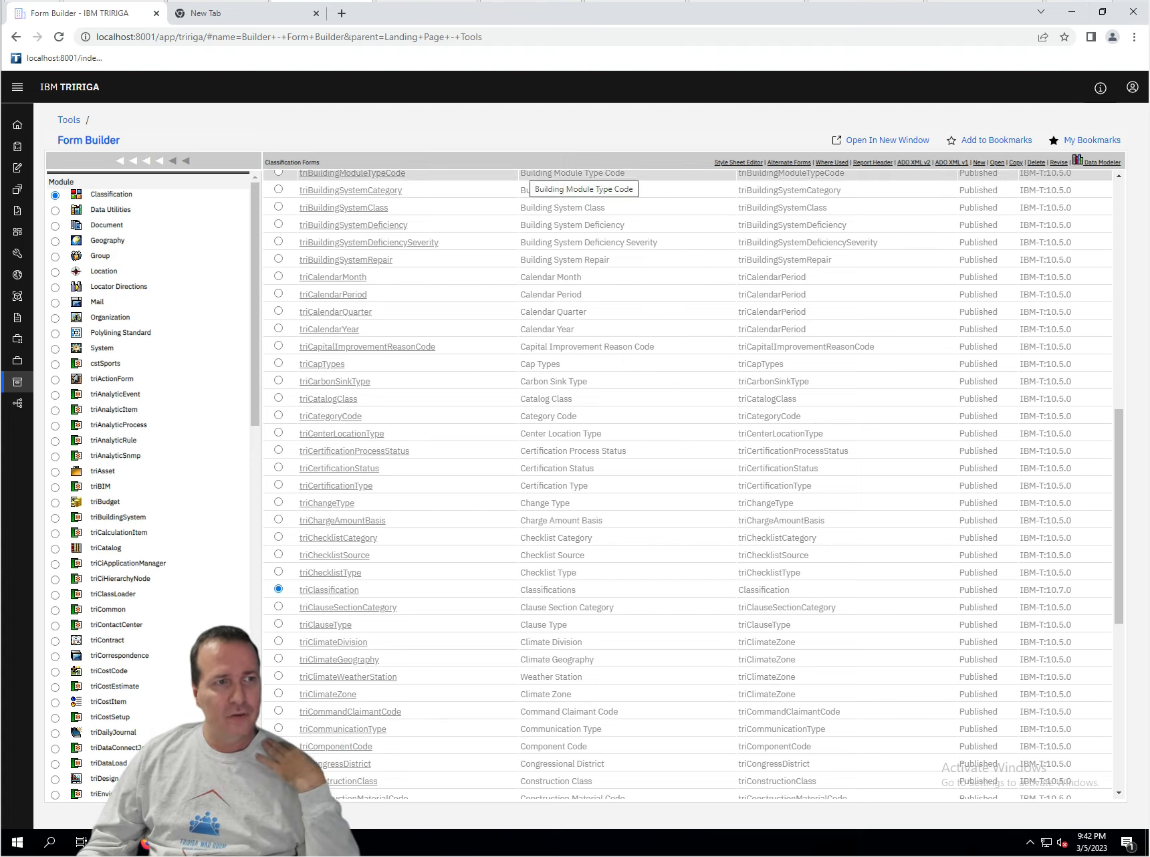
# - Open a new Sport record from the Classifications hierarchy to inspect its form and available actions, and close it without saving
pyautogui.click(69, 120)
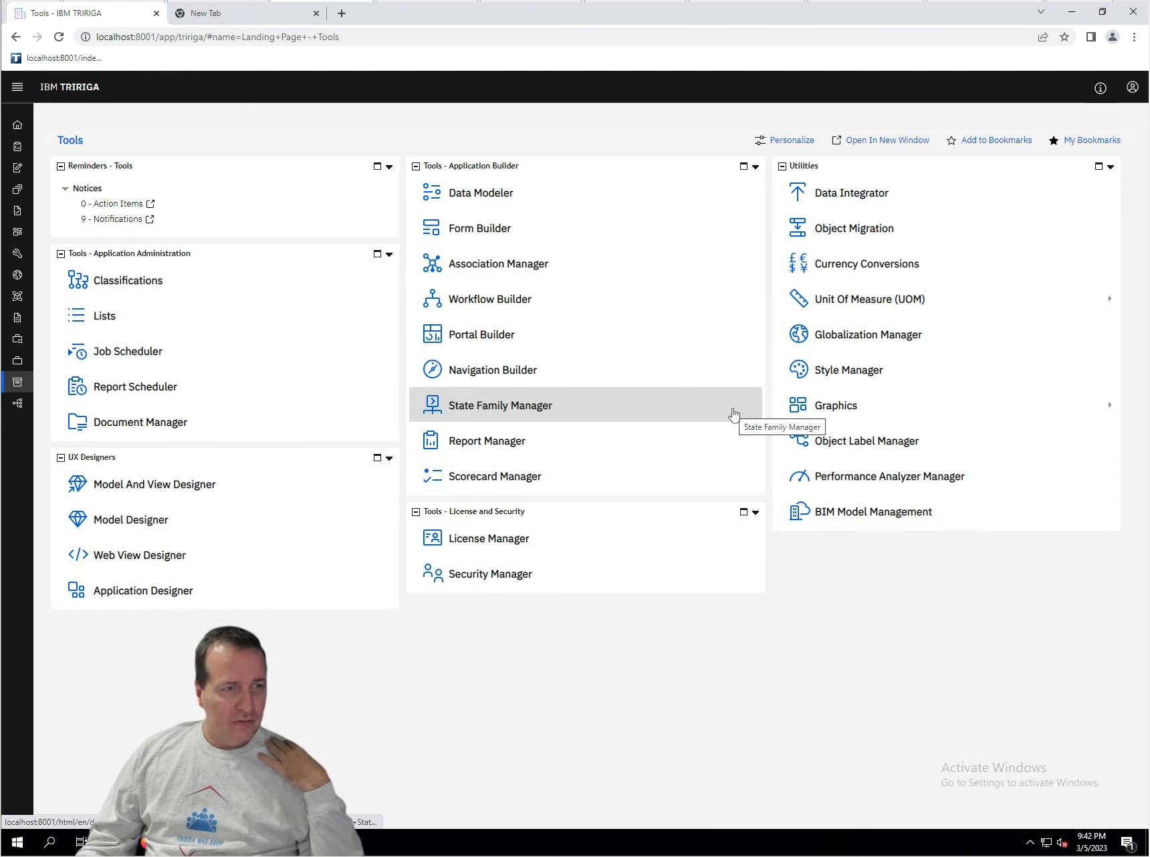
pyautogui.click(164, 282)
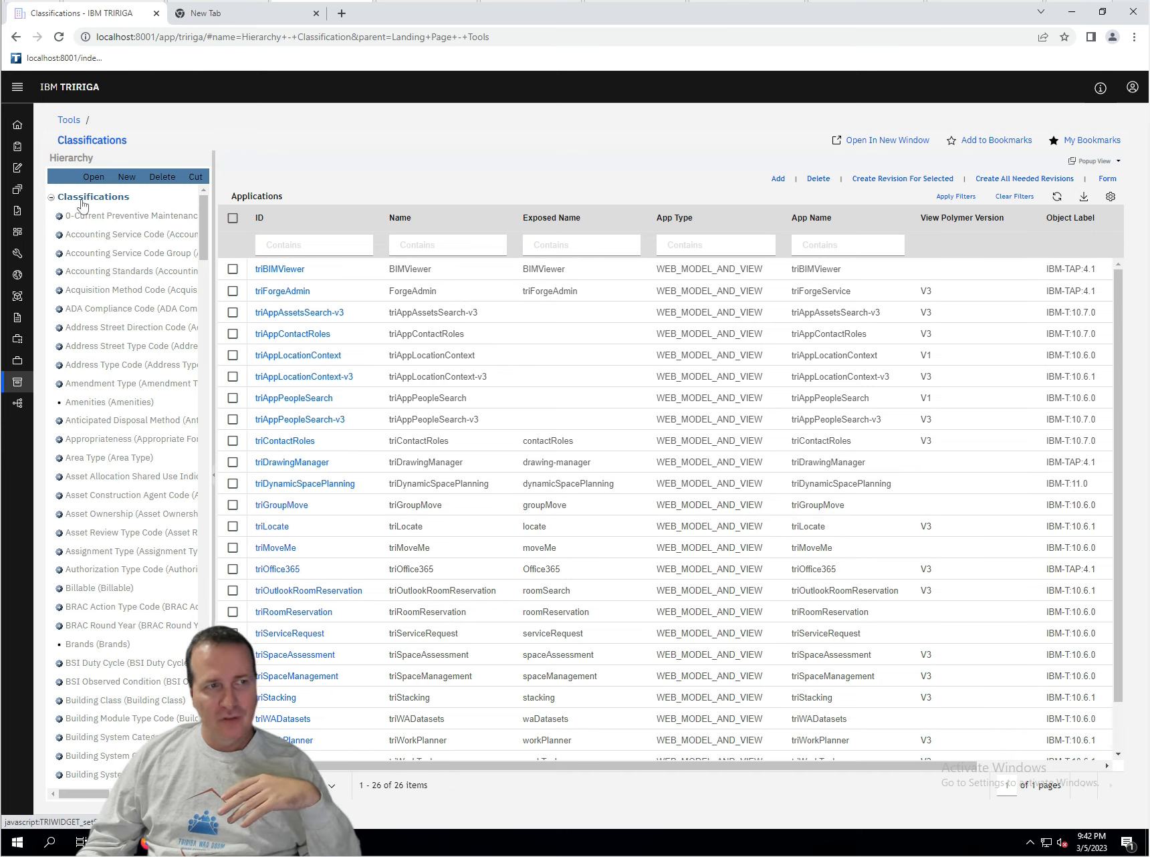
pyautogui.click(122, 177)
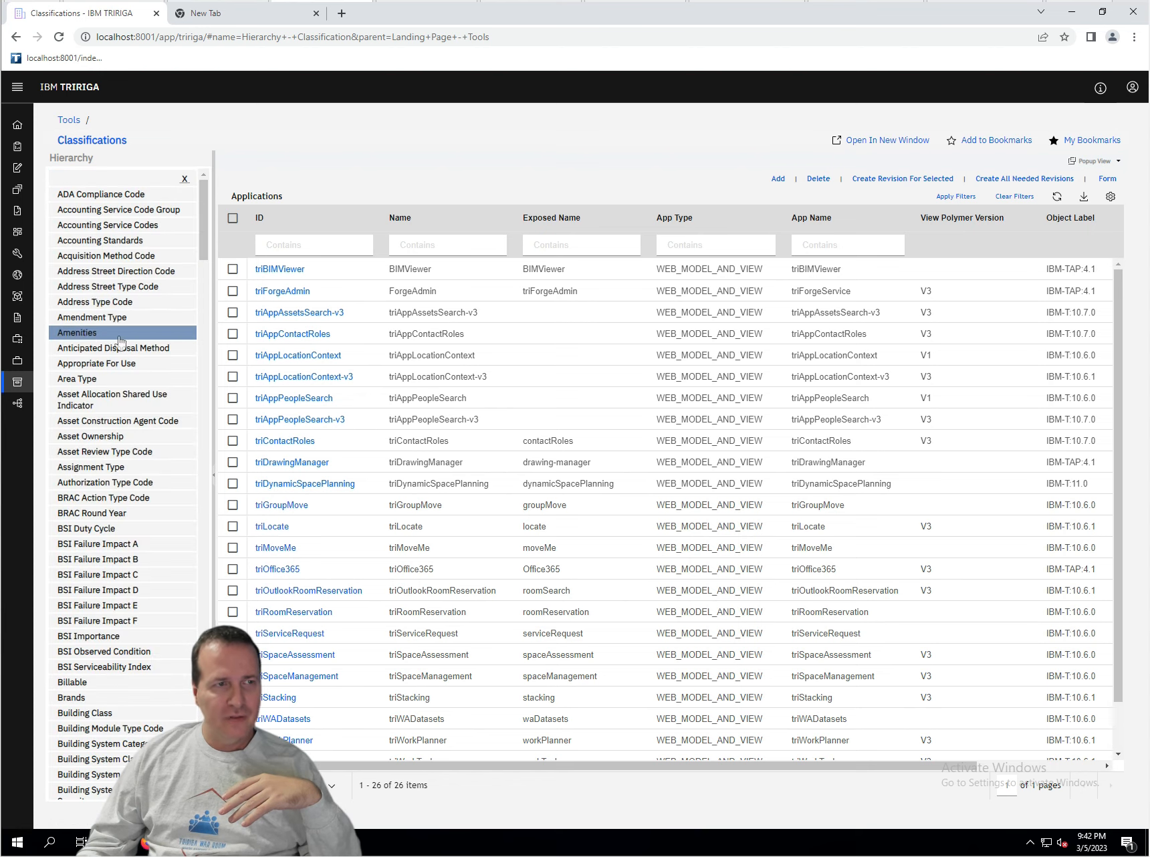
pyautogui.moveTo(205, 208); pyautogui.dragTo(226, 677)
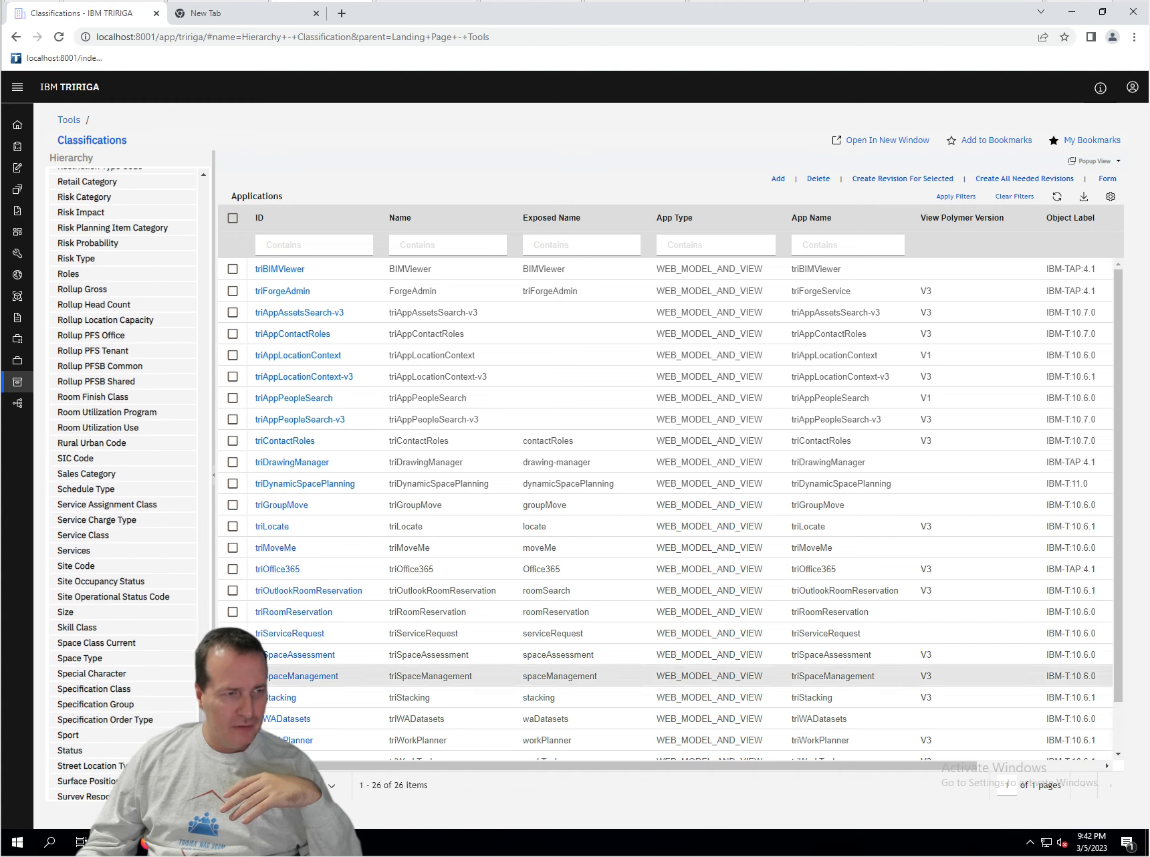
pyautogui.click(77, 735)
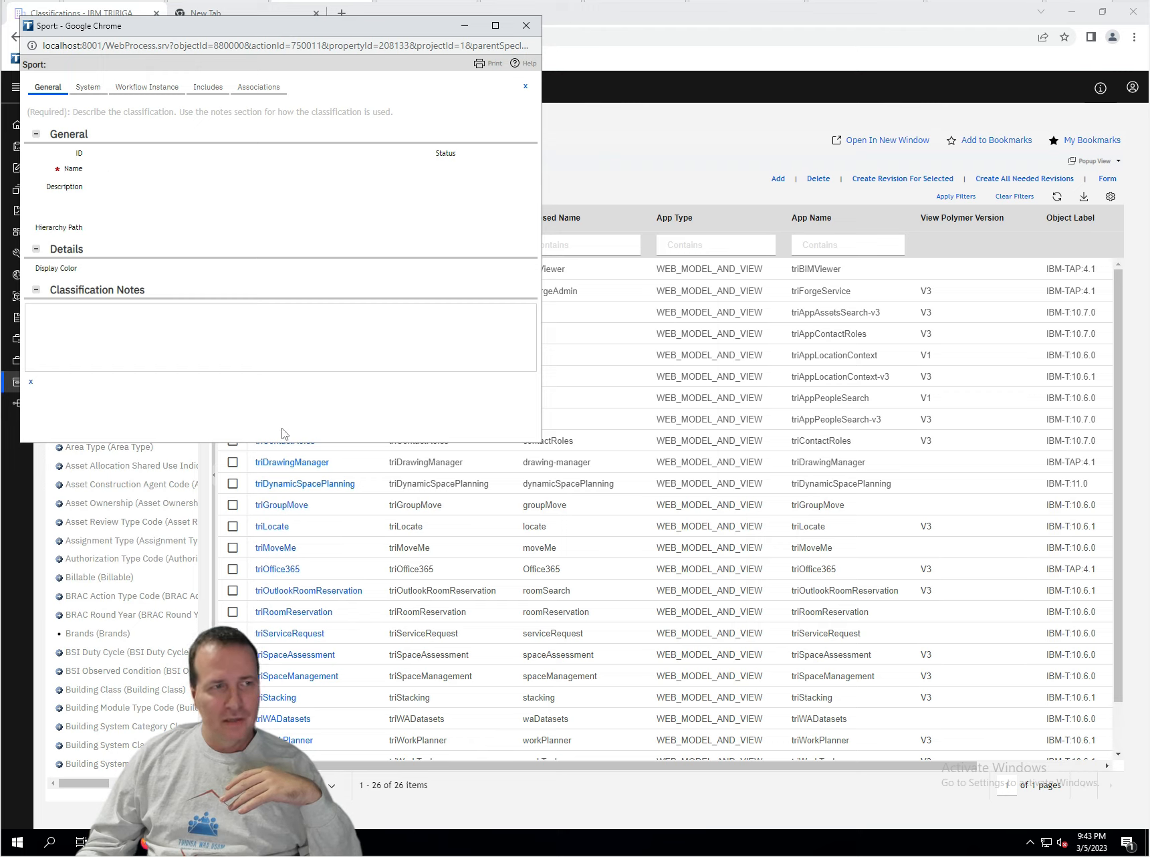
pyautogui.moveTo(368, 273); pyautogui.dragTo(393, 240)
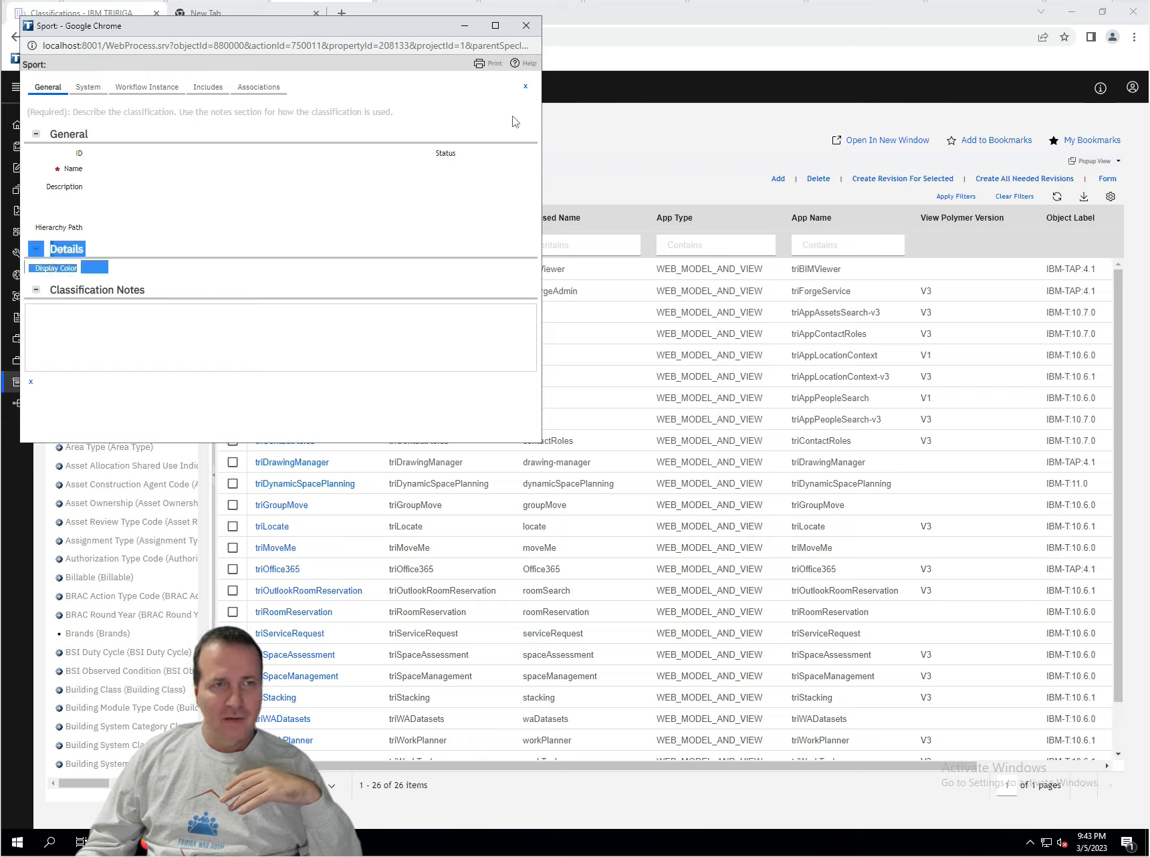
pyautogui.click(277, 320)
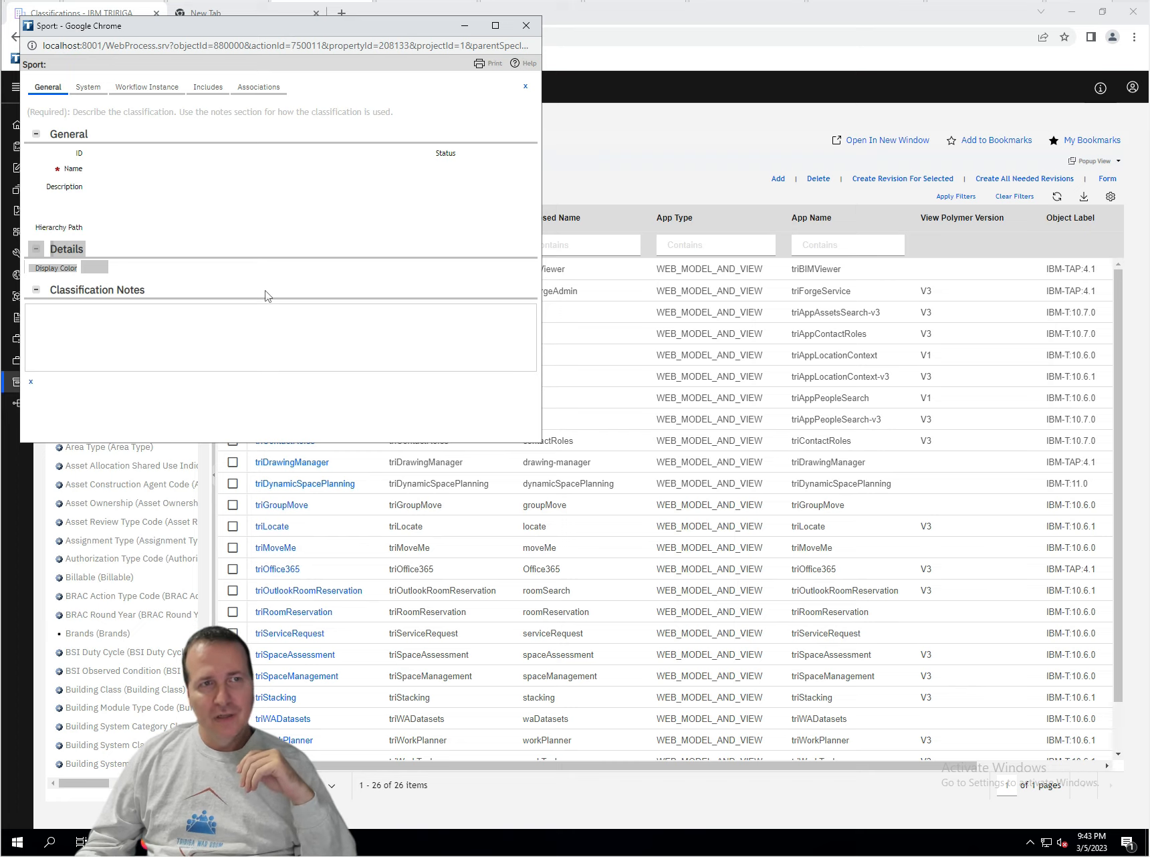
pyautogui.click(526, 25)
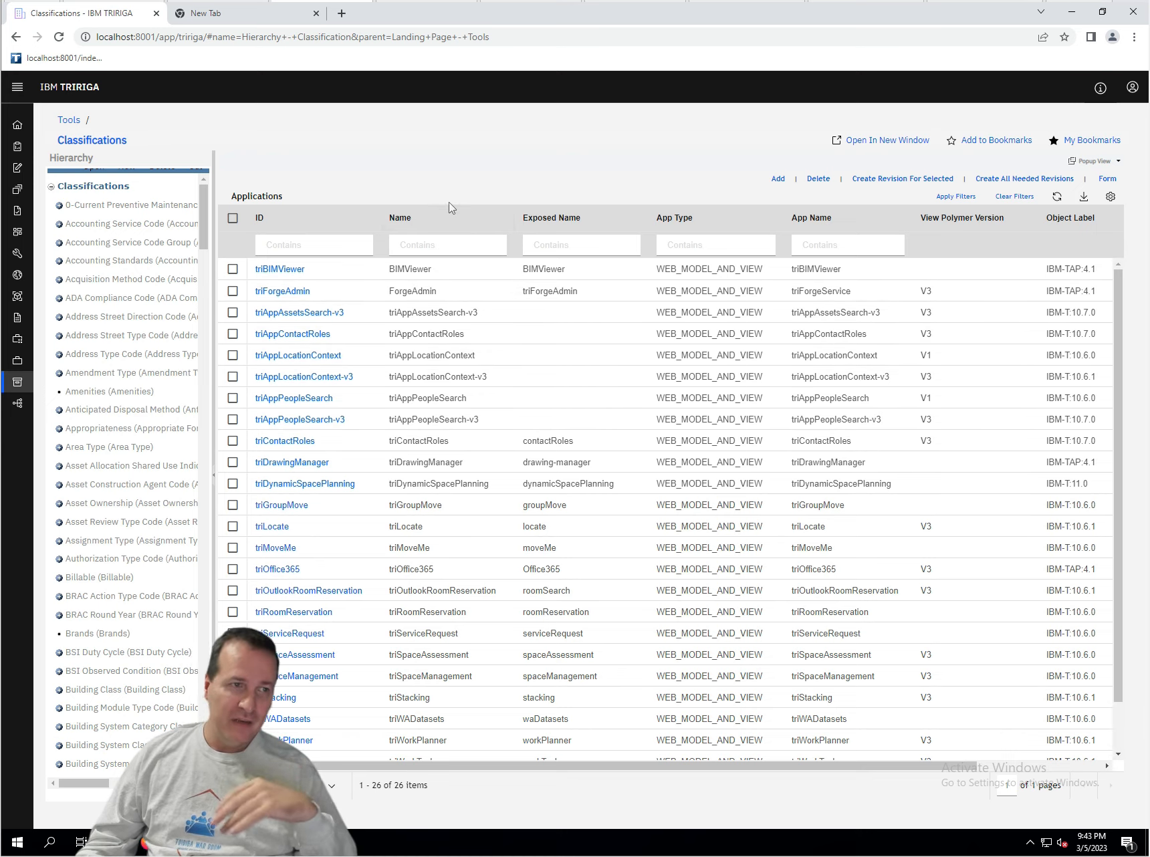
# - Examine the state transitions of the cstSport business object in the Data Modeler and close the diagram
pyautogui.moveTo(103, 129)
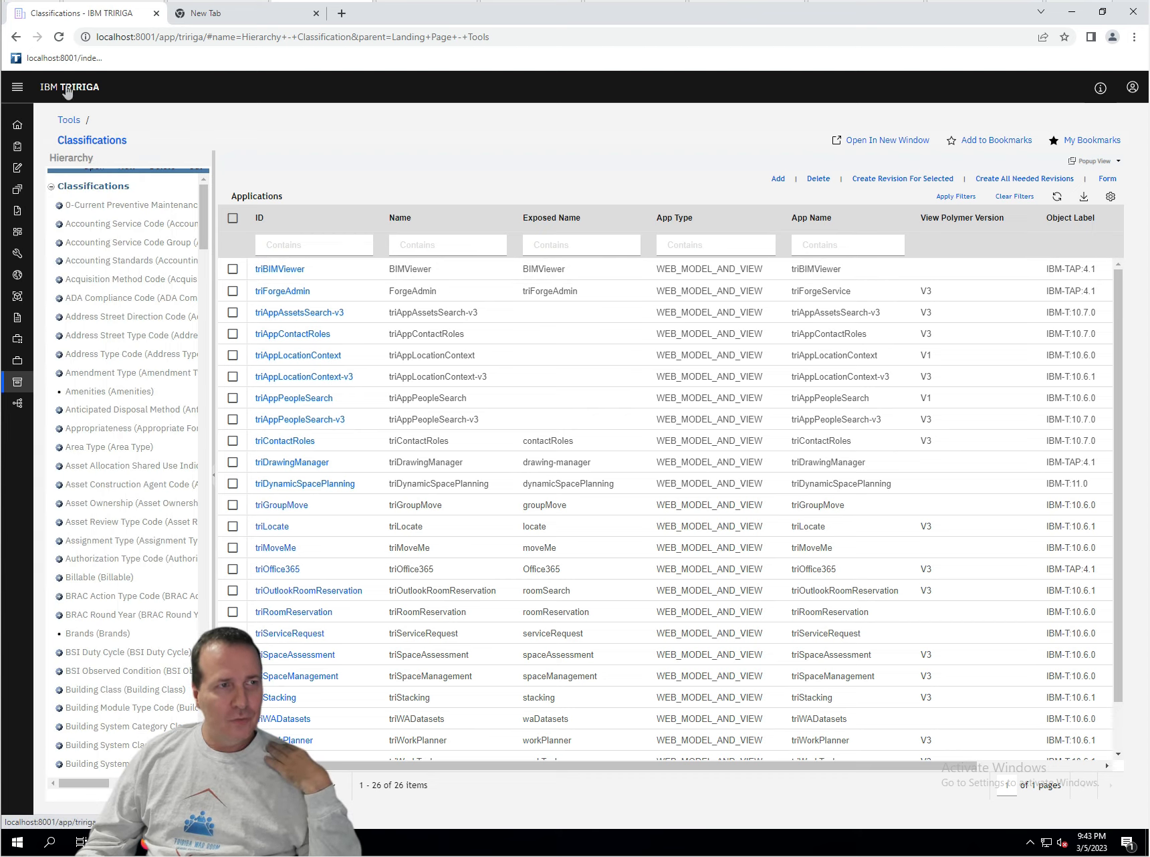
pyautogui.click(68, 120)
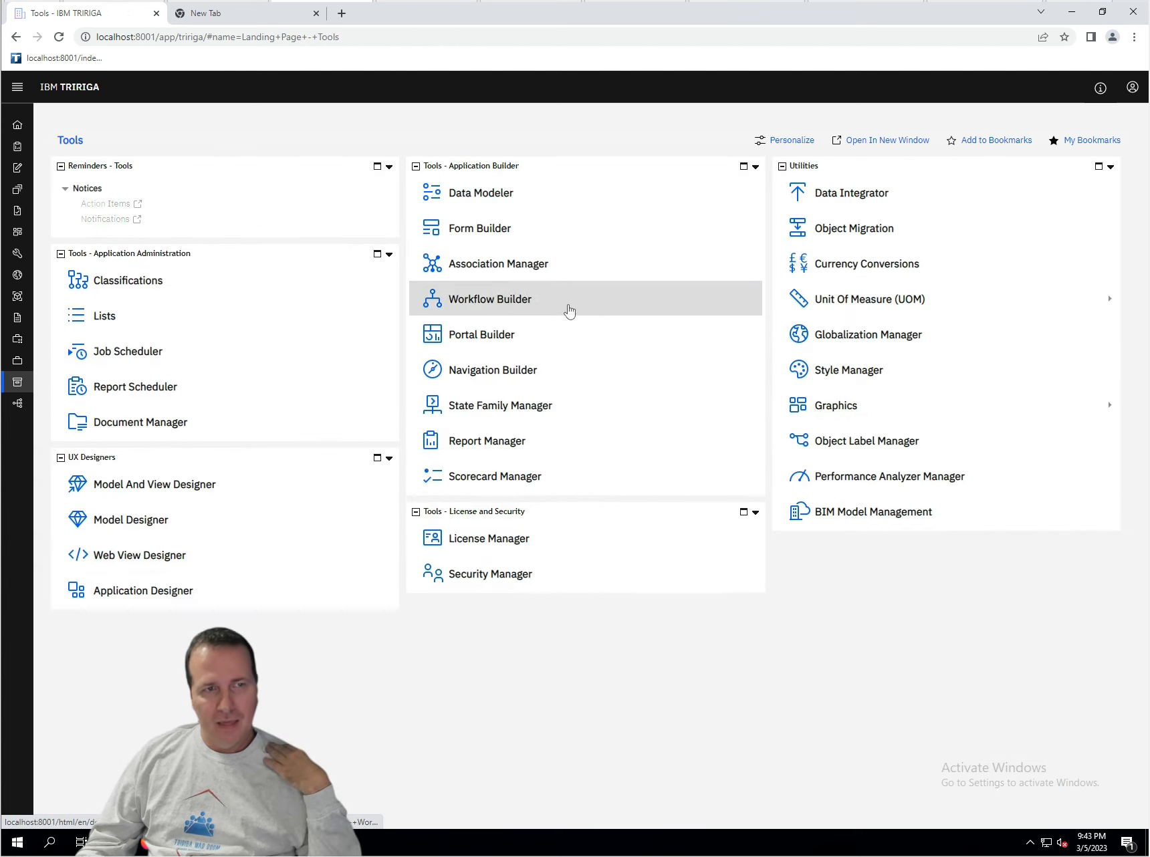
pyautogui.click(486, 198)
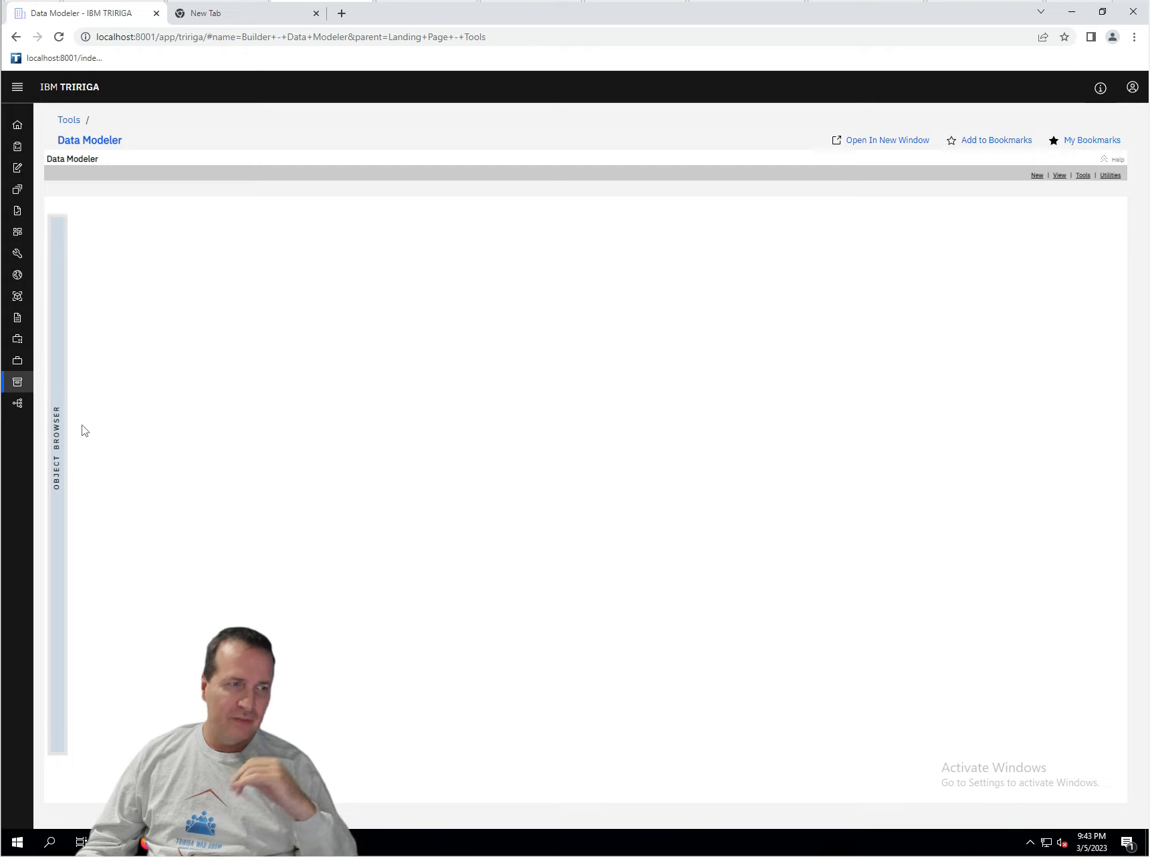
pyautogui.moveTo(65, 377)
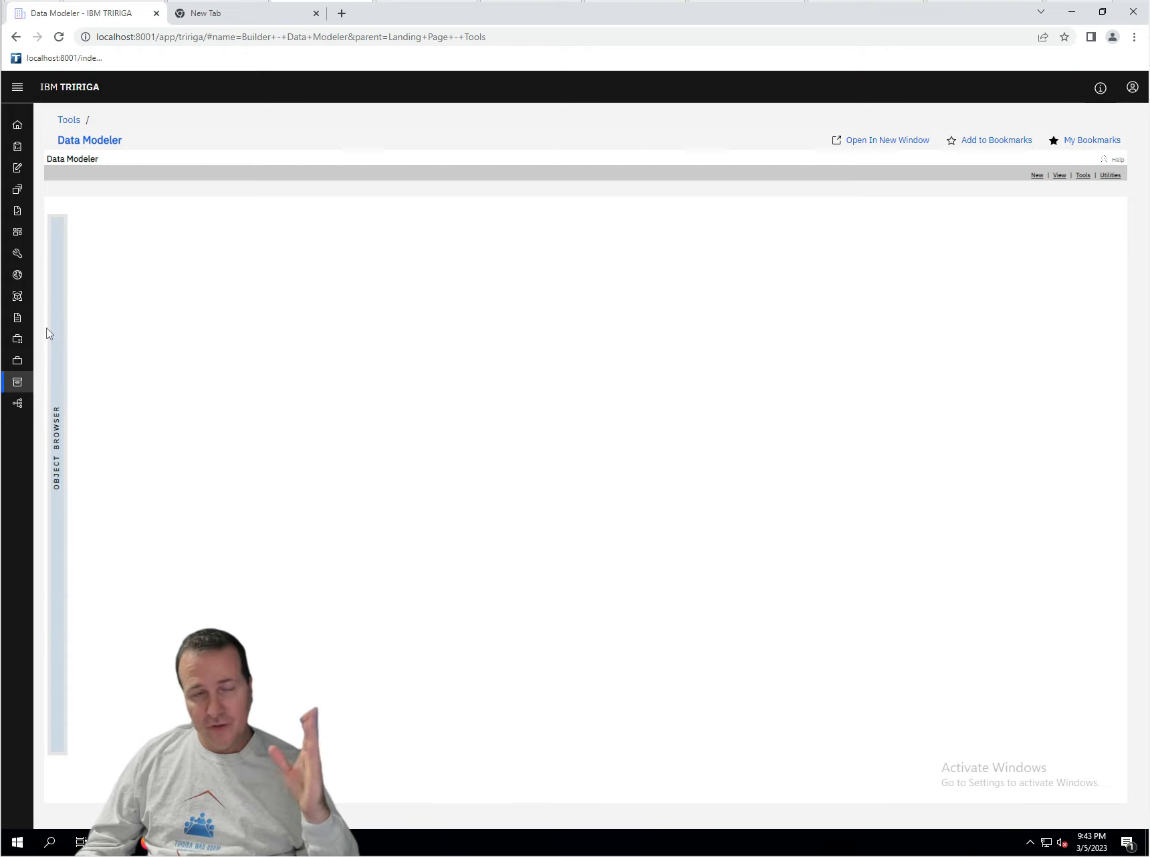
pyautogui.moveTo(57, 311)
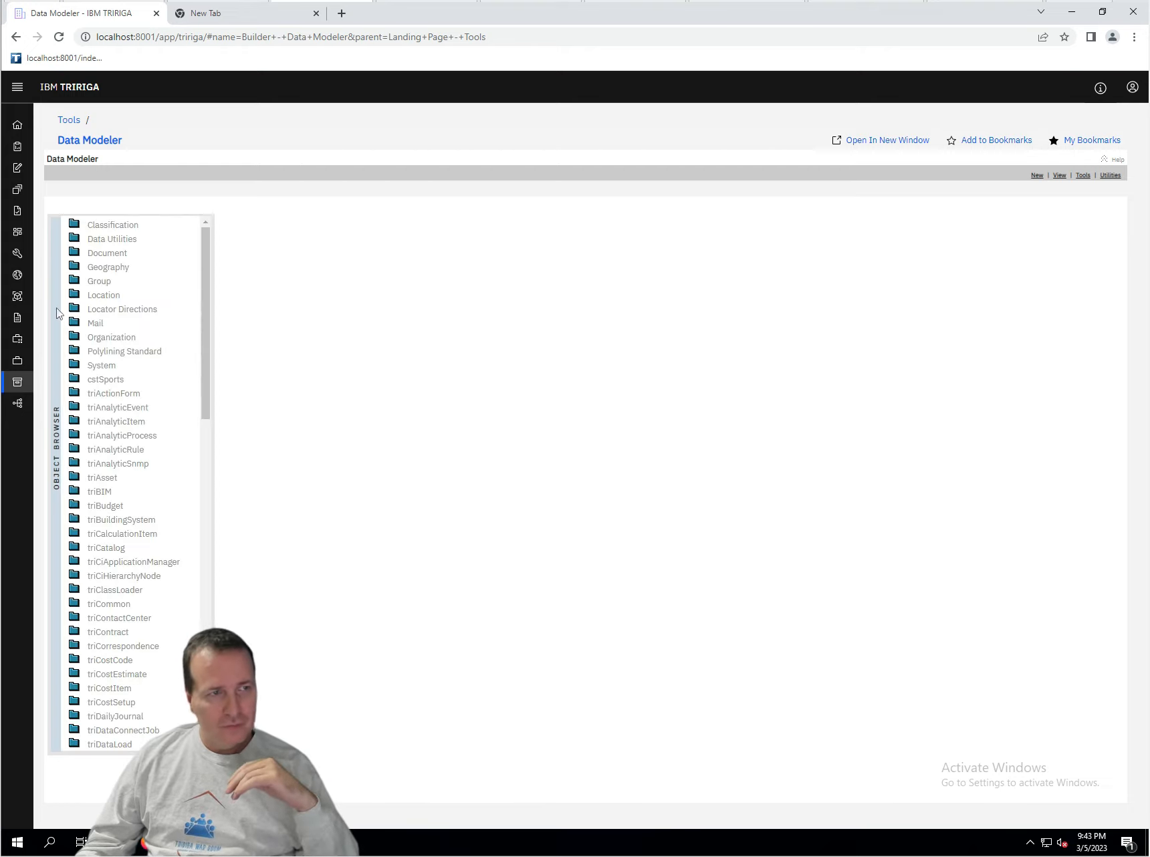
pyautogui.click(75, 227)
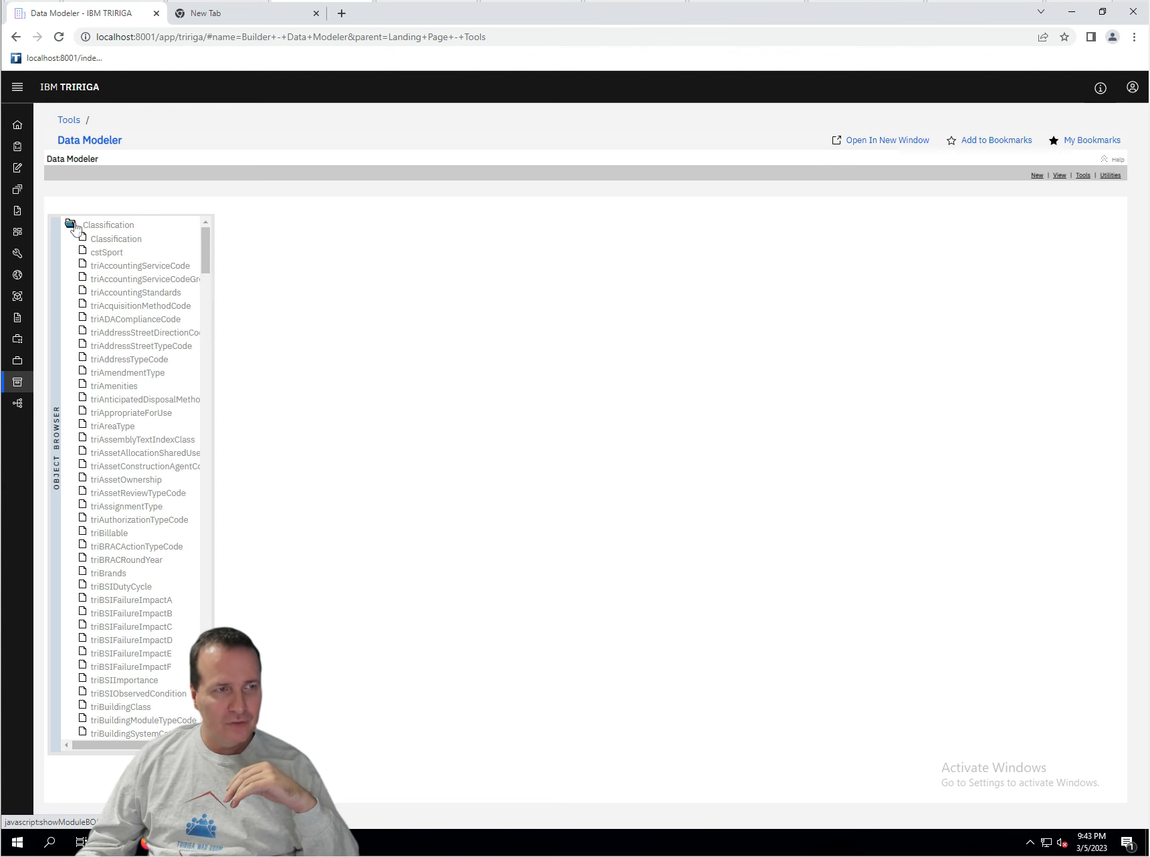
pyautogui.click(105, 252)
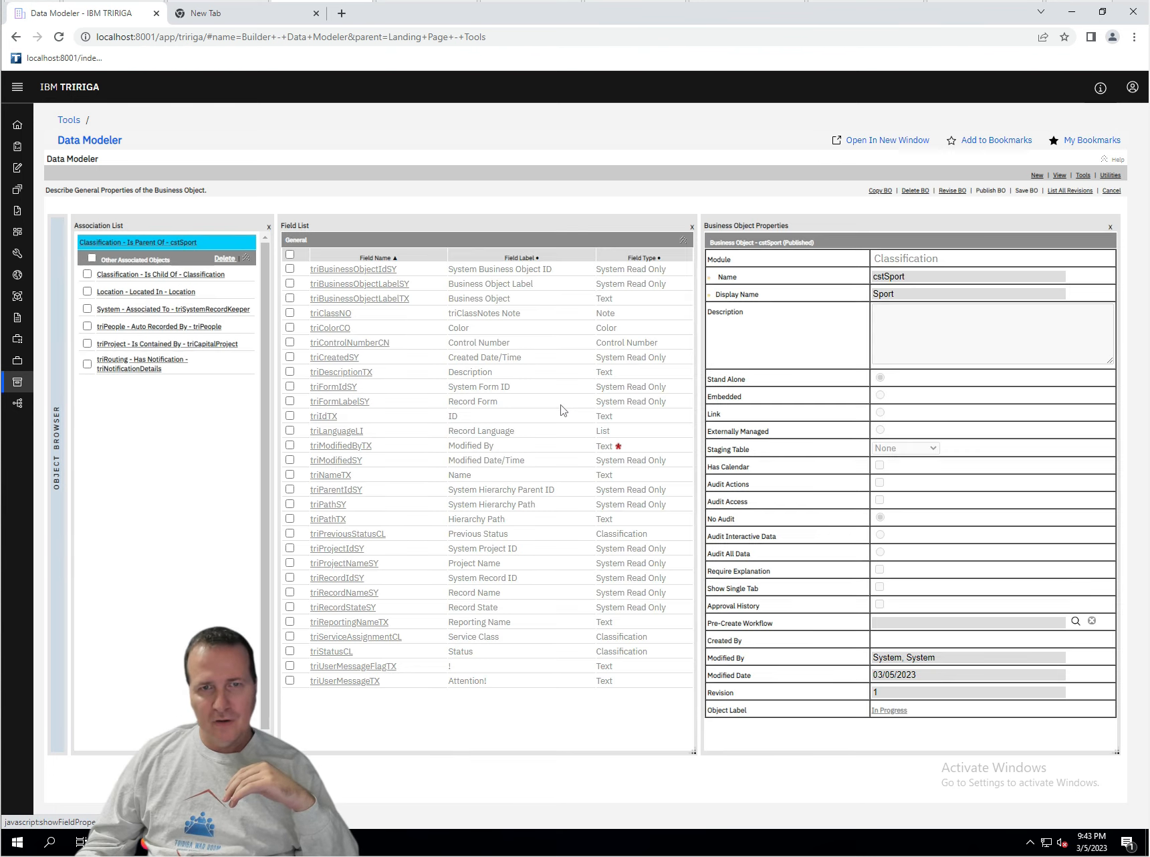
pyautogui.click(1084, 175)
pyautogui.click(1027, 215)
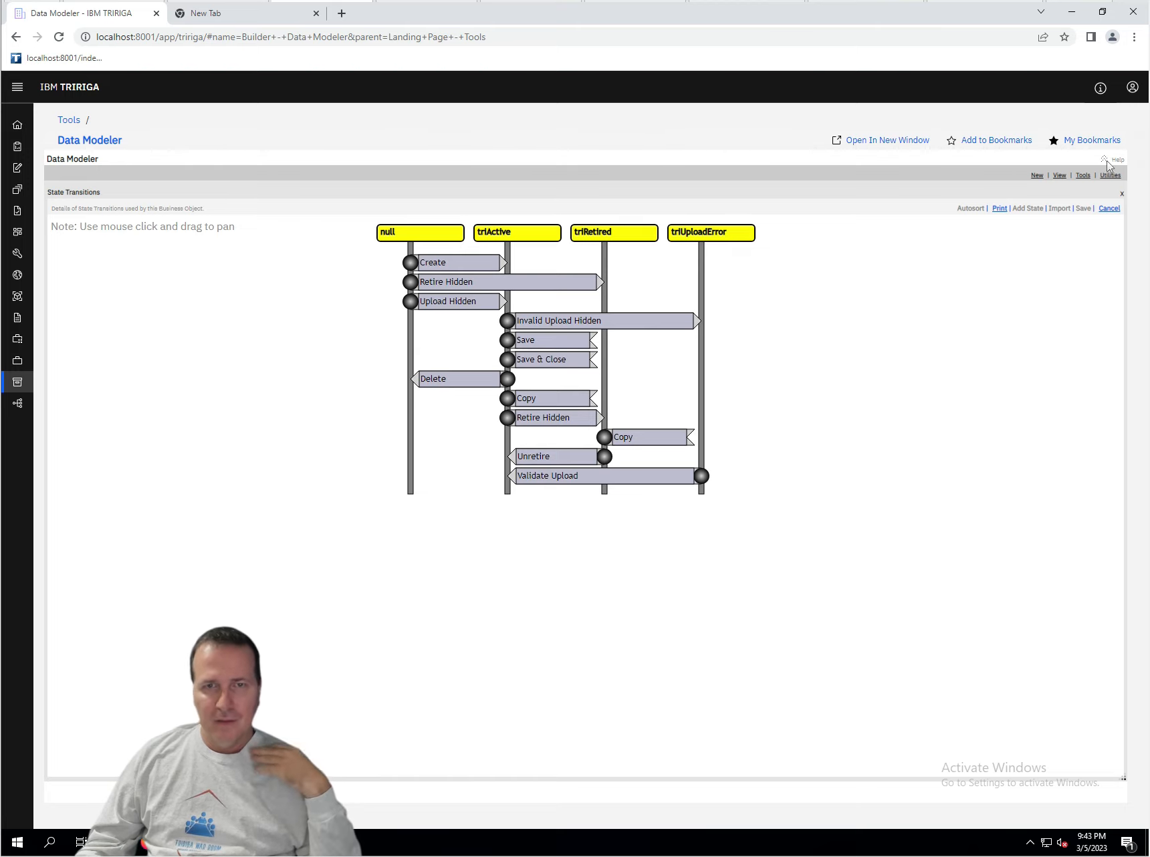
pyautogui.click(1121, 196)
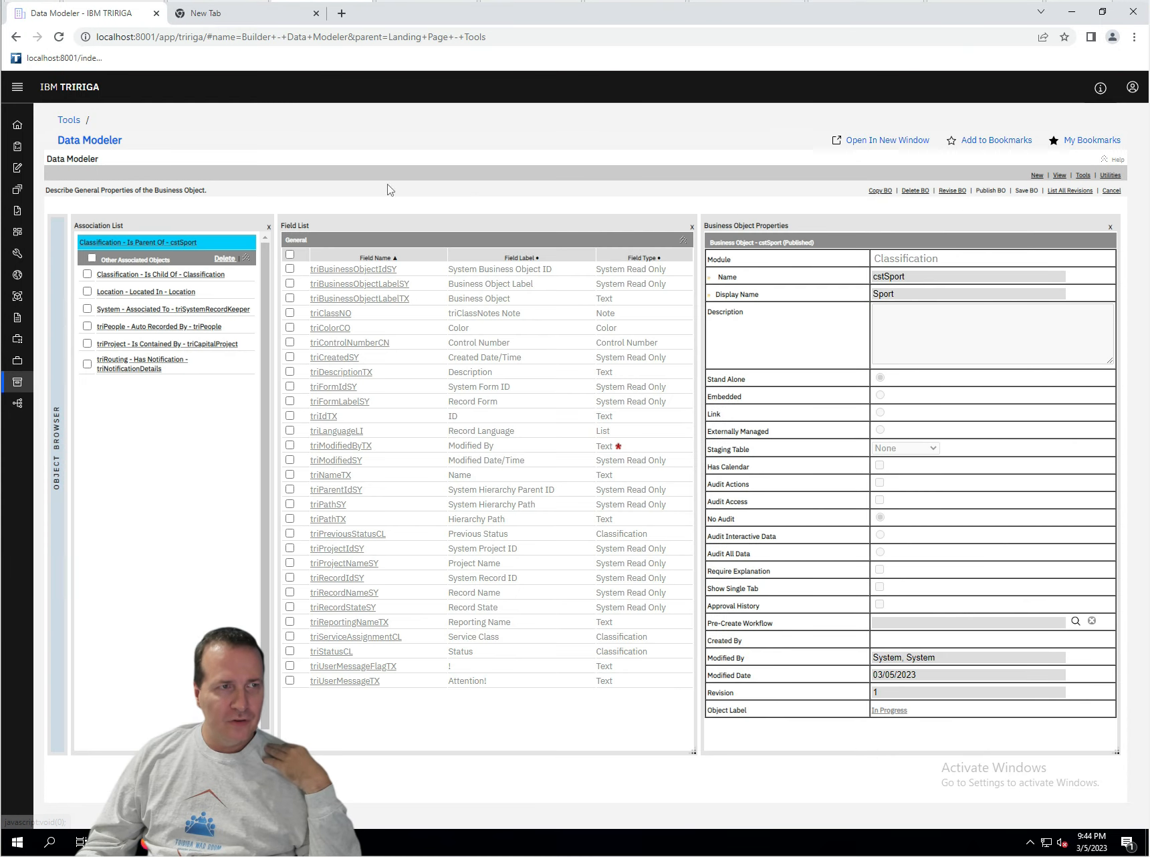
# - Open the cstSport form from the Classification forms in Form Builder and start a revision of it
pyautogui.click(68, 120)
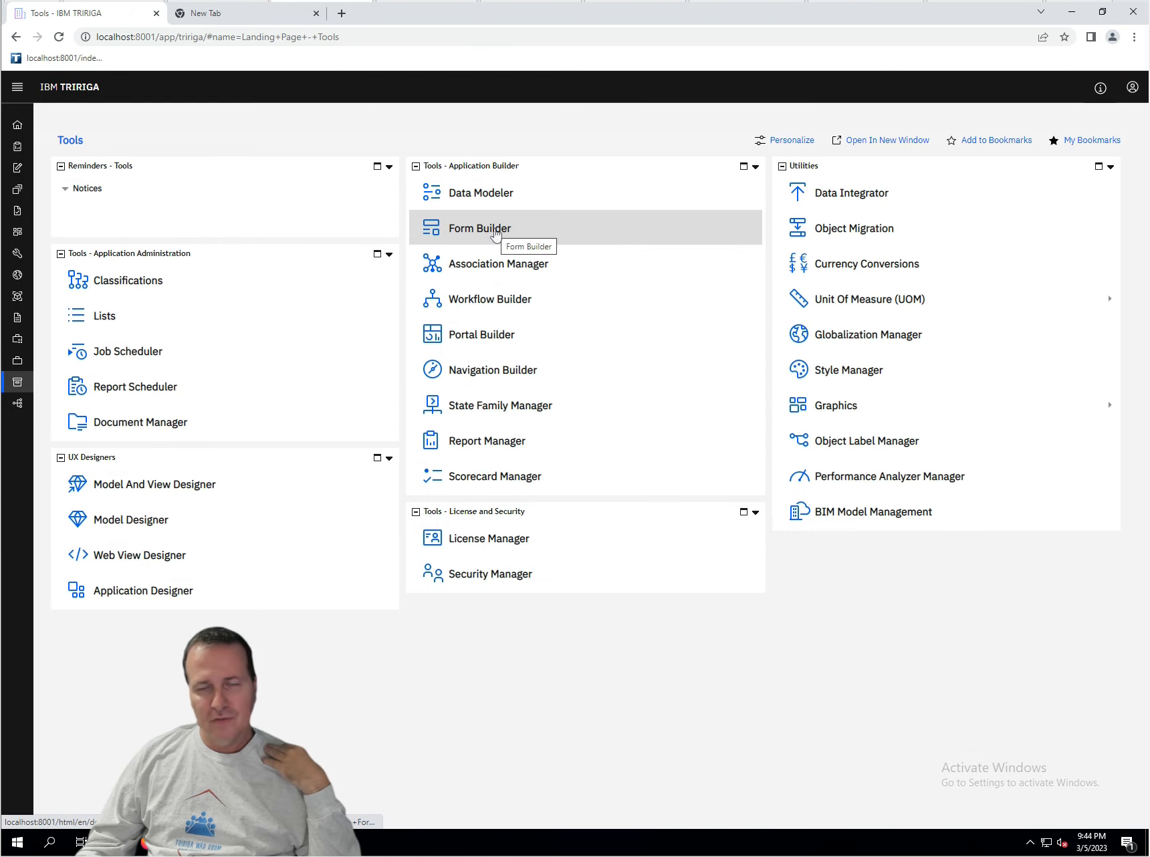
pyautogui.click(496, 231)
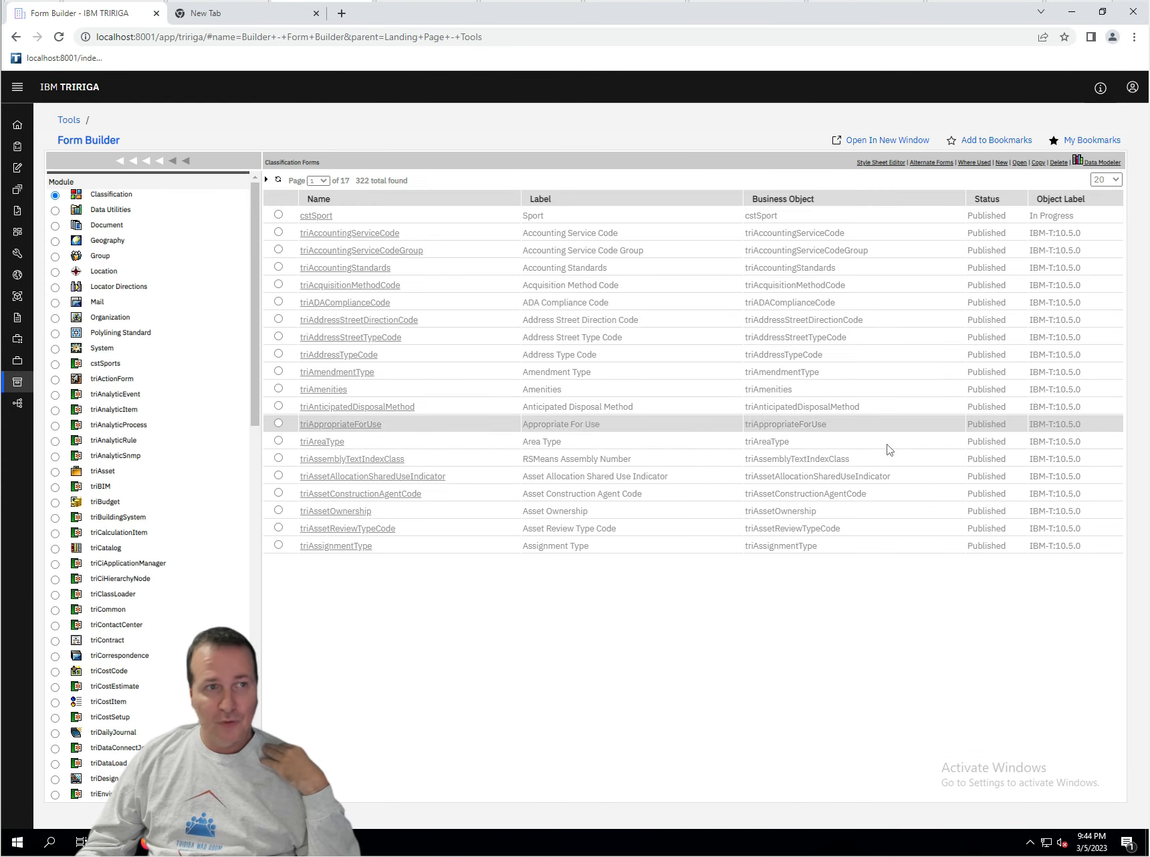
pyautogui.click(308, 216)
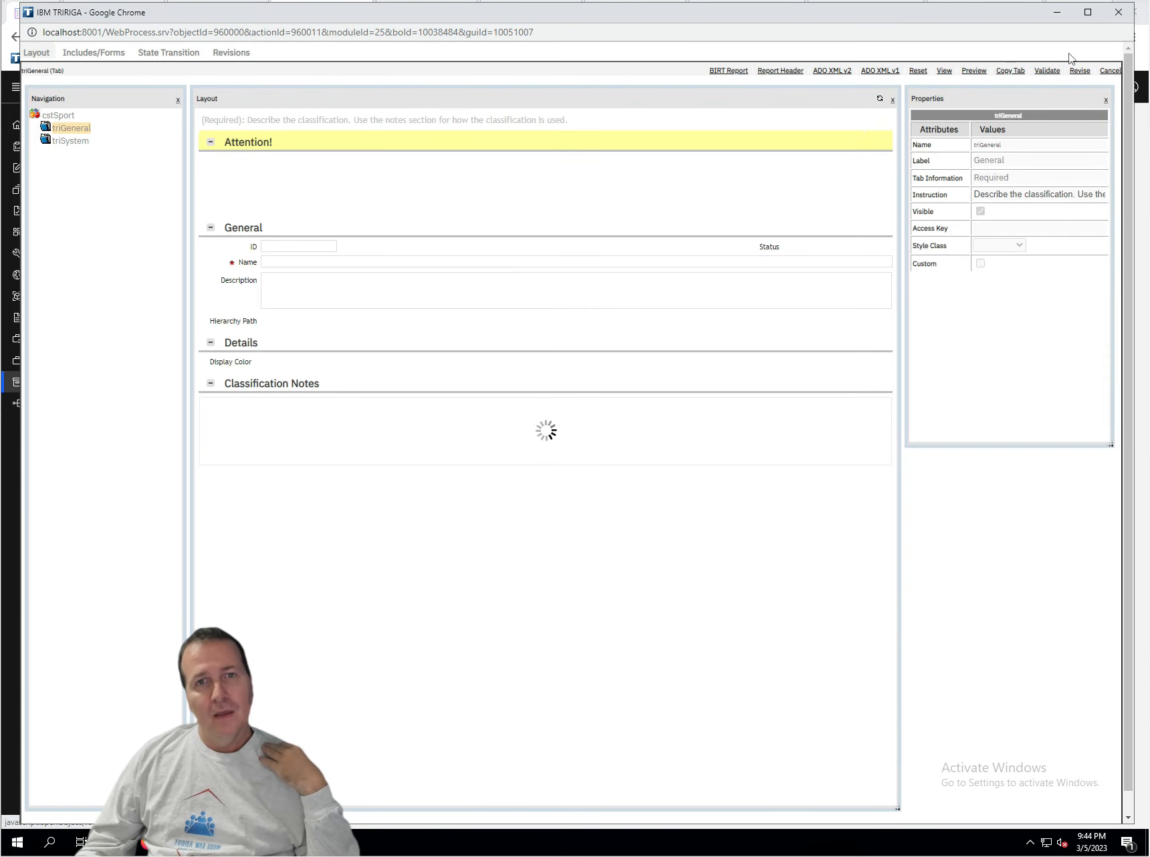
pyautogui.click(1078, 71)
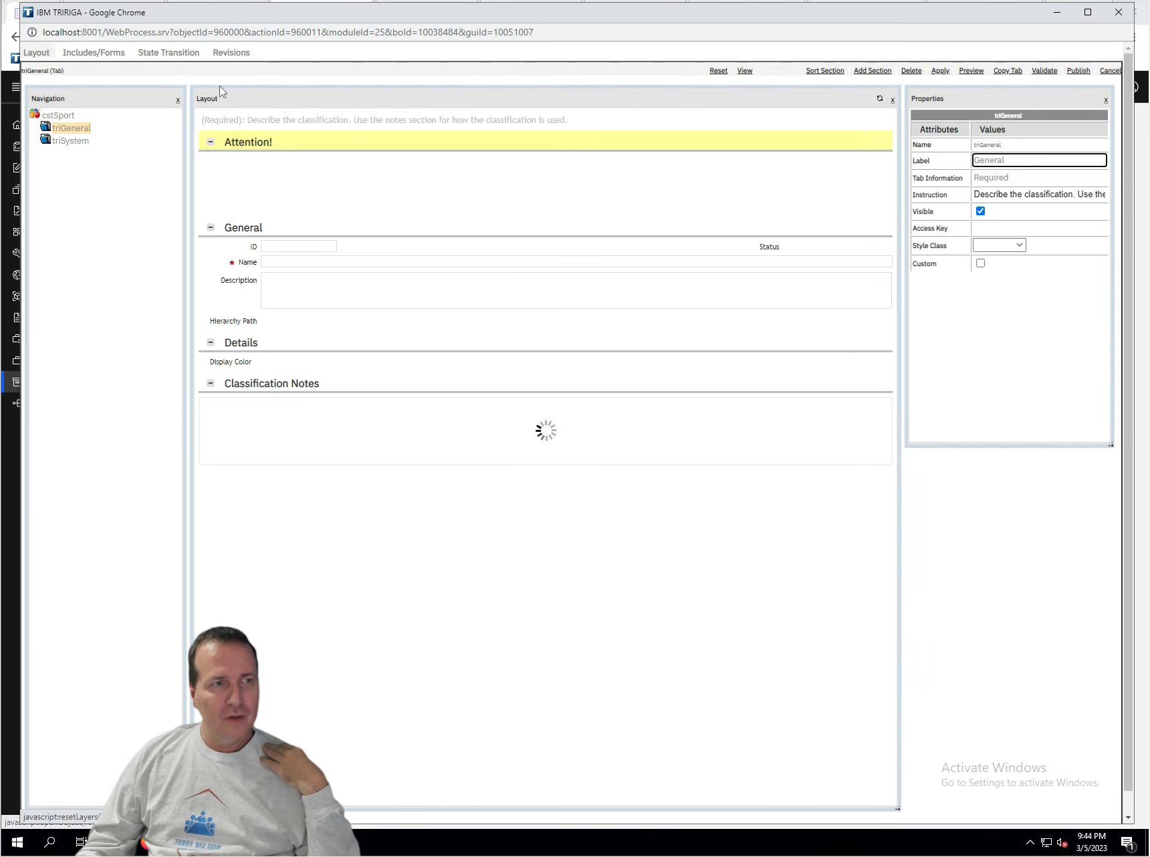
# - Add all the missing state transitions offered by Find to the cstSport form's transition diagram, and inspect the Create transition's properties
pyautogui.click(158, 53)
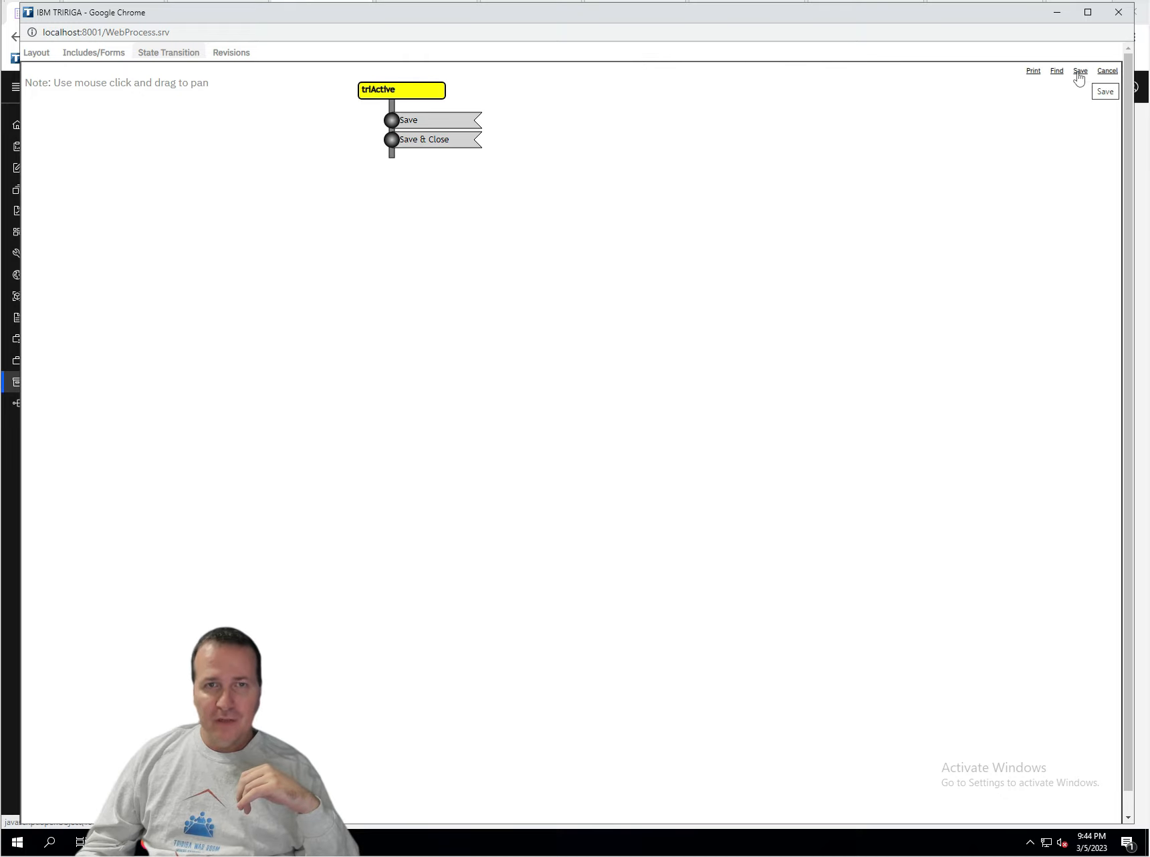
pyautogui.click(1057, 72)
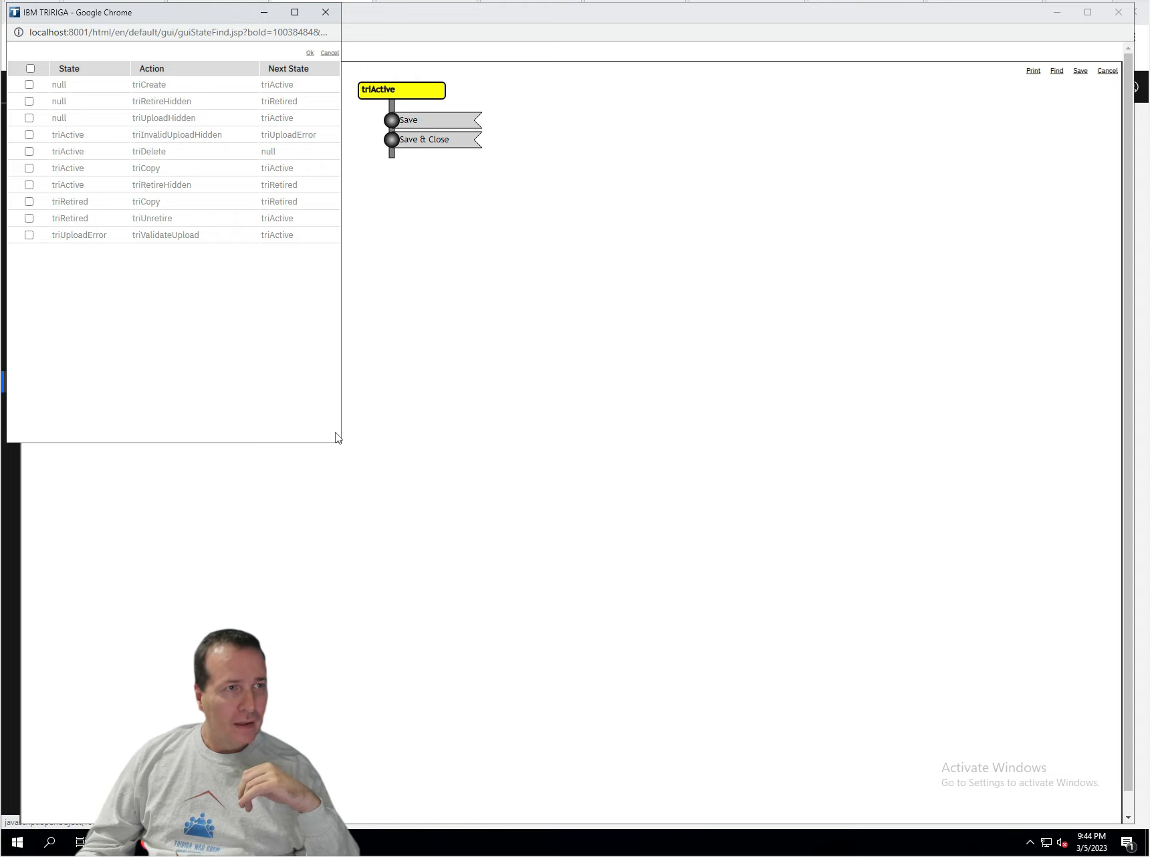
pyautogui.click(30, 69)
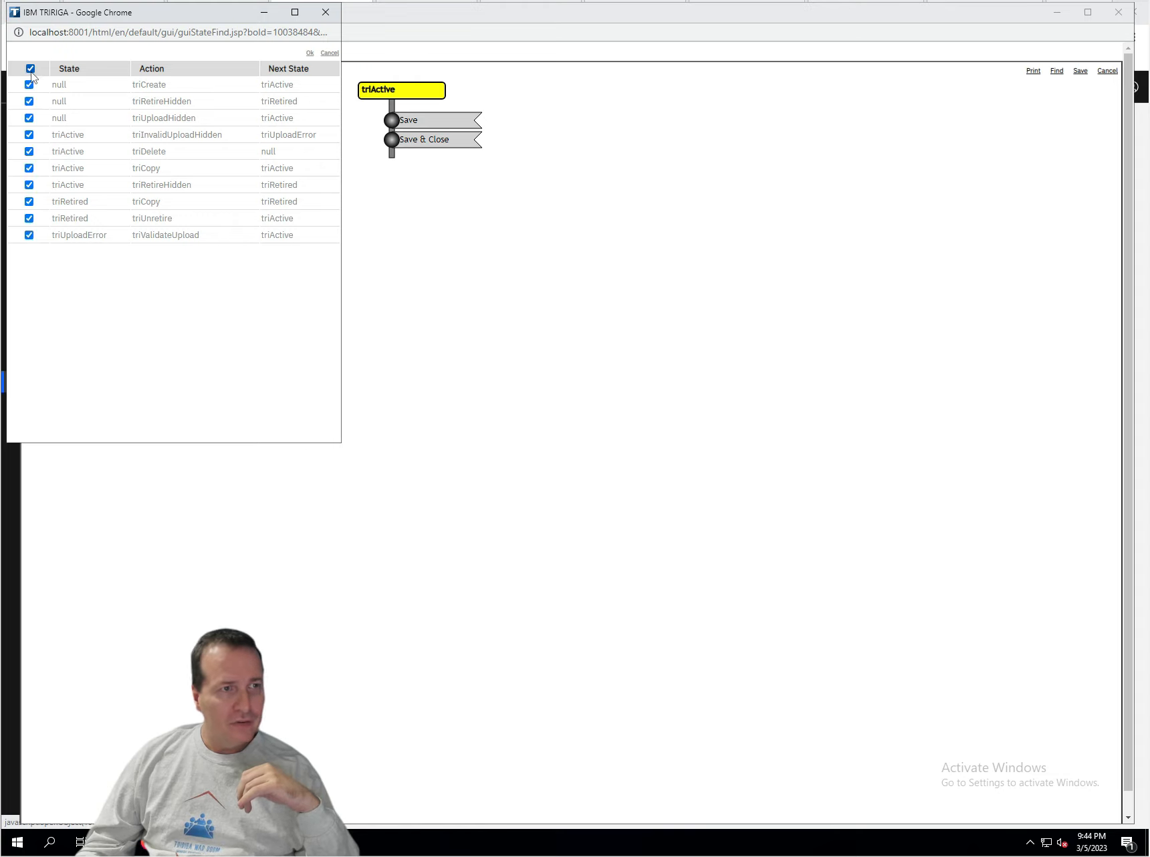
pyautogui.click(310, 54)
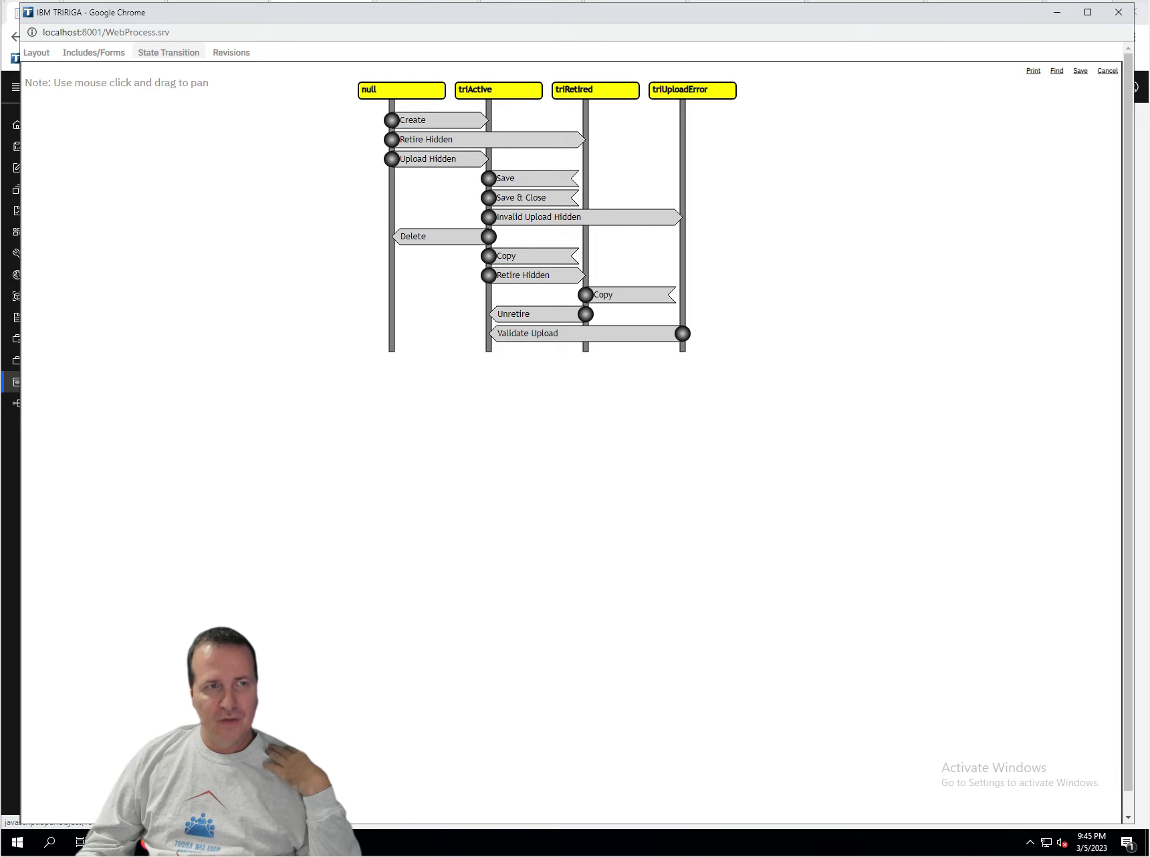
pyautogui.click(436, 121)
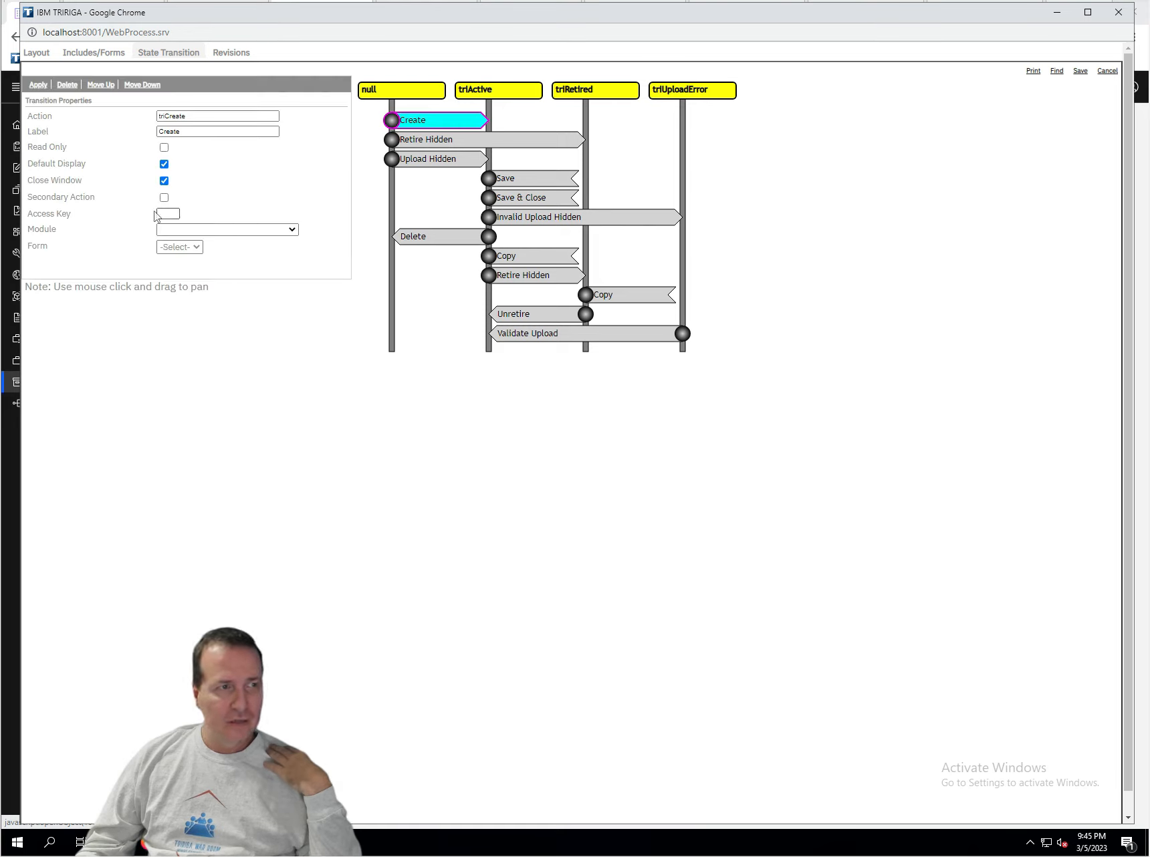
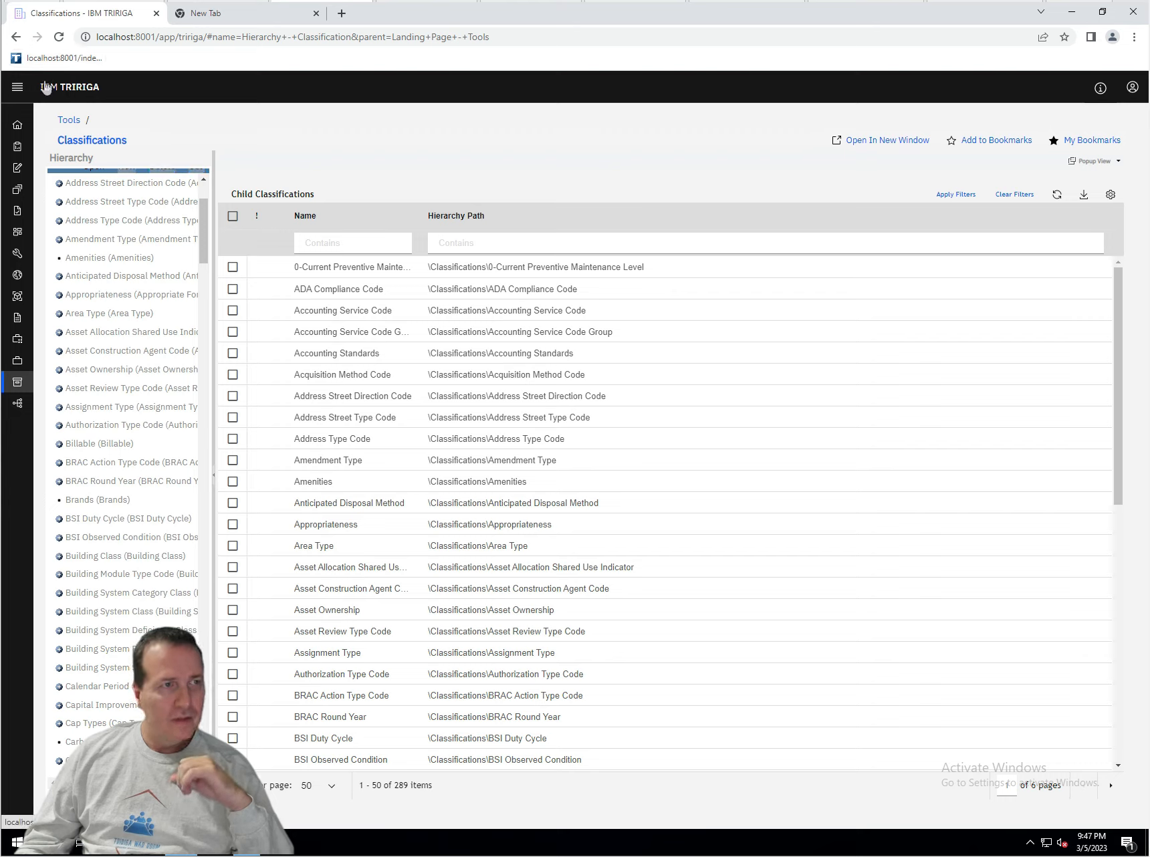
# - Create a new Sport record named "Sport" directly under the root of the Classifications hierarchy
pyautogui.click(69, 120)
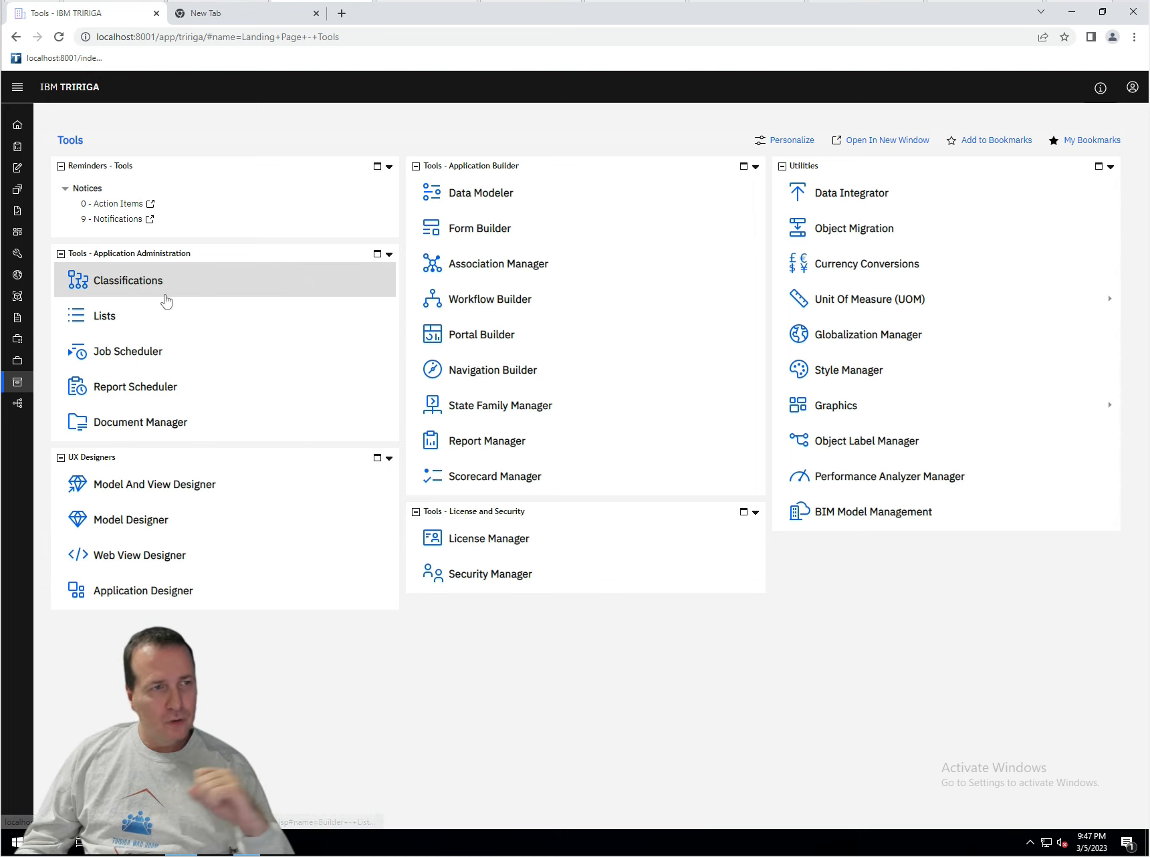
pyautogui.click(145, 292)
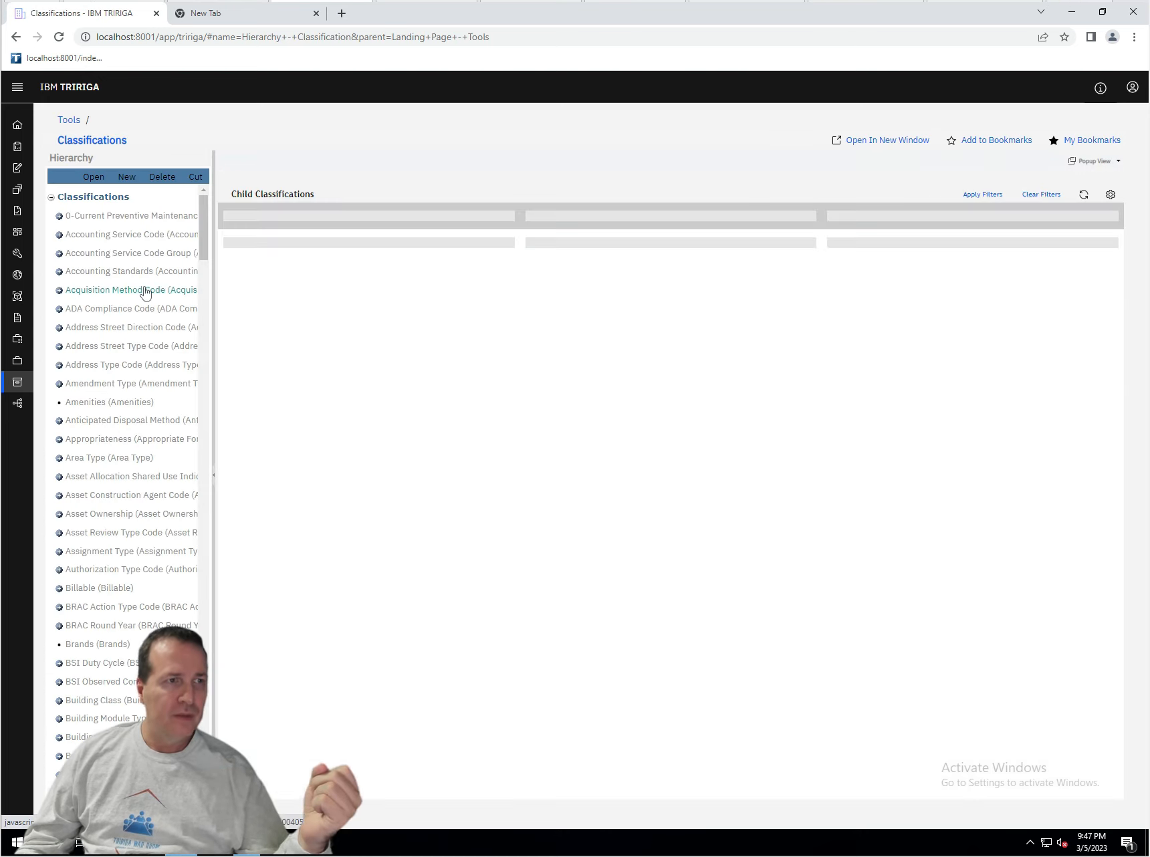
pyautogui.click(79, 198)
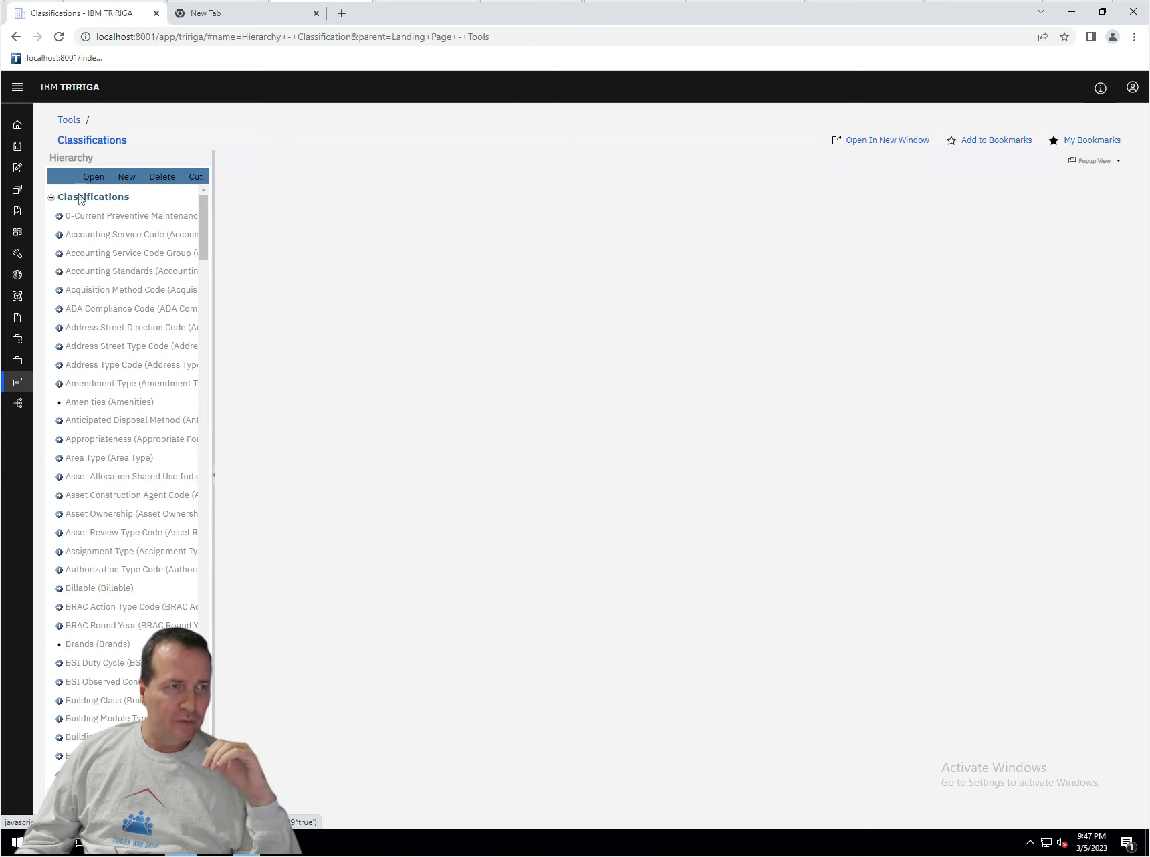
pyautogui.click(126, 177)
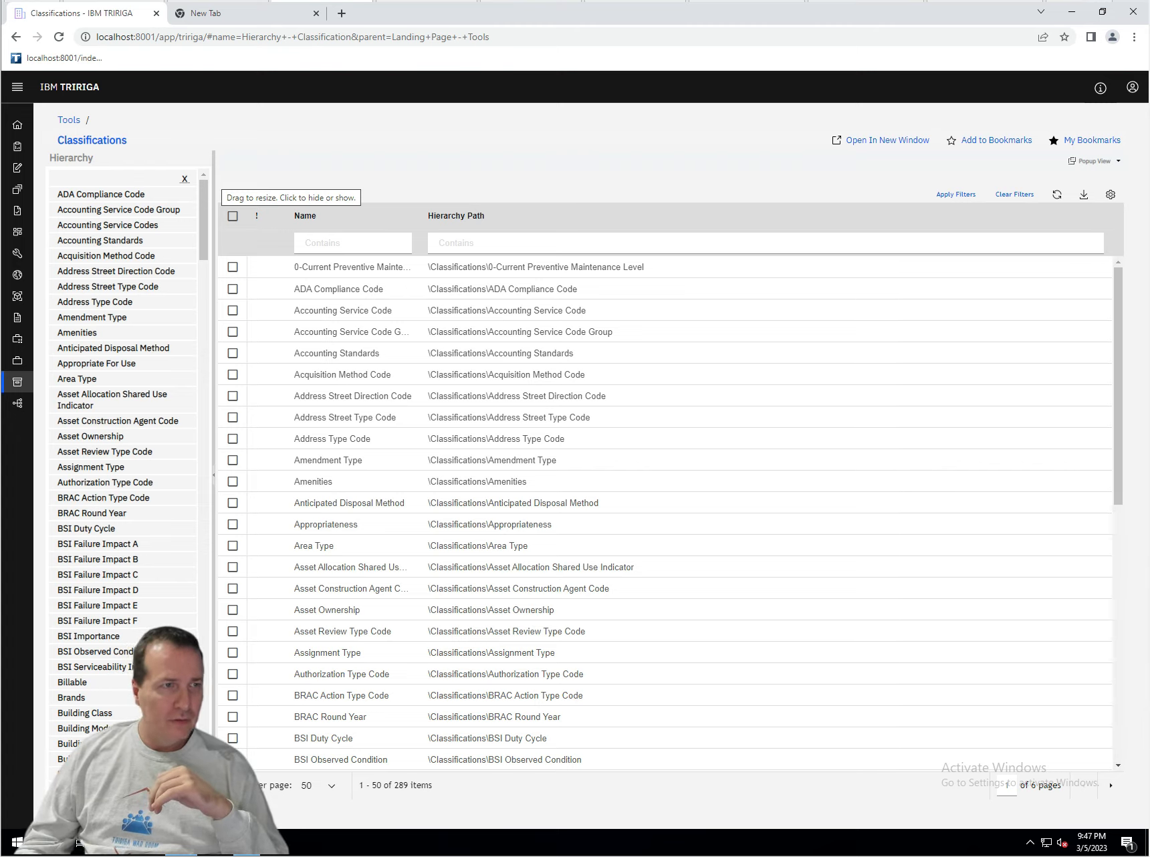
pyautogui.moveTo(198, 212); pyautogui.dragTo(215, 697)
pyautogui.click(98, 682)
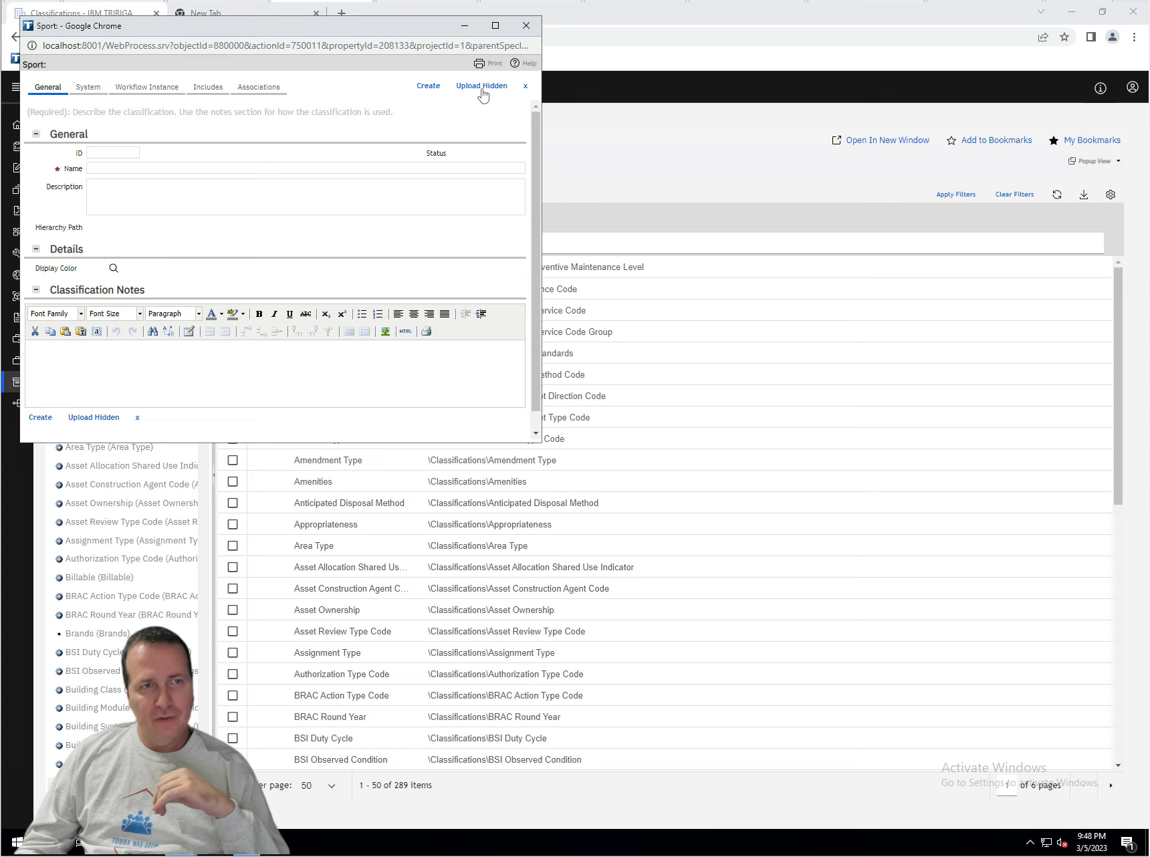
pyautogui.moveTo(358, 32); pyautogui.dragTo(851, 176)
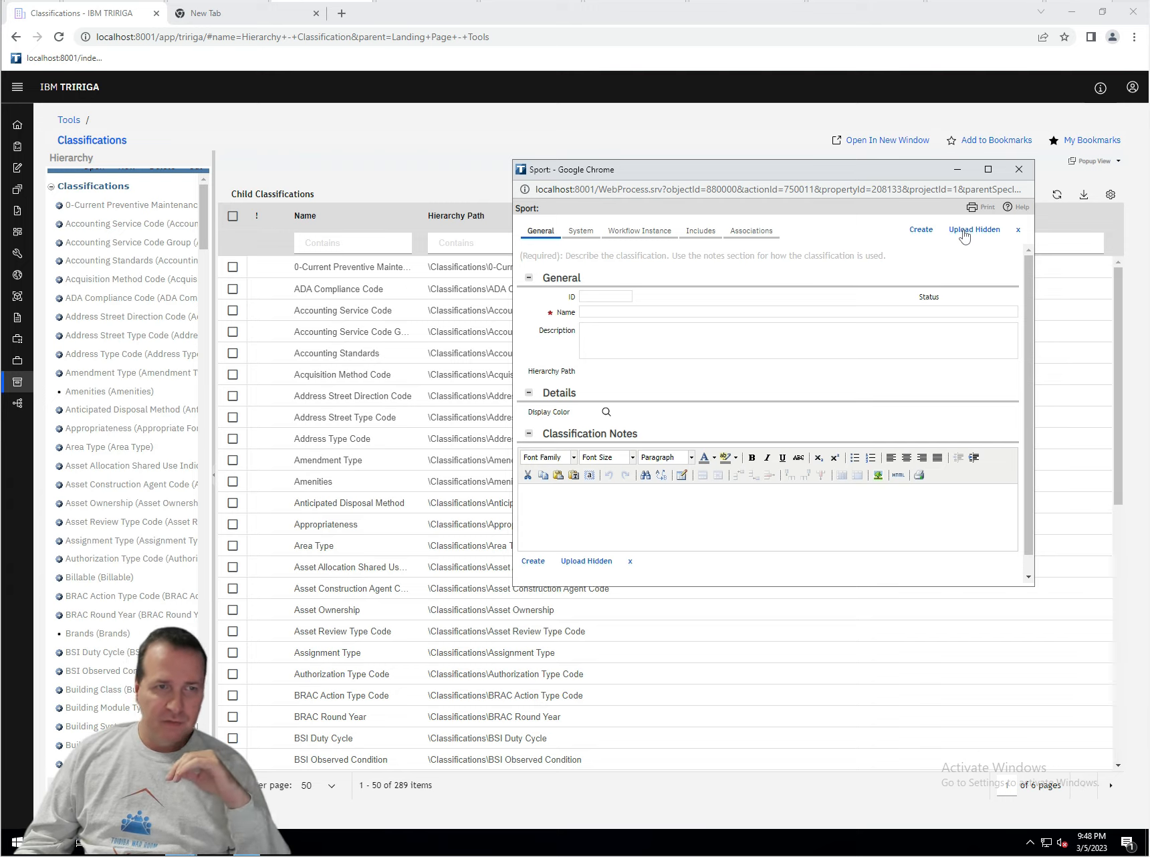
pyautogui.click(759, 311)
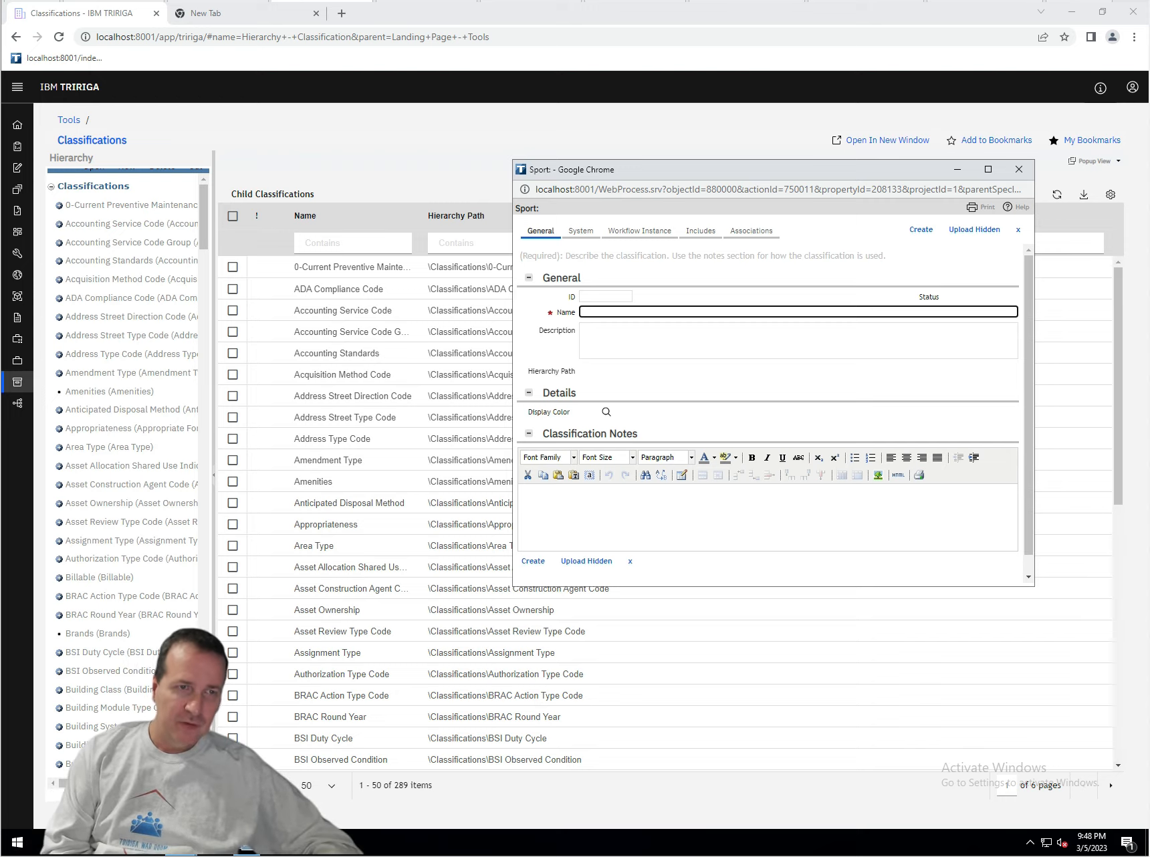
pyautogui.write('Sport')
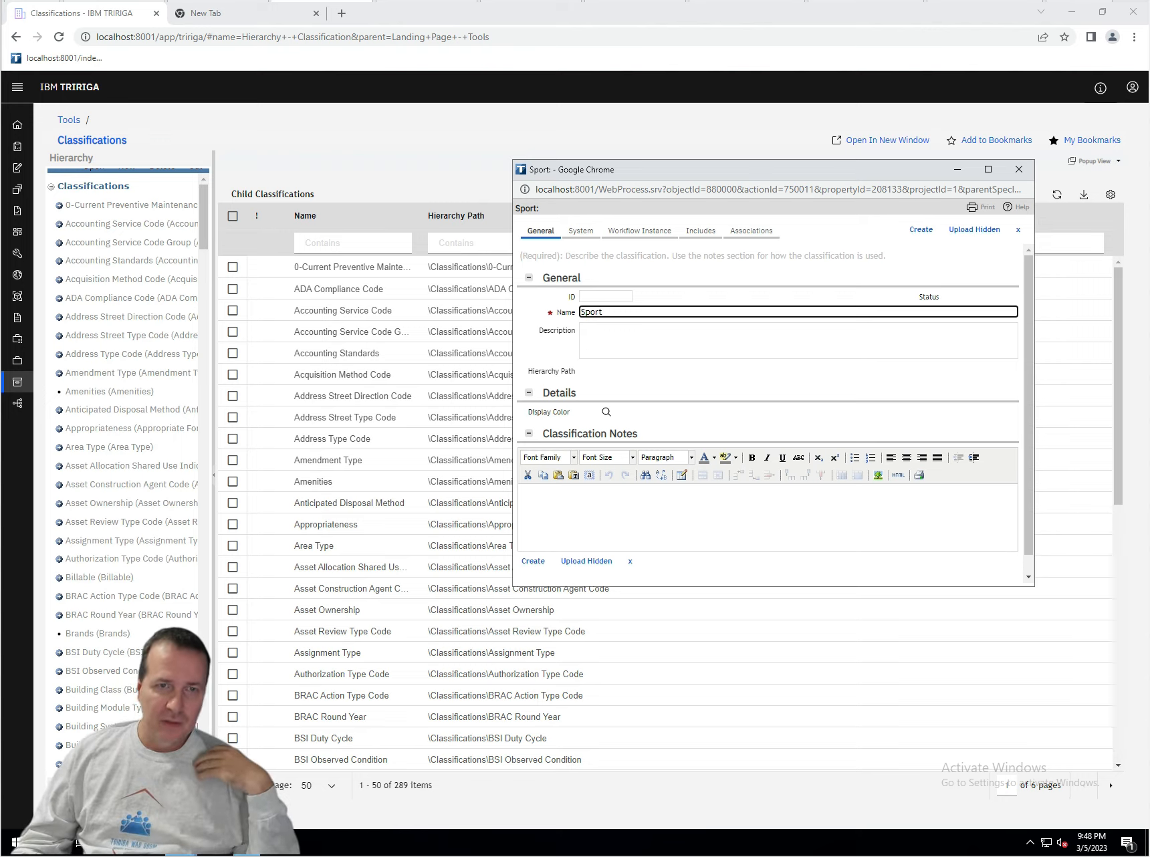
pyautogui.click(921, 230)
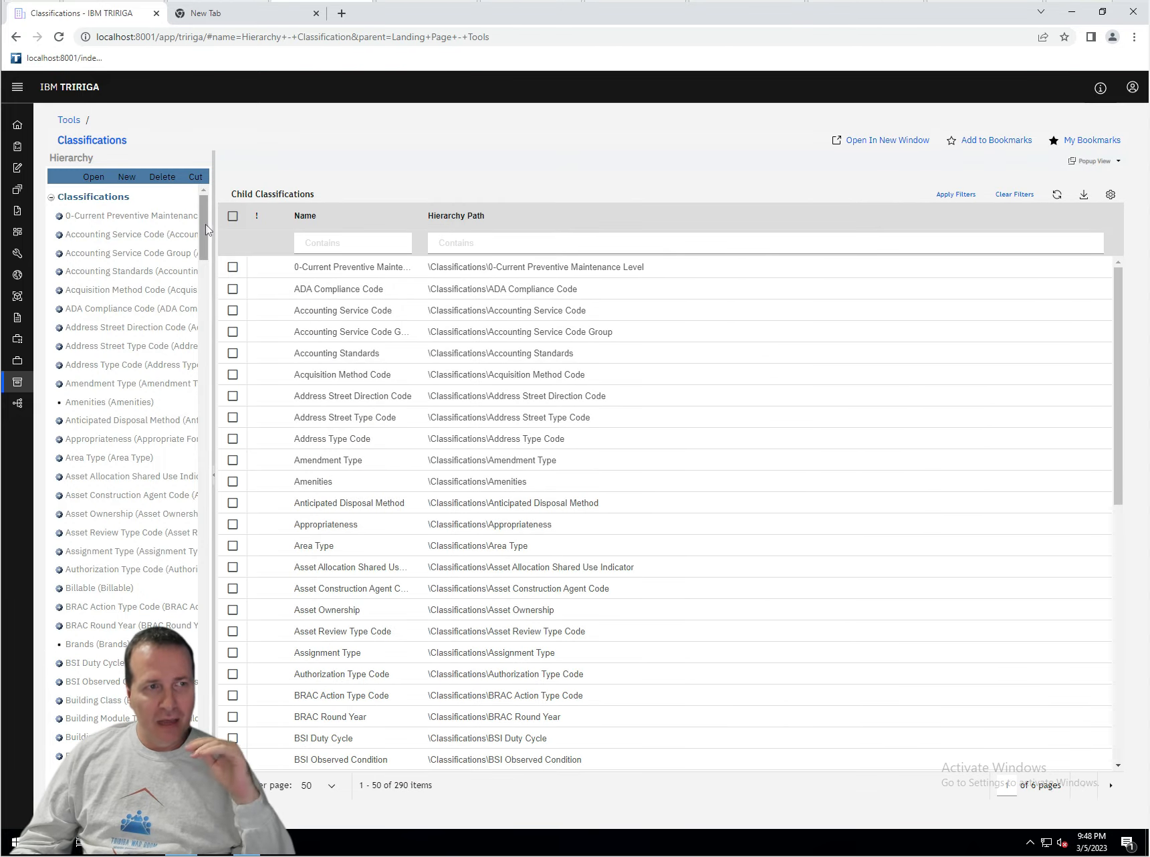
# - Create a child Sport record named "Baseball" under the Sport classification in the hierarchy
pyautogui.moveTo(210, 217); pyautogui.dragTo(210, 731)
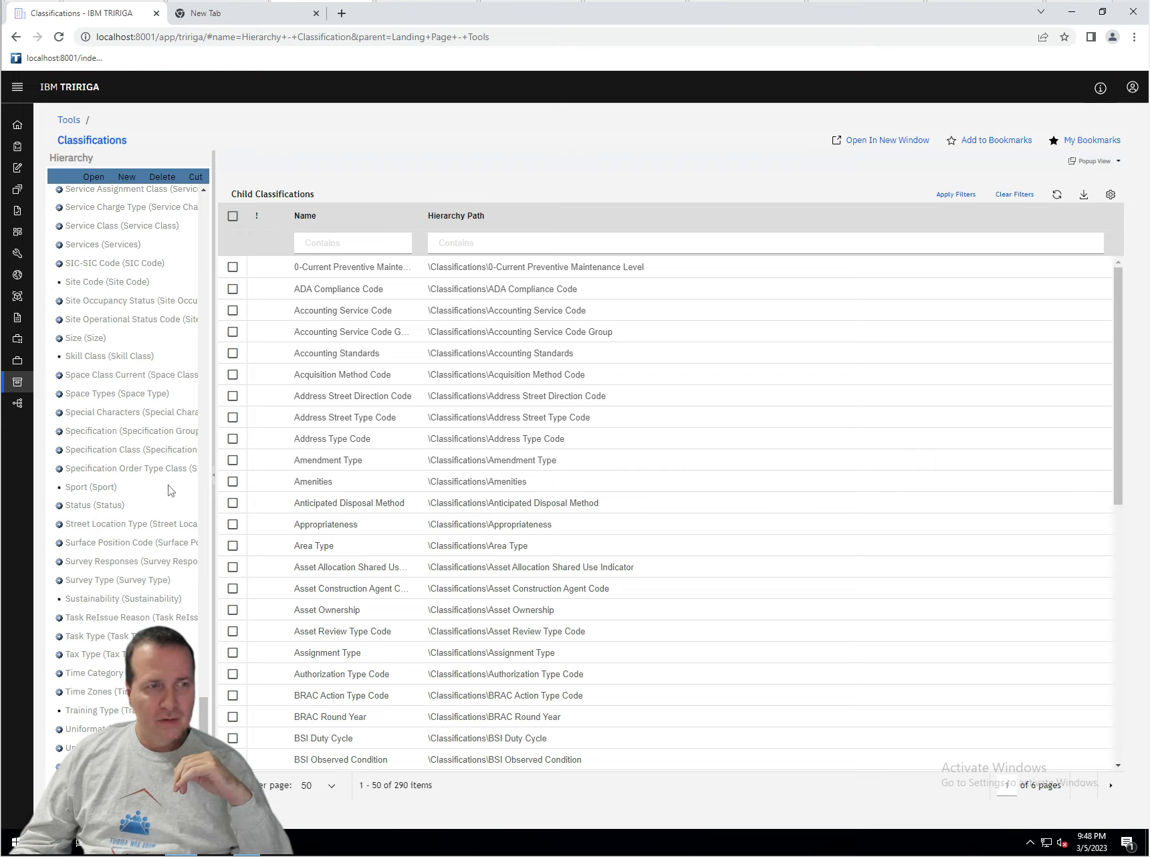
pyautogui.click(81, 493)
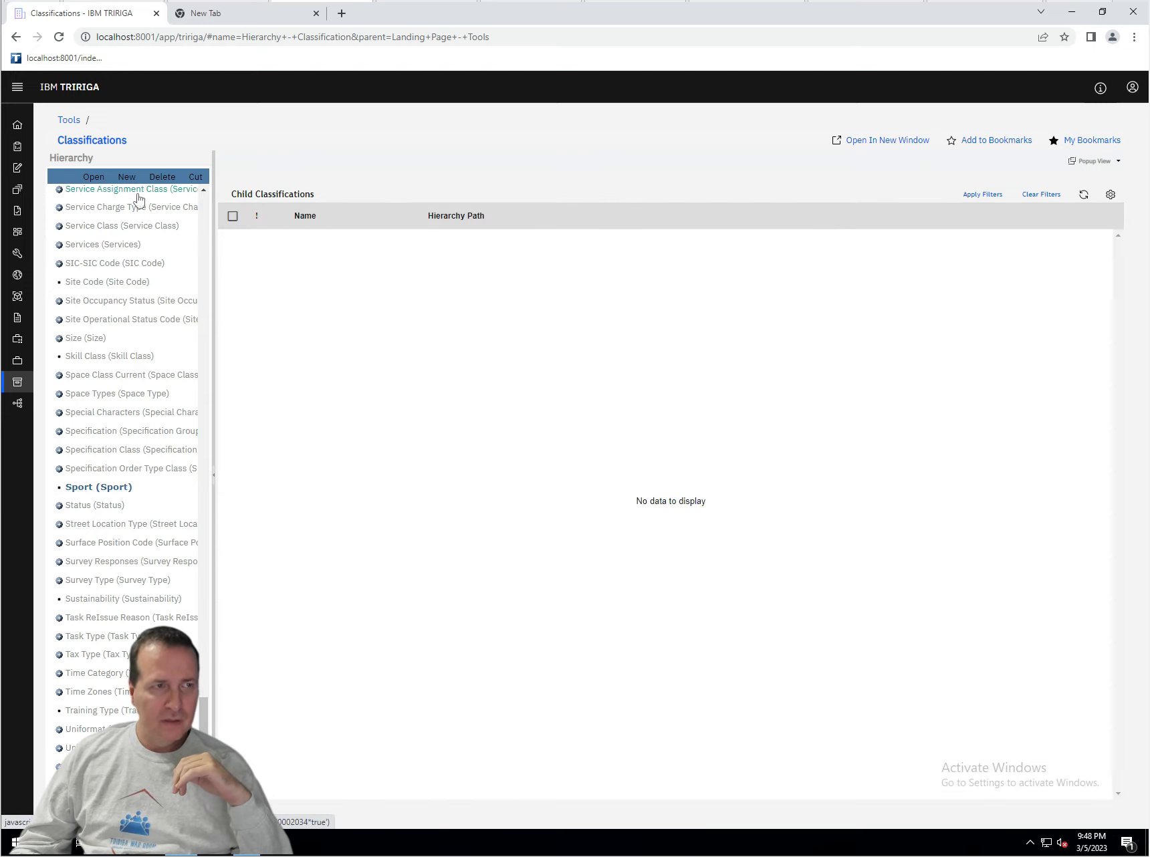
pyautogui.click(127, 178)
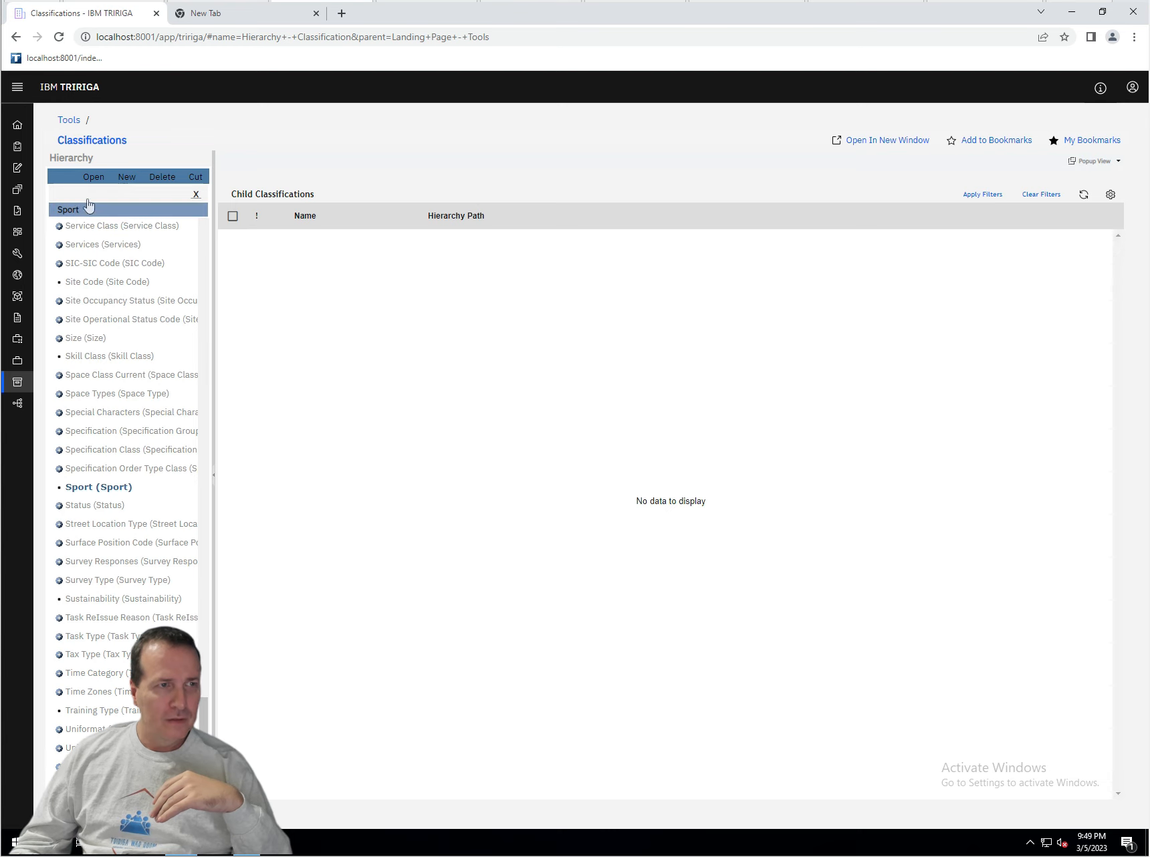
pyautogui.click(127, 177)
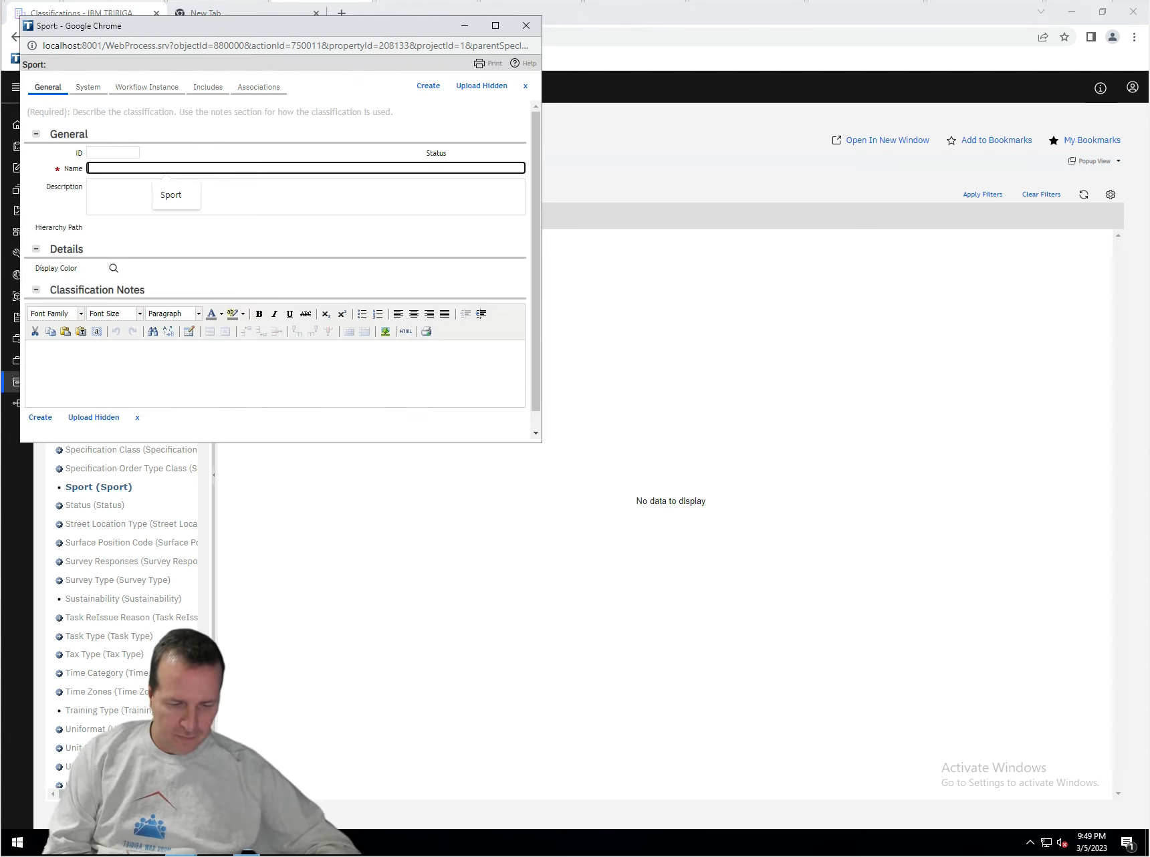
pyautogui.write('Baseball')
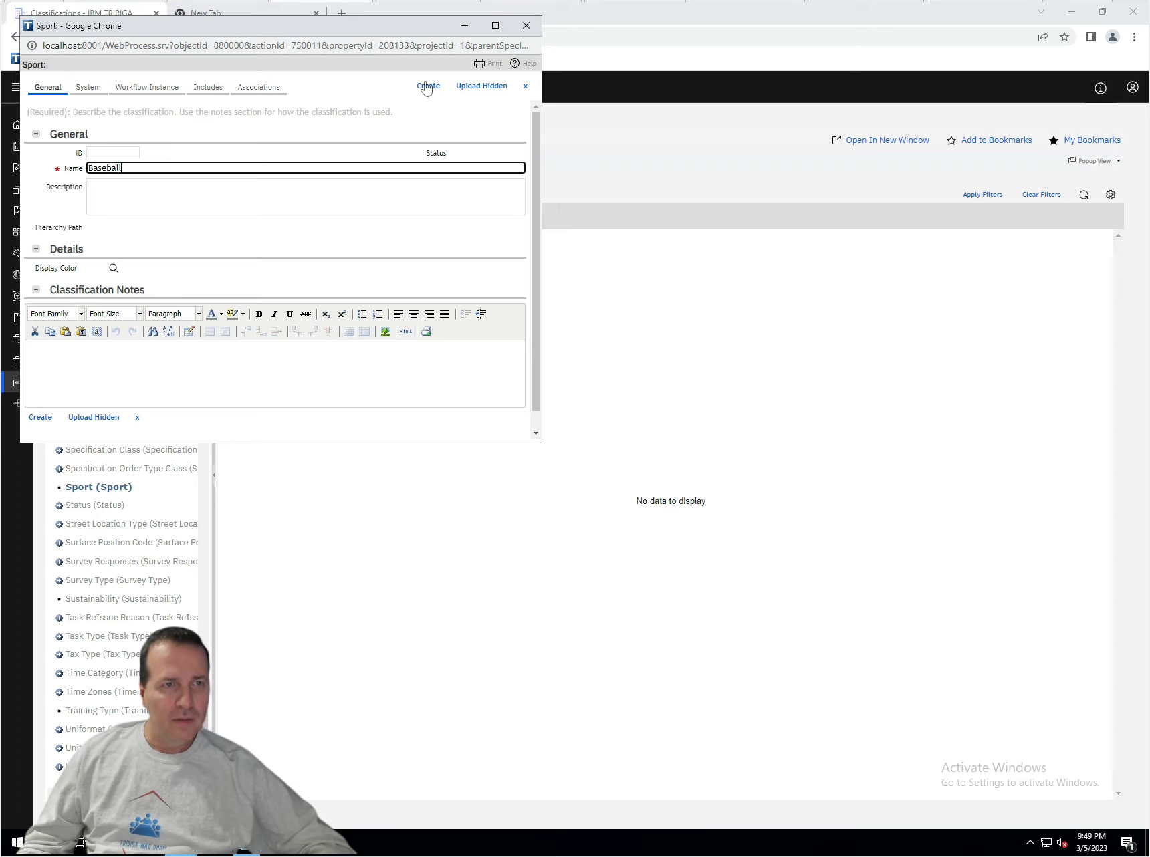
pyautogui.click(427, 86)
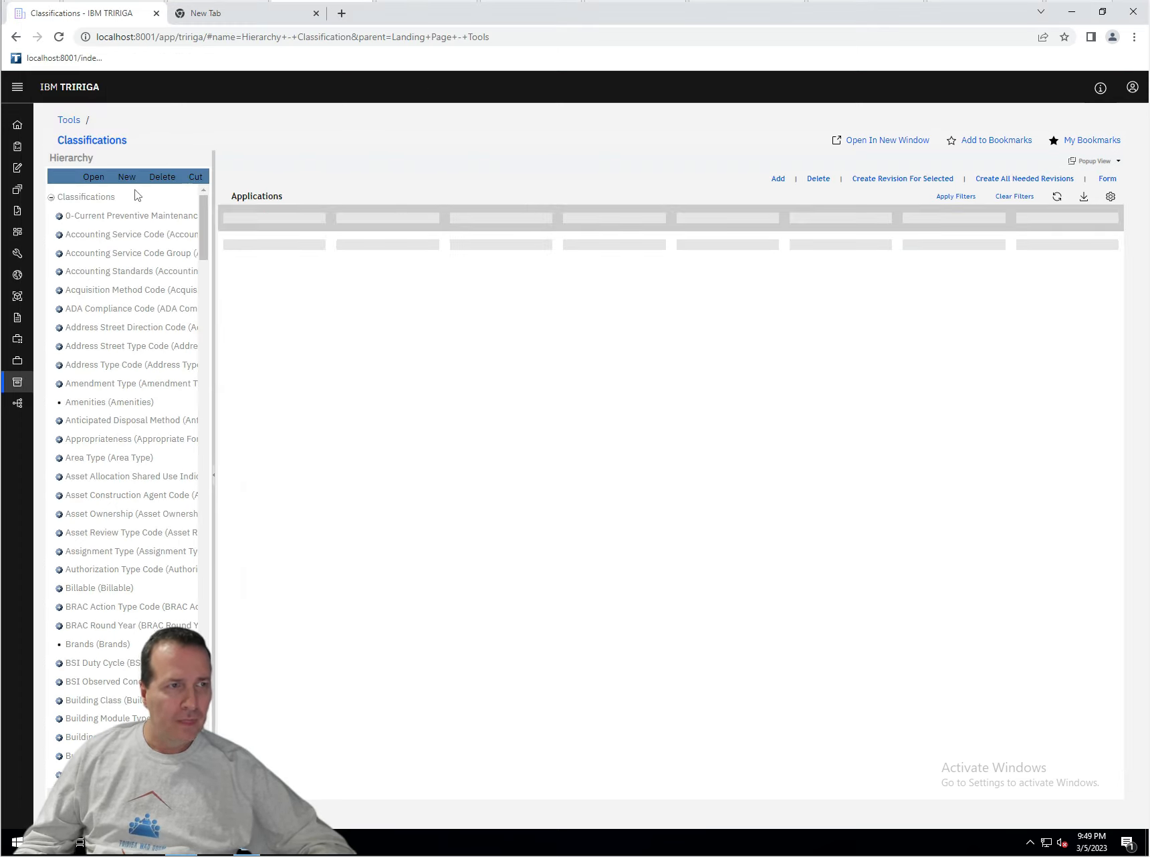
# - Create another child Sport record named "Football" under the Sport classification
pyautogui.click(128, 177)
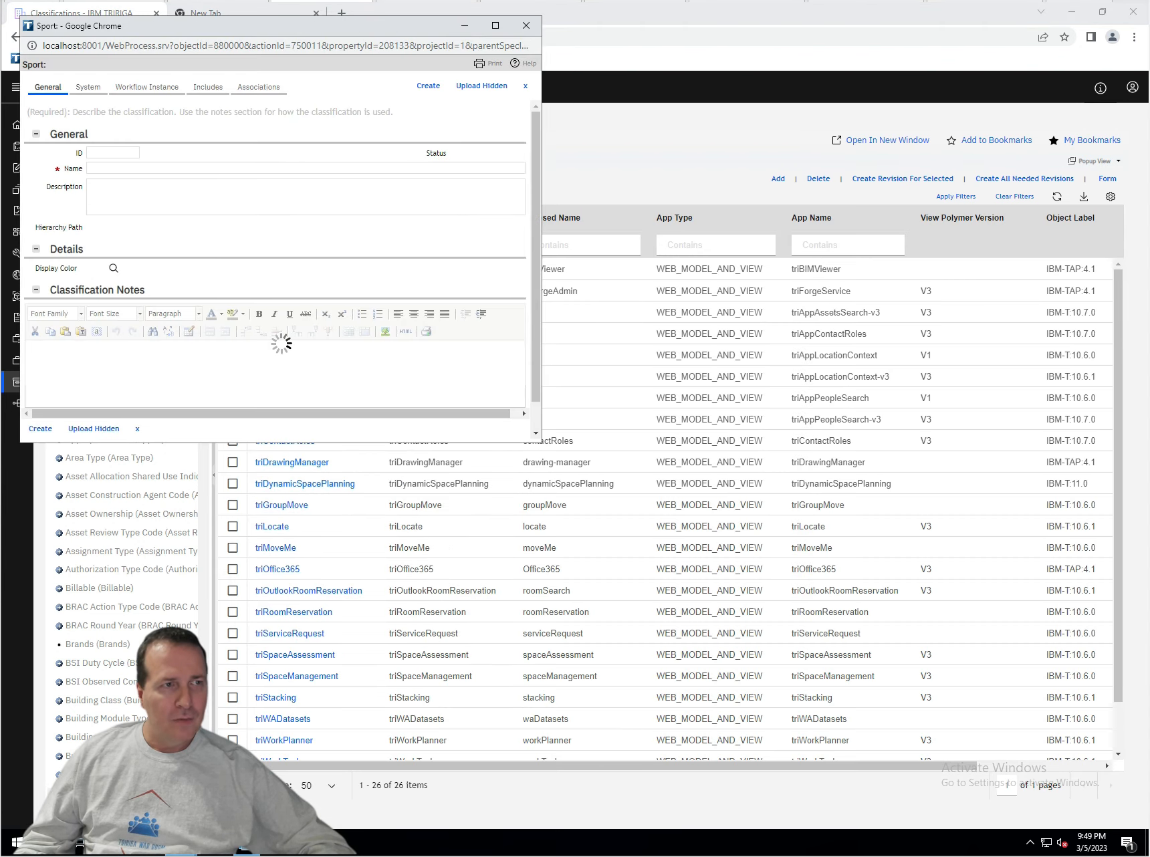
pyautogui.write('Football')
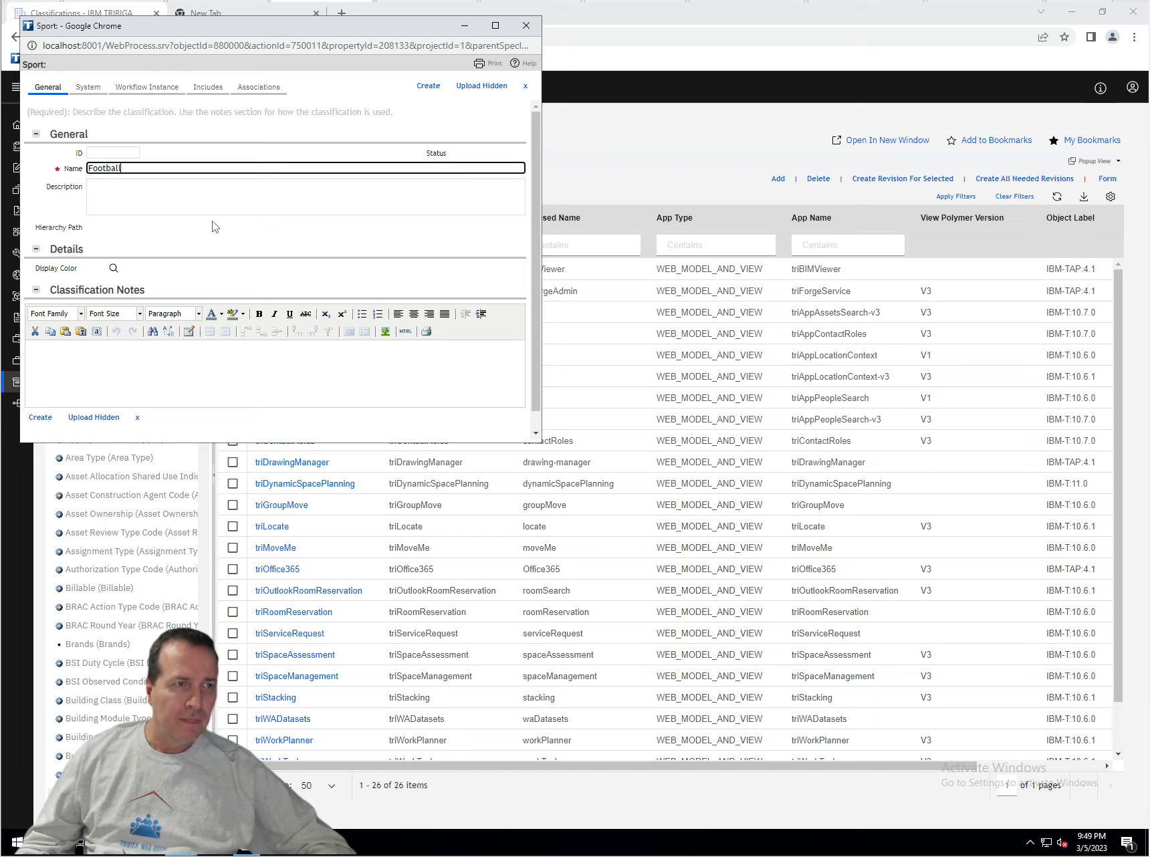
pyautogui.click(429, 90)
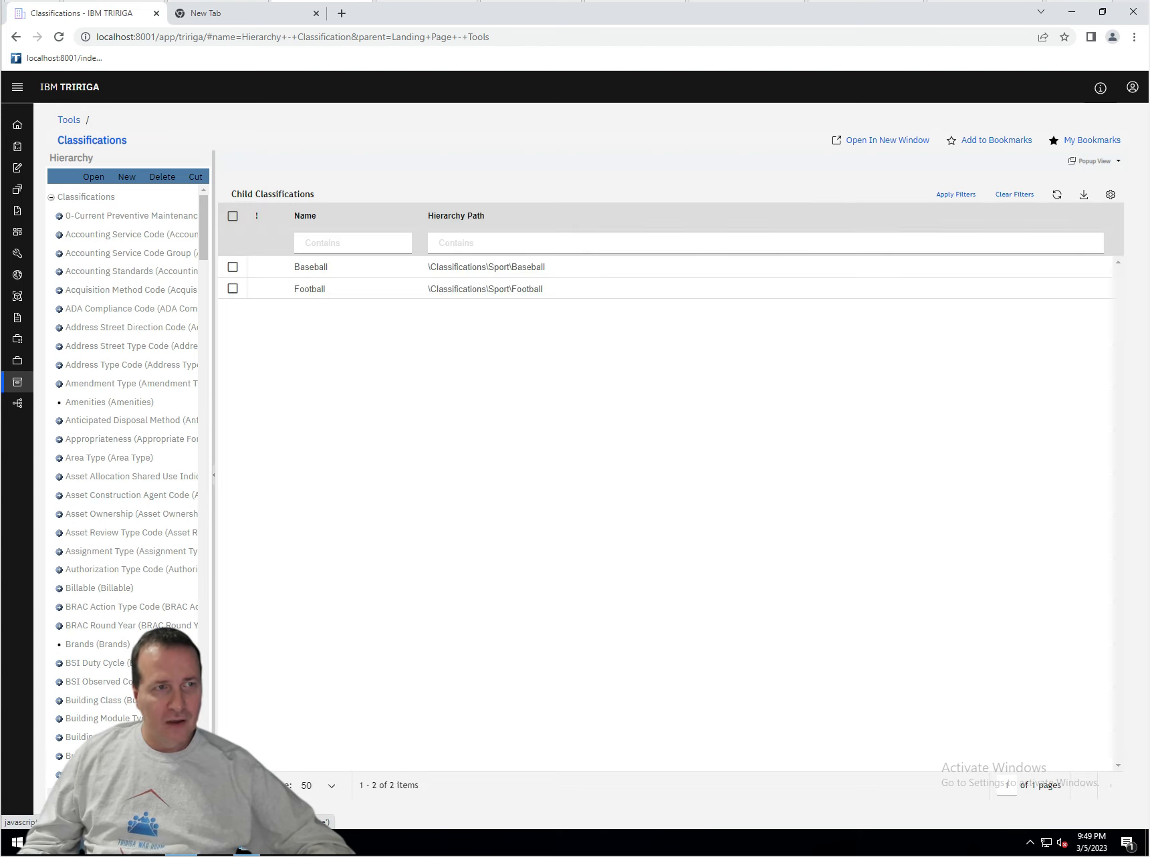
# - Start a new revision of the cstSport form in Form Builder, turn off Default Display for the Upload Hidden transition, and save the state transitions
pyautogui.click(70, 119)
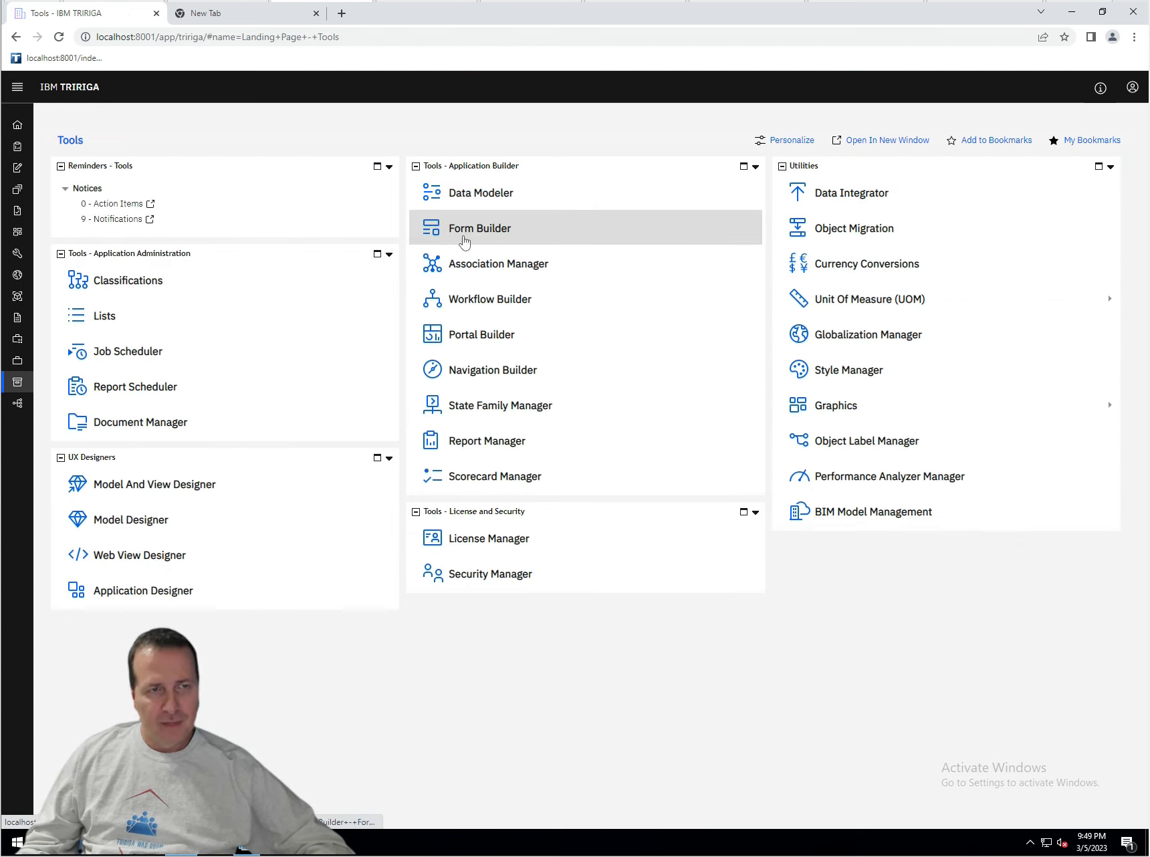
pyautogui.click(462, 237)
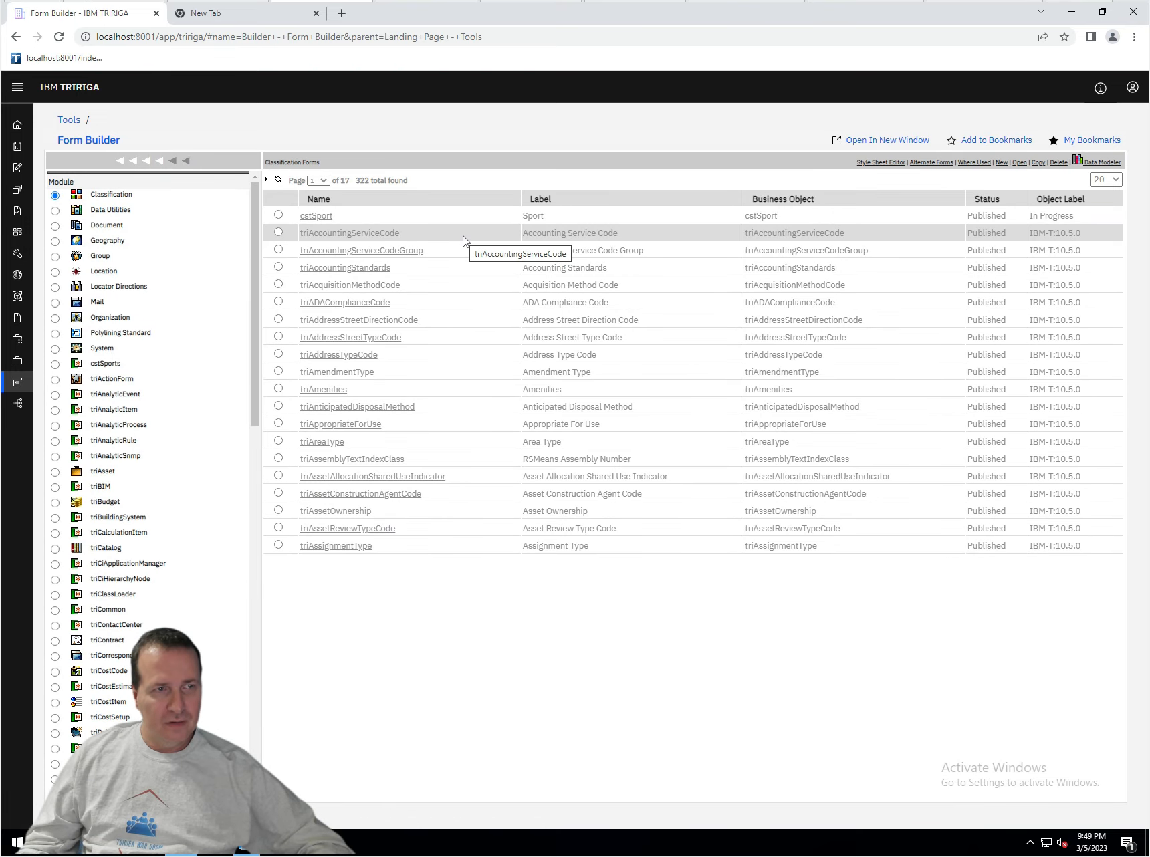
pyautogui.click(314, 215)
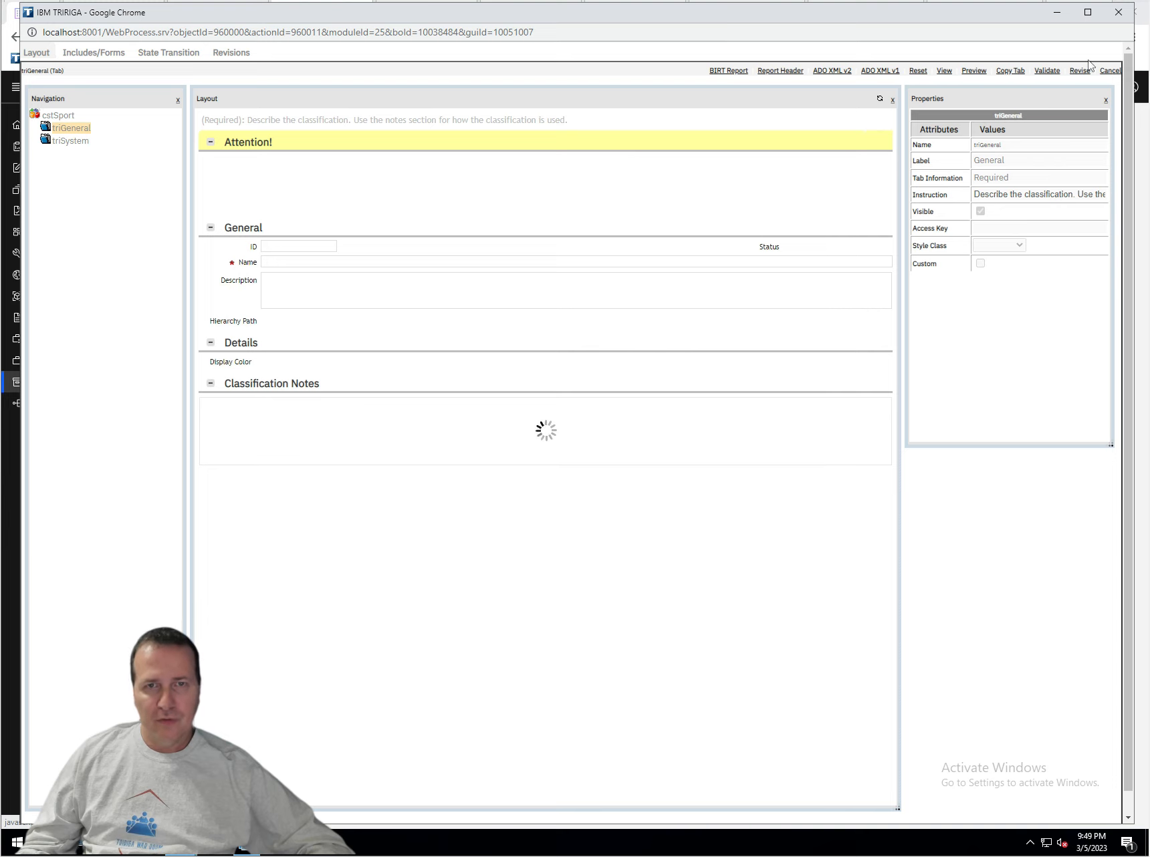
pyautogui.click(1080, 70)
pyautogui.click(188, 59)
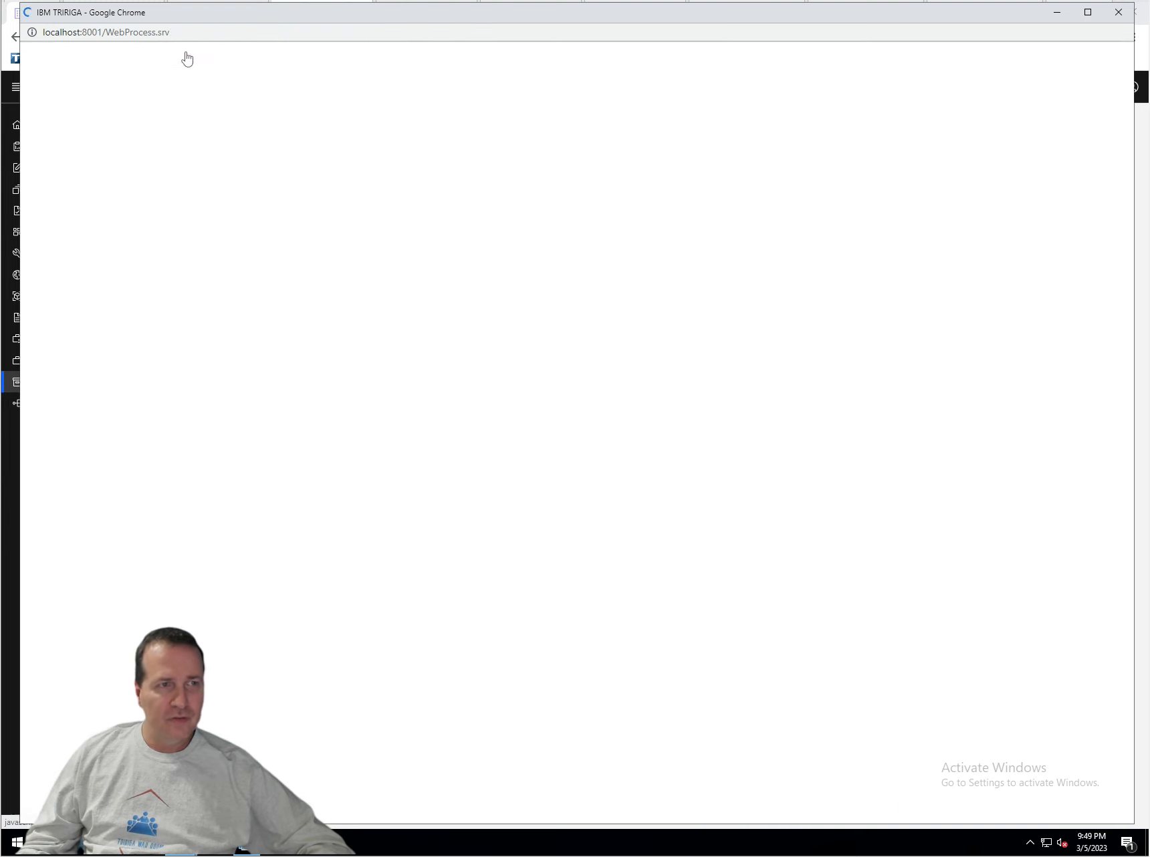
pyautogui.click(425, 159)
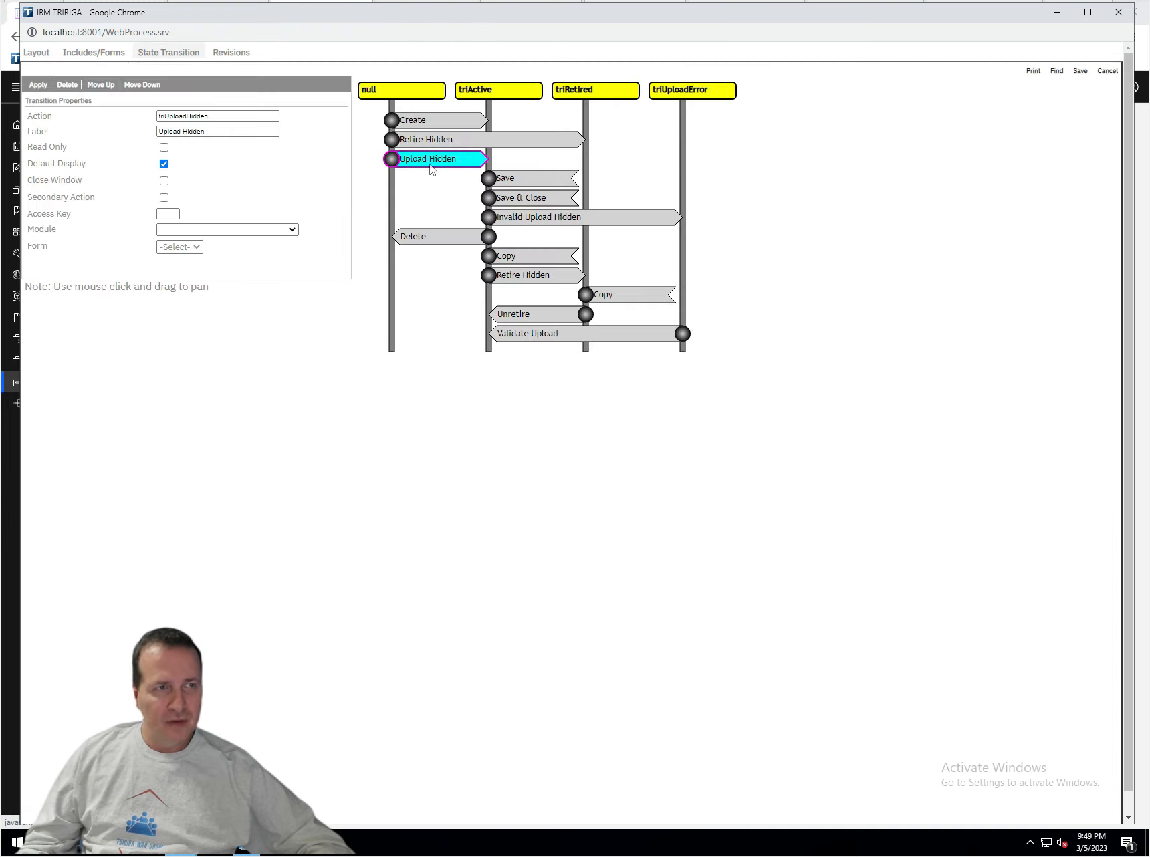
pyautogui.click(163, 163)
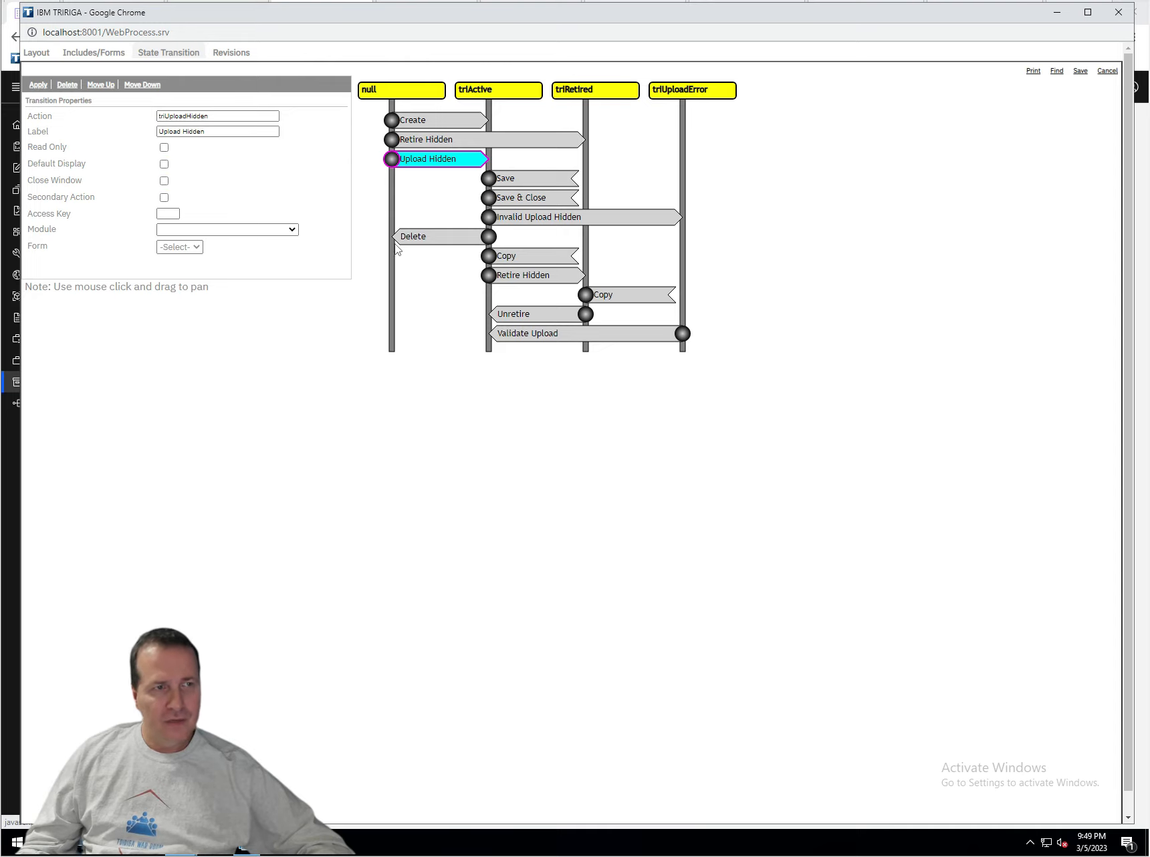
pyautogui.click(1080, 72)
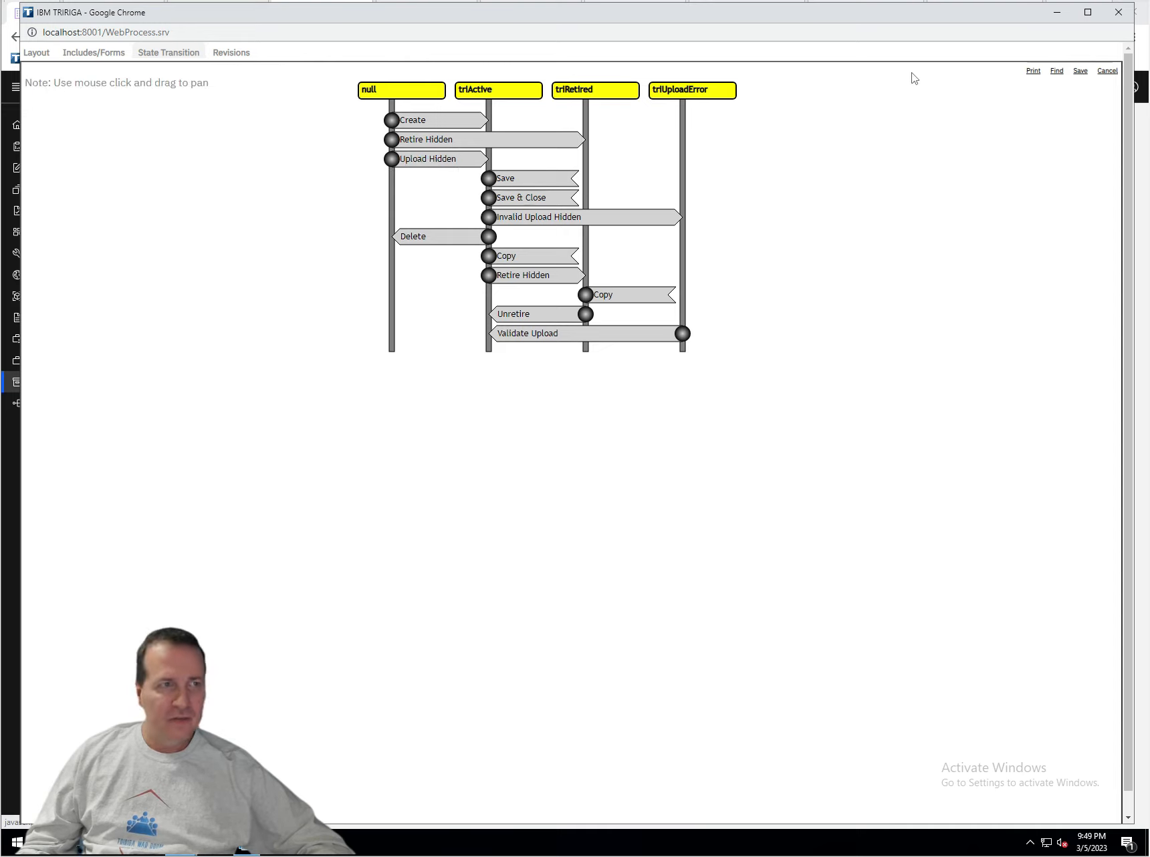
# - Publish the revised cstSport form from its layout, close its window, and return to the Tools page
pyautogui.click(39, 54)
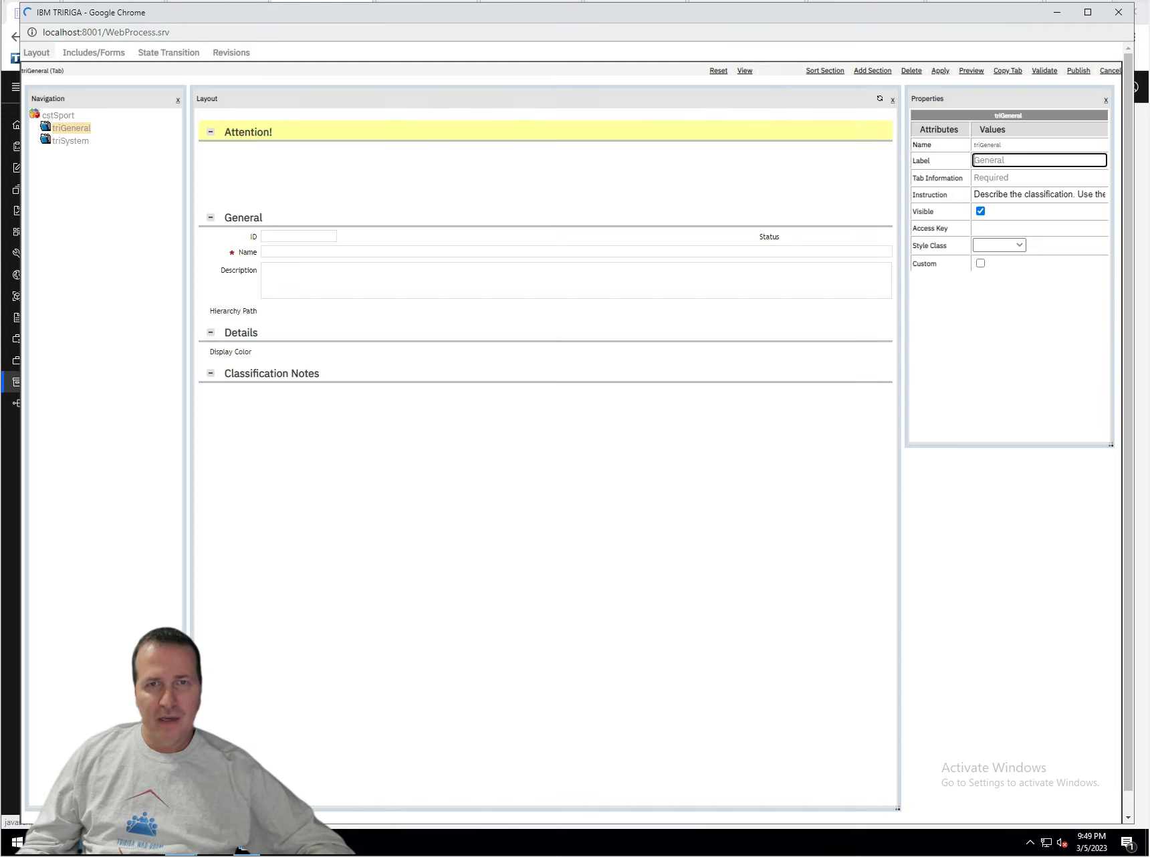
pyautogui.click(1078, 71)
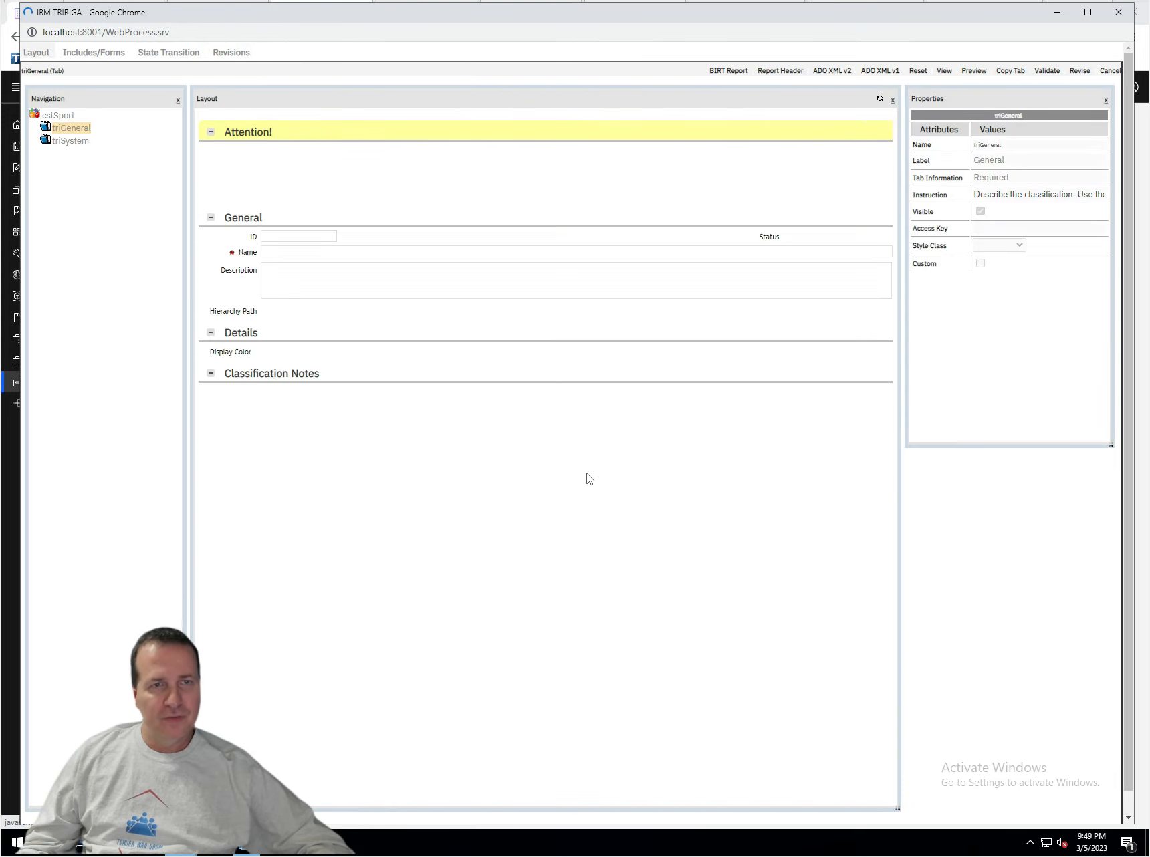
pyautogui.click(1118, 13)
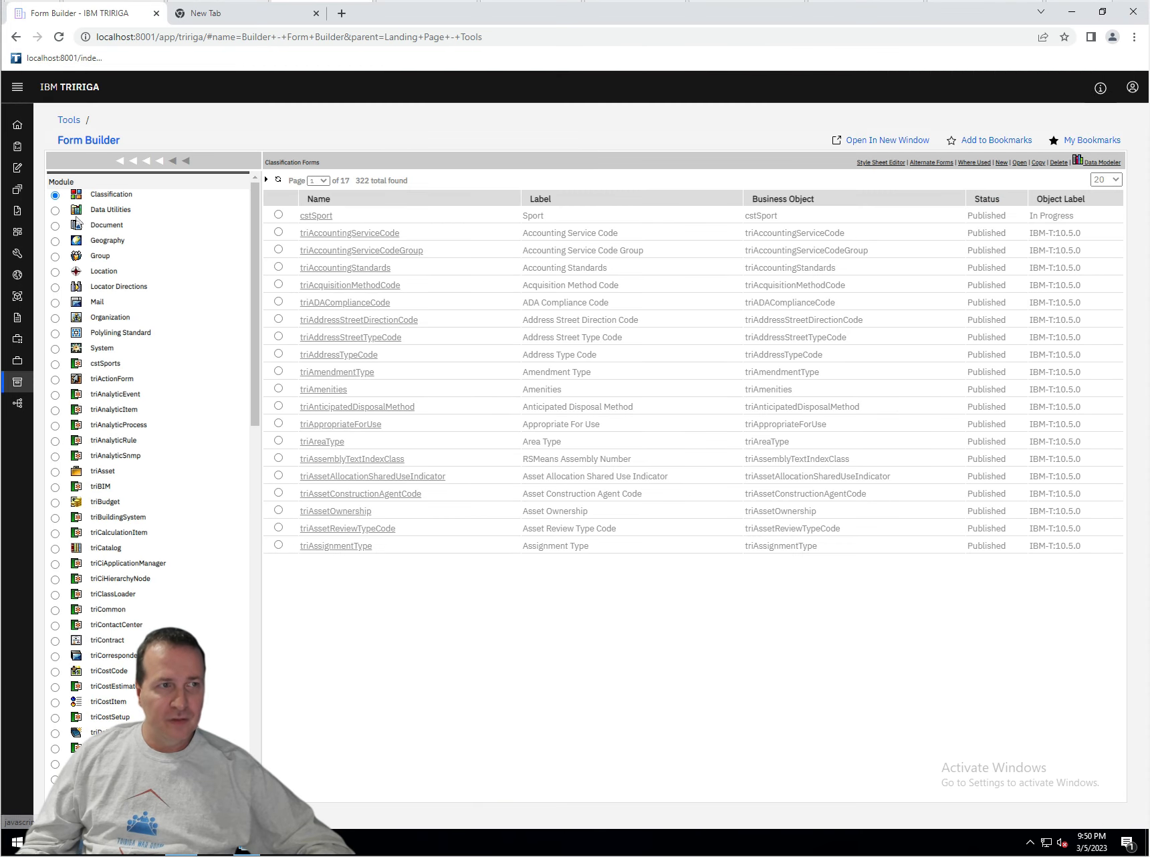
pyautogui.click(75, 119)
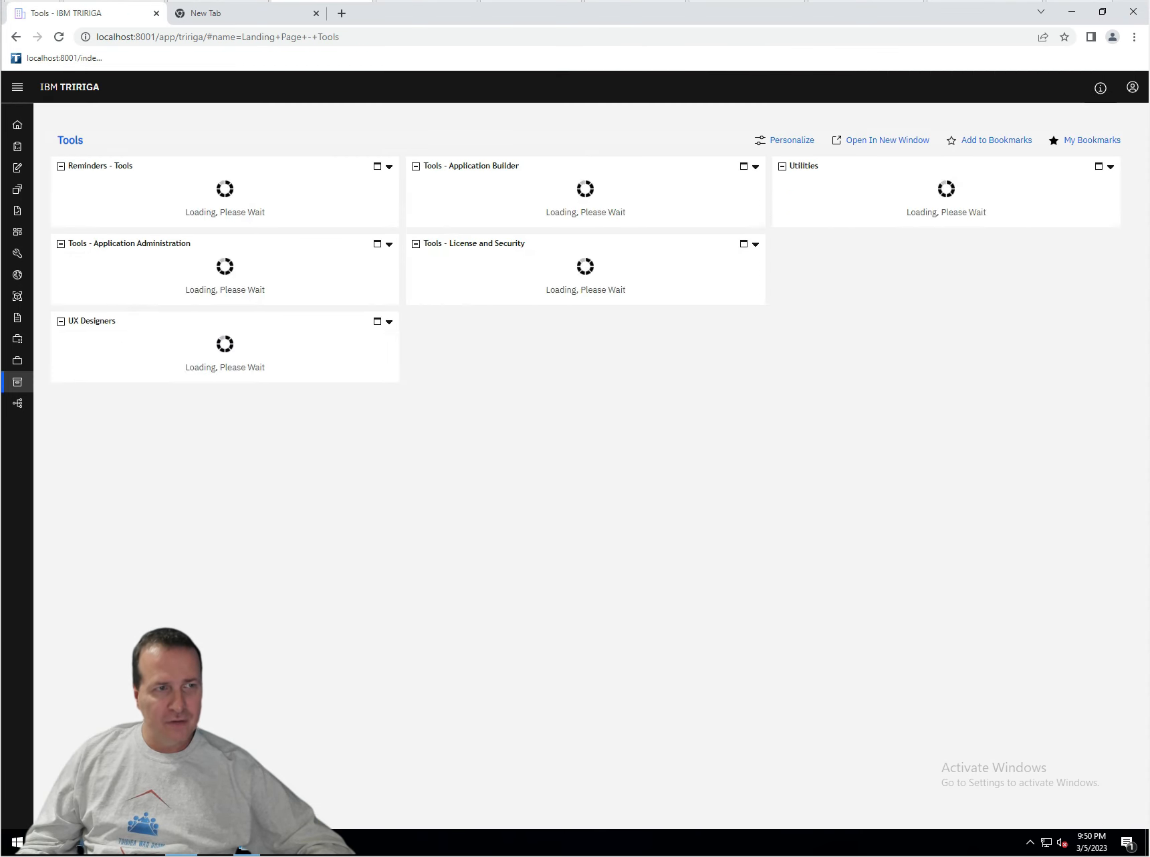
# - Open the Classifications hierarchy and create a child Sport record named "Bowling" under the Sport classification
pyautogui.click(131, 281)
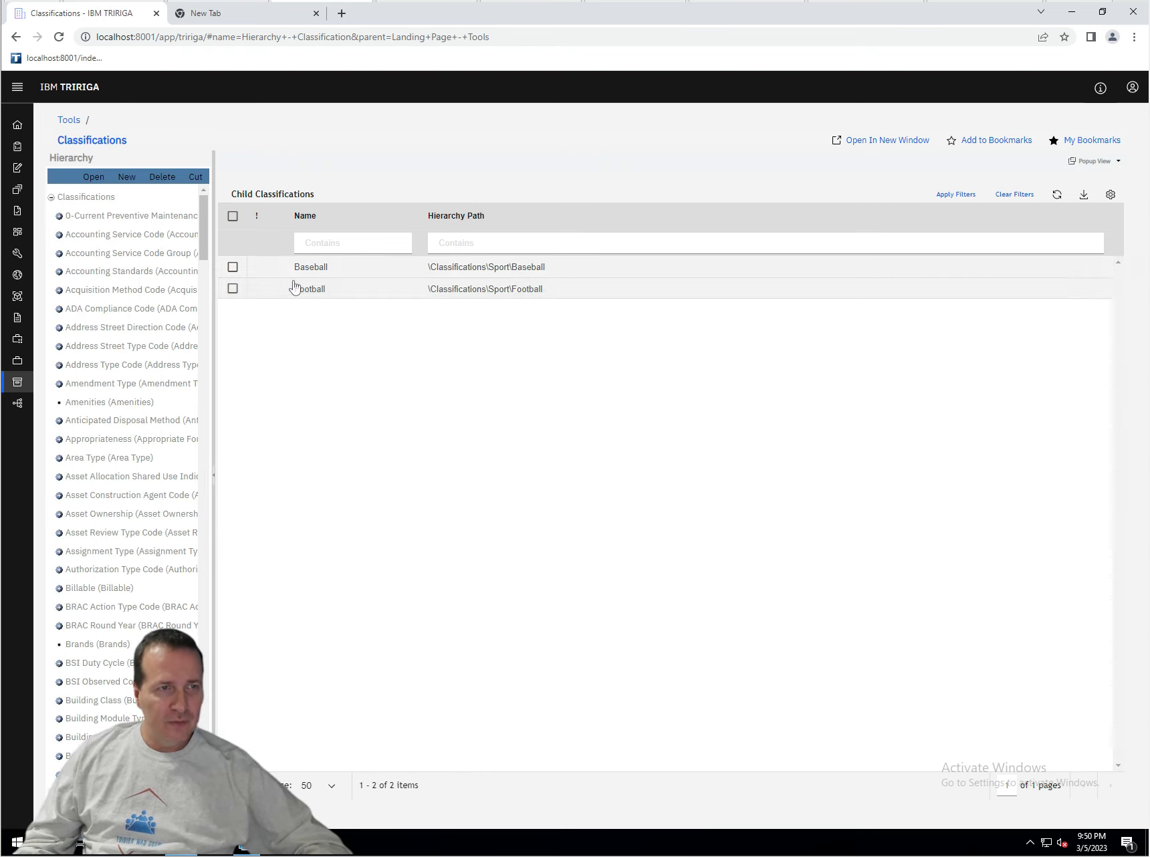
pyautogui.click(128, 178)
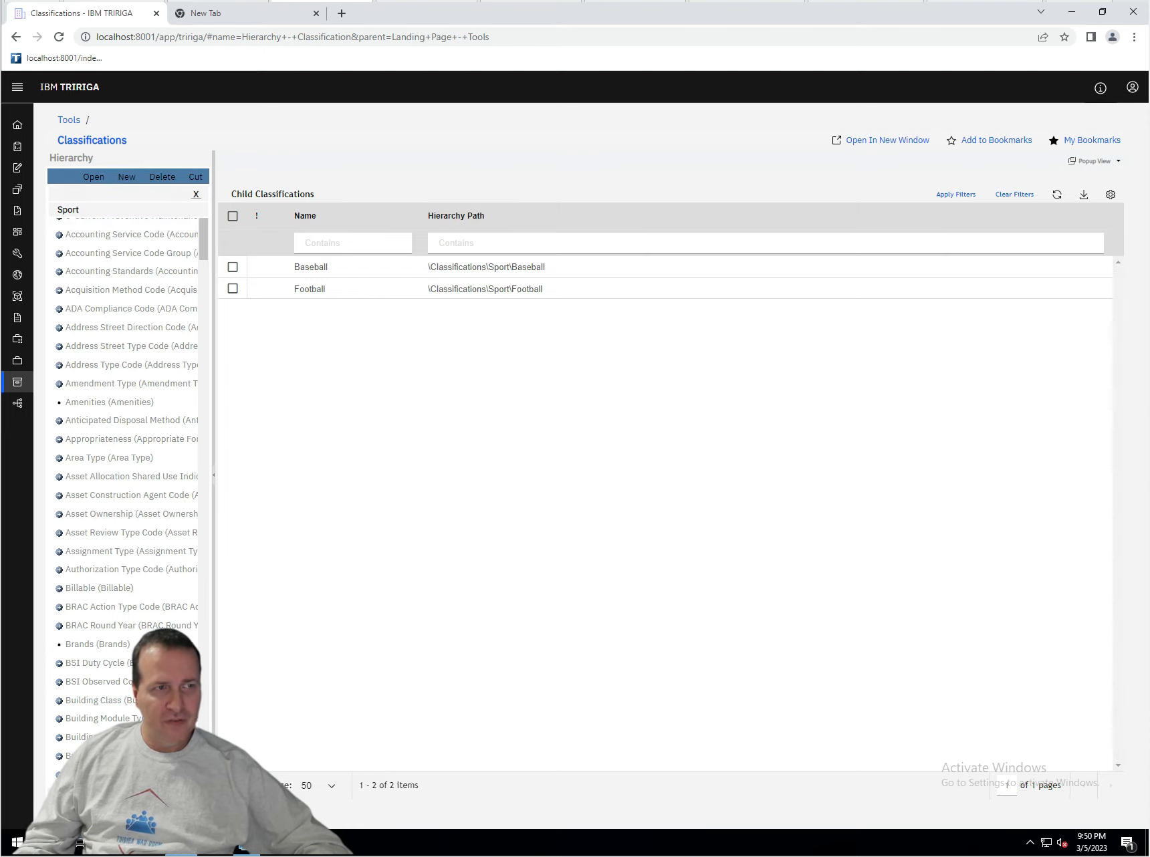
pyautogui.click(69, 211)
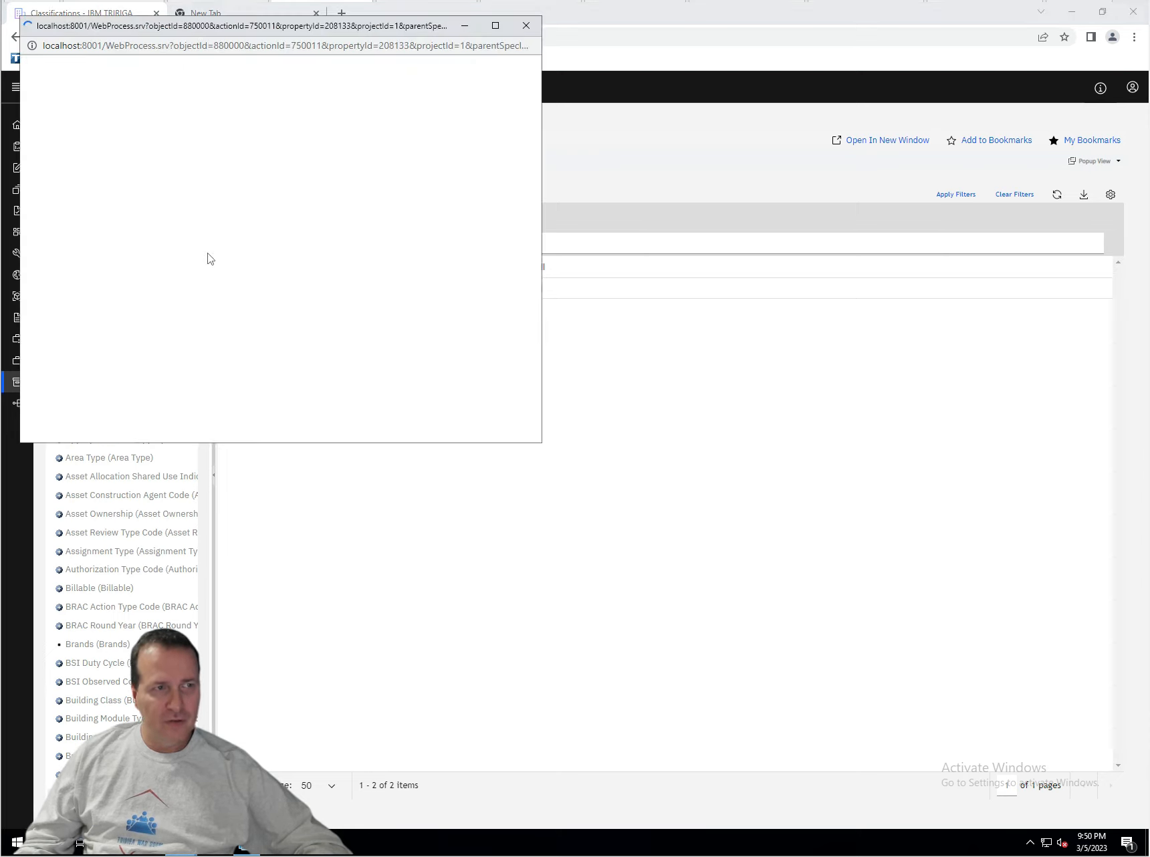
pyautogui.click(127, 168)
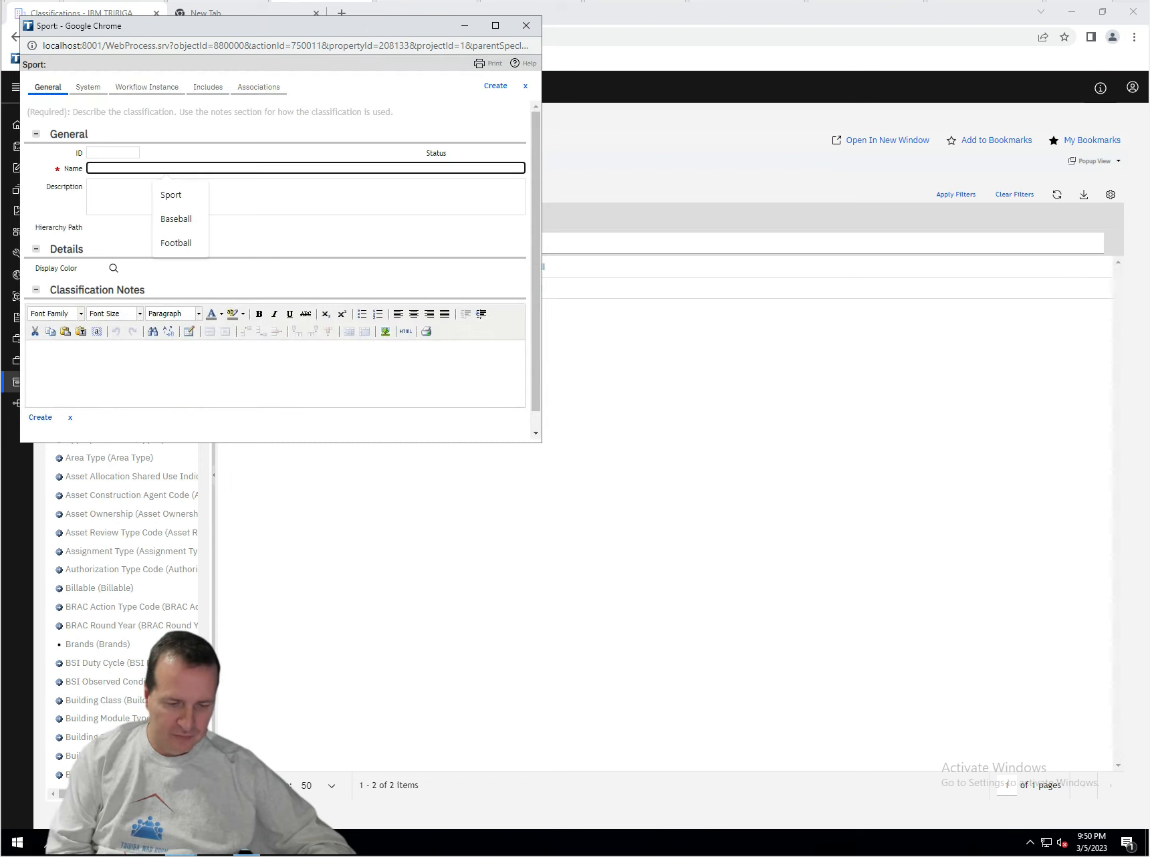
pyautogui.write('Bowling')
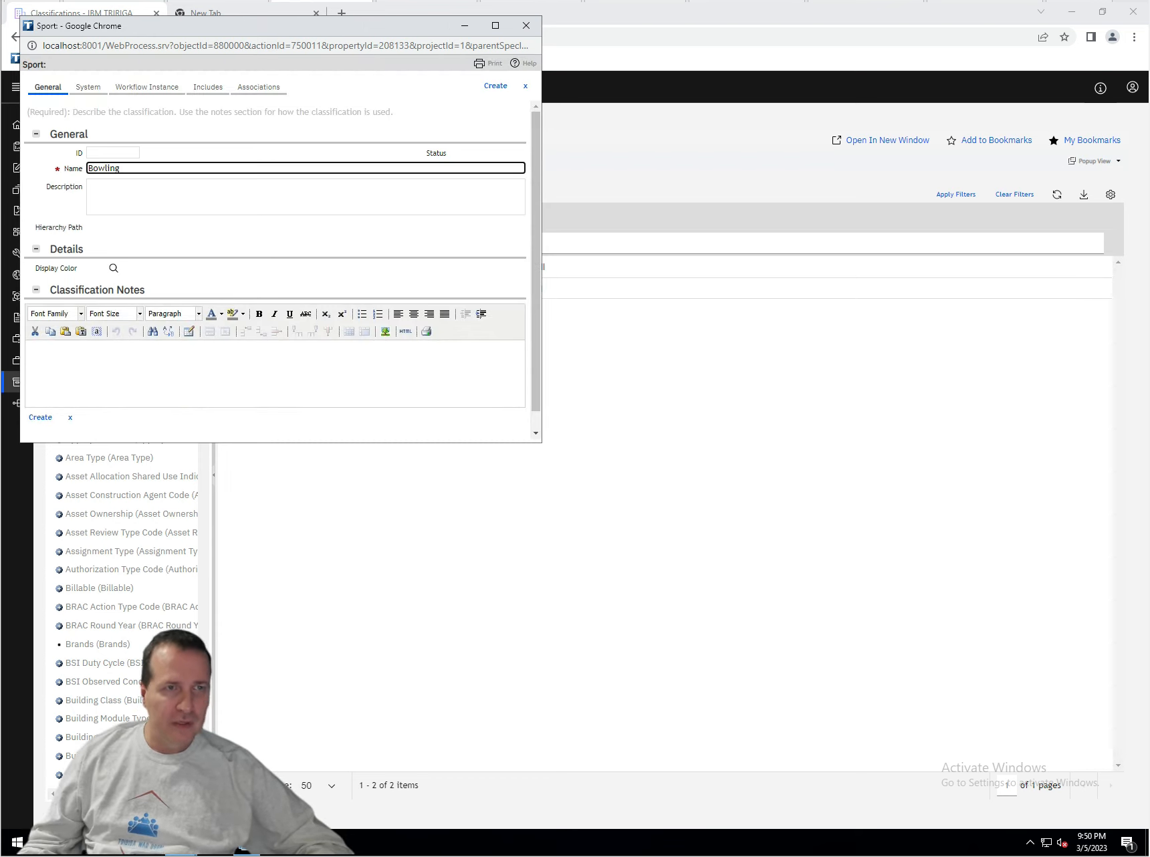
pyautogui.click(496, 88)
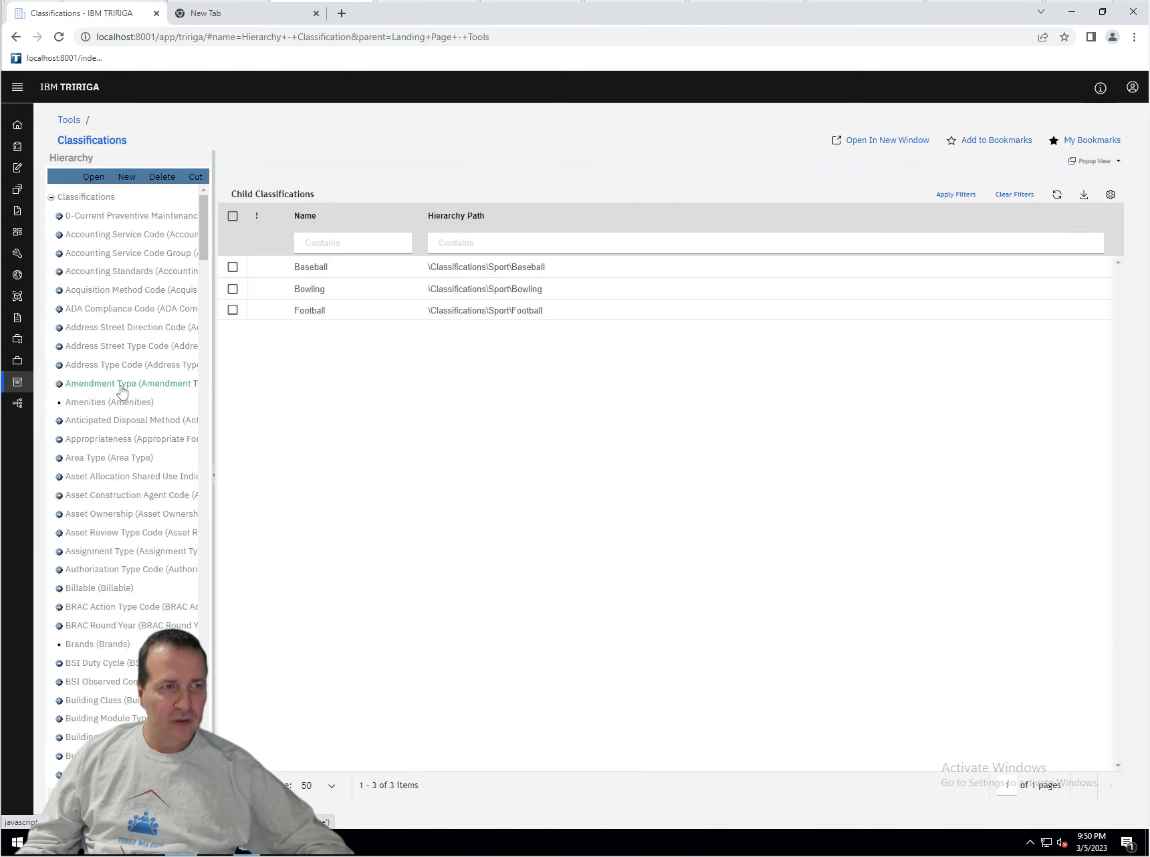
# - Create a child Sport record named "Soccer" under the Sport classification
pyautogui.click(122, 179)
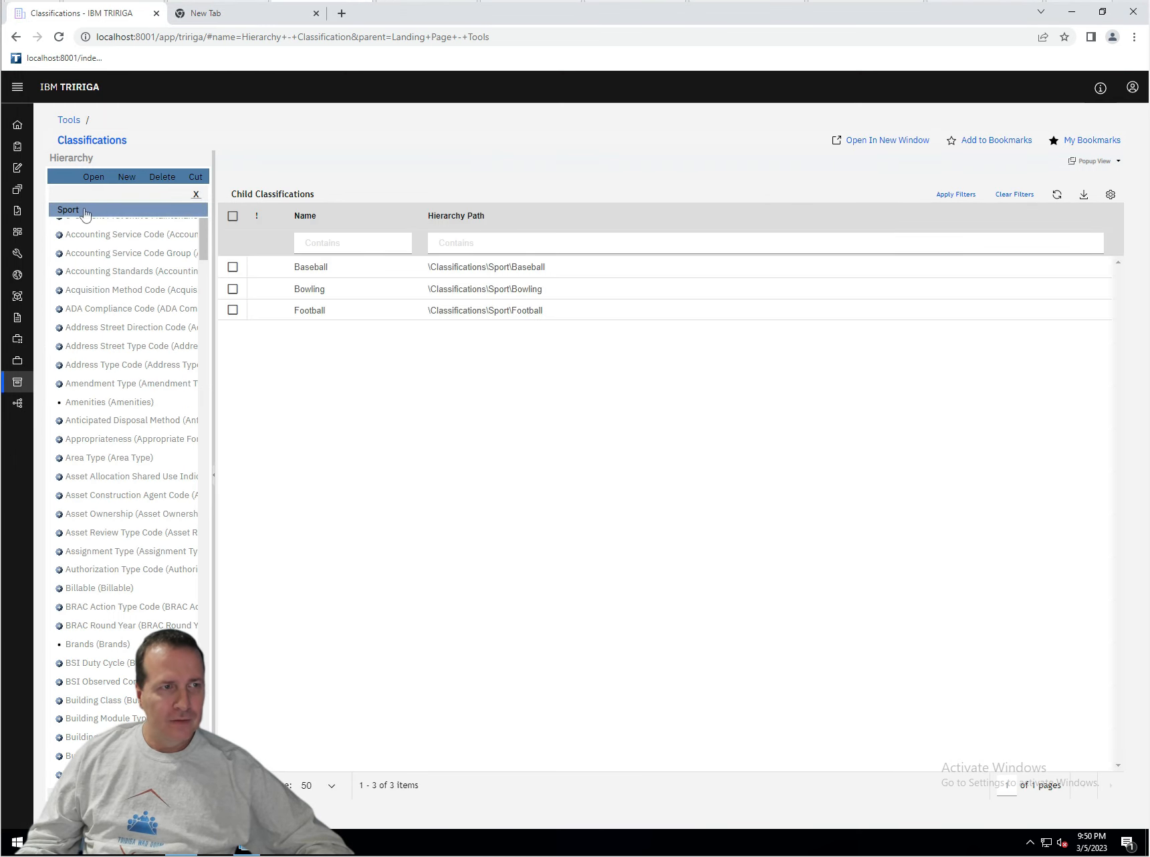
pyautogui.click(127, 213)
pyautogui.click(189, 169)
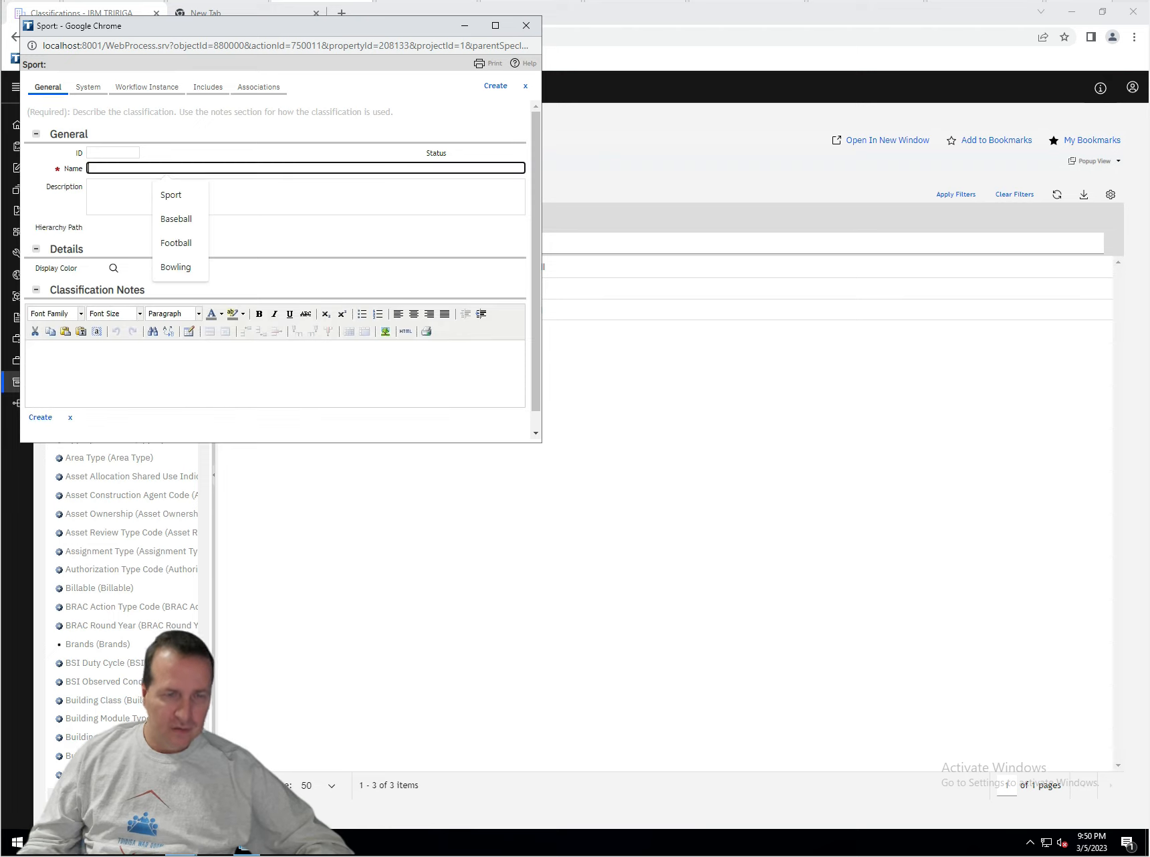
pyautogui.write('Socce')
pyautogui.write('r')
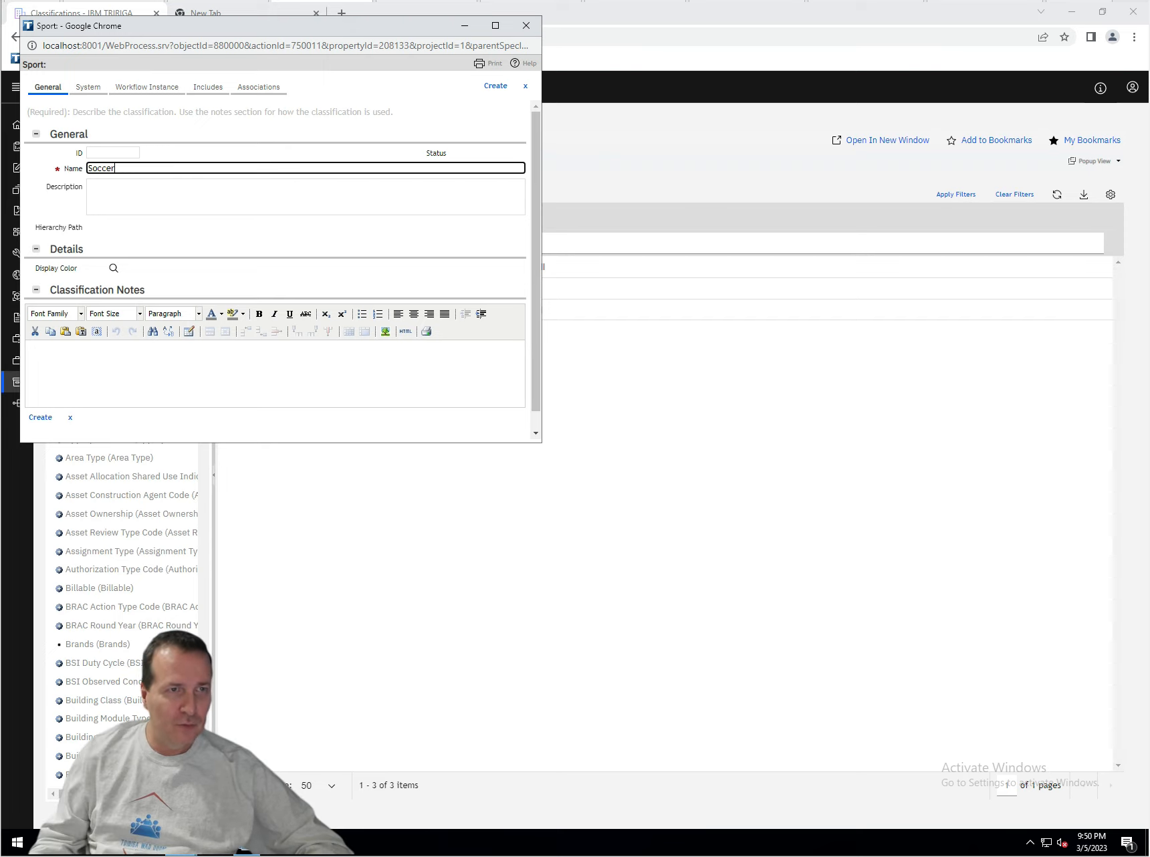
pyautogui.click(493, 88)
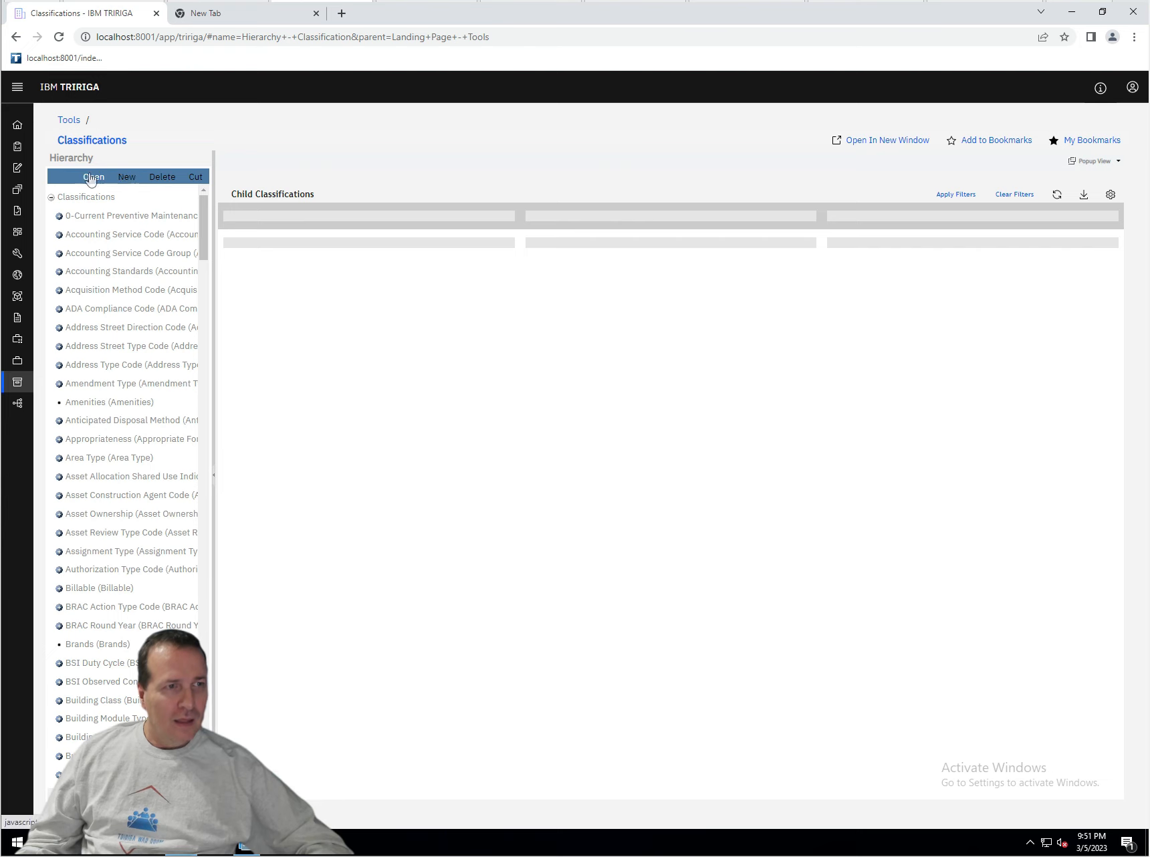
# - Create a child Sport record named "Tenis" under the Sport classification
pyautogui.click(127, 177)
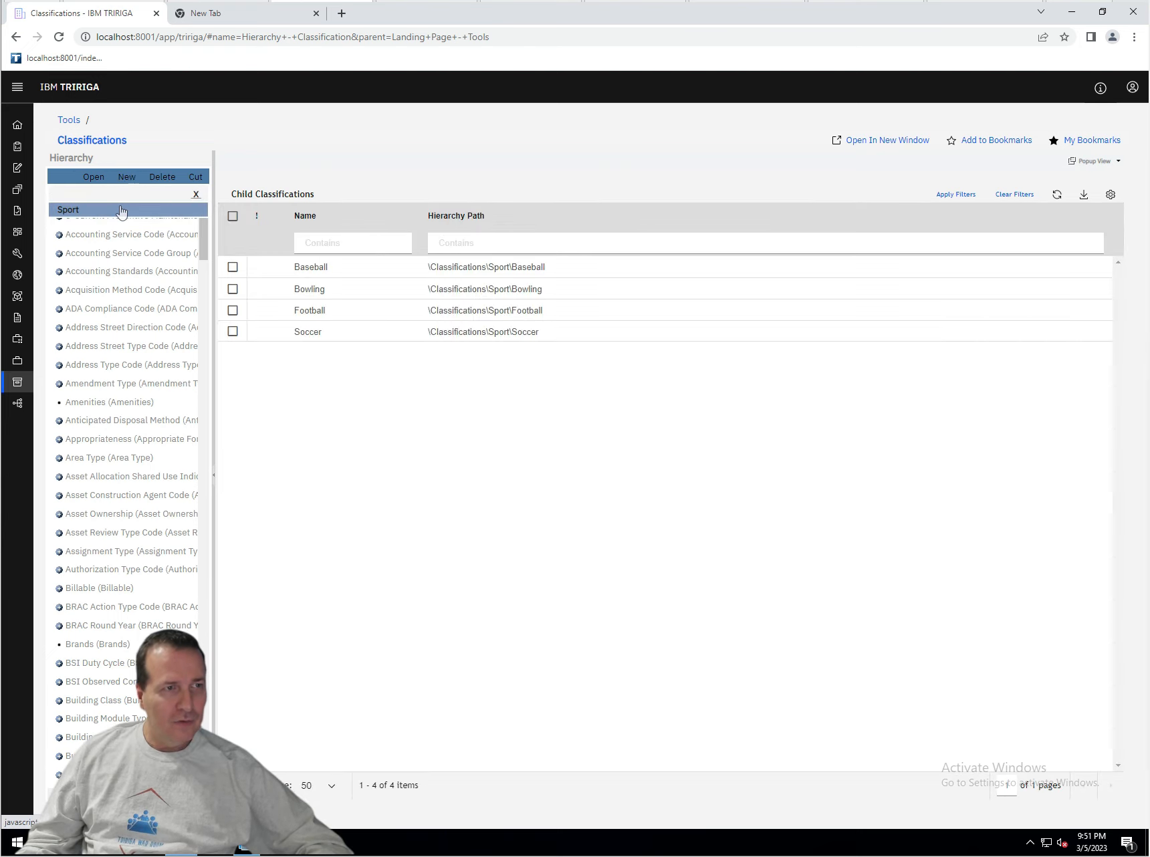
pyautogui.click(92, 211)
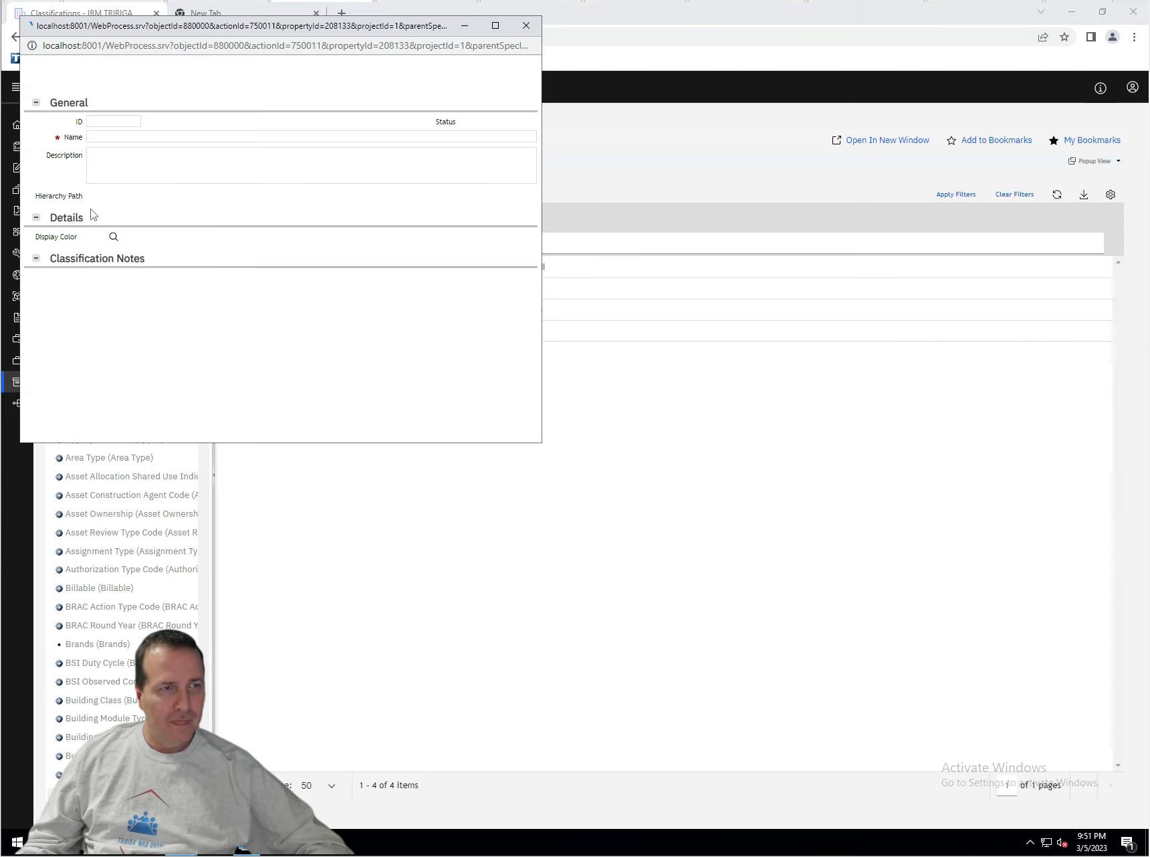
pyautogui.click(125, 167)
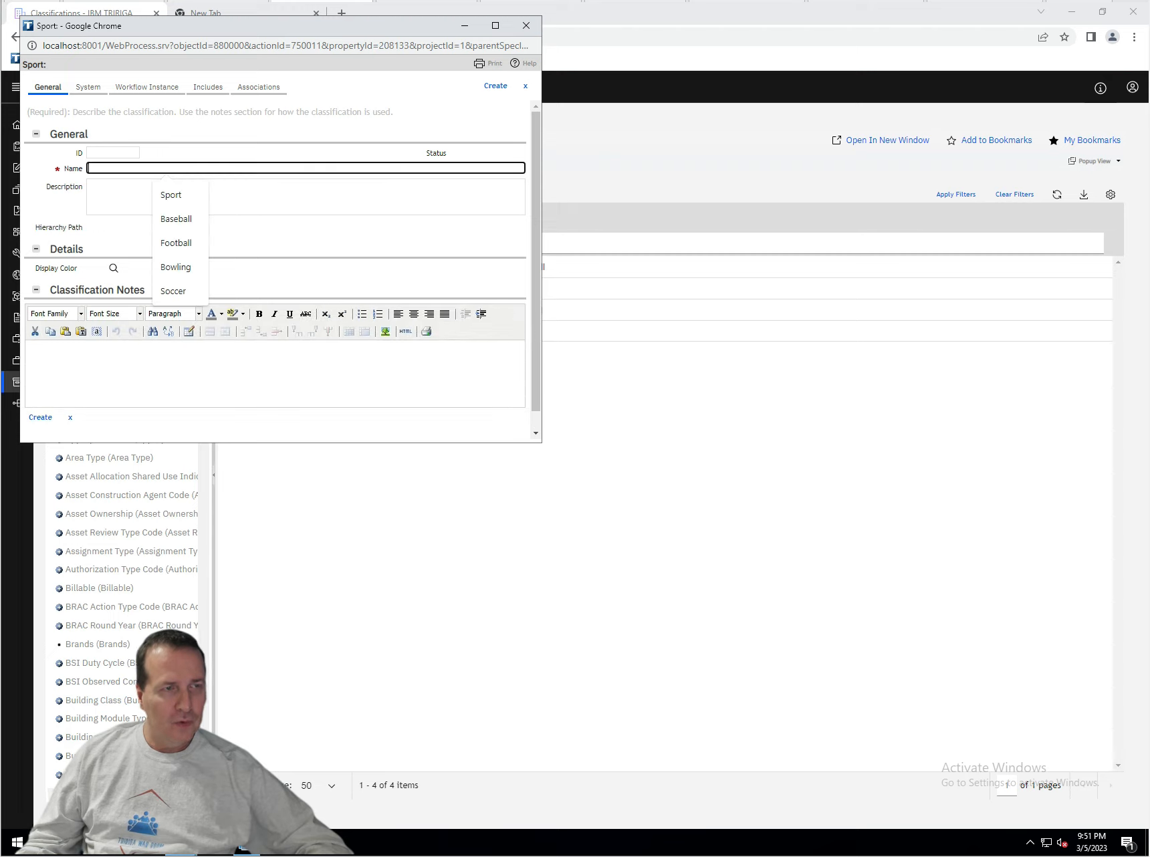
pyautogui.write('Tenis')
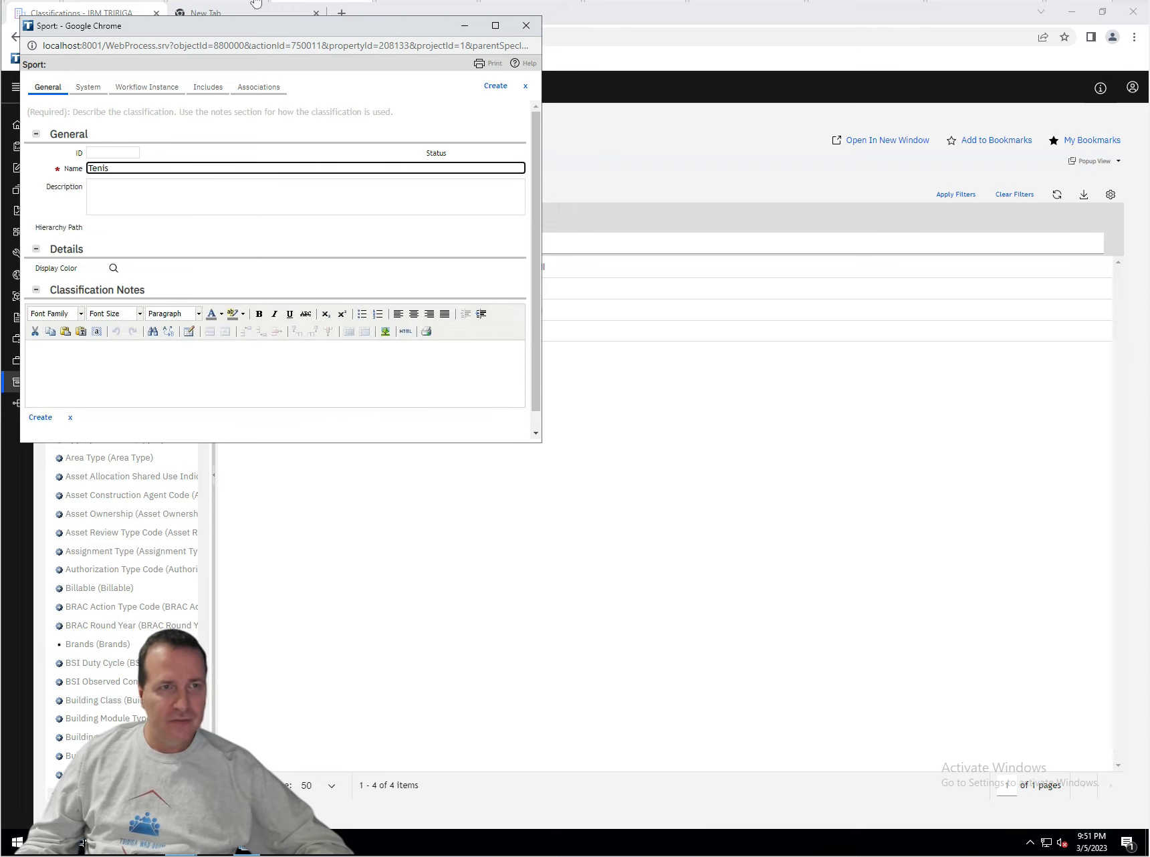
pyautogui.click(495, 85)
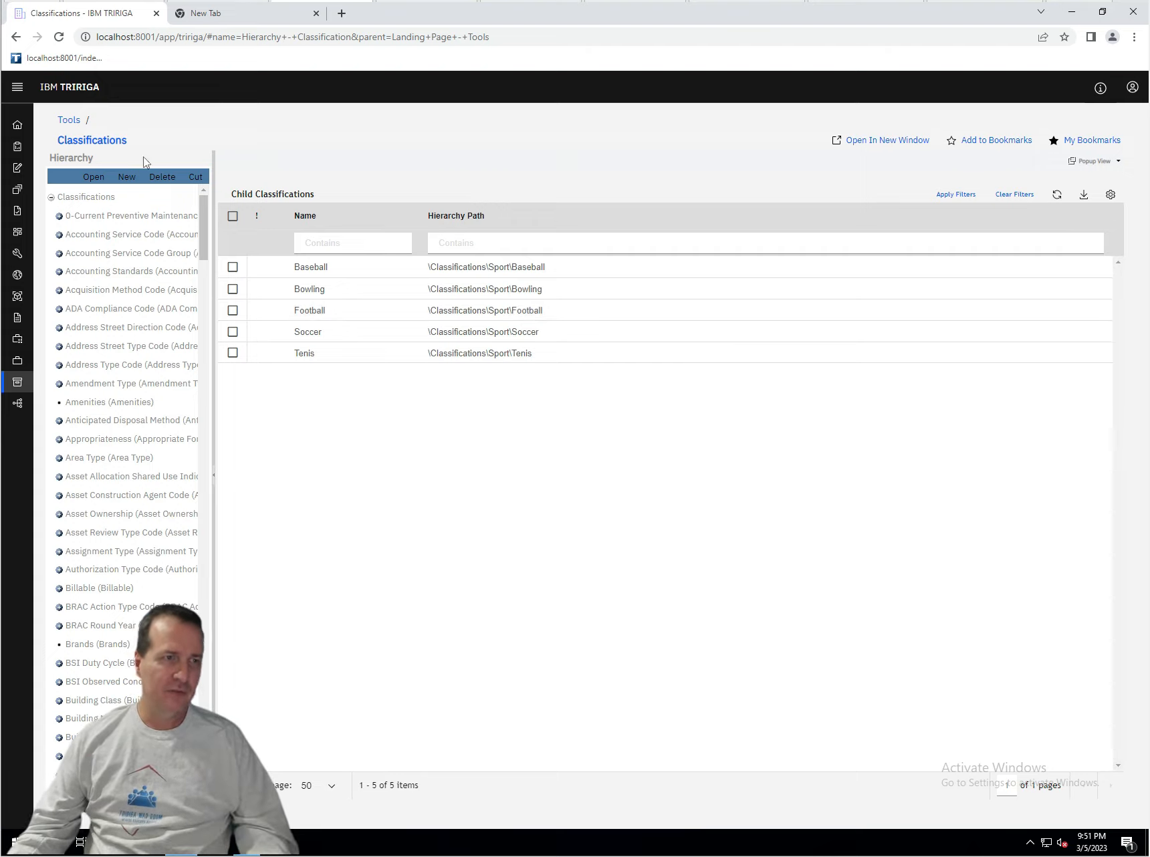
# - Create a child Sport record named "Golf" under the Sport classification
pyautogui.click(127, 177)
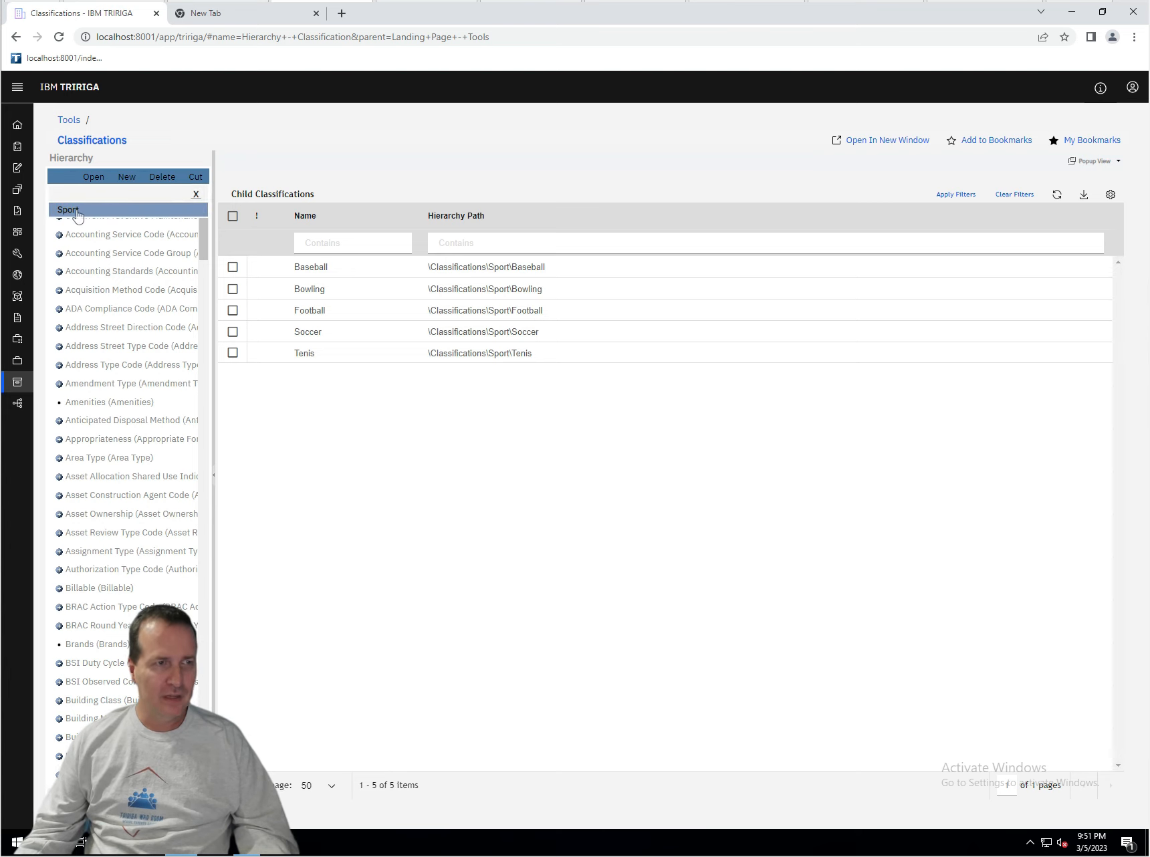
pyautogui.click(150, 169)
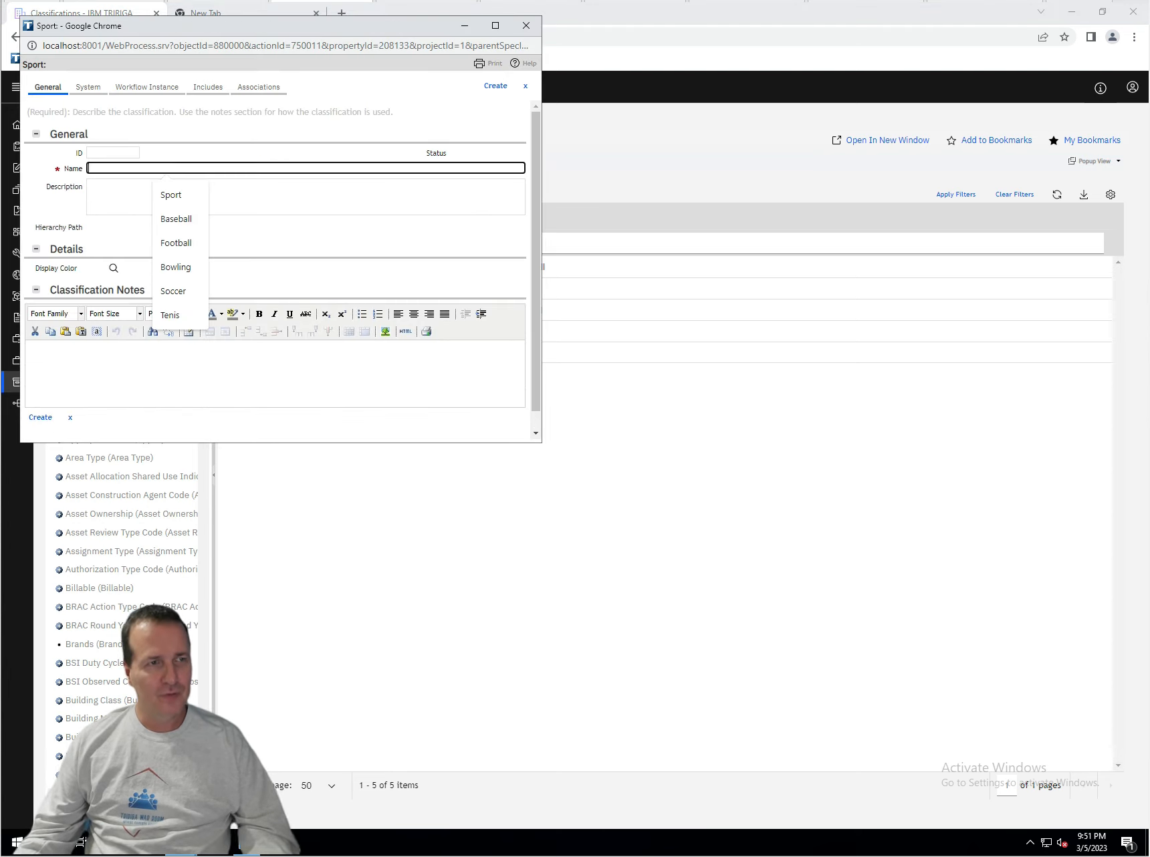
pyautogui.write('Golf')
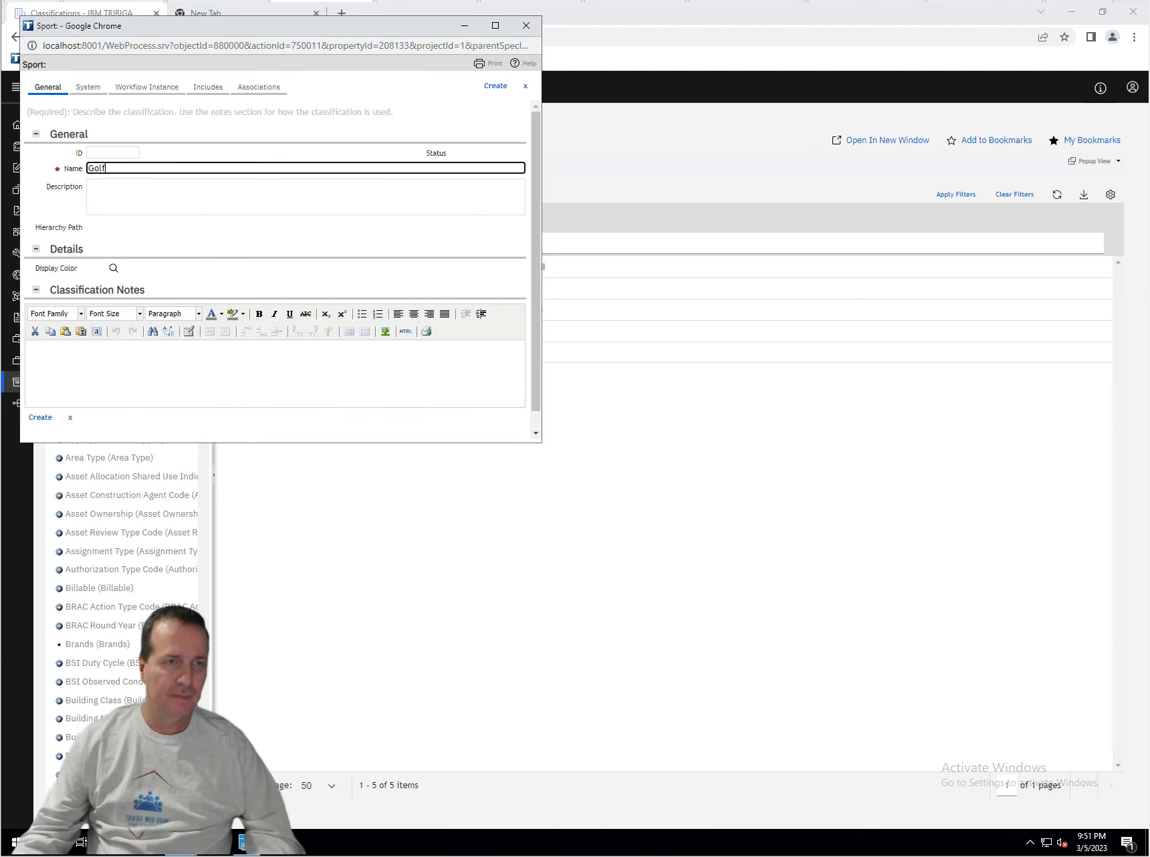
pyautogui.click(505, 85)
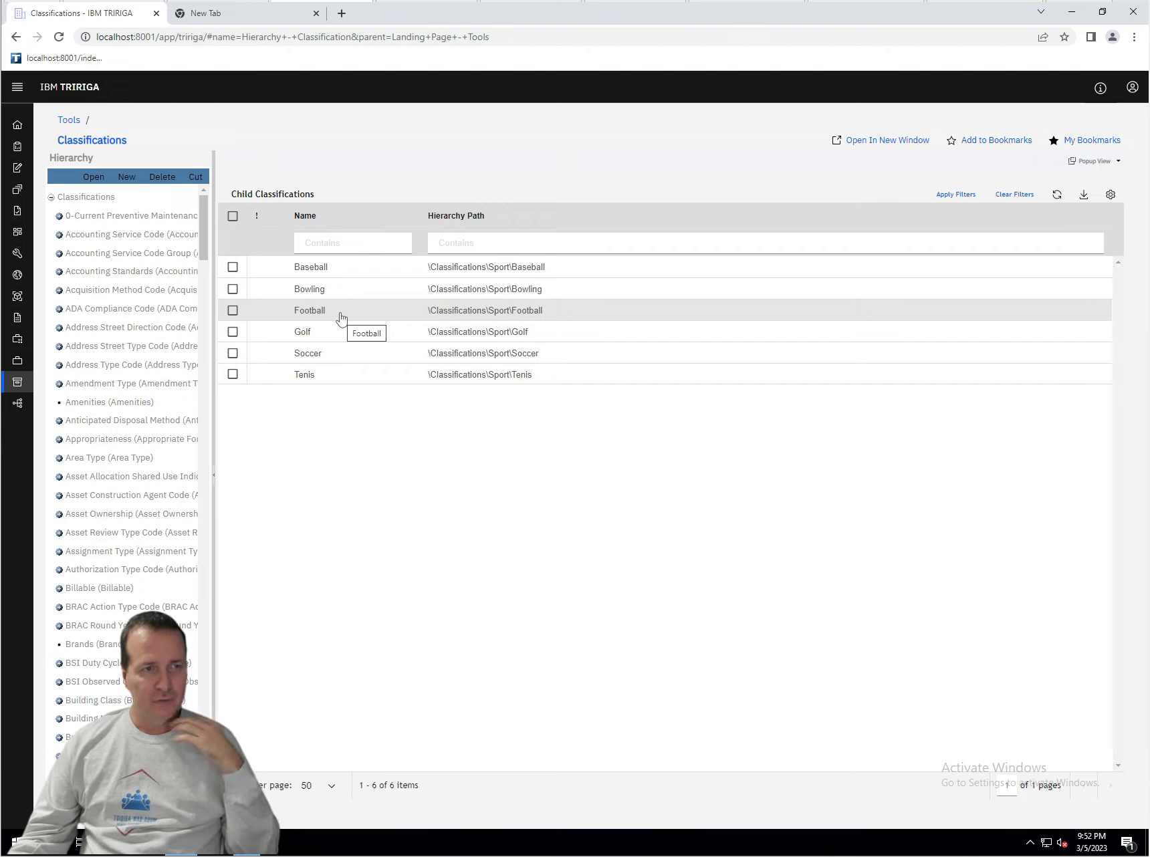
# - Open the Bowling record from the child classifications to review its details, and close it
pyautogui.click(314, 289)
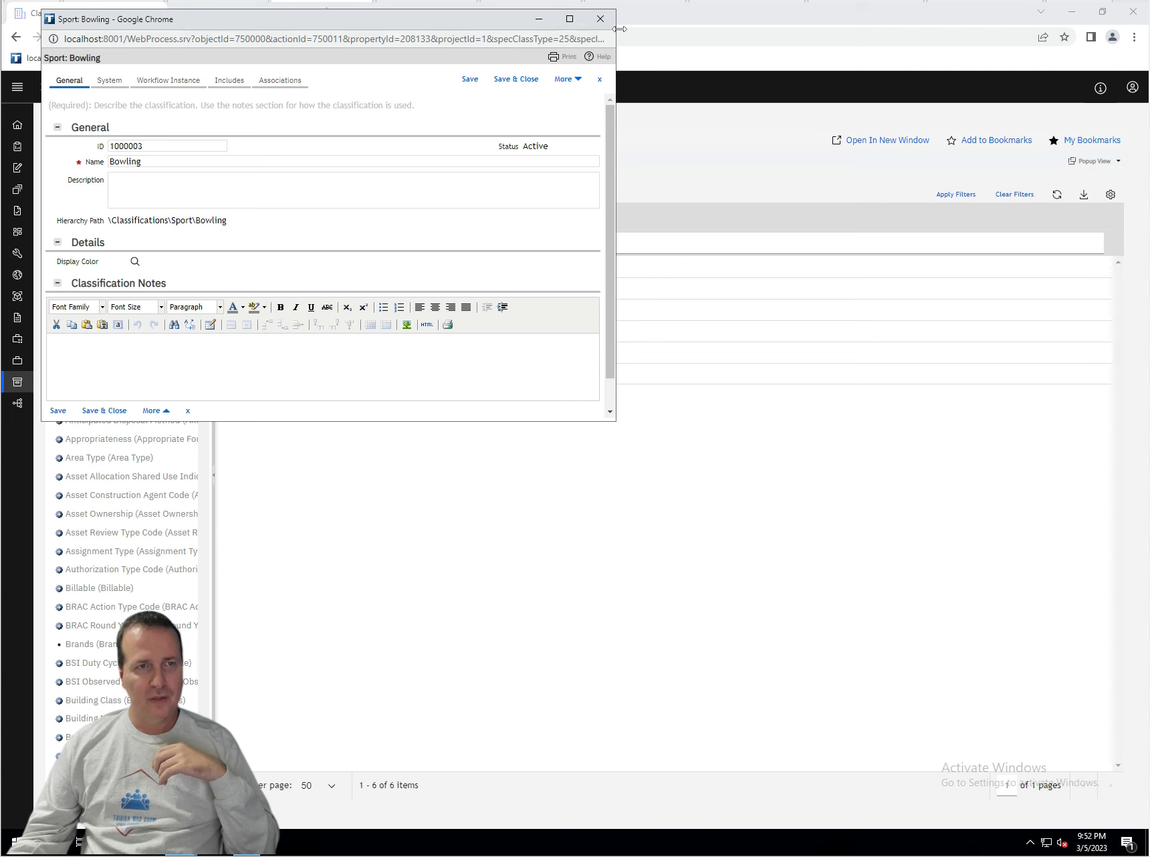
pyautogui.click(600, 19)
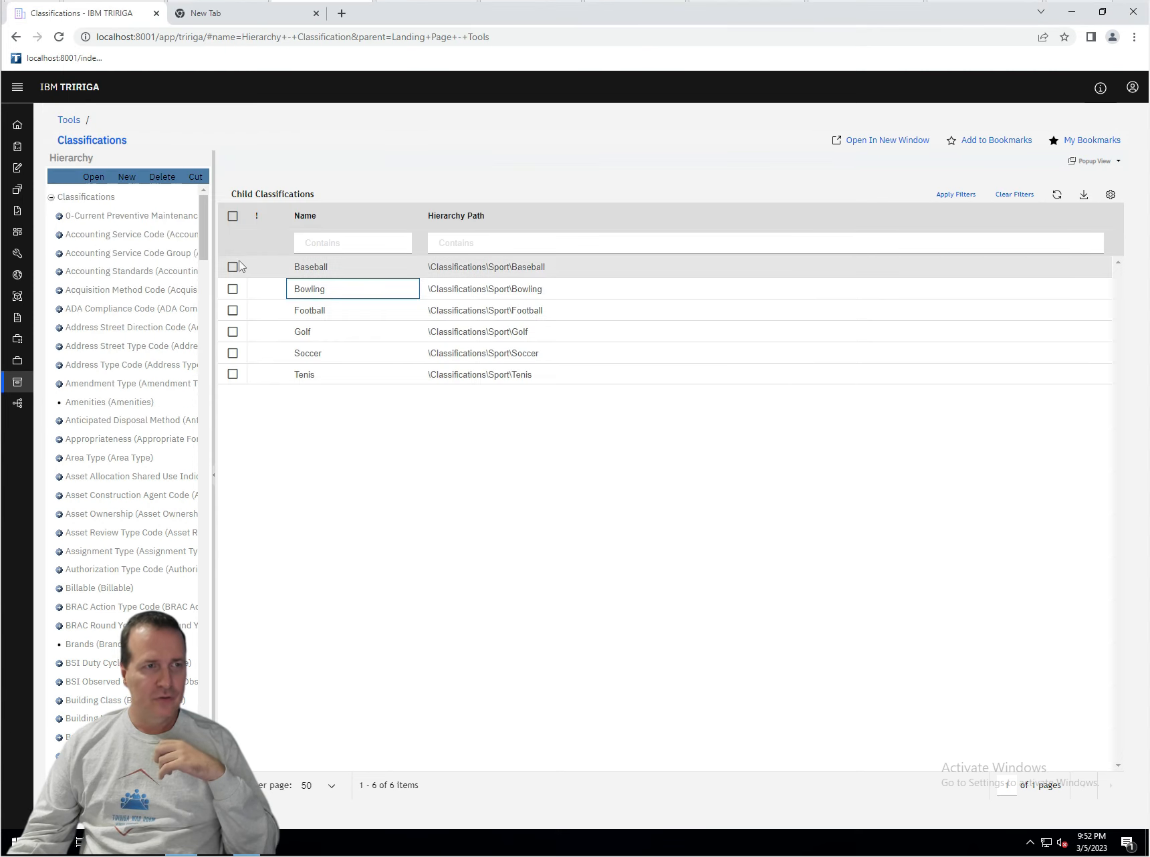
# - Try to create a second Sport record named "Football" under the same parent, and close its form without saving
pyautogui.click(126, 177)
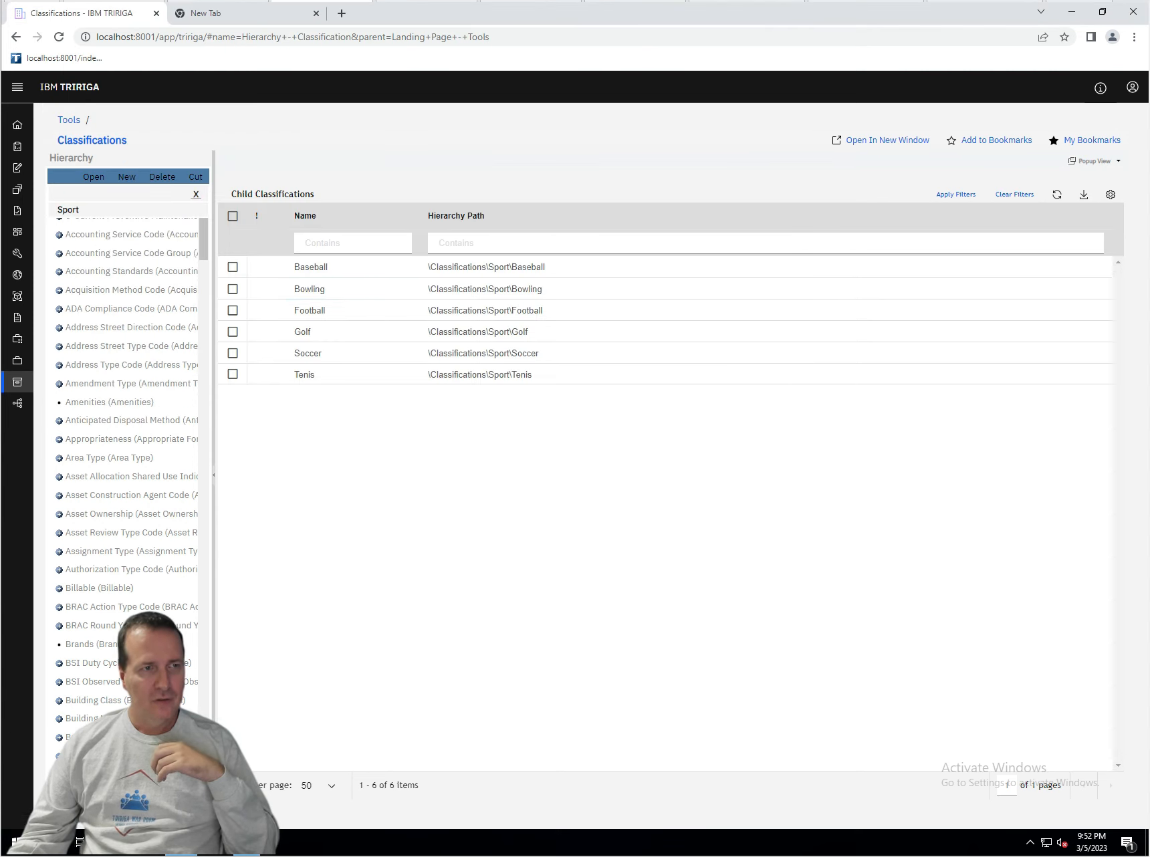
pyautogui.click(84, 212)
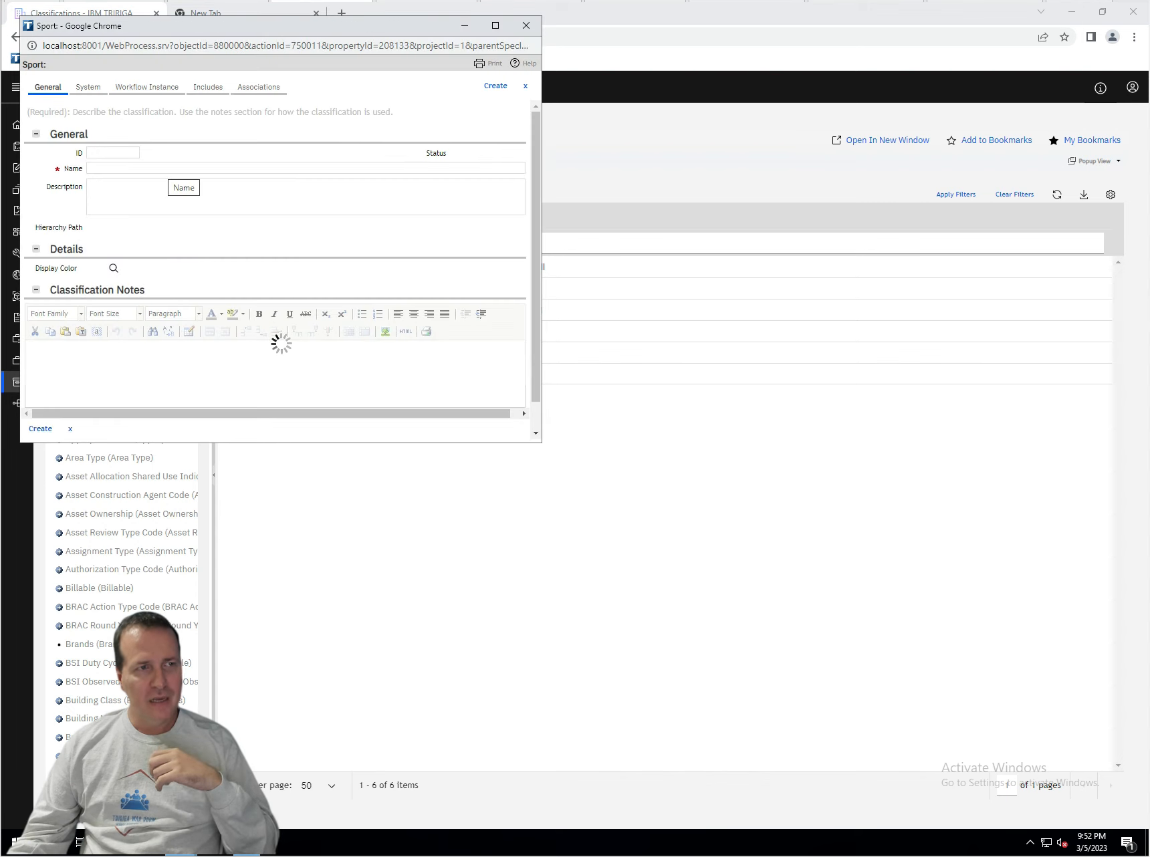
pyautogui.click(170, 168)
pyautogui.write('F')
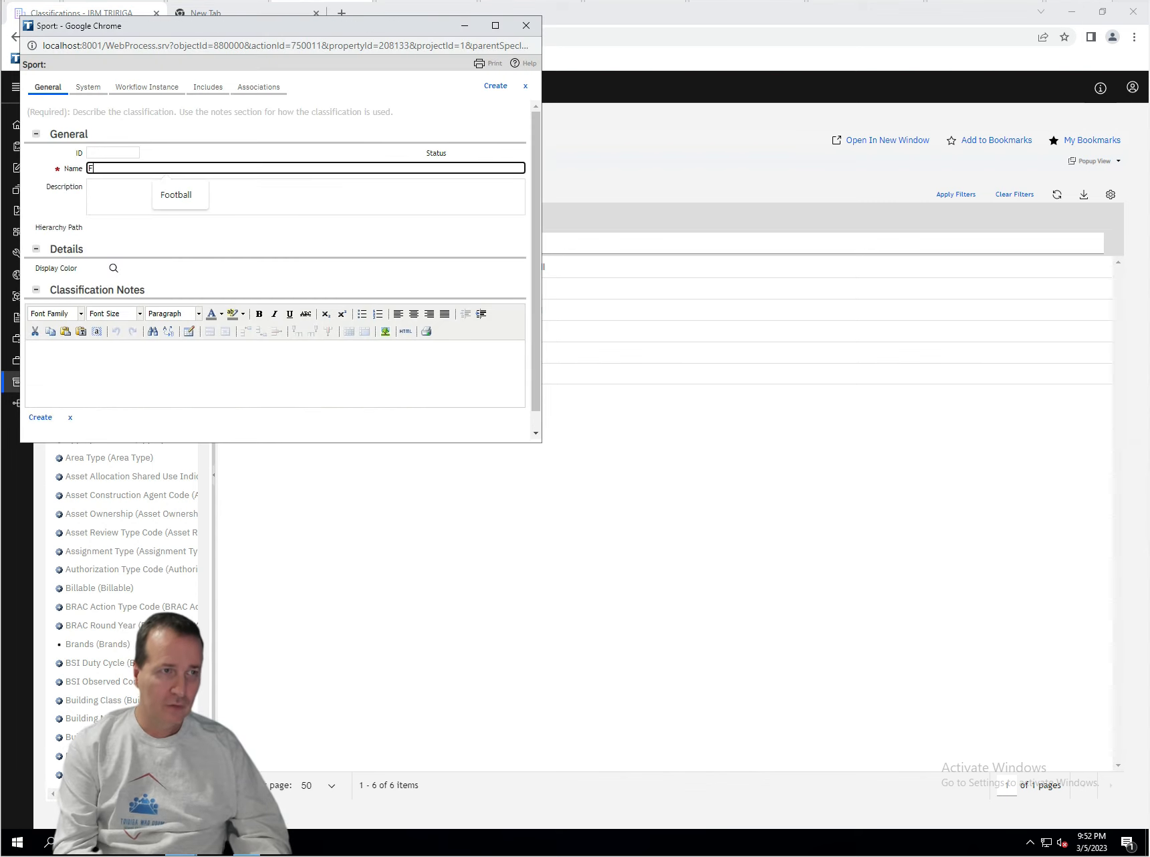
pyautogui.write('ootball')
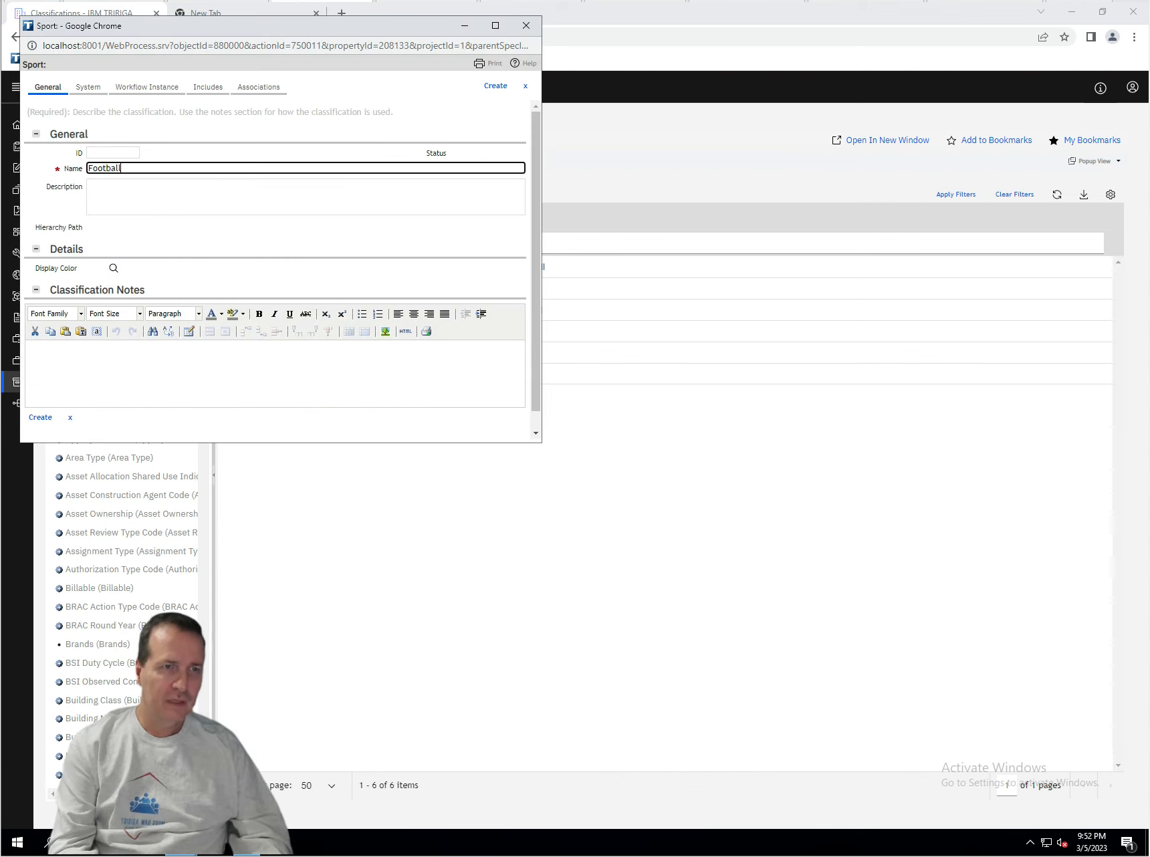
pyautogui.click(498, 86)
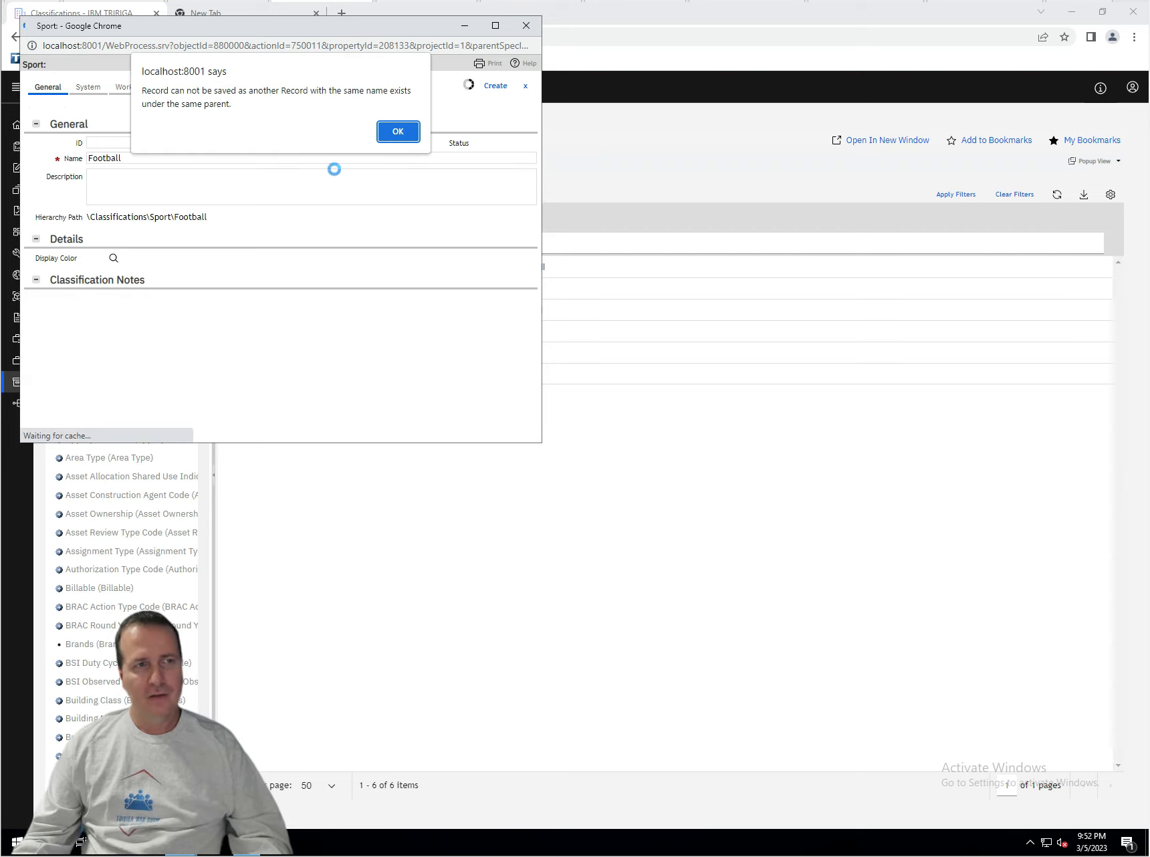
pyautogui.moveTo(142, 90); pyautogui.dragTo(232, 104)
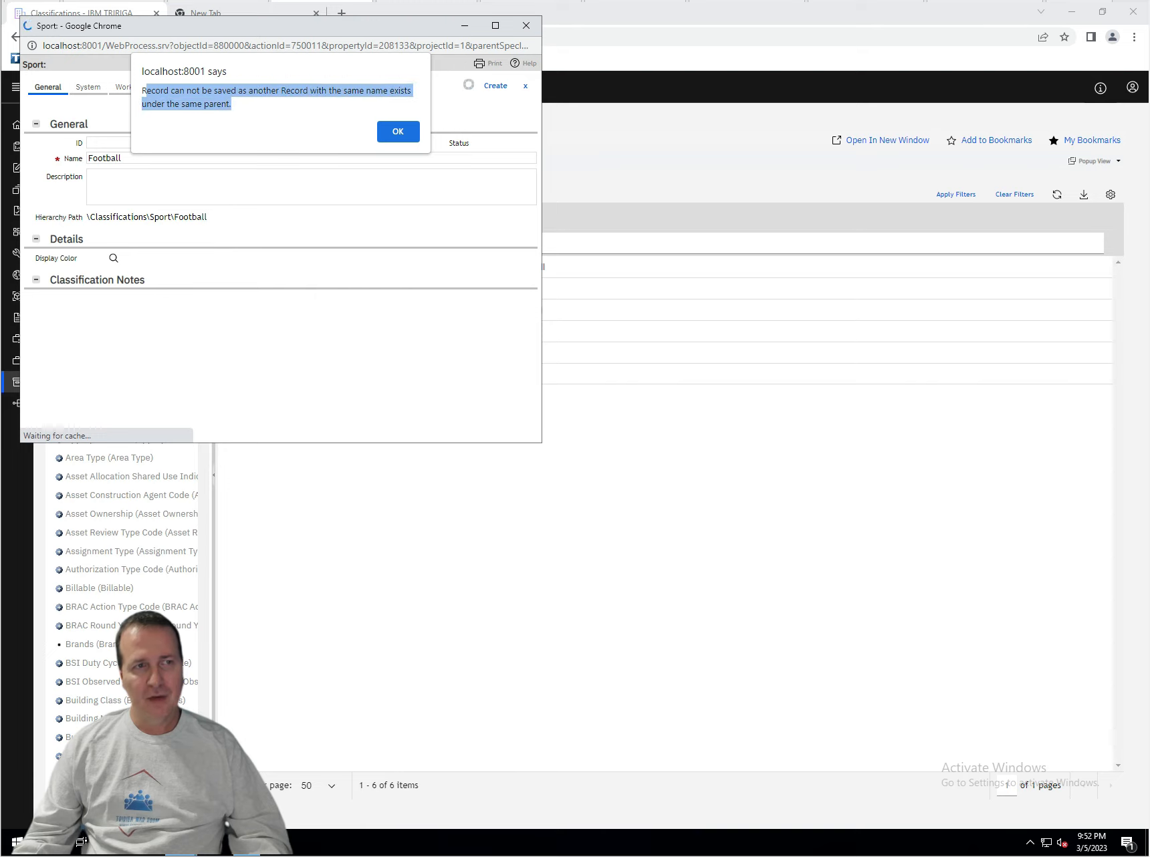
pyautogui.click(398, 131)
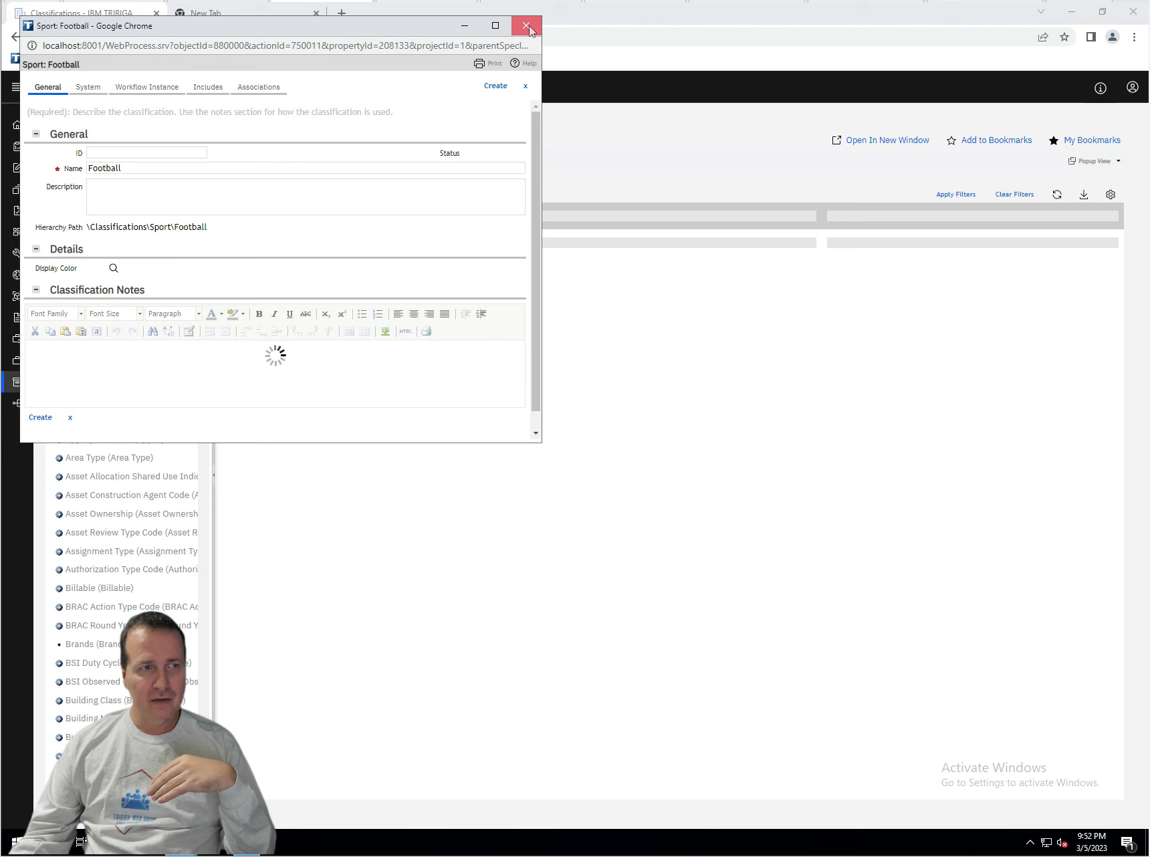
pyautogui.click(530, 32)
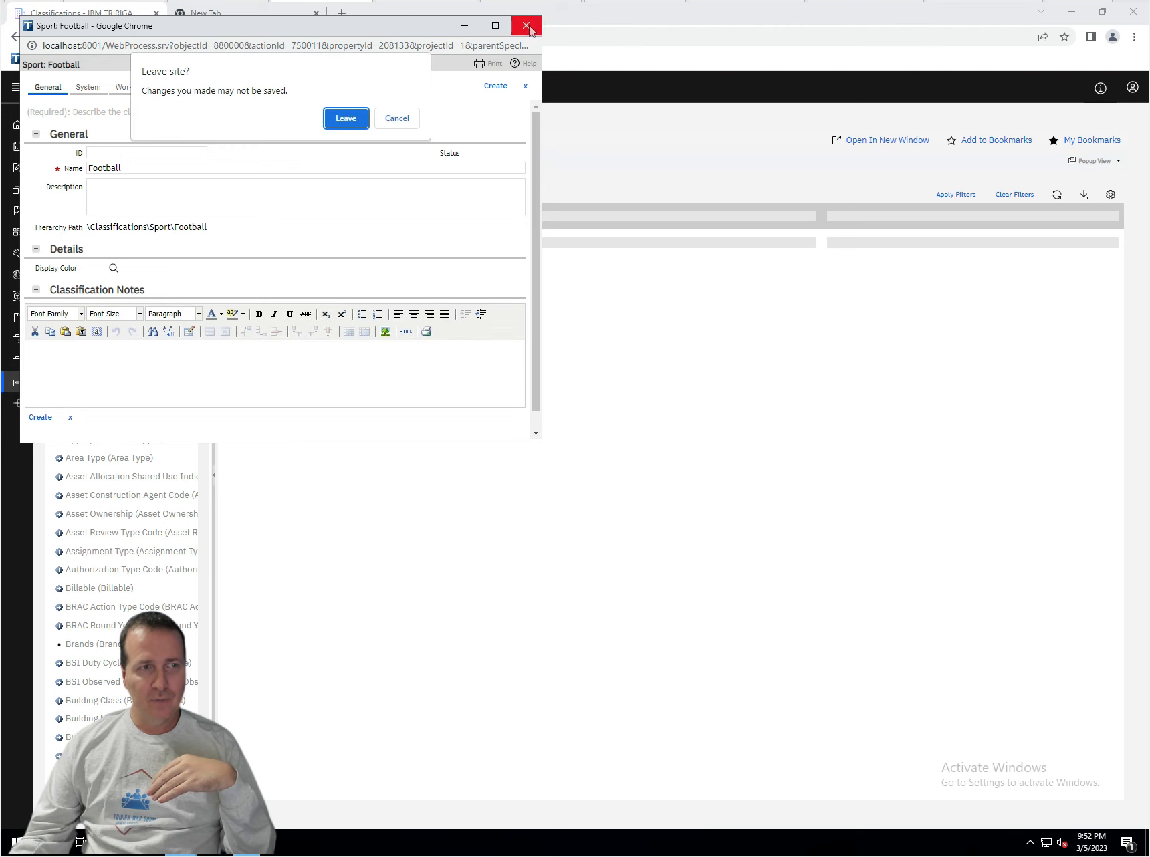
pyautogui.click(346, 118)
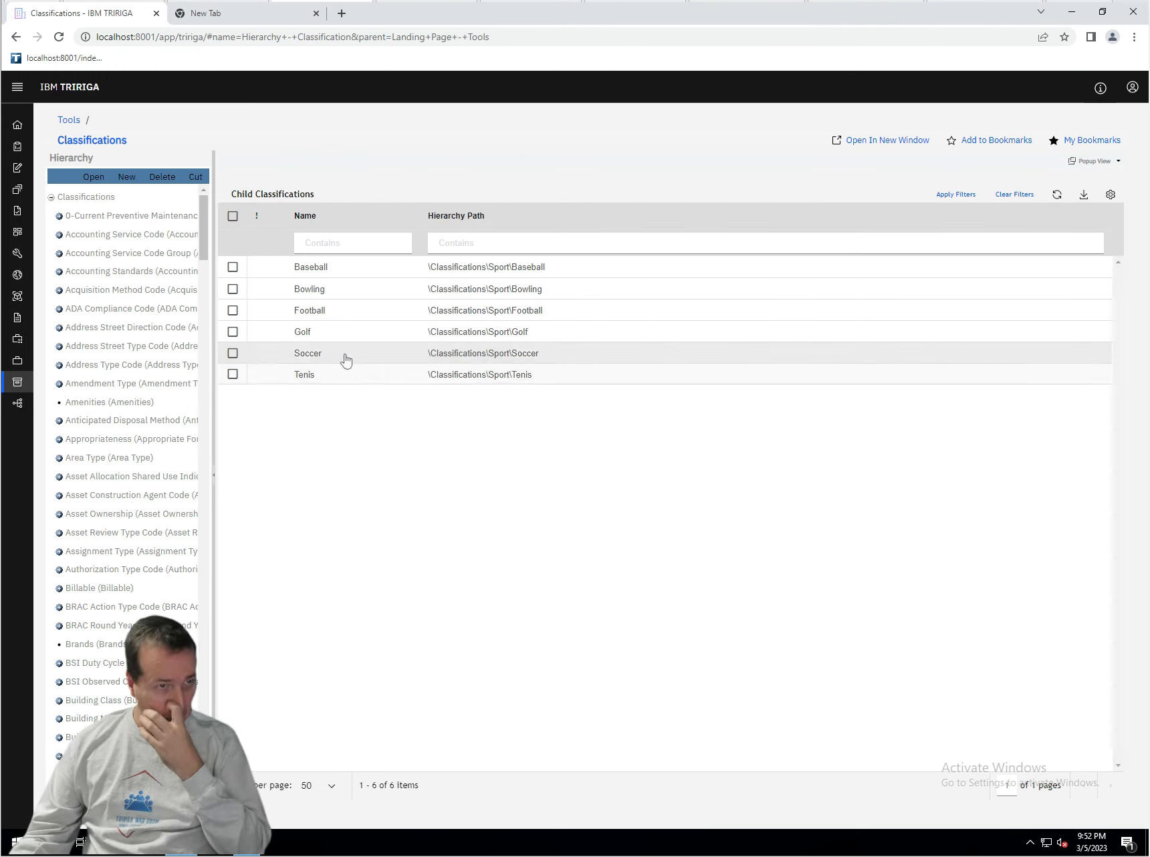
# - Review the existing Football record, close it, and locate the Sport classification in the hierarchy
pyautogui.click(312, 311)
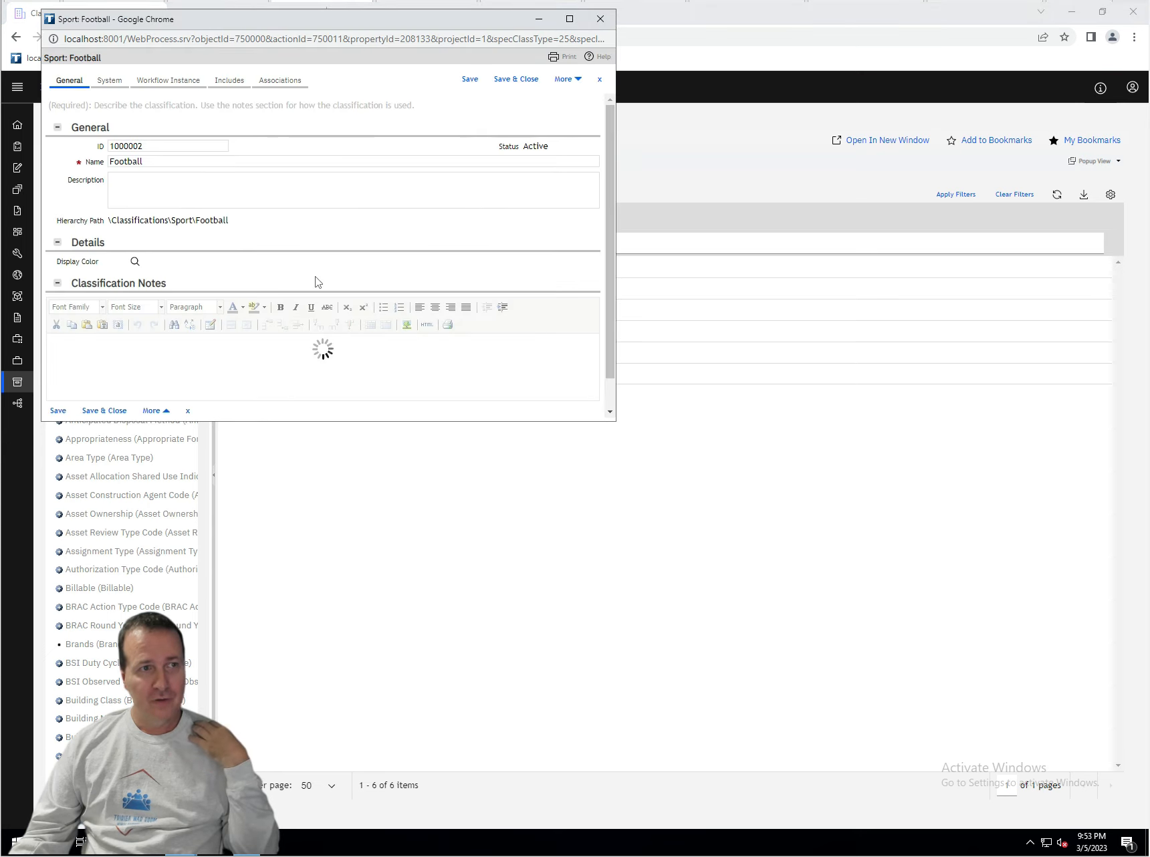
pyautogui.click(600, 18)
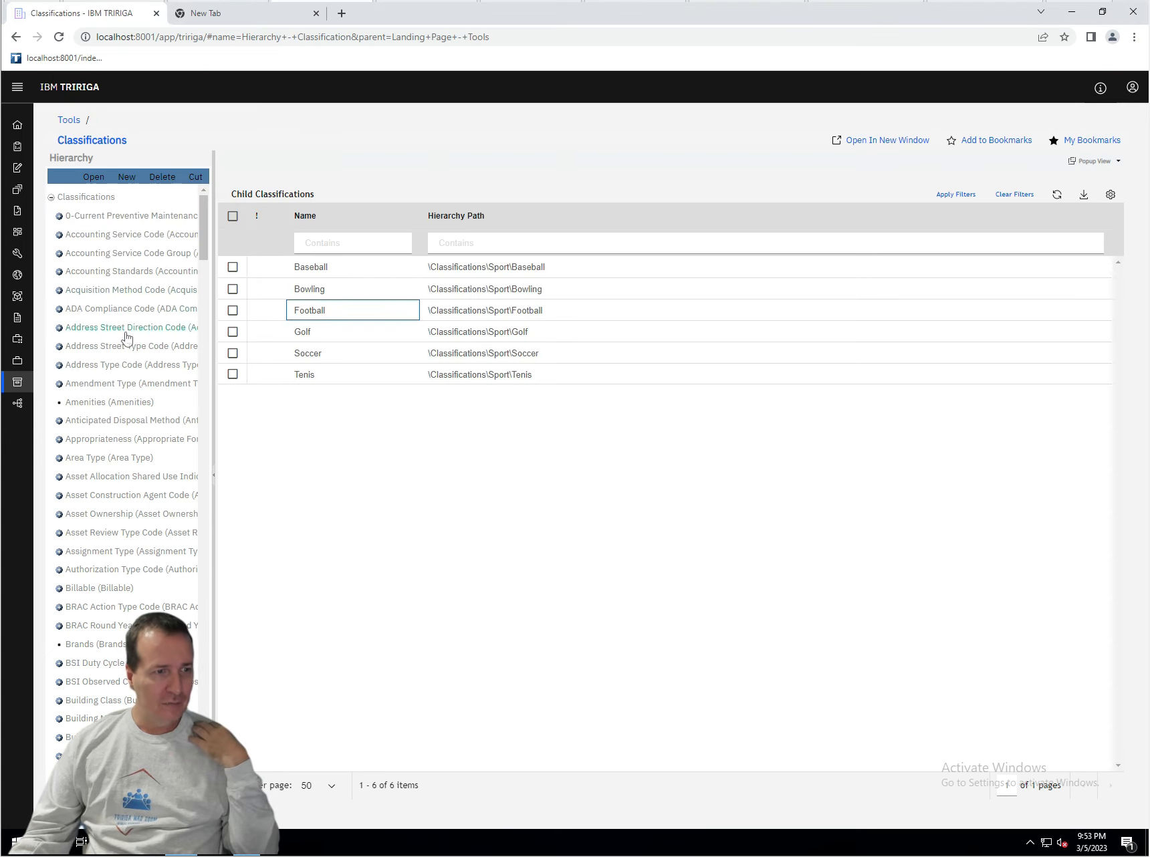
pyautogui.scroll(-3, 194, 362)
pyautogui.scroll(-20, 194, 401)
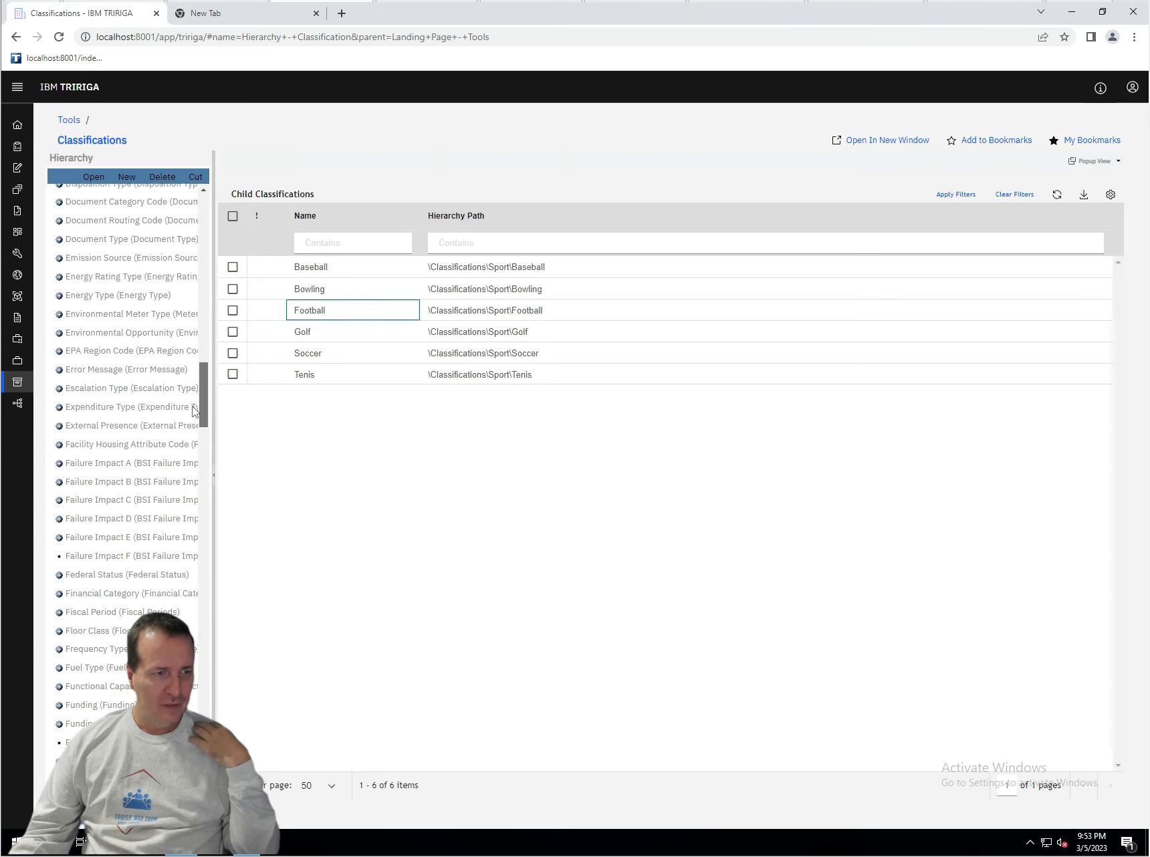
pyautogui.scroll(-15, 194, 466)
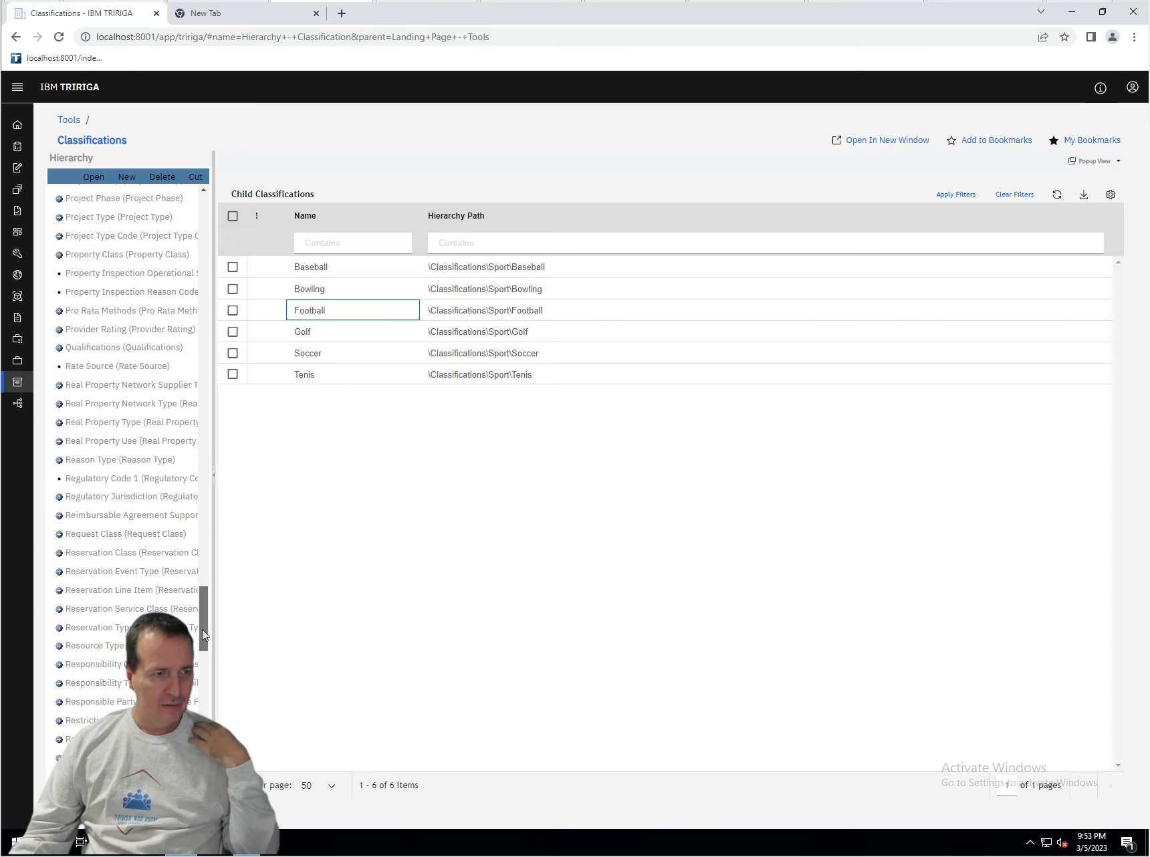
pyautogui.moveTo(208, 662); pyautogui.dragTo(209, 728)
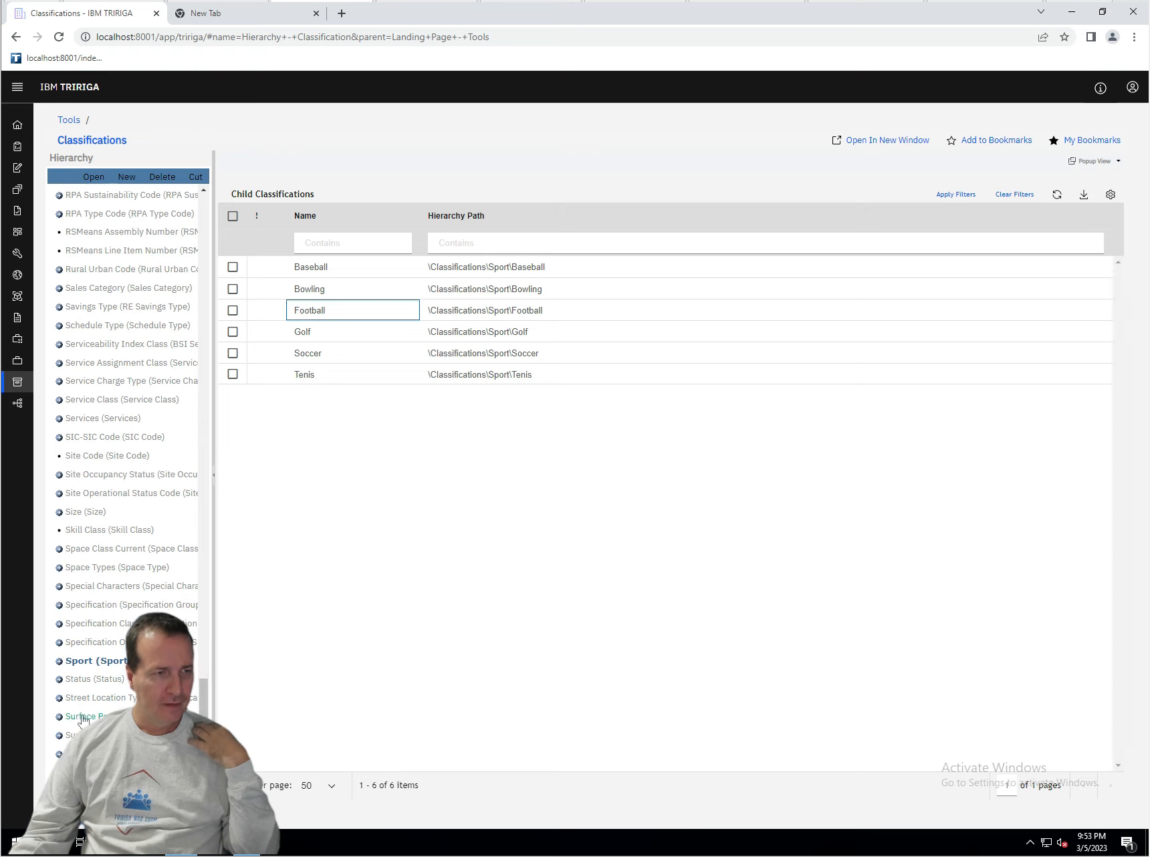
# - Create a child Sport record named "Football" under the existing Football record in the Sport classification
pyautogui.click(65, 664)
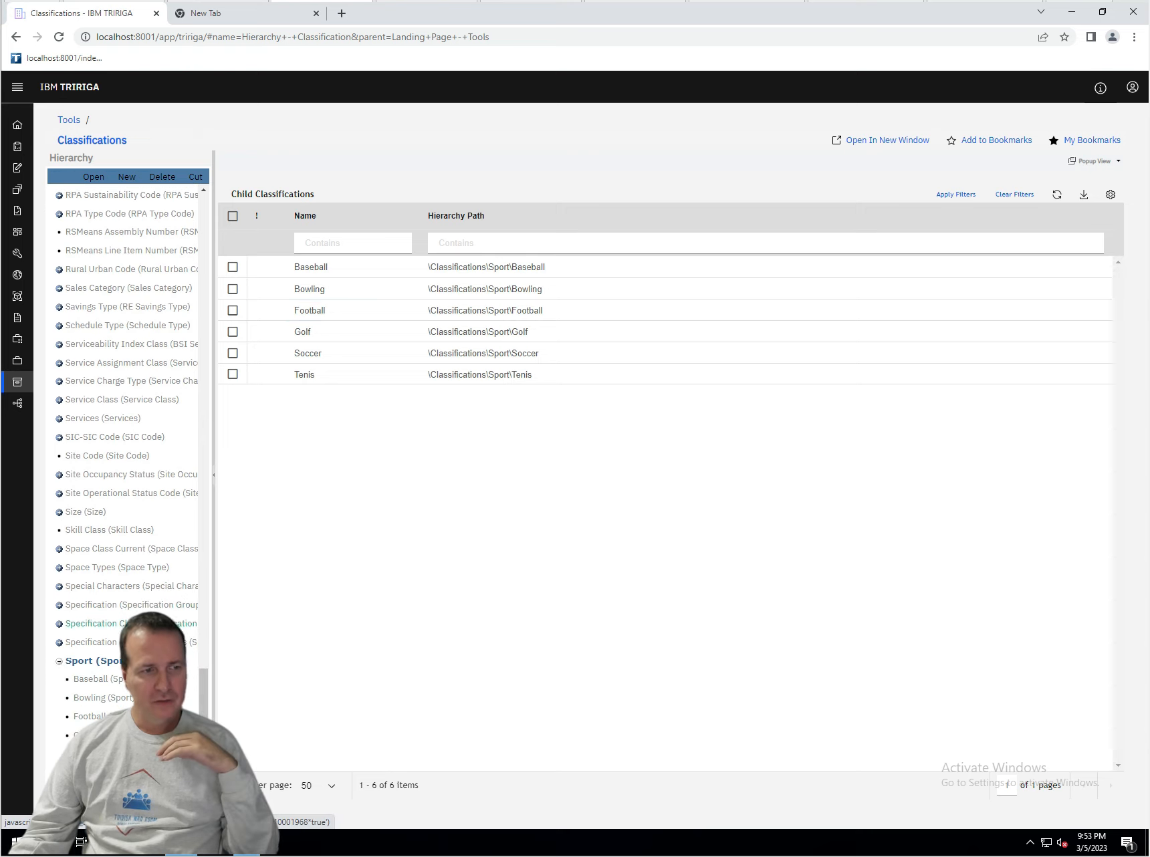
pyautogui.scroll(-2, 127, 623)
pyautogui.click(99, 583)
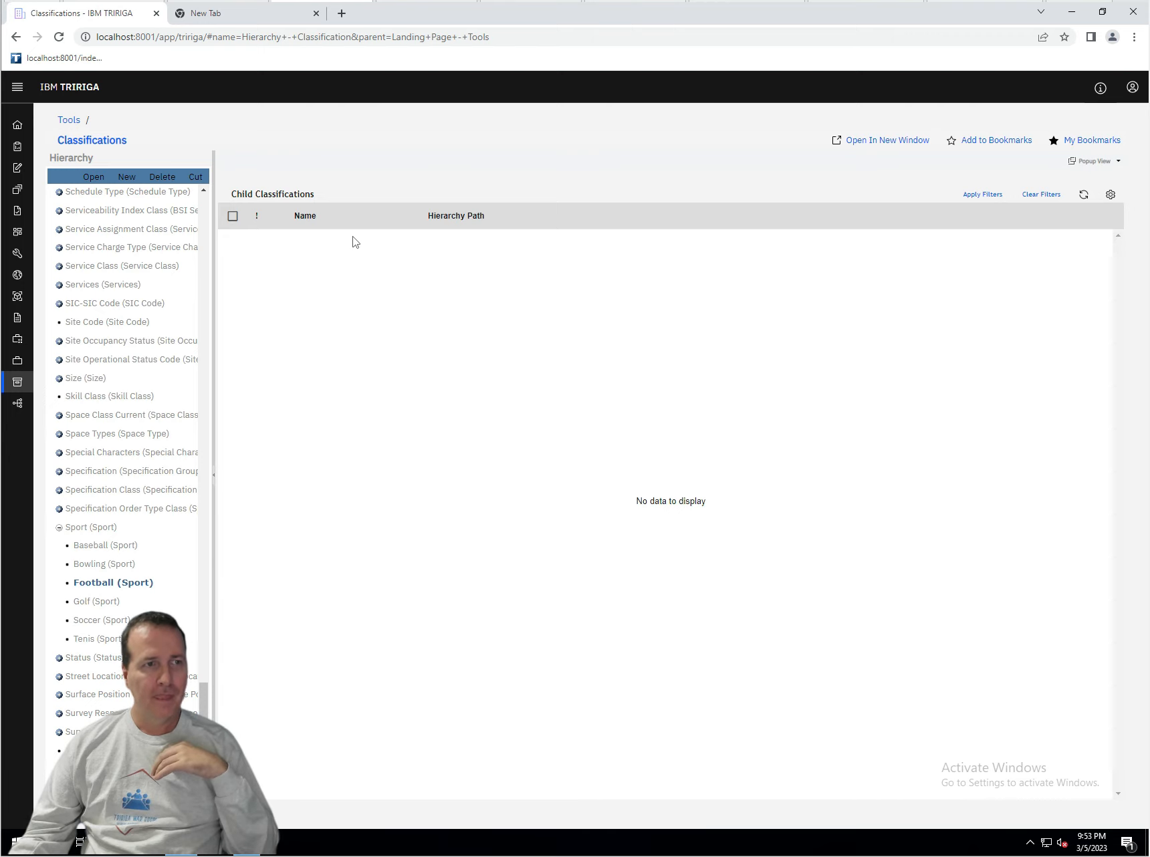
pyautogui.click(125, 177)
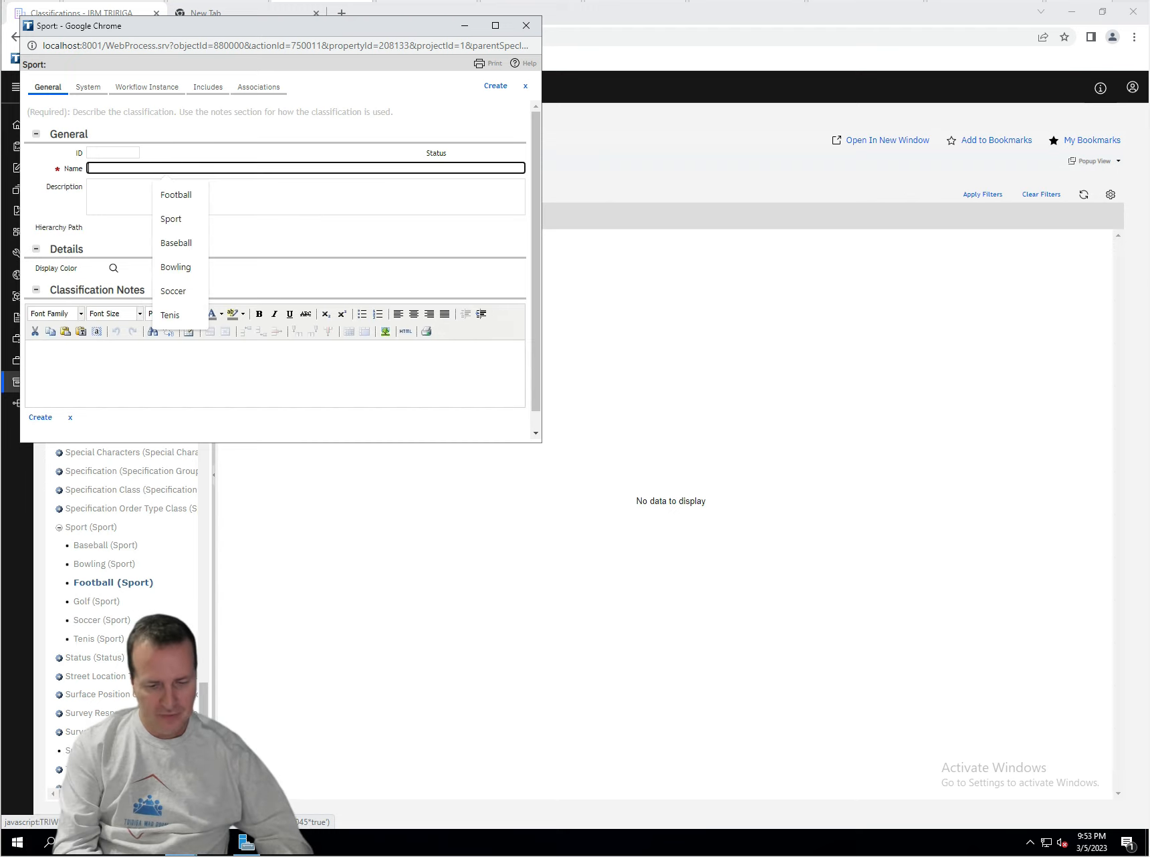
pyautogui.write('Football')
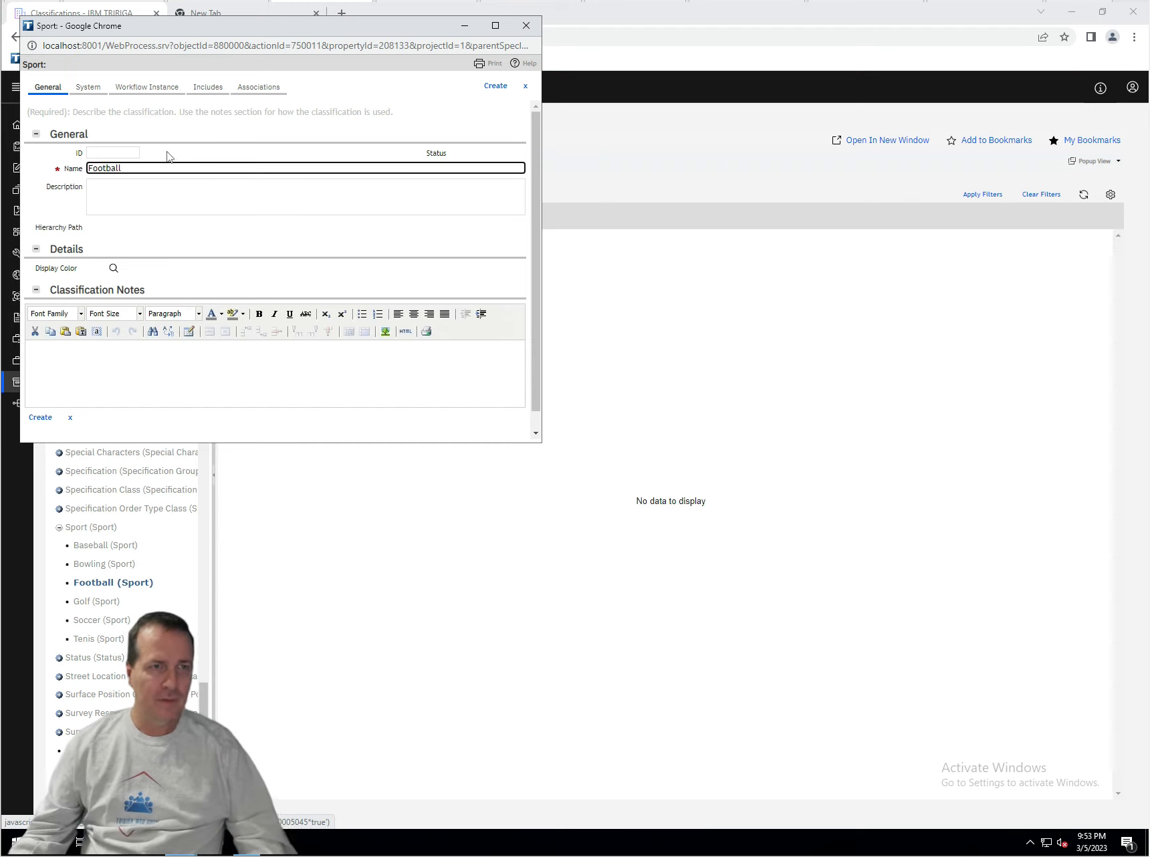
pyautogui.click(495, 89)
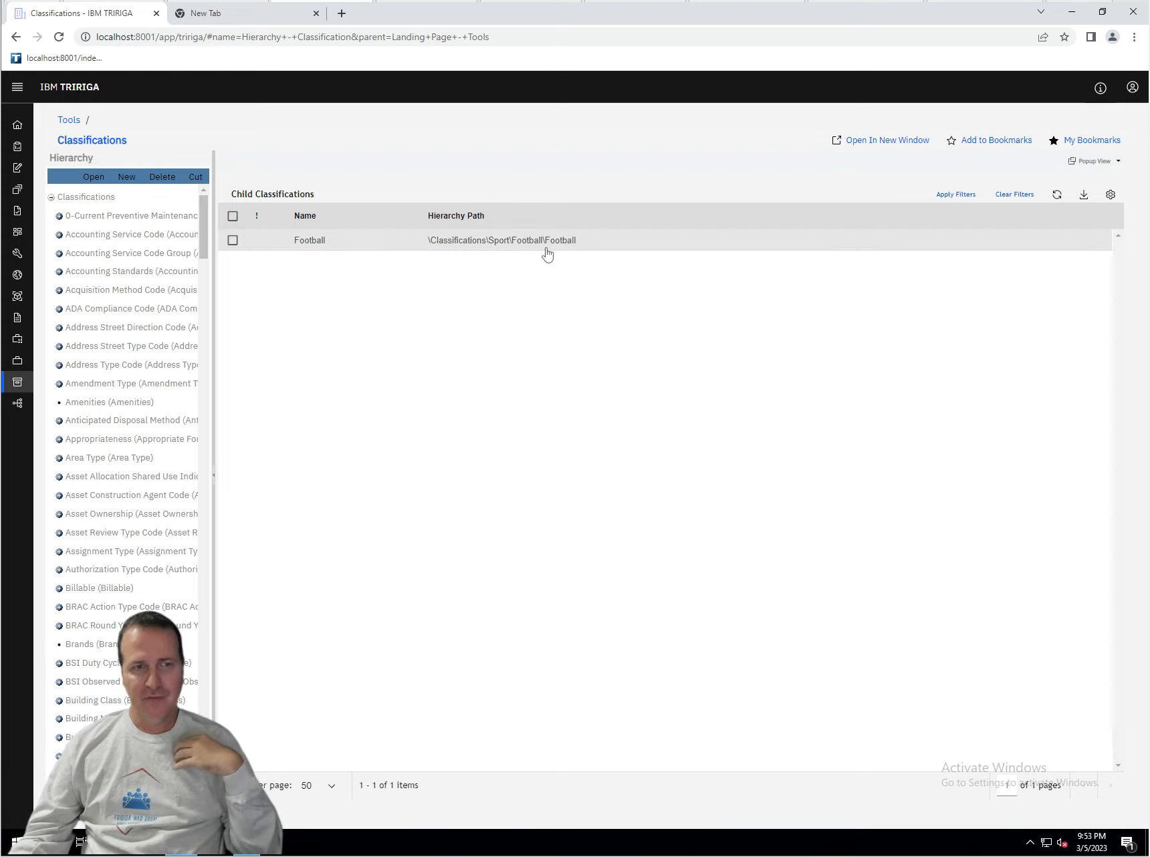
# - Try to delete the selected nested Football record using the hierarchy's delete action
pyautogui.click(233, 242)
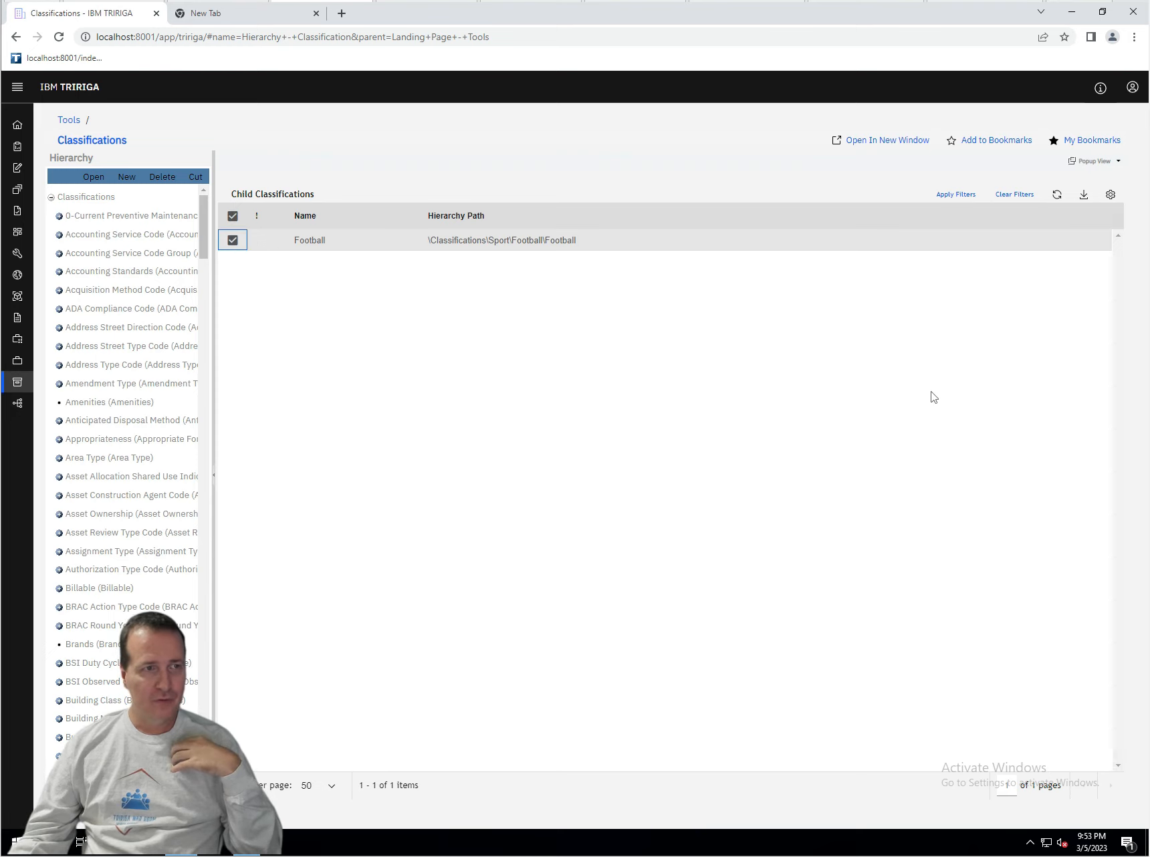
pyautogui.click(162, 179)
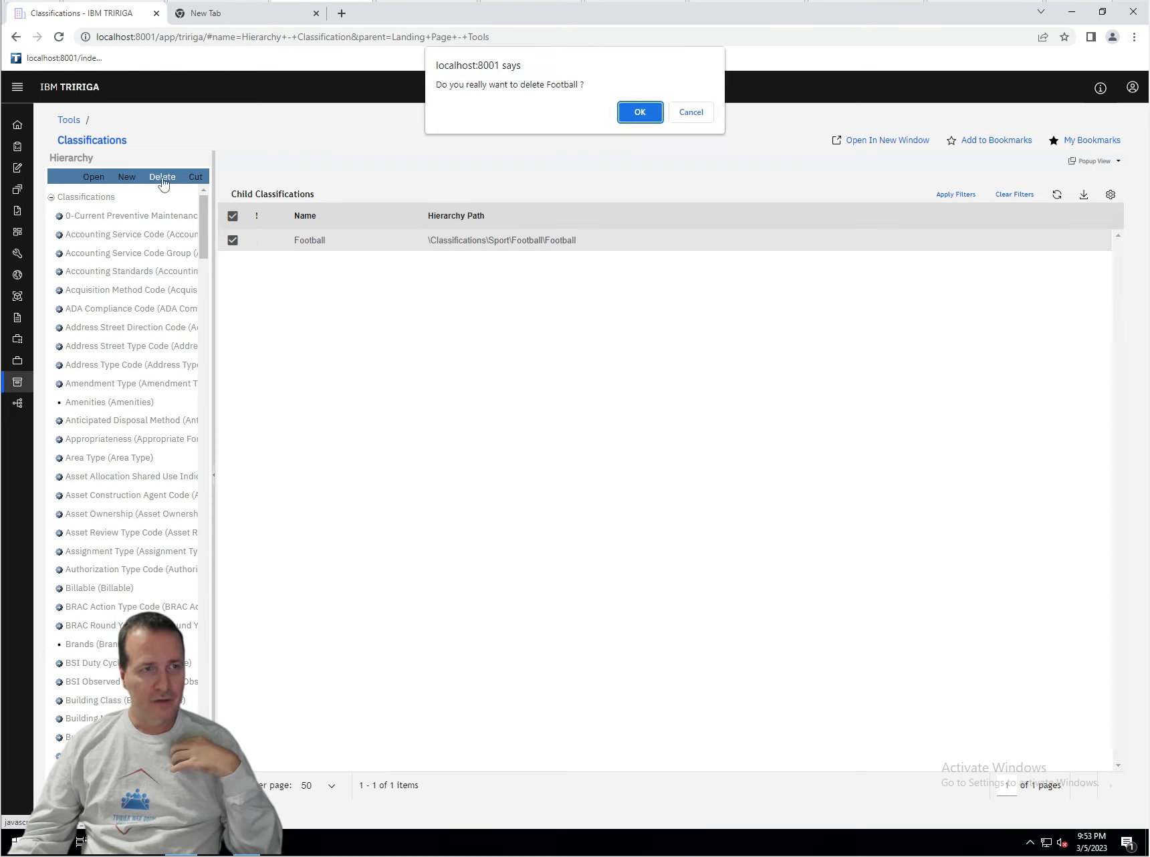
pyautogui.click(640, 113)
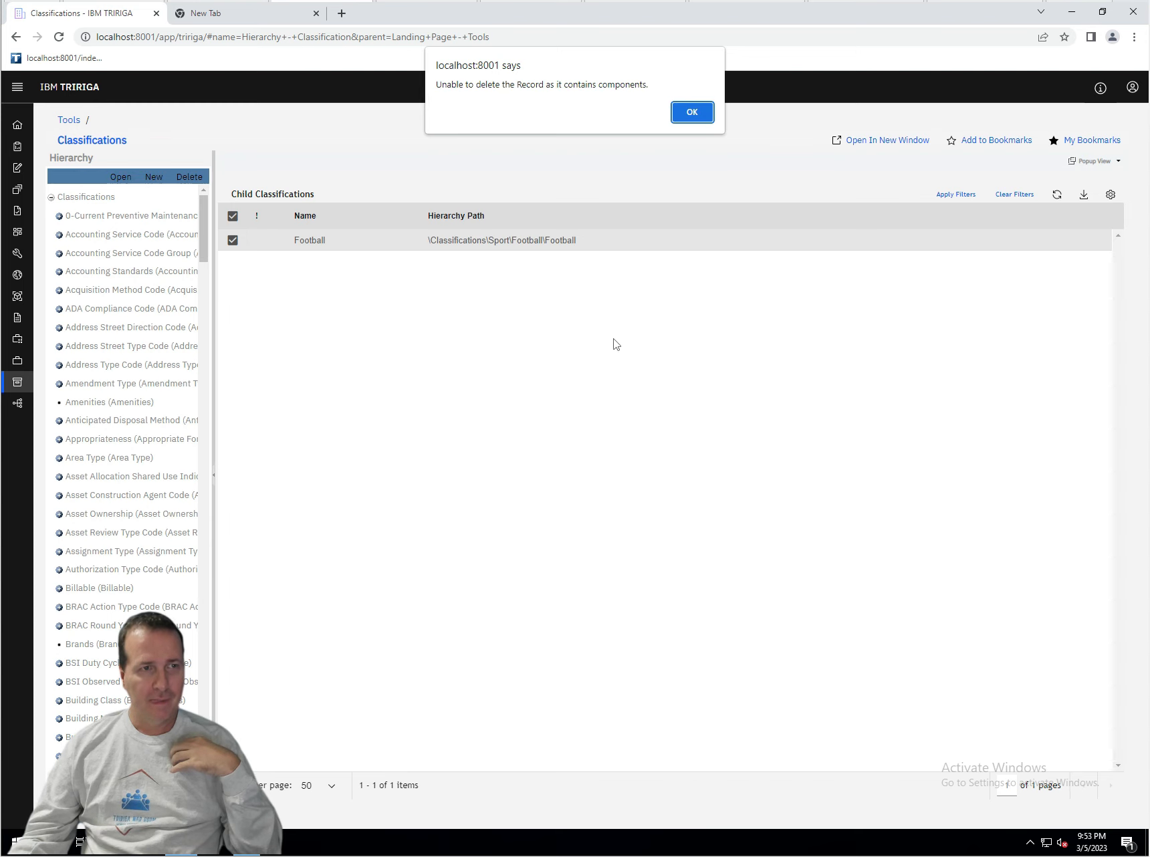
pyautogui.click(692, 113)
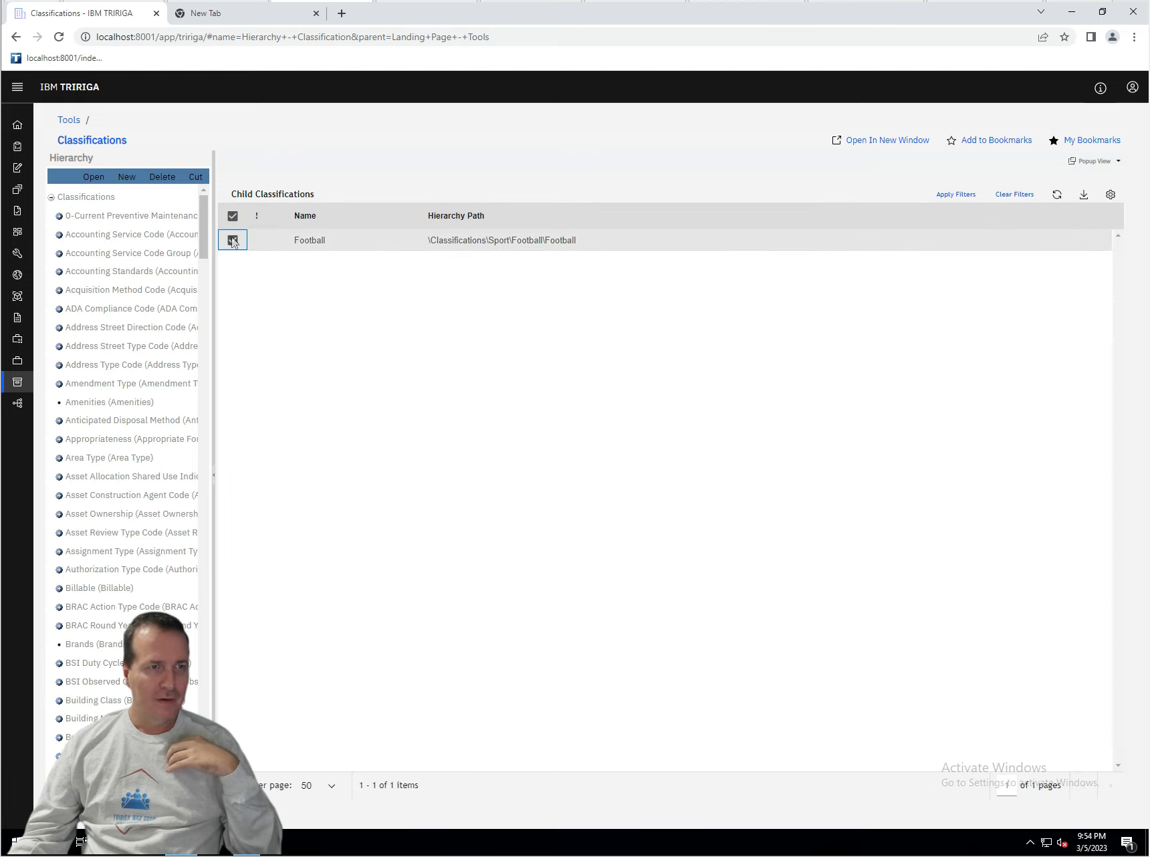
# - Open the nested Football record at \Classifications\Sport\Football\Football and delete it from its own form
pyautogui.click(444, 240)
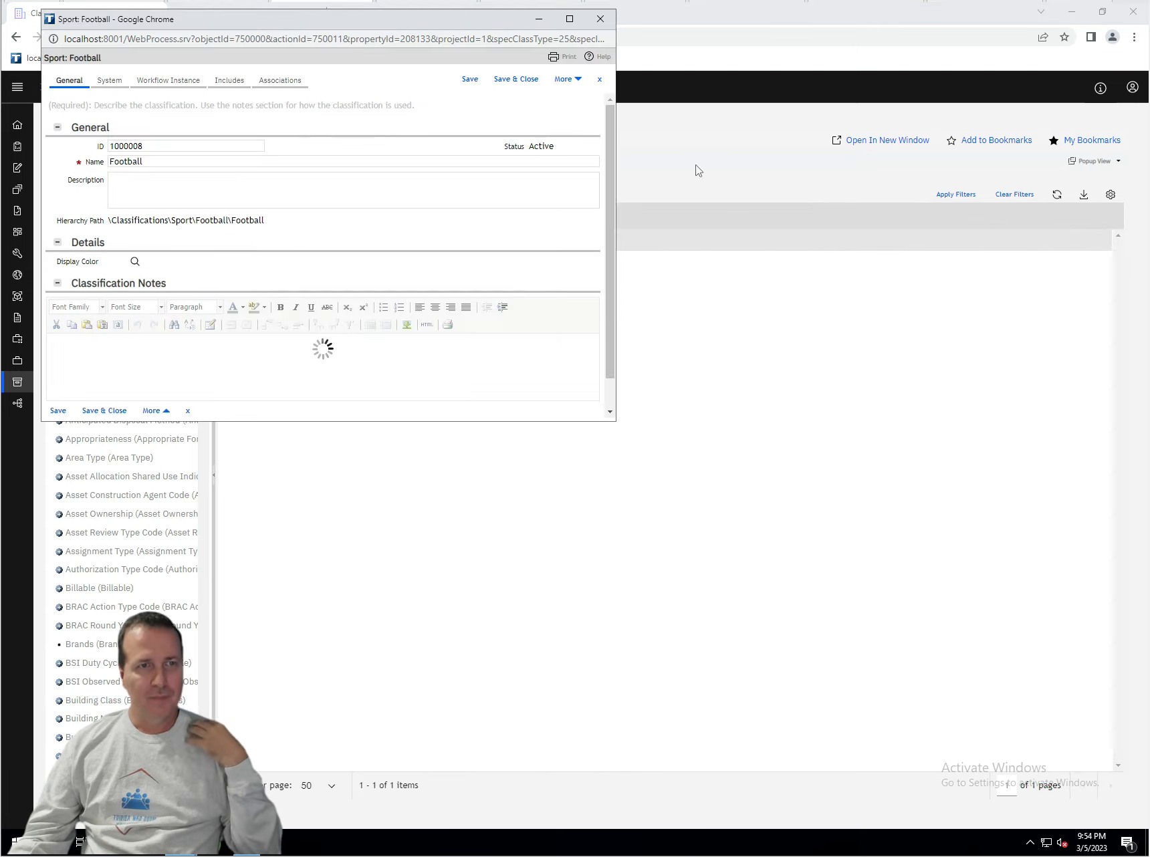
pyautogui.click(567, 79)
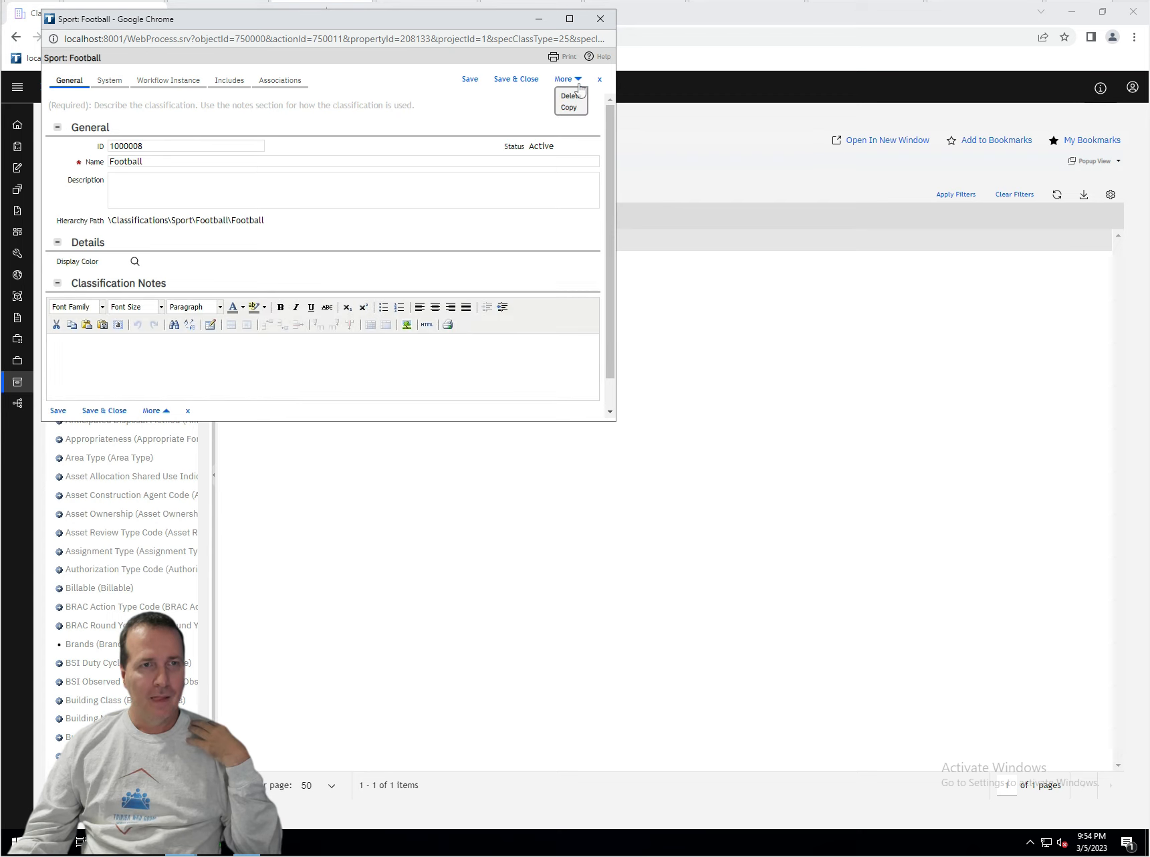
pyautogui.click(570, 96)
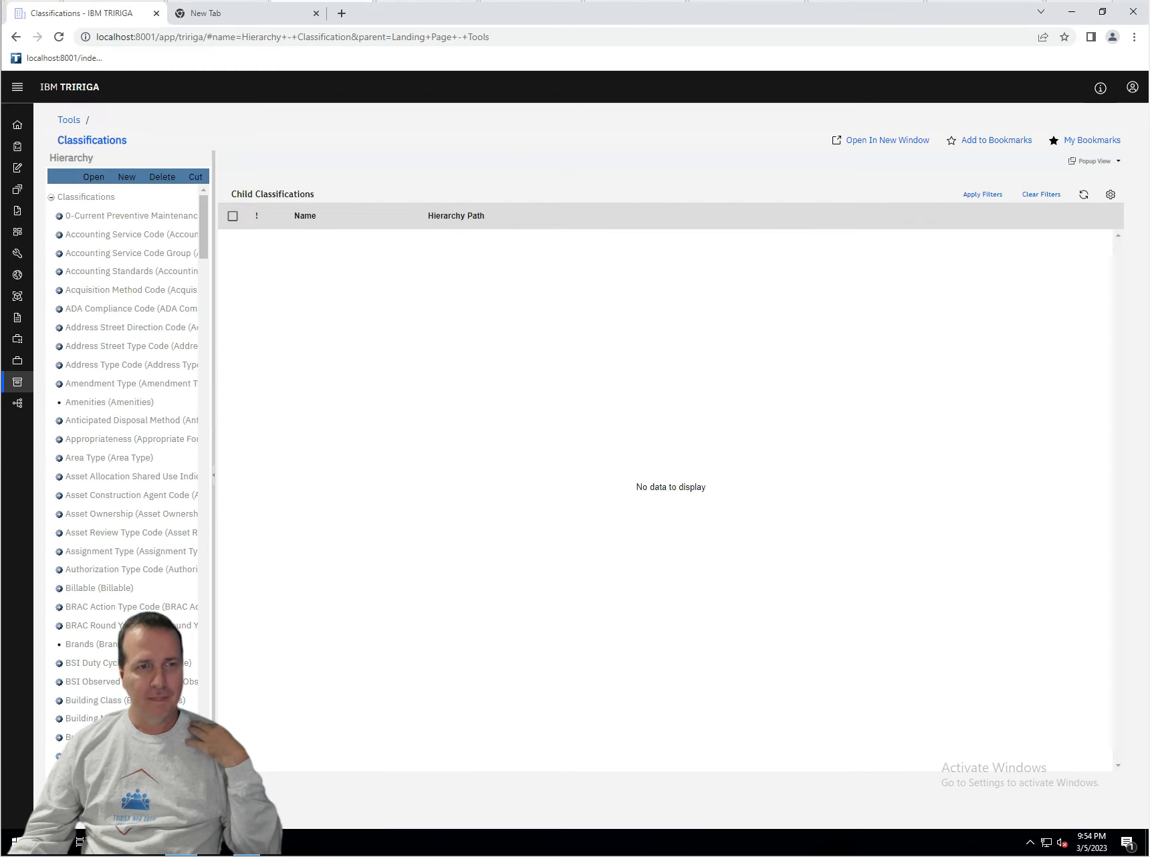